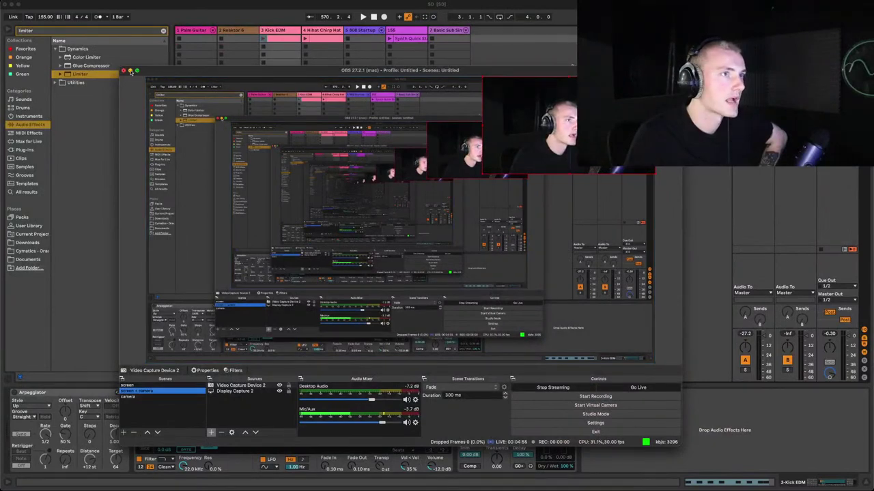
# Minimise the OBS window and clear the limiter search from Live's browser.
pyautogui.click(130, 71)
pyautogui.click(170, 28)
pyautogui.click(163, 30)
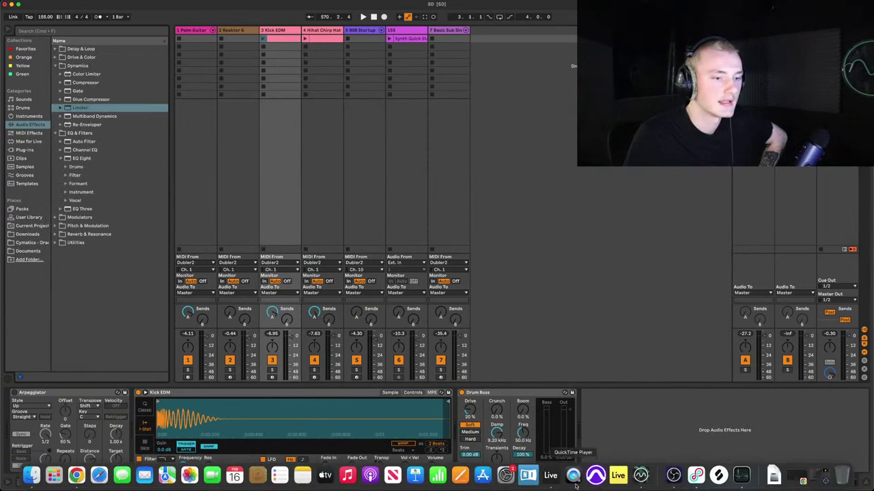
# Switch to Dubler 2 and position its window over the session tracks, clear of the camera view.
pyautogui.click(643, 478)
pyautogui.moveTo(550, 119); pyautogui.dragTo(477, 149)
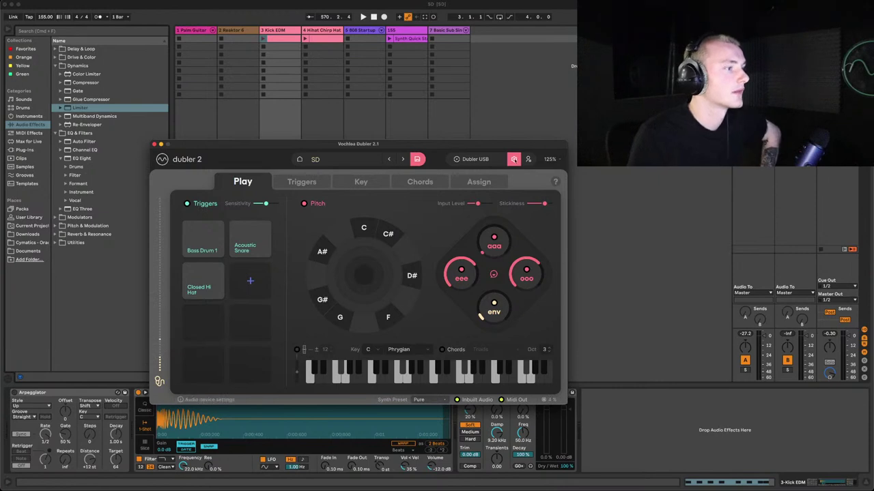
pyautogui.moveTo(465, 147); pyautogui.dragTo(474, 133)
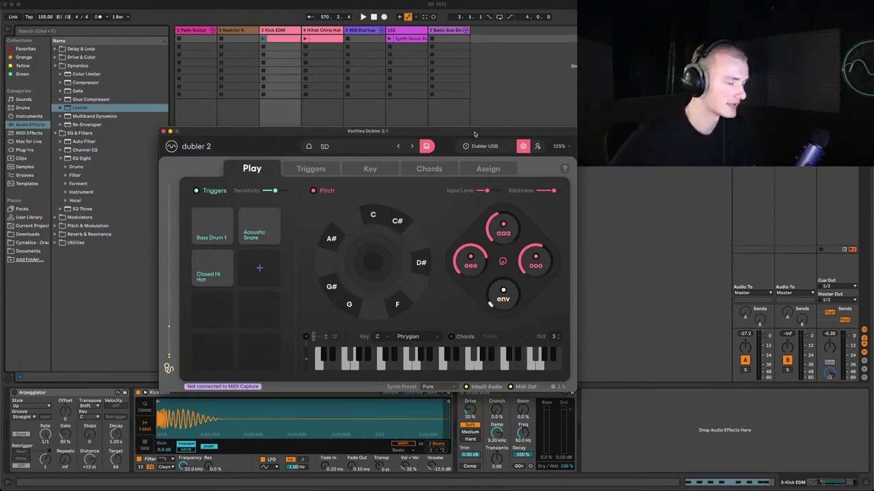
pyautogui.moveTo(476, 134)
pyautogui.mouseDown()
pyautogui.moveTo(441, 153)
pyautogui.moveTo(563, 173)
pyautogui.moveTo(455, 149)
pyautogui.moveTo(459, 139)
pyautogui.mouseUp()
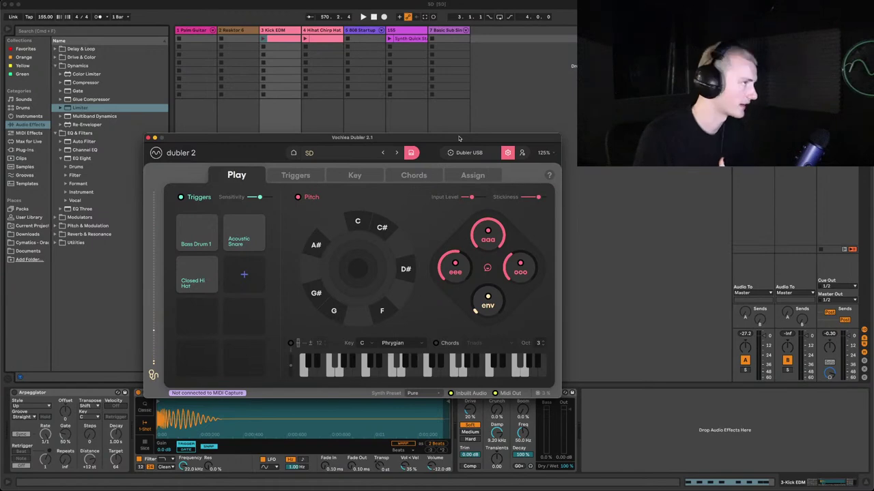
# Select the Palm Guitar track in Ableton Live, and bring the Dubler 2 window back in front of the session.
pyautogui.click(193, 31)
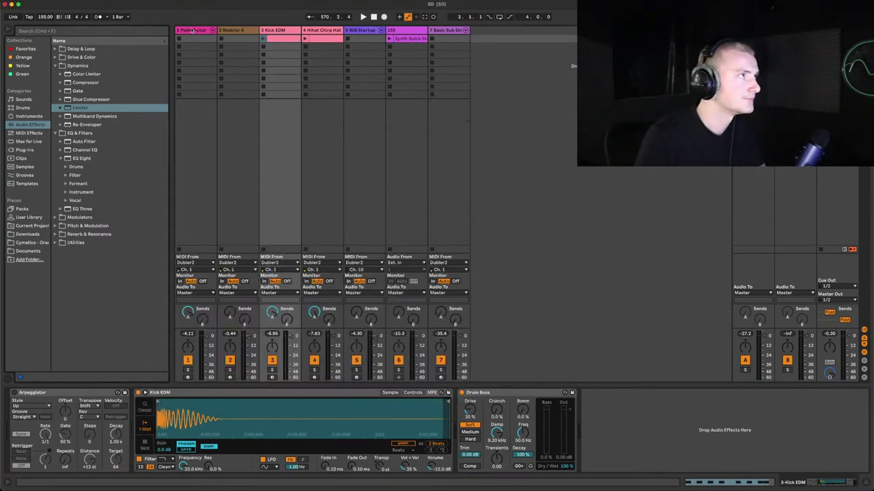
pyautogui.moveTo(570, 486)
pyautogui.click(638, 479)
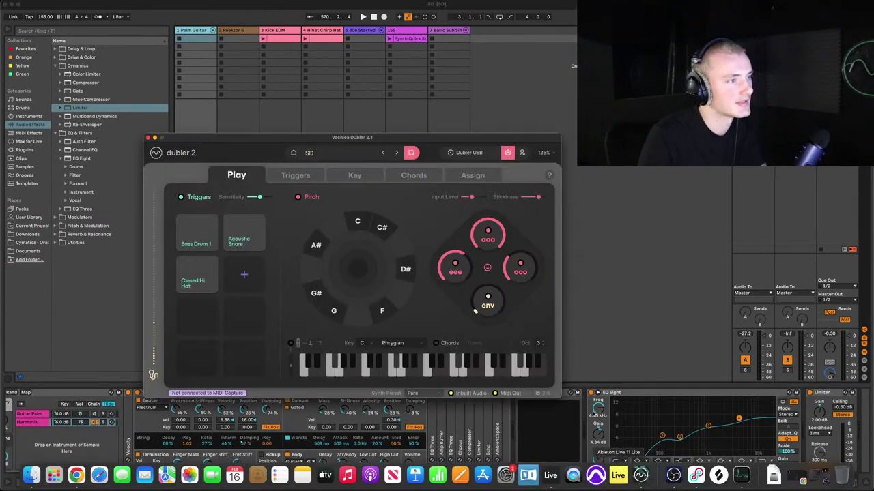
pyautogui.moveTo(383, 136); pyautogui.dragTo(341, 153)
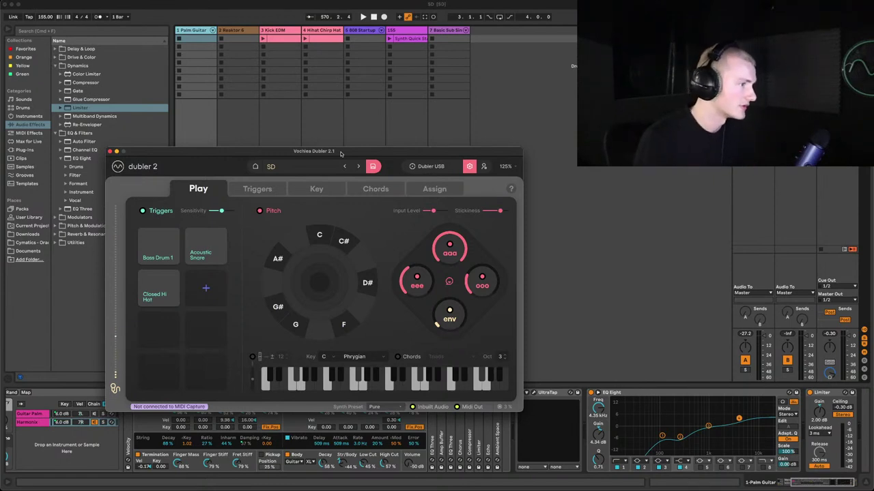
# Arm the Palm Guitar track for recording in Ableton Live and show the start of its device chain.
pyautogui.moveTo(382, 154); pyautogui.dragTo(607, 131)
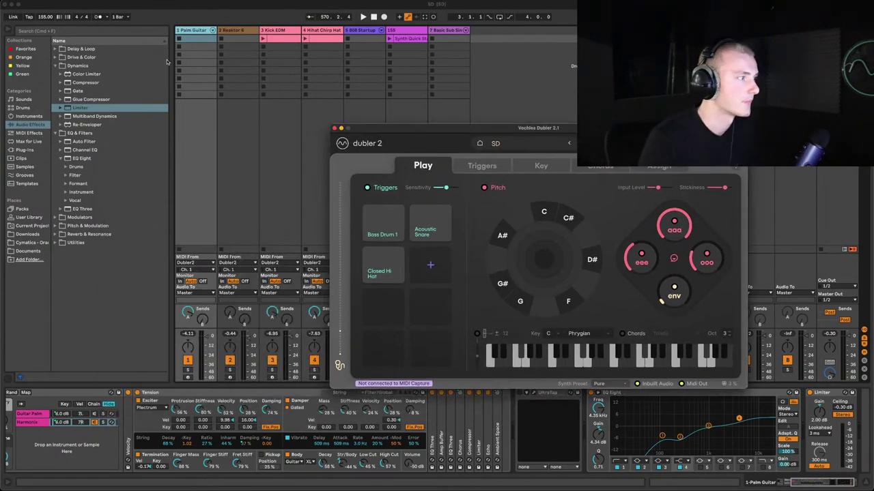
pyautogui.click(286, 425)
pyautogui.click(188, 376)
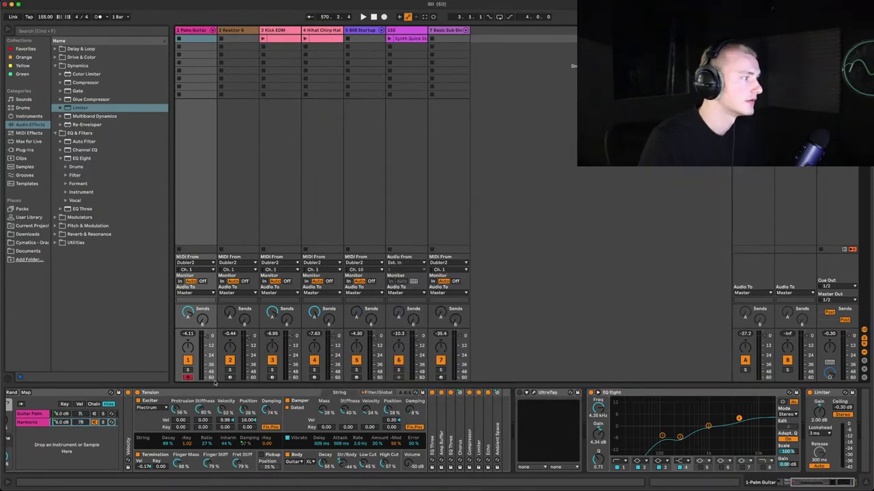
pyautogui.scroll(5, 205, 437)
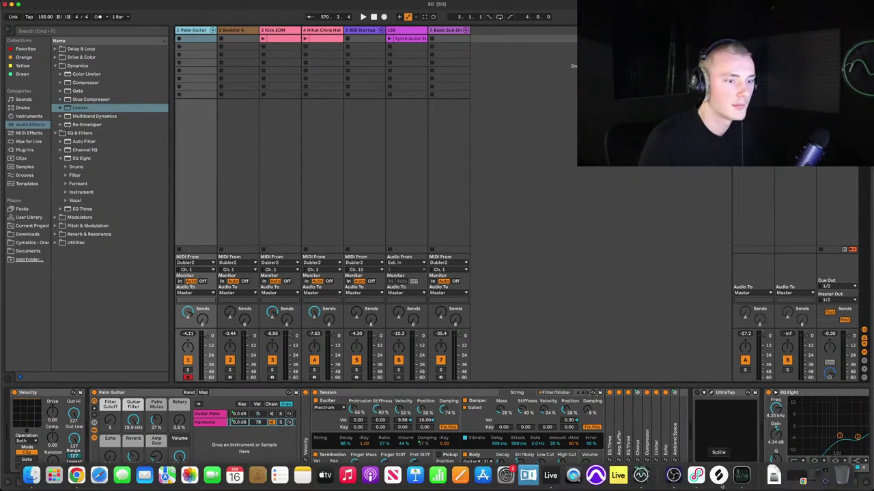
# Switch to Dubler 2, turn on Chords with Triads, and move its window clear of the Palm Guitar rack.
pyautogui.click(641, 478)
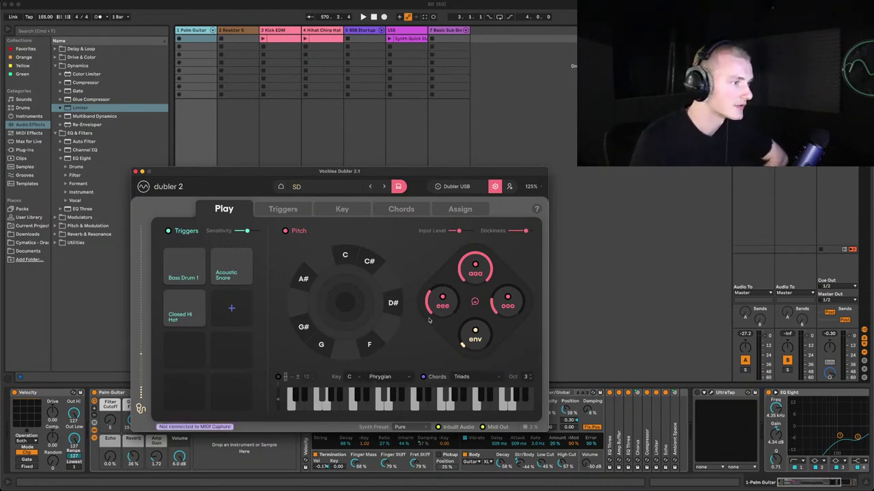
pyautogui.moveTo(318, 172); pyautogui.dragTo(335, 171)
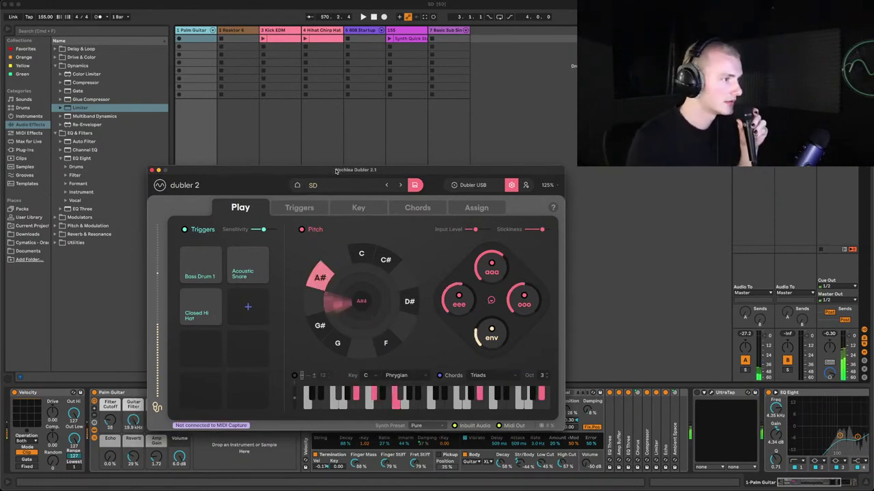
pyautogui.moveTo(496, 487)
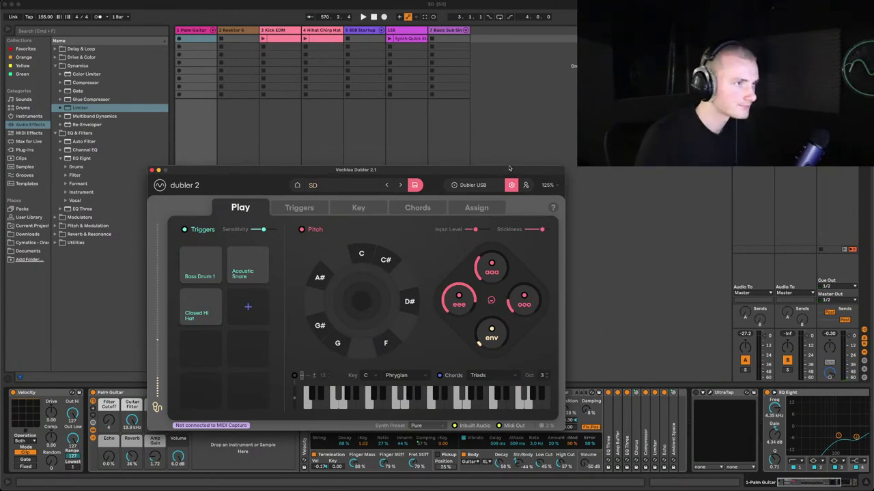
pyautogui.moveTo(480, 173); pyautogui.dragTo(426, 114)
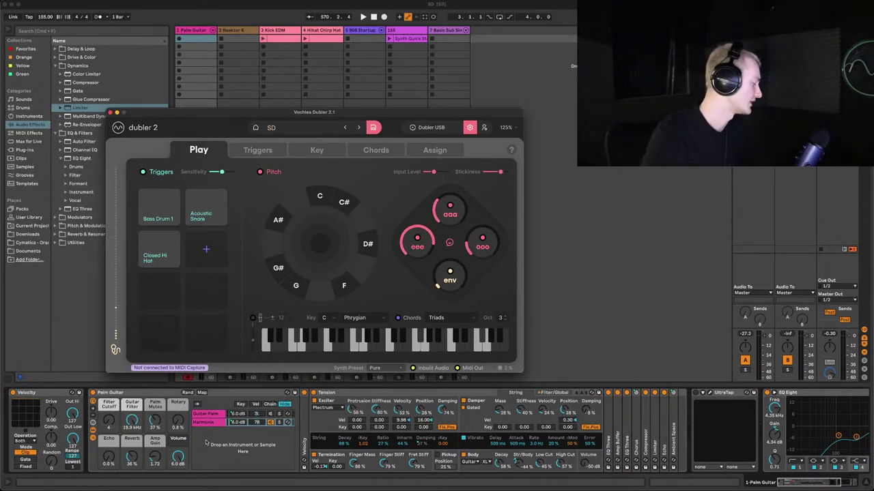
pyautogui.hscroll(1, 208, 442)
pyautogui.hscroll(1, 209, 440)
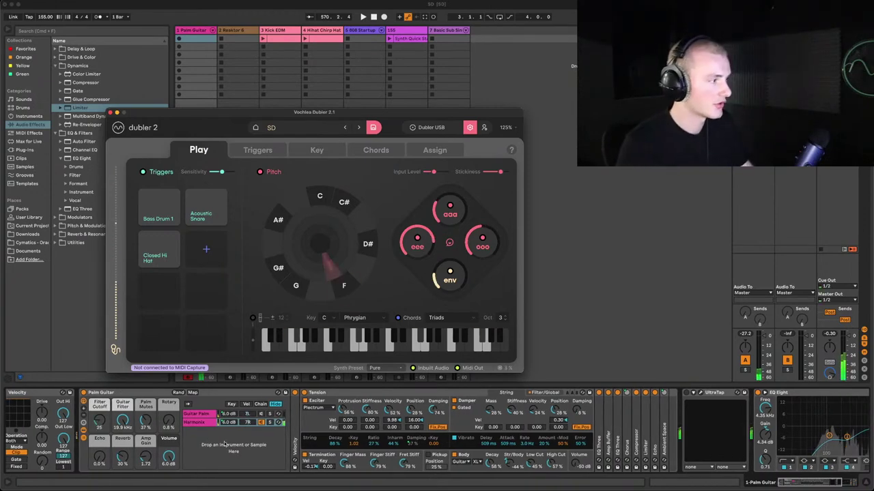
# Switch to Ableton Live and examine the MIDI mappings of the Palm Guitar's Filter Cutoff and Reverb macros.
pyautogui.press('super+alt+p')
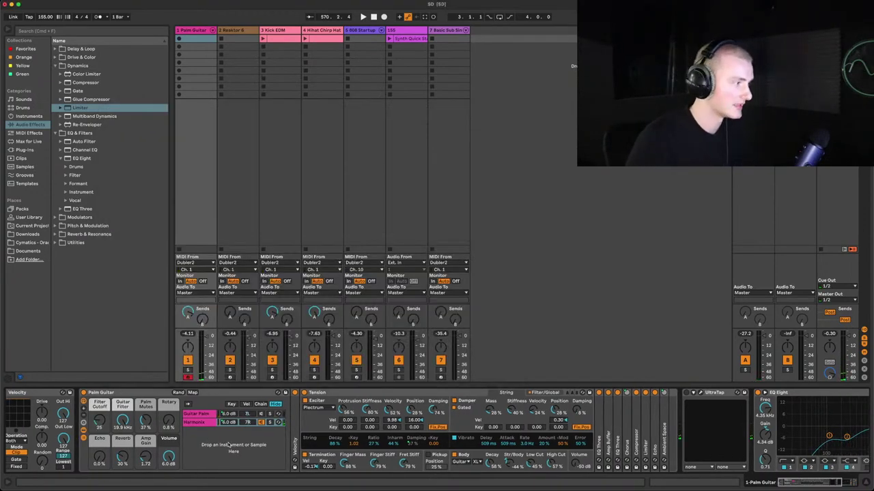
pyautogui.press('super+m')
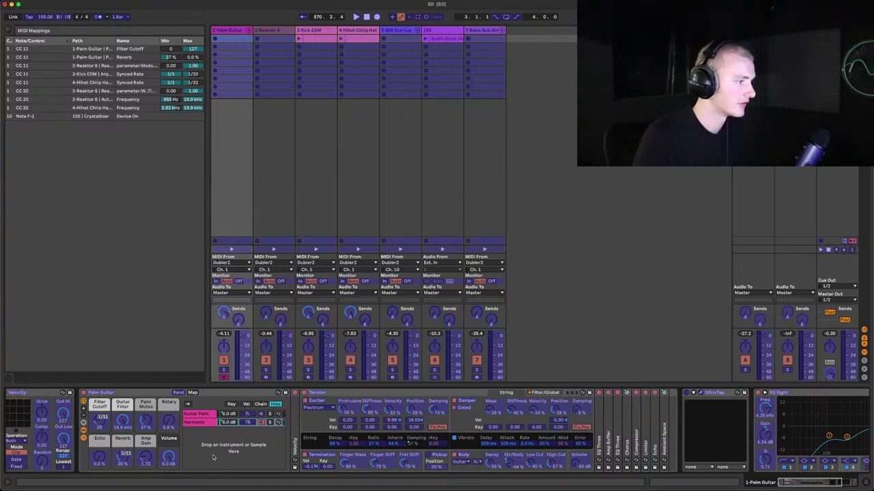
pyautogui.press('super+m')
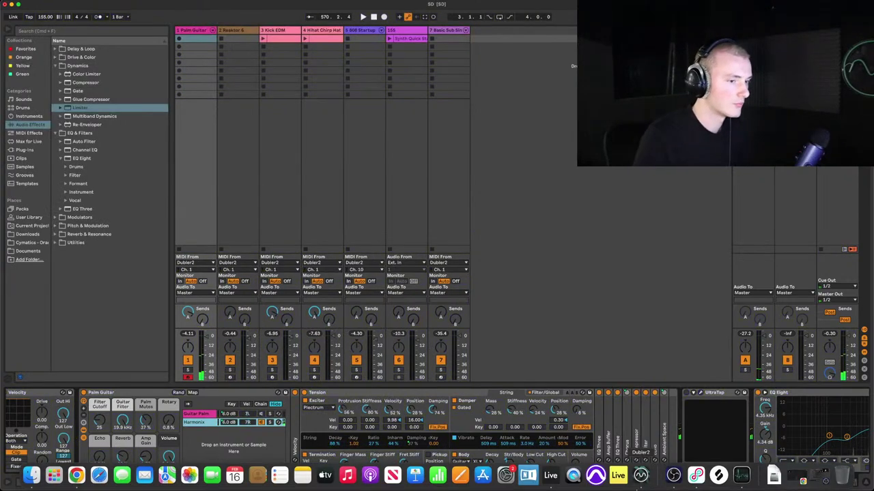
# Disarm the Palm Guitar track and bring Dubler 2 back in front, centred over the session.
pyautogui.press('super+alt+p')
pyautogui.moveTo(443, 118); pyautogui.dragTo(414, 154)
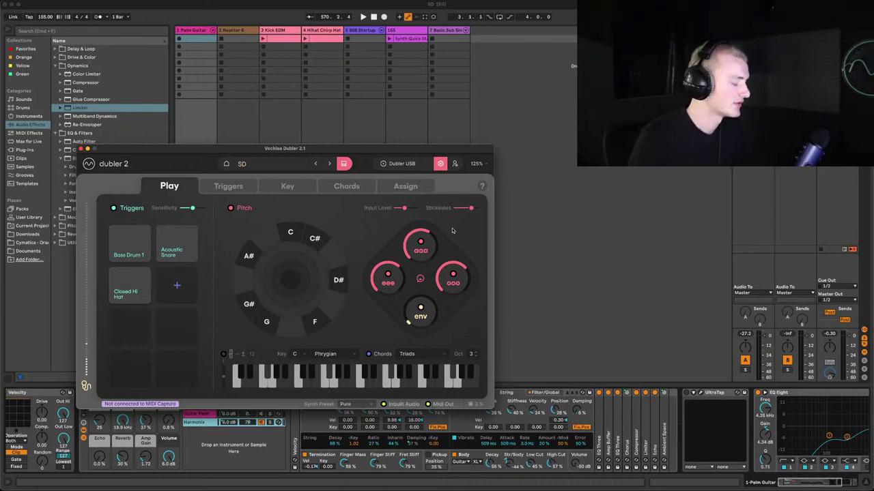
pyautogui.moveTo(388, 149); pyautogui.dragTo(530, 208)
pyautogui.press('super+alt+p')
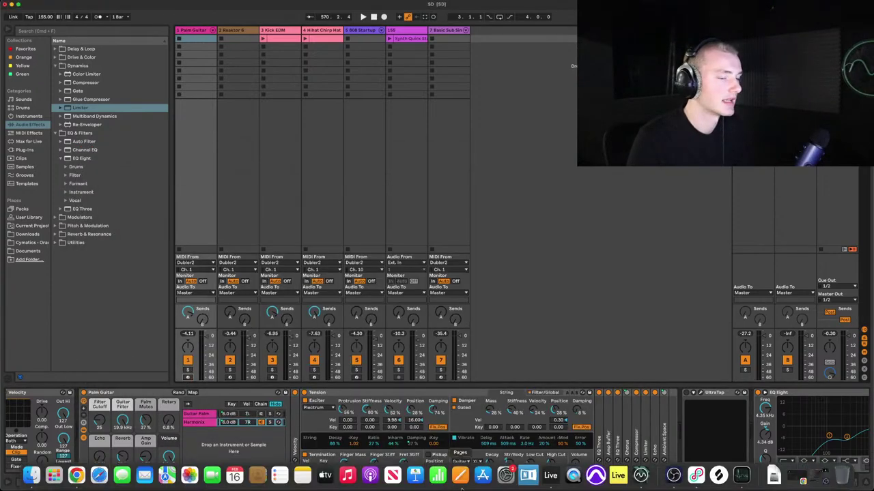
pyautogui.press('super+alt+p')
pyautogui.moveTo(481, 213); pyautogui.dragTo(384, 191)
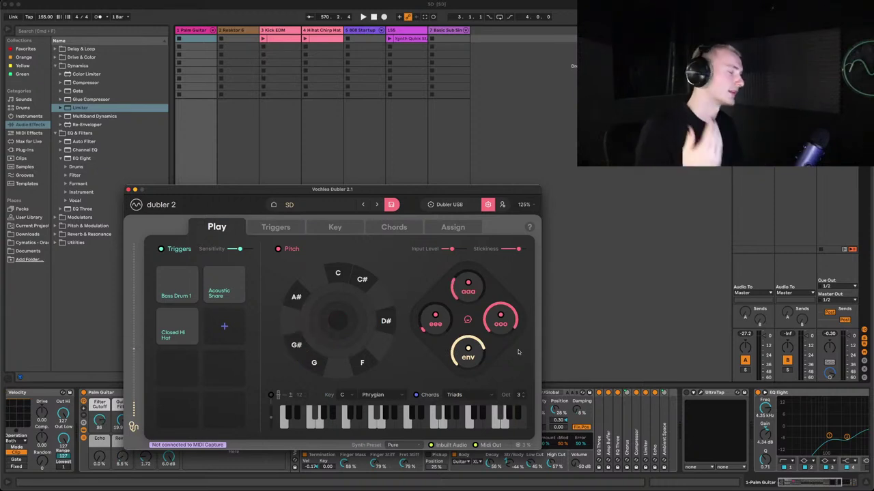
# Examine the CC dial assignments in Dubler 2 and compare them with the MIDI mappings in Ableton Live.
pyautogui.click(453, 228)
pyautogui.moveTo(454, 227); pyautogui.dragTo(411, 185)
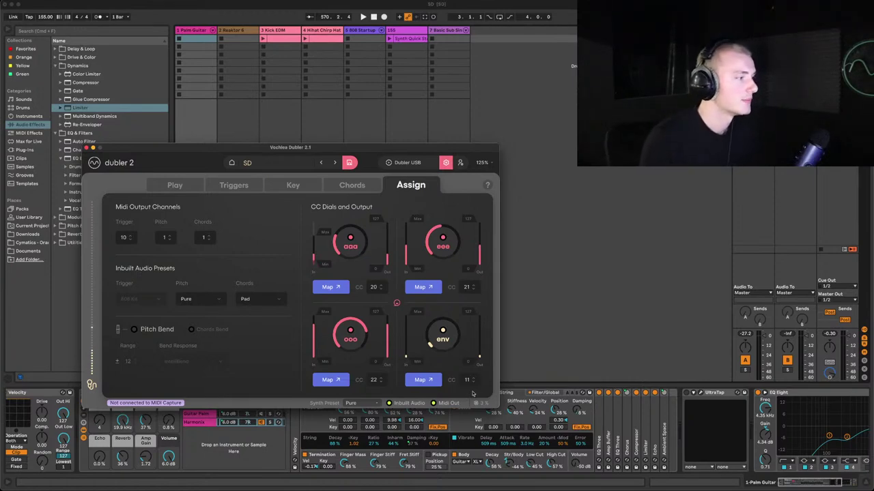
pyautogui.press('super+Tab')
pyautogui.press('super+m')
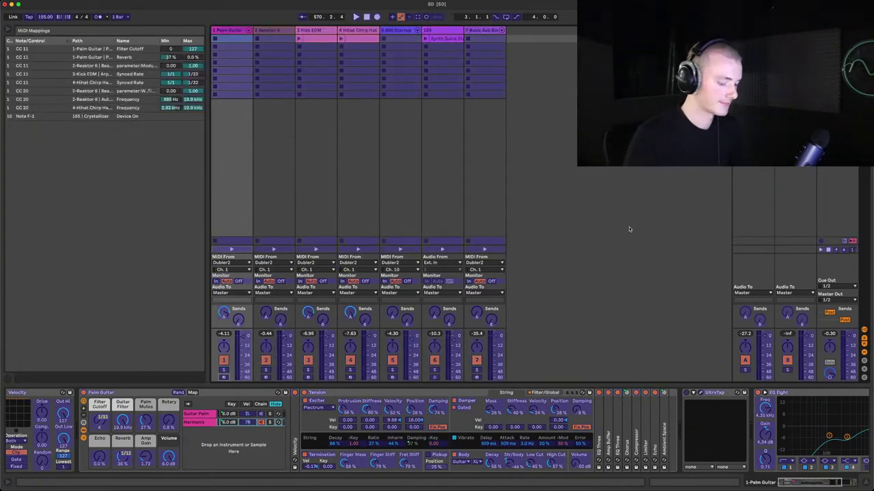
pyautogui.press('super+m')
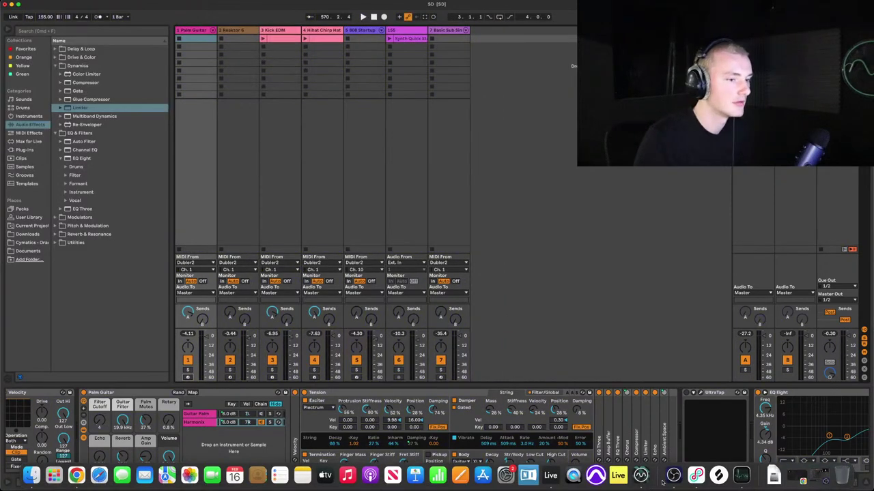
# Review Dubler 2's CC assignments again, return to its Play view and move the window off the Palm Guitar rack.
pyautogui.click(641, 476)
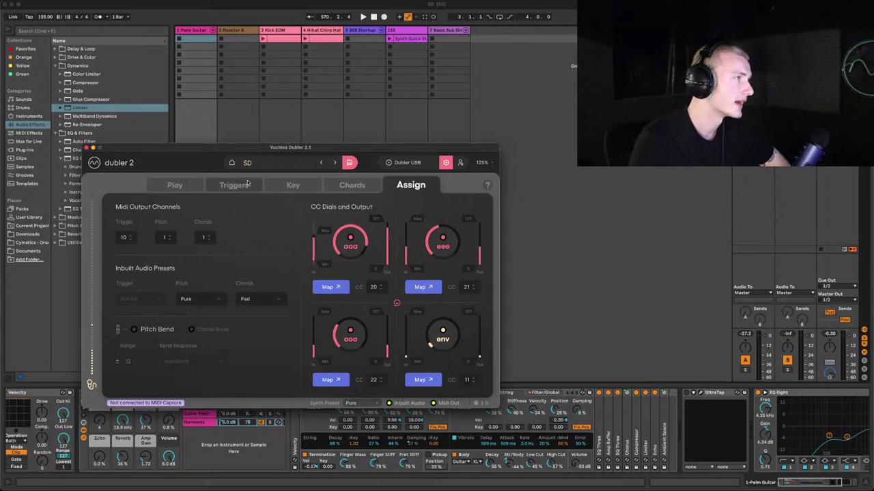
pyautogui.moveTo(382, 249)
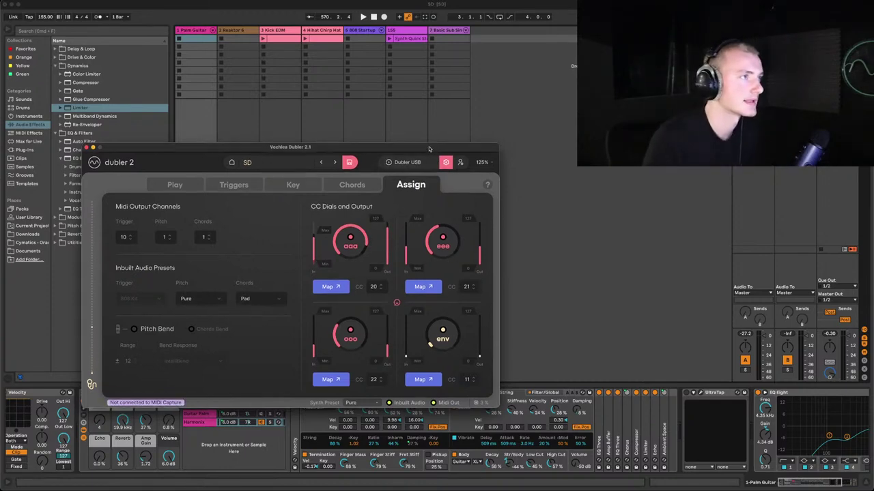
pyautogui.click(175, 189)
pyautogui.click(576, 230)
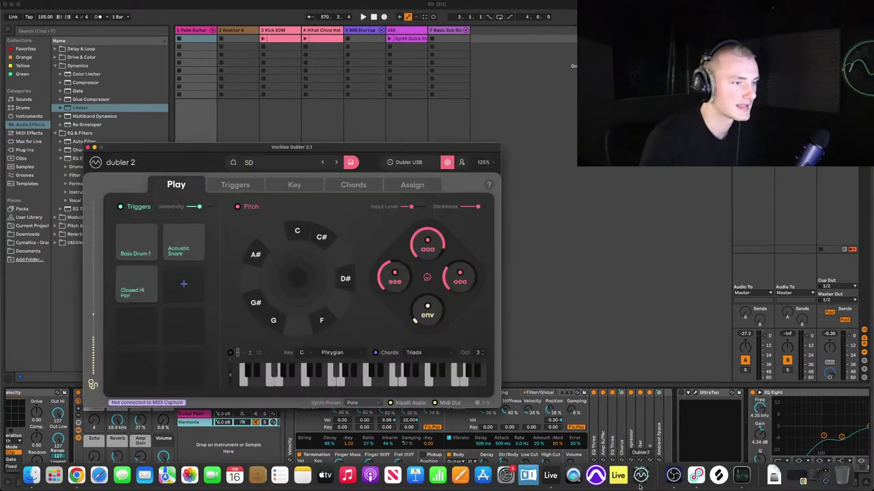
pyautogui.click(640, 476)
pyautogui.moveTo(279, 145); pyautogui.dragTo(284, 129)
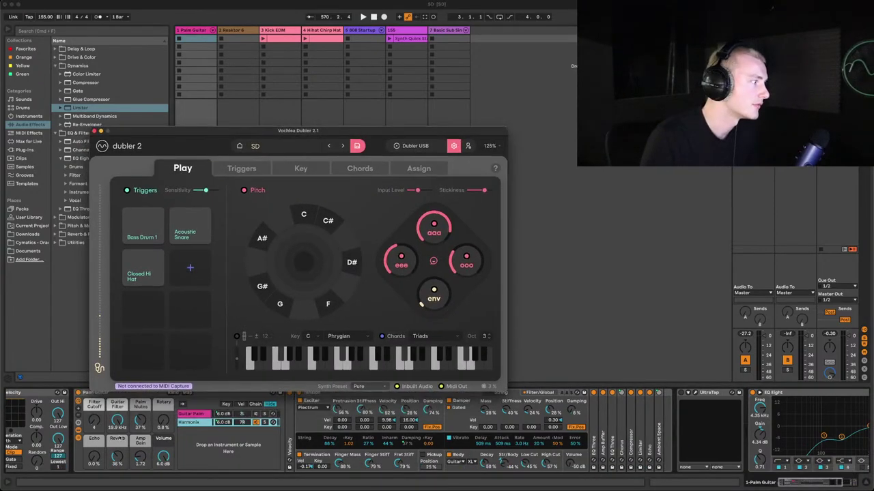
# Delete the Velocity device in front of the Palm Guitar rack in Ableton Live.
pyautogui.click(562, 361)
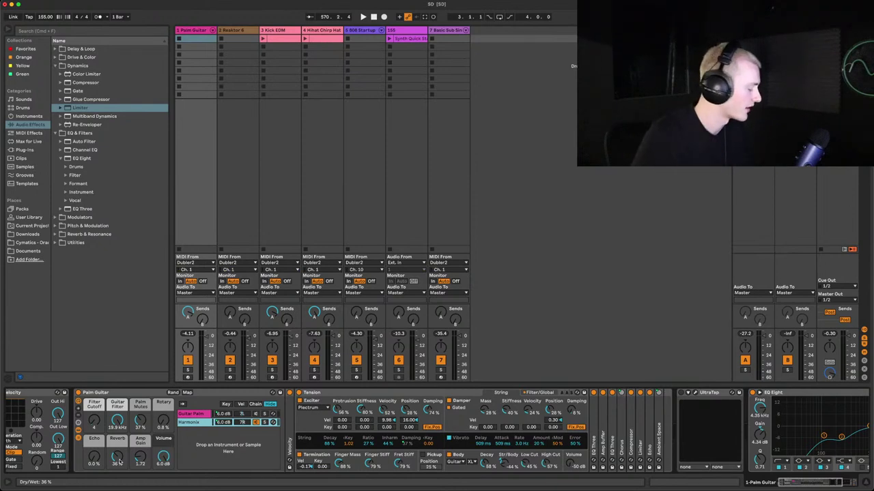
pyautogui.hscroll(-2, 295, 425)
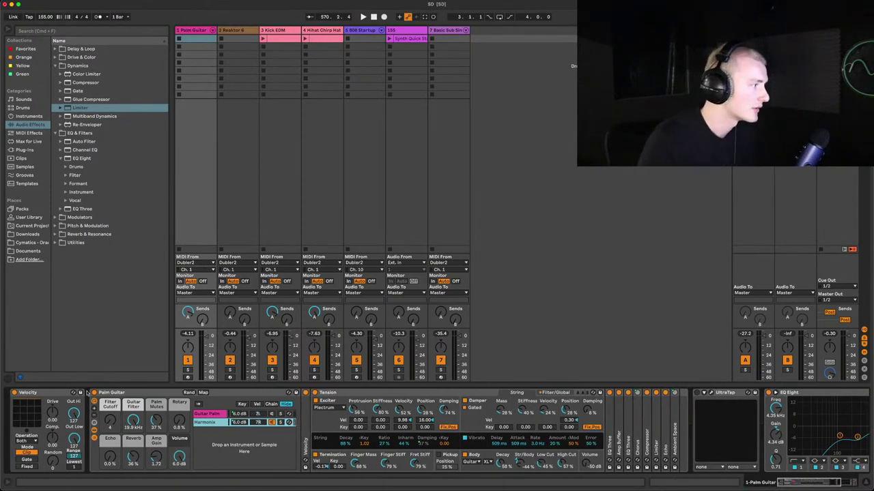
pyautogui.click(60, 451)
pyautogui.hscroll(1, 60, 436)
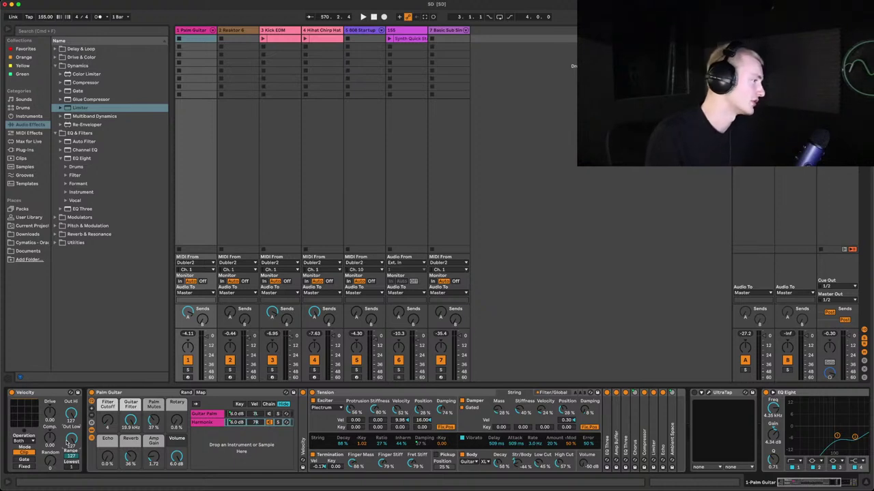
pyautogui.press('Delete')
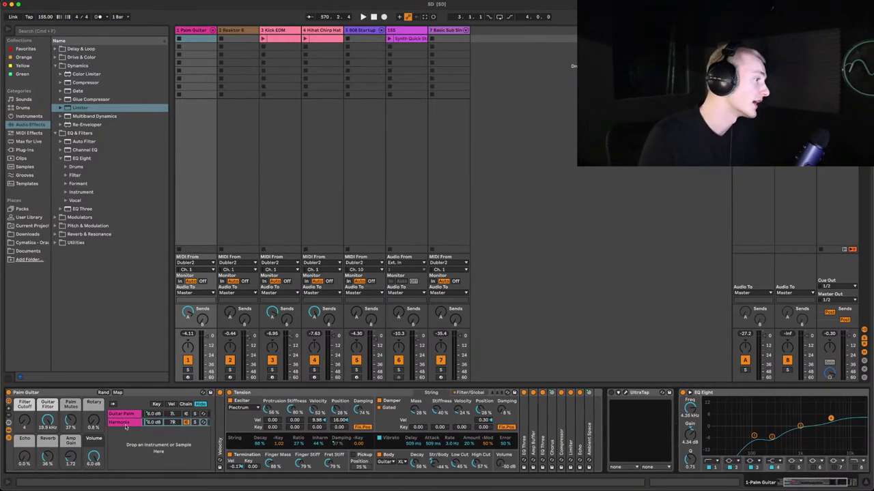
# Switch to Dubler 2, check its Assign page and return to the Play view.
pyautogui.moveTo(585, 487)
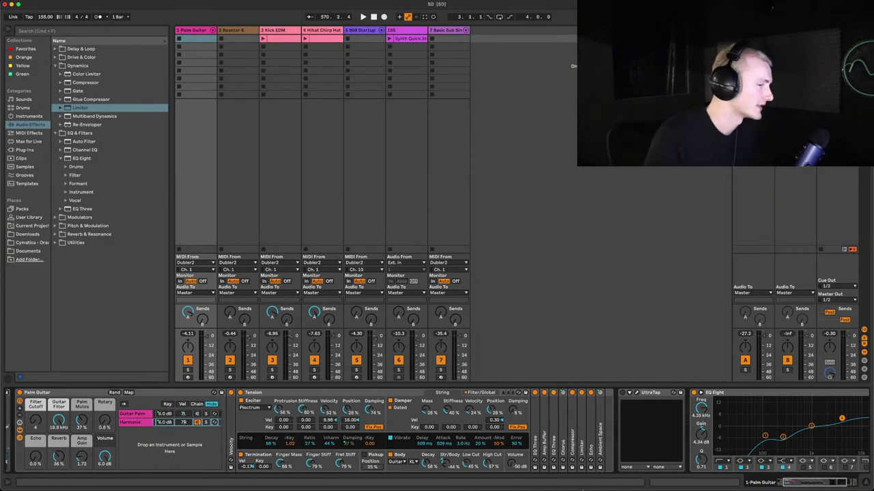
pyautogui.click(640, 476)
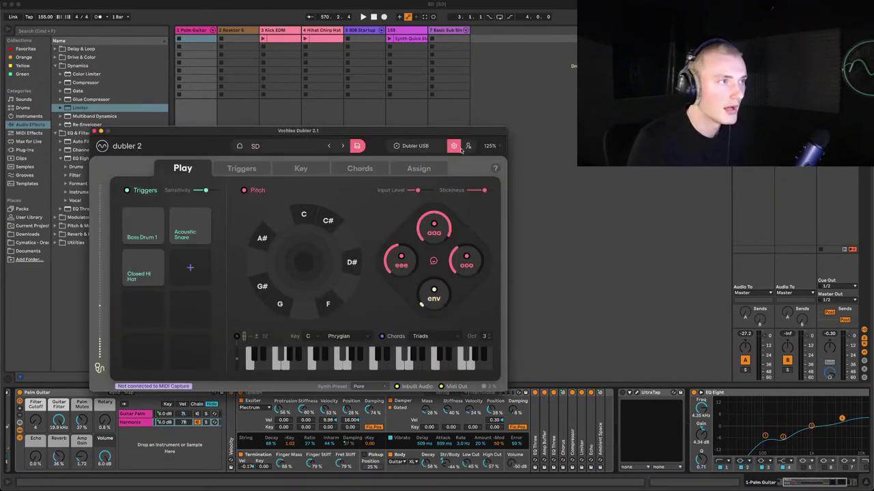
pyautogui.click(424, 168)
pyautogui.click(191, 170)
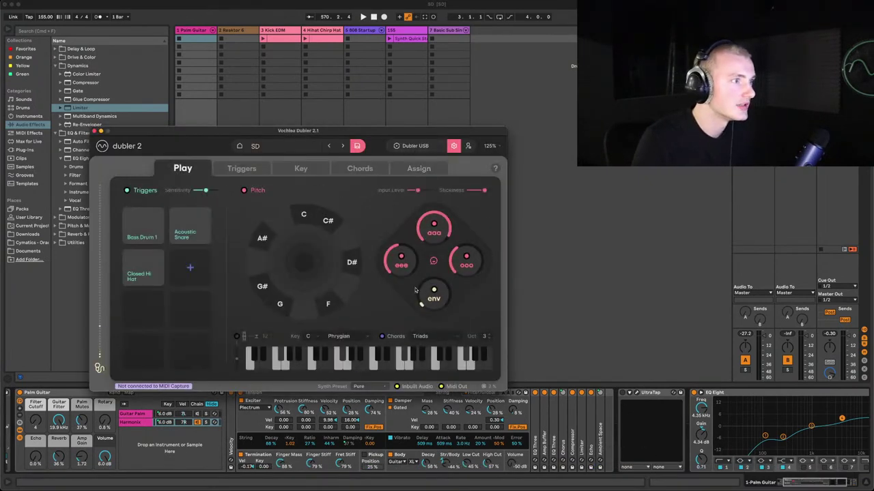
# Demonstrate playing Palm Guitar by voice in Dubler 2, moving its window slightly and switching between it and Ableton Live.
pyautogui.moveTo(396, 139); pyautogui.dragTo(402, 135)
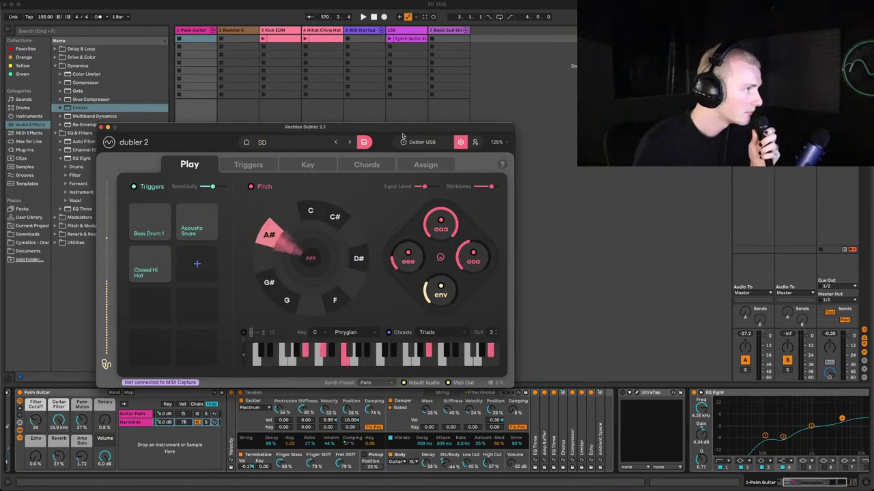
pyautogui.press('super+alt+p')
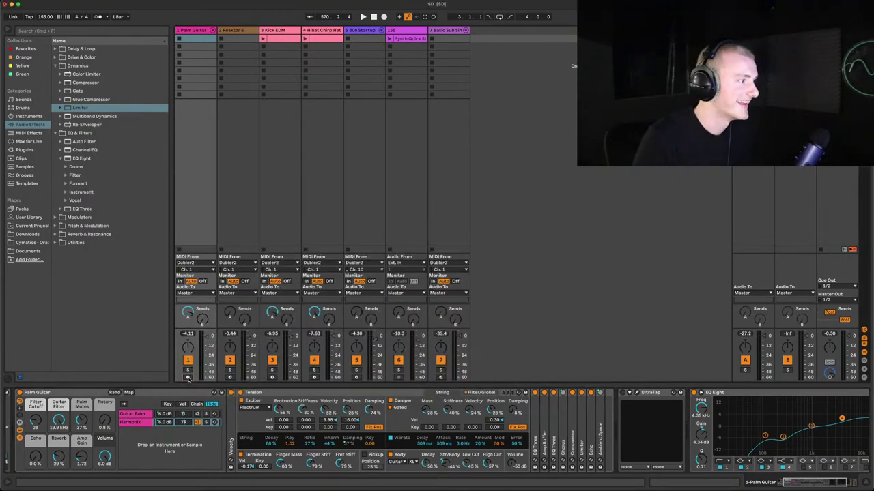
pyautogui.press('super+alt+p')
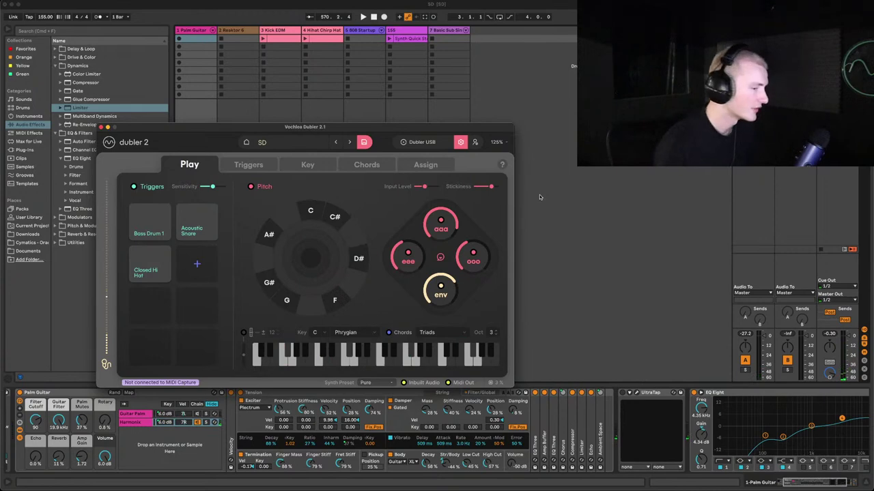
pyautogui.moveTo(379, 128); pyautogui.dragTo(371, 139)
# Open the UltraTap plugin window in Ableton Live, move it aside and unfold the device's parameters on the Palm Guitar track.
pyautogui.click(629, 393)
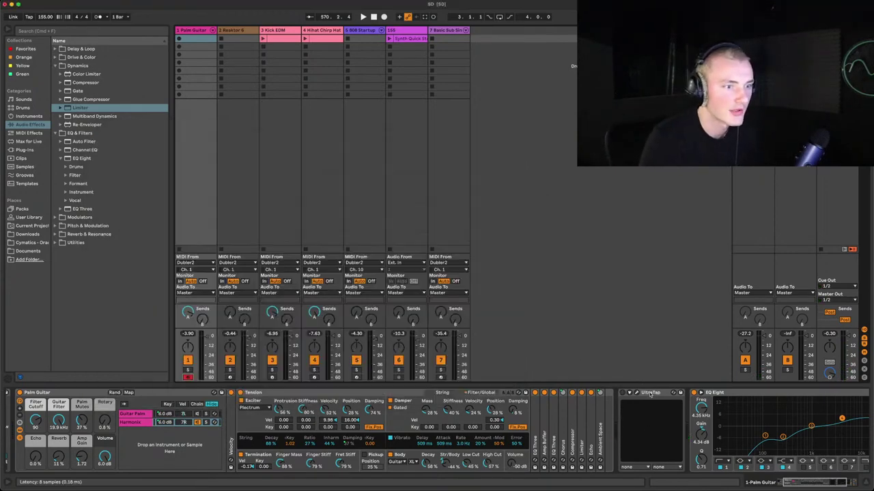
pyautogui.click(370, 228)
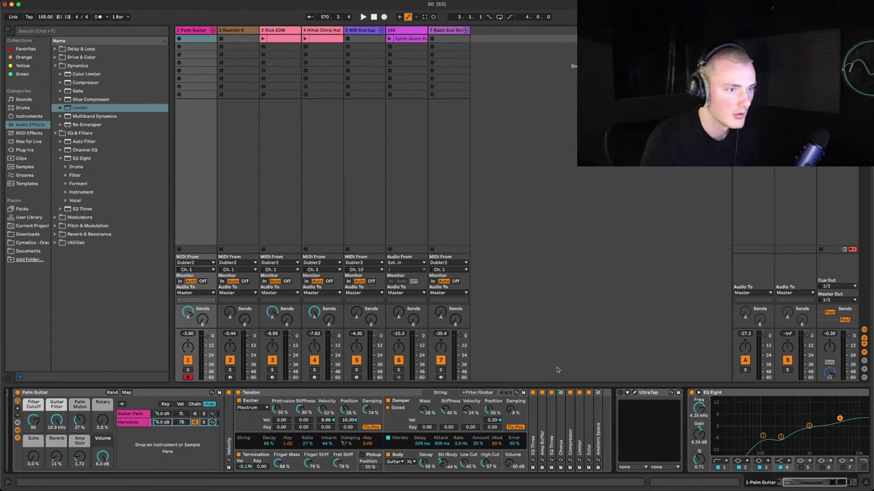
pyautogui.click(630, 393)
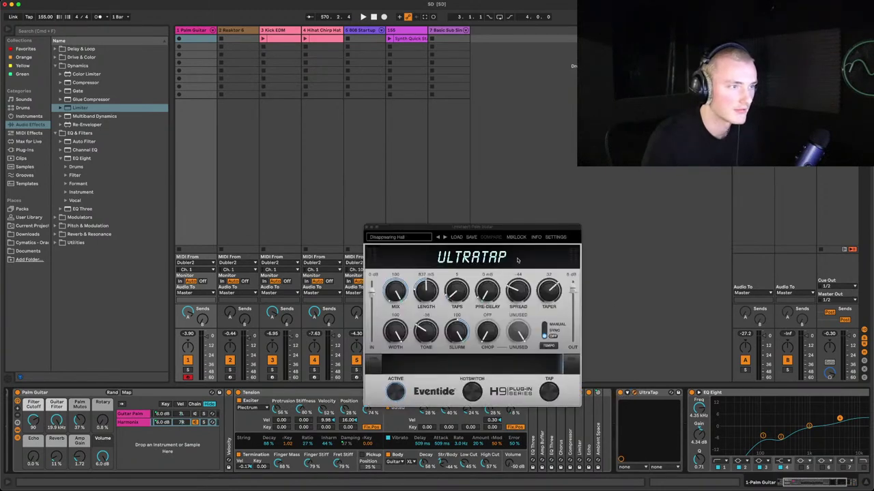
pyautogui.moveTo(499, 230); pyautogui.dragTo(412, 223)
pyautogui.click(627, 392)
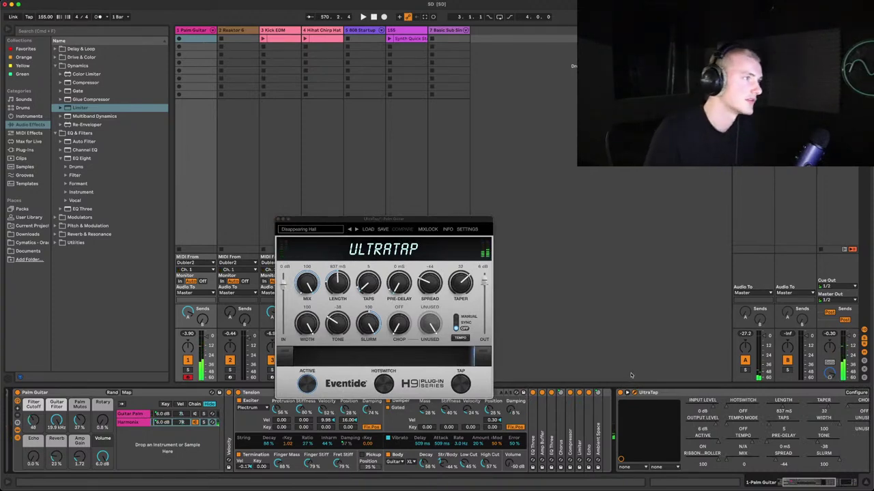
# Sweep UltraTap's ribbon down to 0 and back up to 100, and move its window clear of the device chain.
pyautogui.click(473, 360)
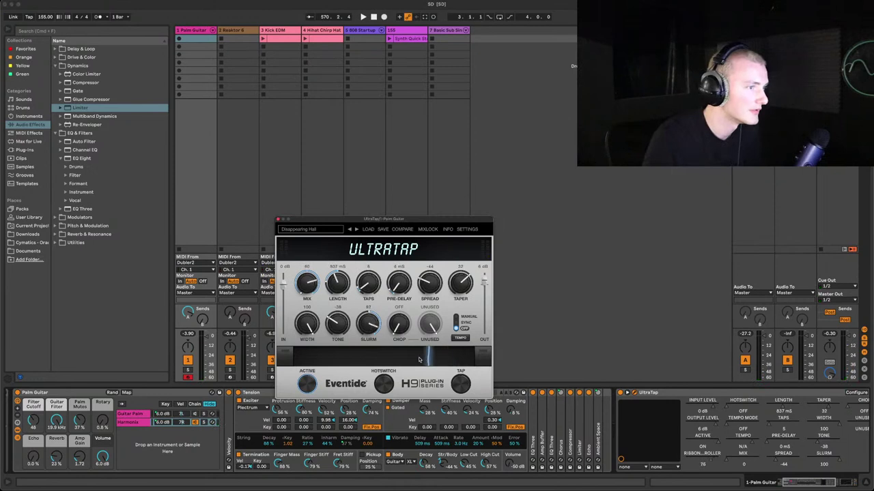
pyautogui.moveTo(492, 360); pyautogui.dragTo(221, 360)
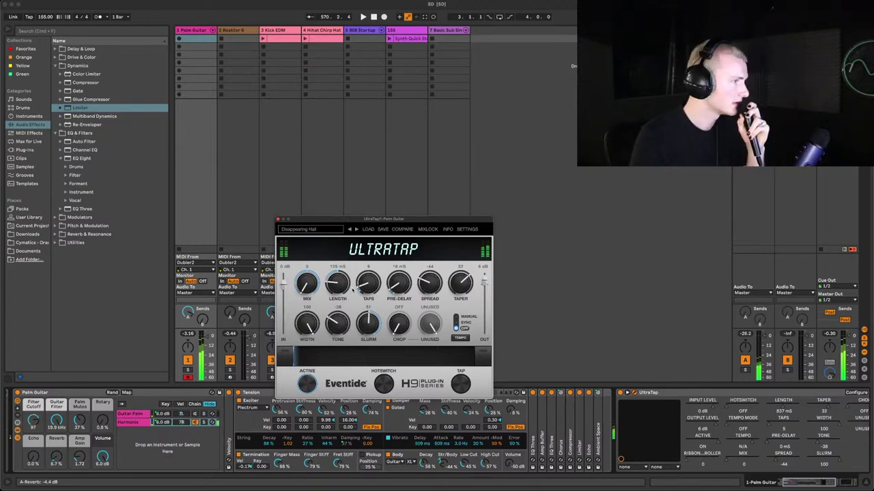
pyautogui.moveTo(295, 356); pyautogui.dragTo(630, 348)
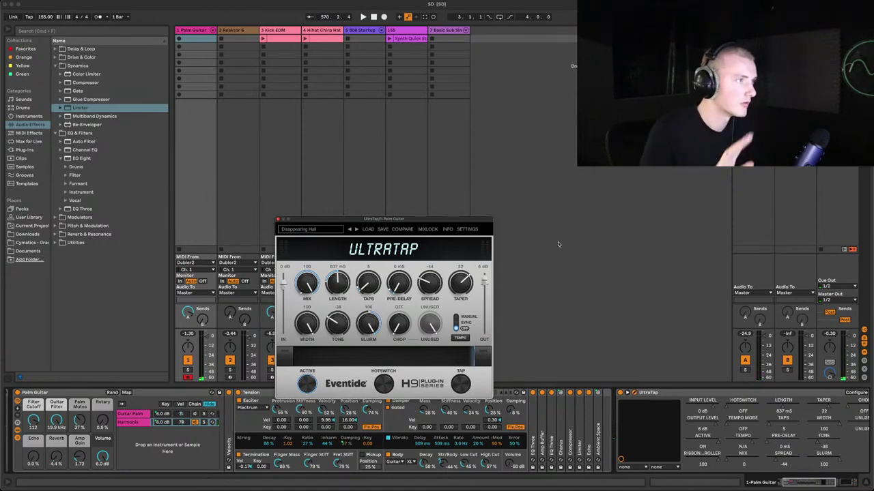
pyautogui.moveTo(480, 221); pyautogui.dragTo(481, 211)
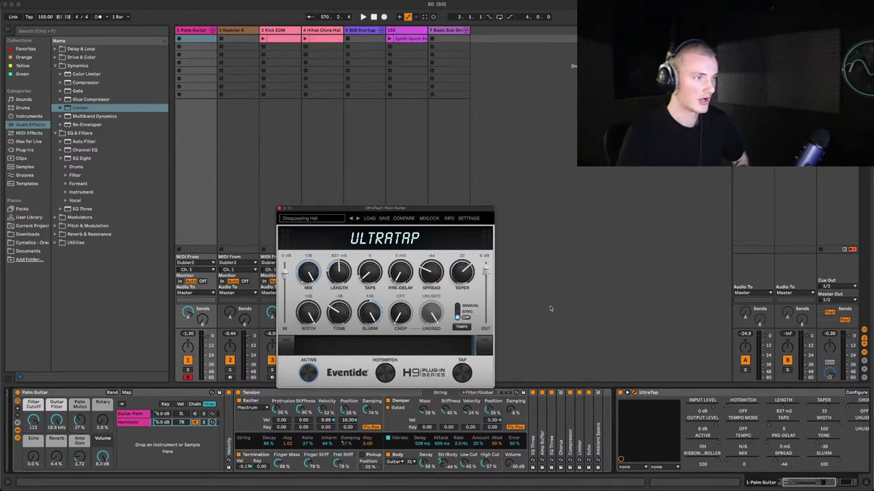
pyautogui.moveTo(469, 210); pyautogui.dragTo(394, 191)
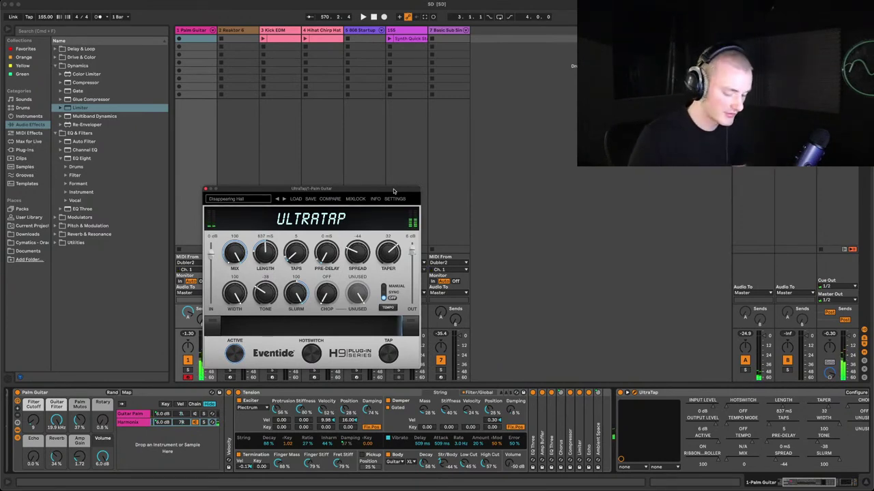
# MIDI-map UltraTap's ribbon controller to Dubler 2's aaa dial, CC 20, and leave MIDI mapping mode.
pyautogui.press('super+m')
pyautogui.moveTo(681, 486)
pyautogui.click(641, 476)
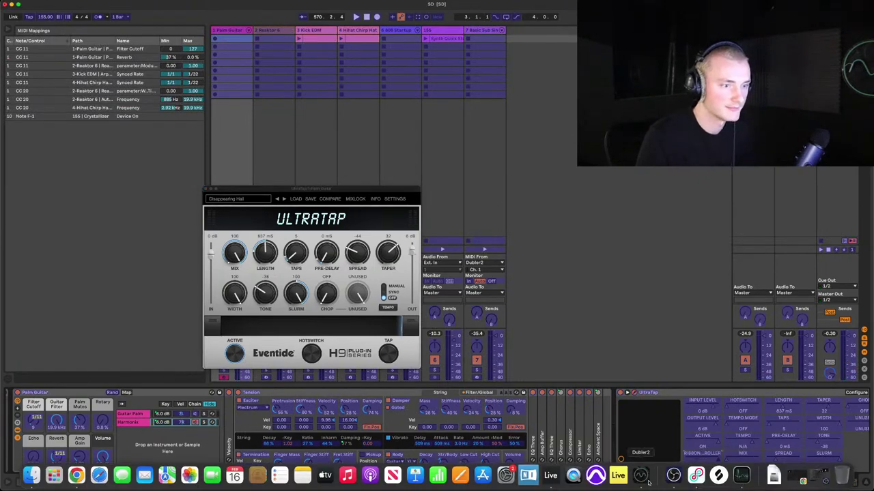
pyautogui.click(440, 176)
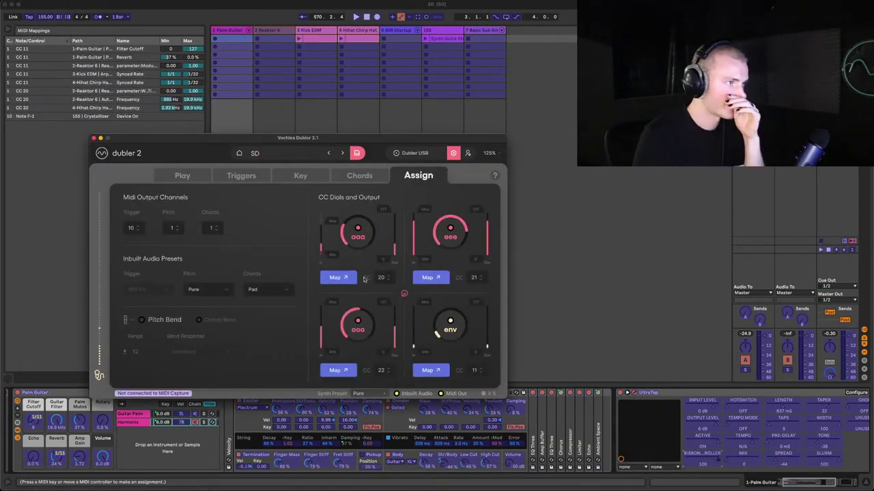
pyautogui.click(340, 277)
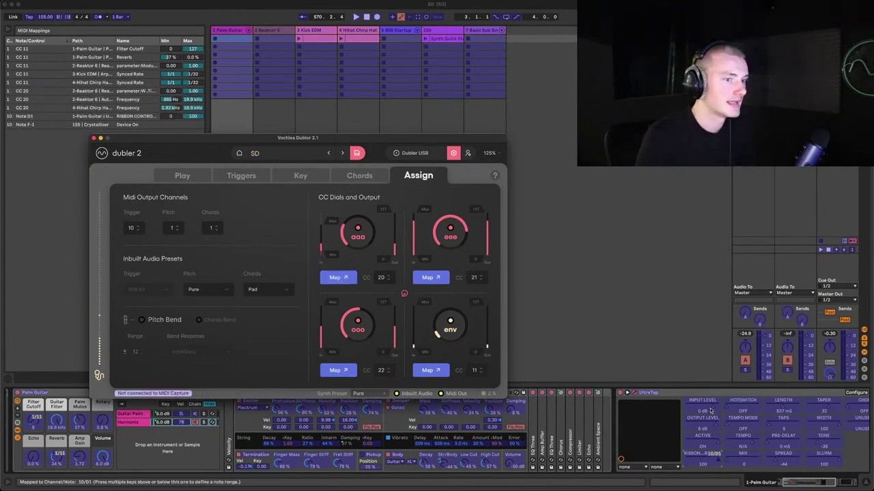
pyautogui.click(340, 277)
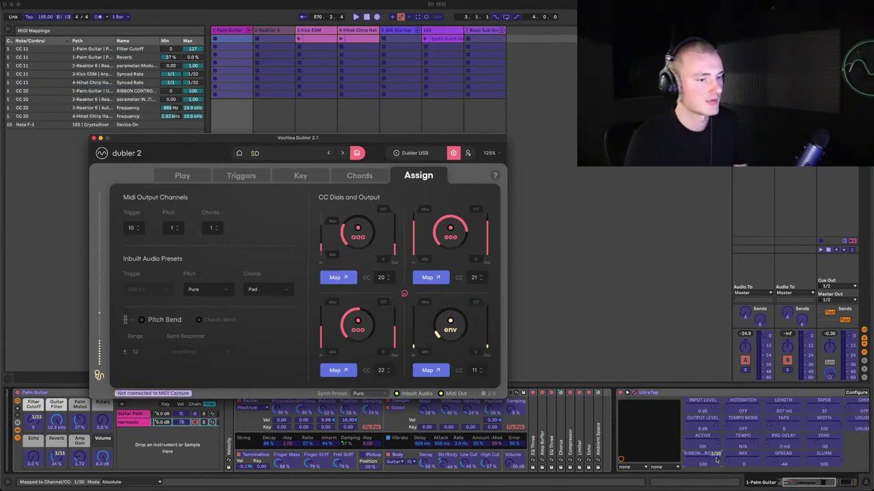
pyautogui.press('super+Tab')
pyautogui.press('super+m')
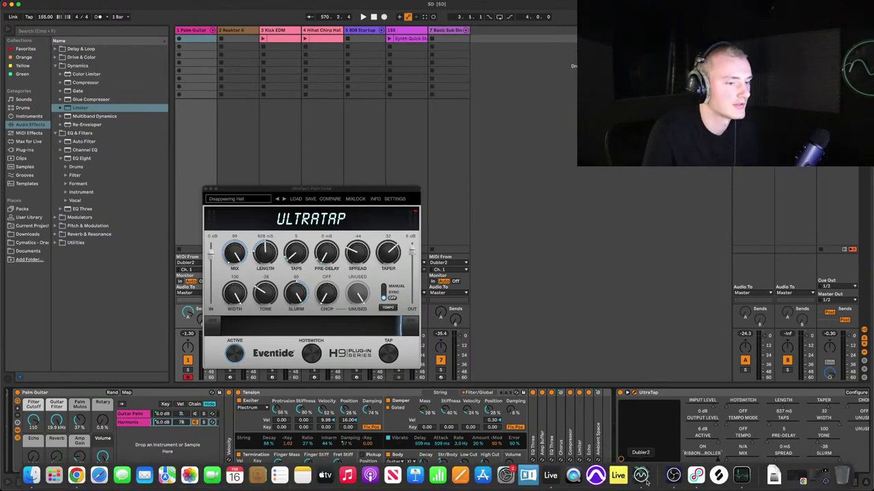
# Switch to Dubler 2, return to its Play view and position its window above the Ableton Live device chain.
pyautogui.click(651, 481)
pyautogui.click(241, 176)
pyautogui.click(182, 175)
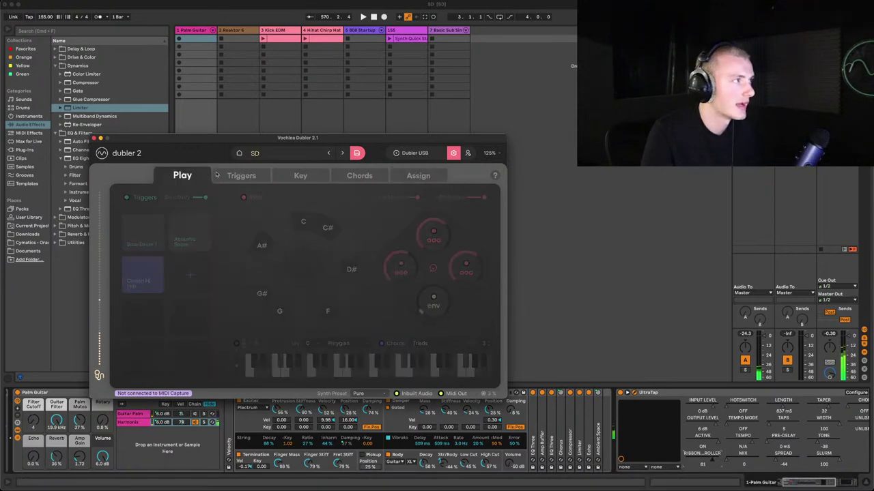
pyautogui.moveTo(278, 140); pyautogui.dragTo(297, 85)
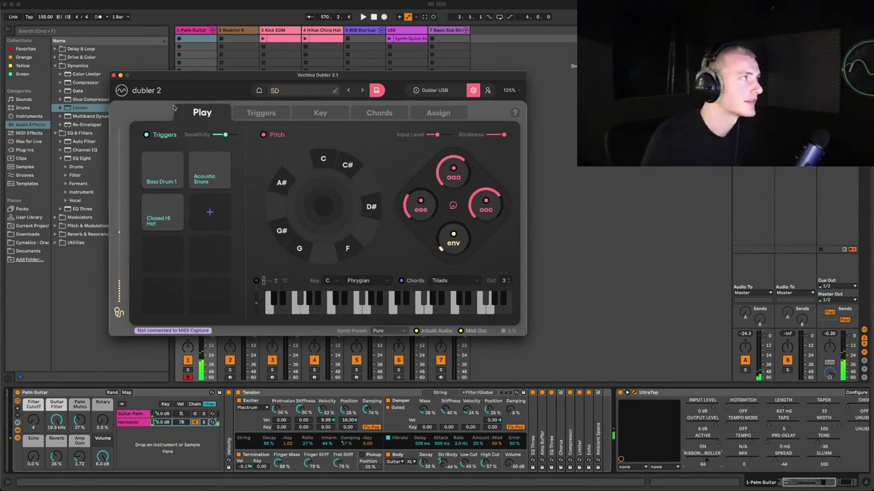
pyautogui.moveTo(207, 78); pyautogui.dragTo(189, 120)
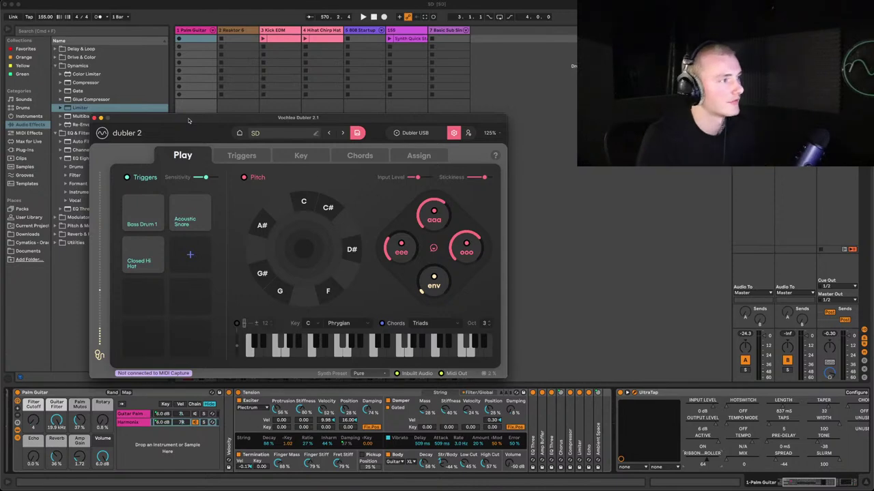
# Back in Ableton Live, close the UltraTap window, turn off the Palm Guitar rack and disarm its track.
pyautogui.press('super+Tab')
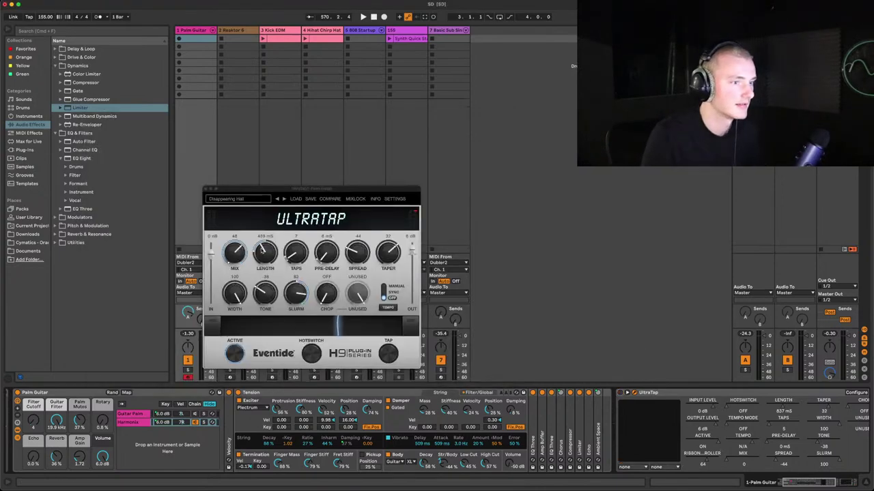
pyautogui.click(206, 189)
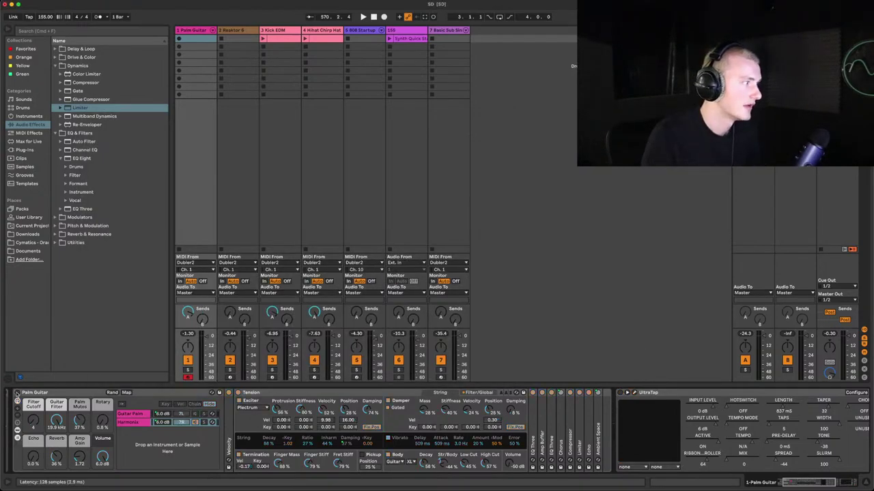
pyautogui.click(188, 377)
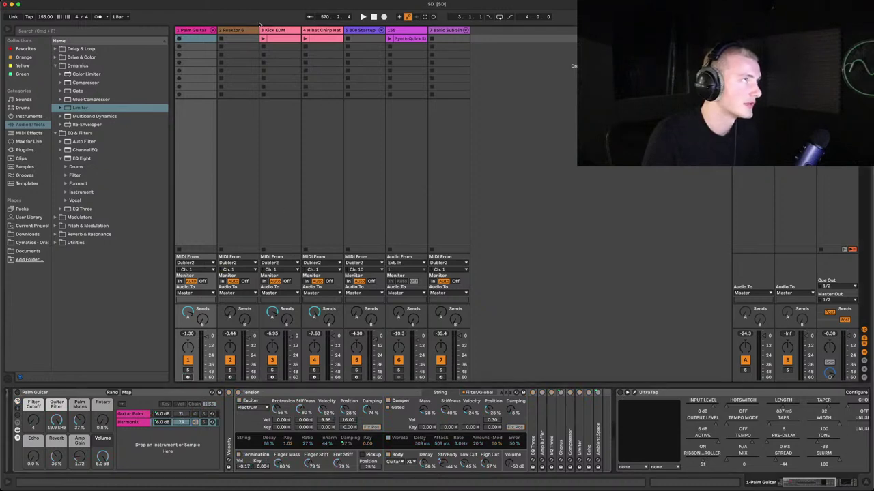
# Select and arm the Reaktor 6 track, and move the Reaktor plugin window out from behind the webcam view.
pyautogui.click(232, 30)
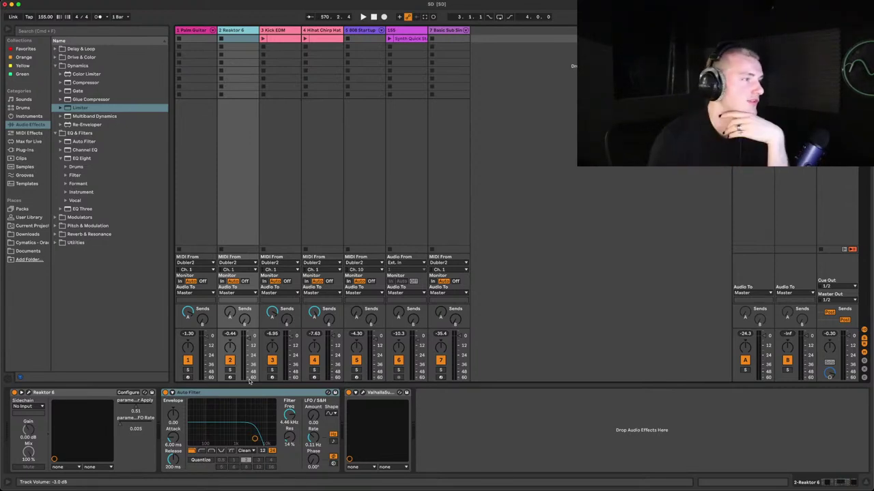
pyautogui.click(230, 379)
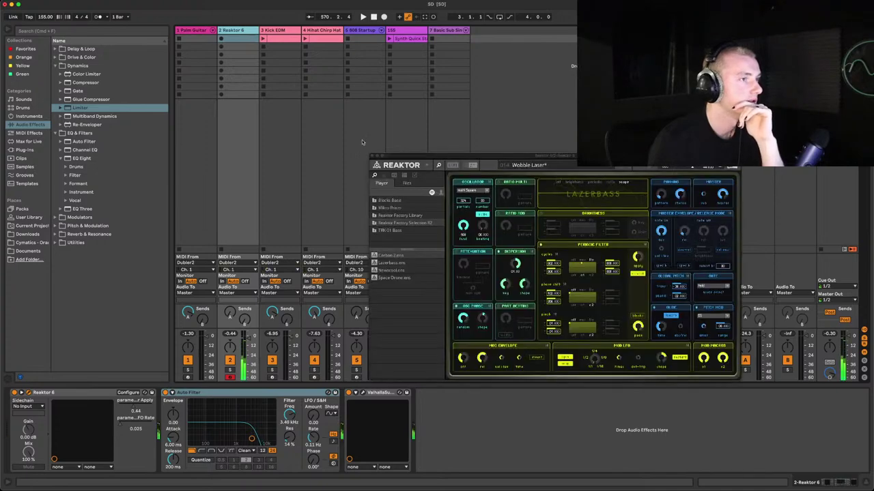
pyautogui.moveTo(530, 156); pyautogui.dragTo(386, 148)
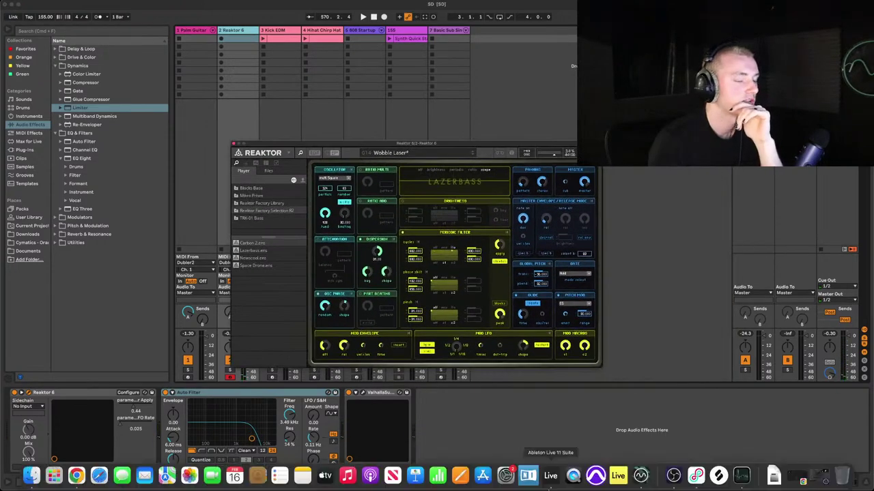
# Turn off Chords in Dubler 2 and return to the Reaktor window in Ableton Live.
pyautogui.click(640, 476)
pyautogui.click(382, 322)
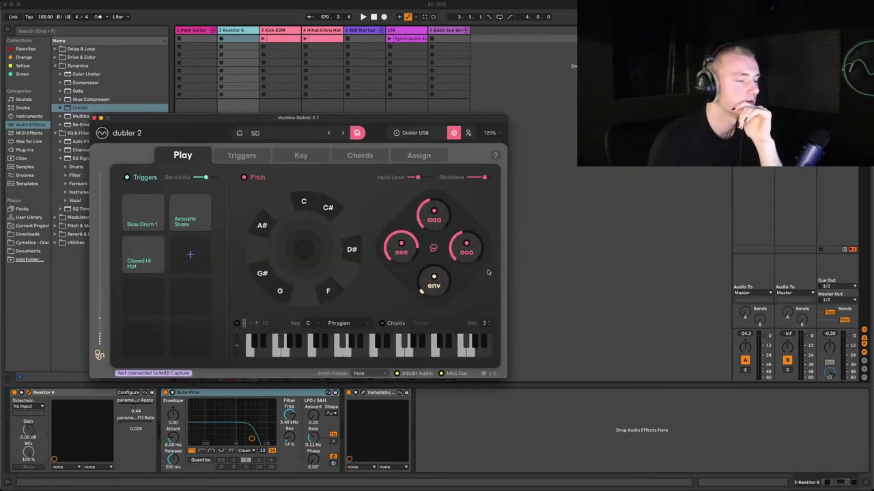
pyautogui.click(545, 311)
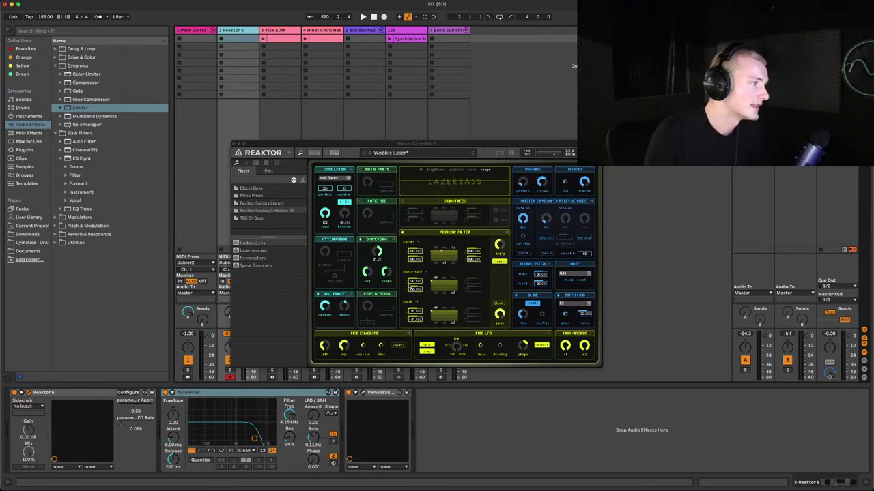
# Adjust the Apply knob of Reaktor's periodic filter to 1.00 and review the MIDI mappings of the Reaktor 6 track's parameters.
pyautogui.moveTo(499, 244); pyautogui.dragTo(499, 263)
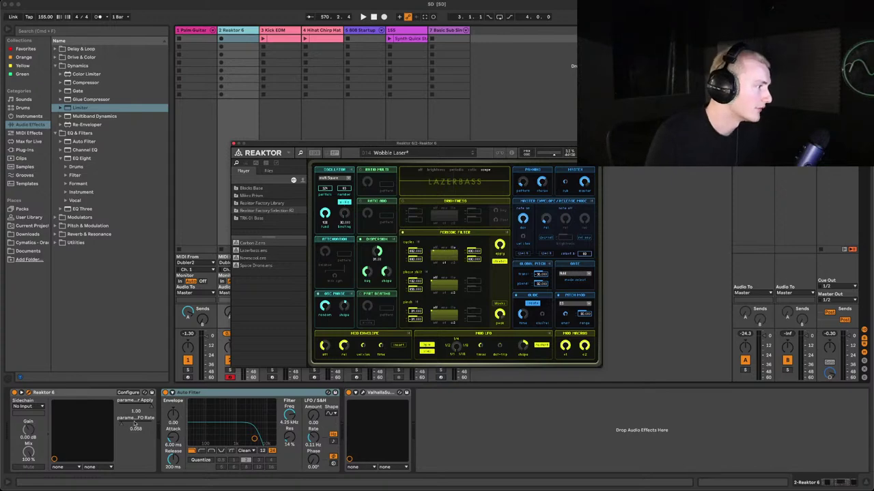
pyautogui.press('super+m')
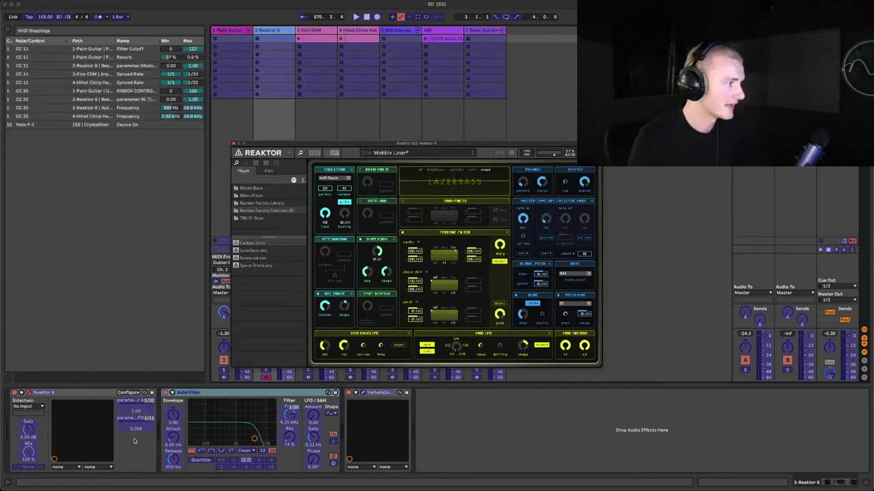
pyautogui.press('super+m')
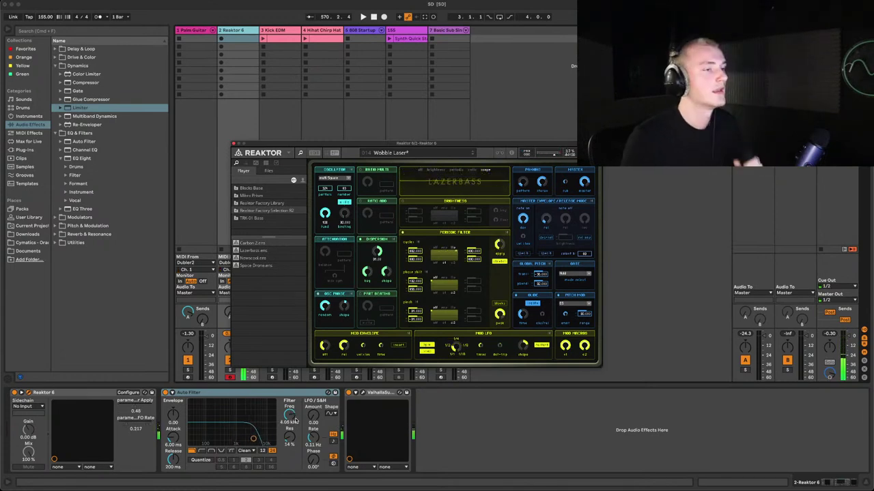
# Try octave 2 in Dubler 2, set it back to 3 and return to Ableton Live.
pyautogui.moveTo(595, 478)
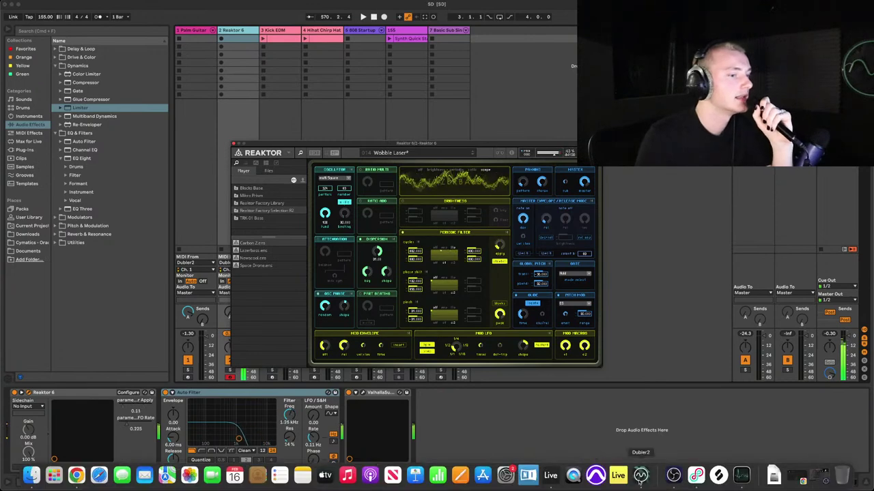
pyautogui.click(641, 475)
pyautogui.click(493, 325)
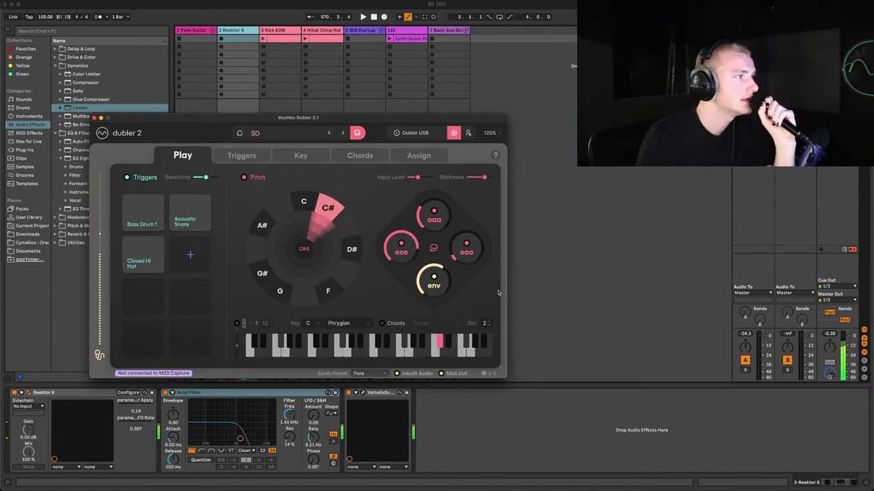
pyautogui.click(485, 322)
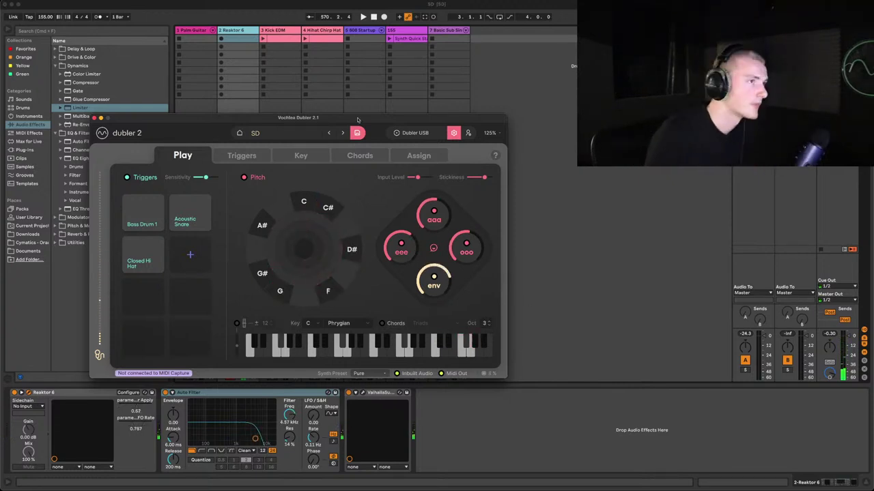
pyautogui.press('super+alt+p')
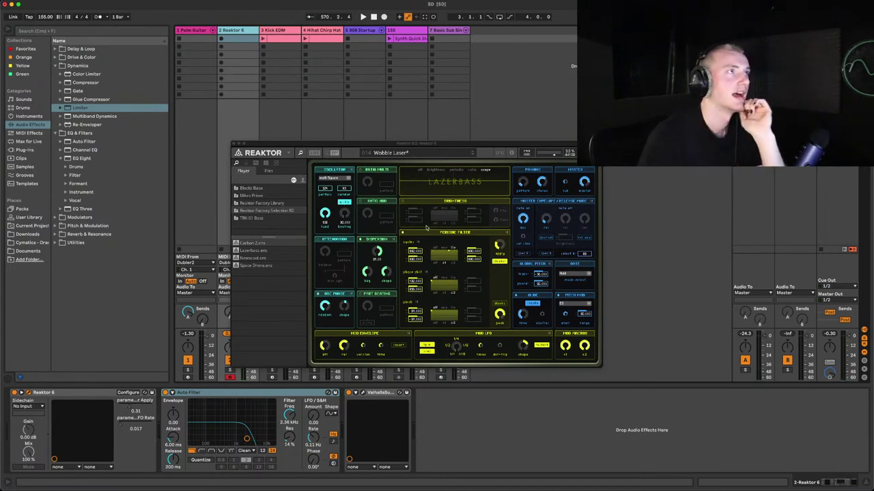
# Launch the clip on the Hihat Chirp Hat track, look over its notes and return to the track's devices.
pyautogui.click(263, 31)
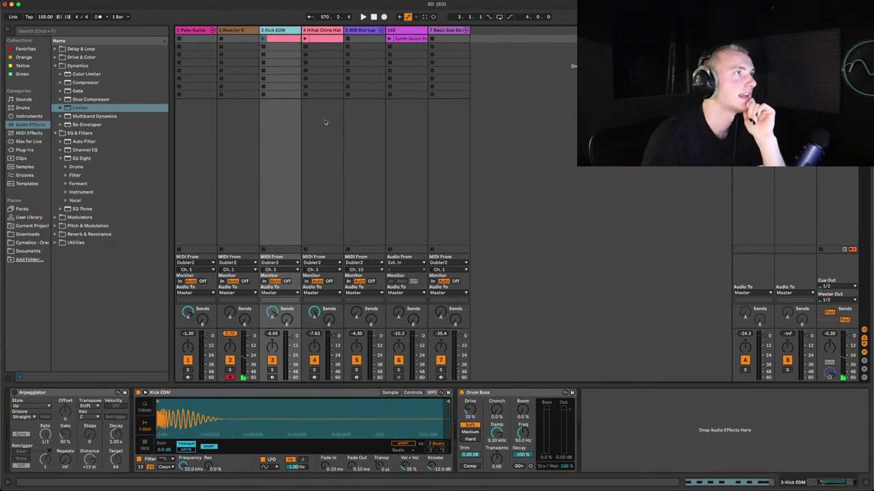
pyautogui.click(318, 30)
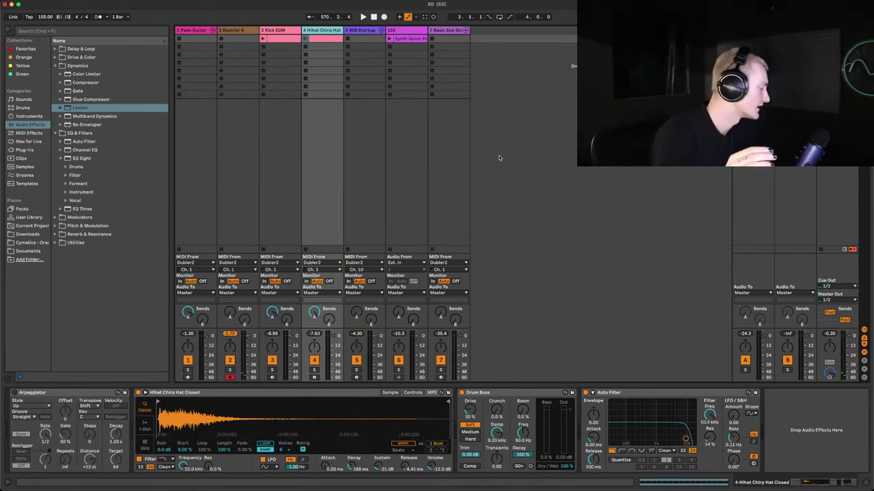
pyautogui.click(305, 39)
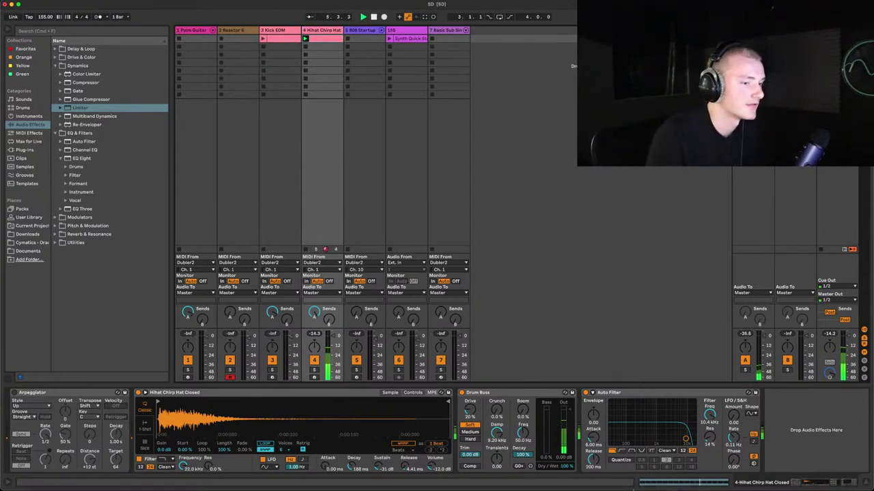
pyautogui.hotkey('shift', 'Tab')
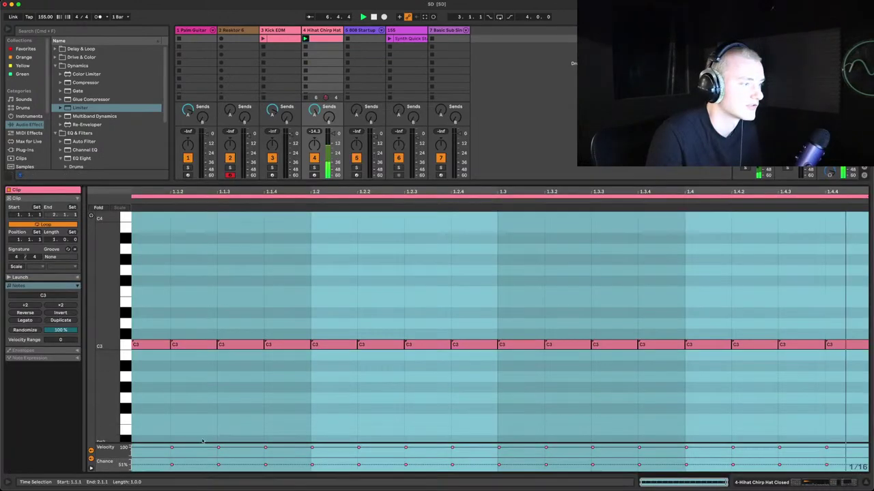
pyautogui.hotkey('shift', 'Tab')
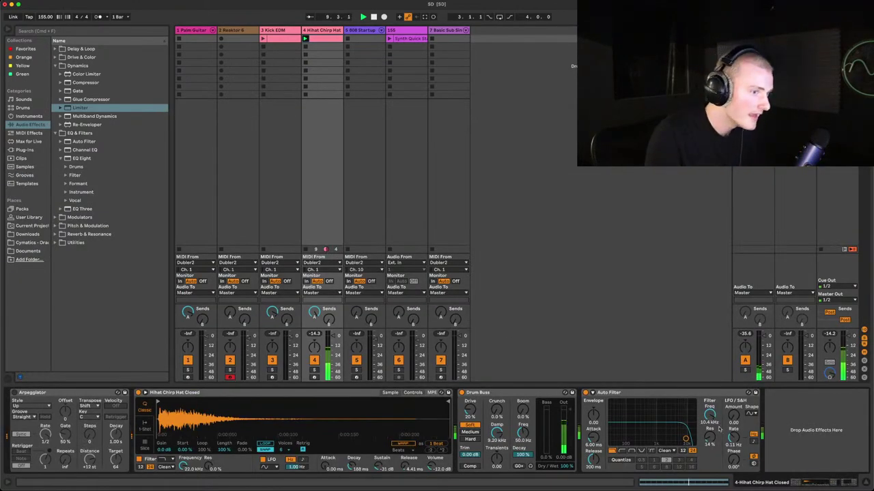
# Close the Reaktor plugin window and mute the Reaktor 6 track.
pyautogui.click(227, 32)
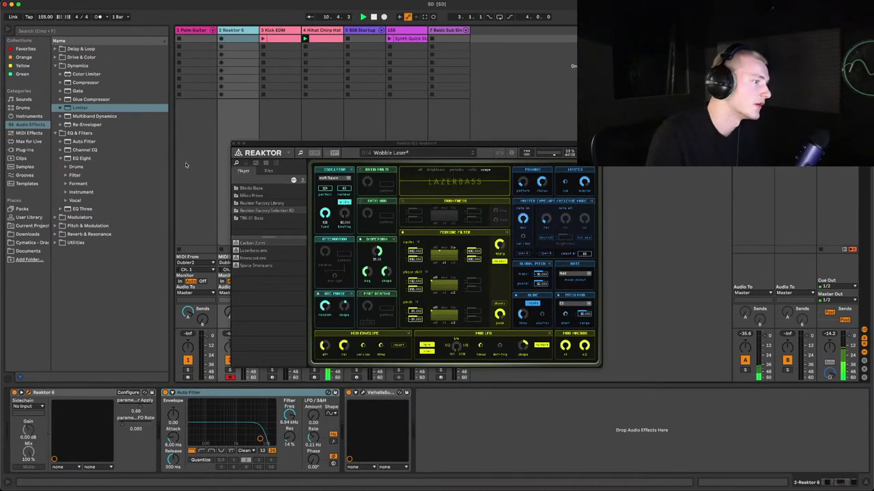
pyautogui.click(233, 145)
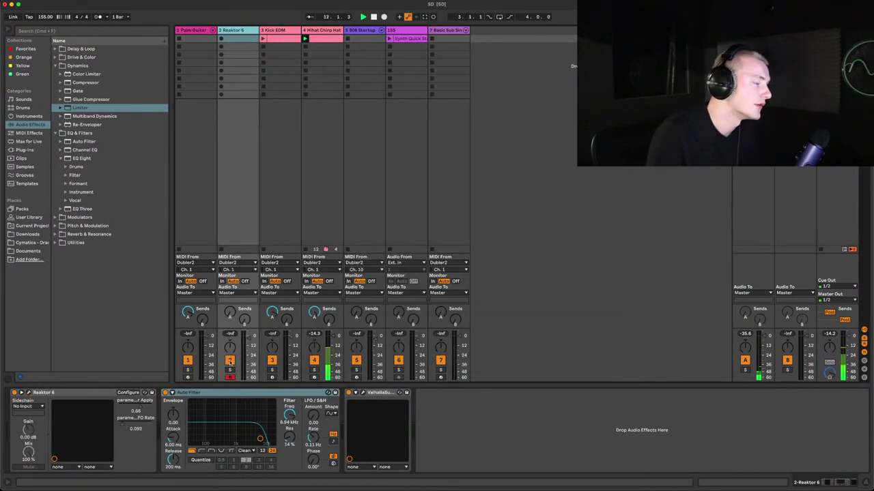
pyautogui.click(230, 360)
# Select the Hihat Chirp Hat track, mute the Kick EDM track and restart playback.
pyautogui.click(311, 30)
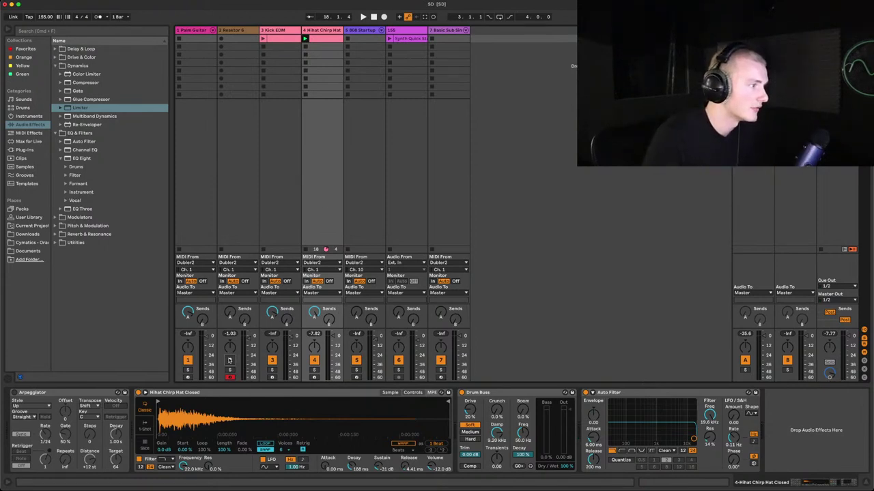
pyautogui.click(271, 360)
pyautogui.press('space')
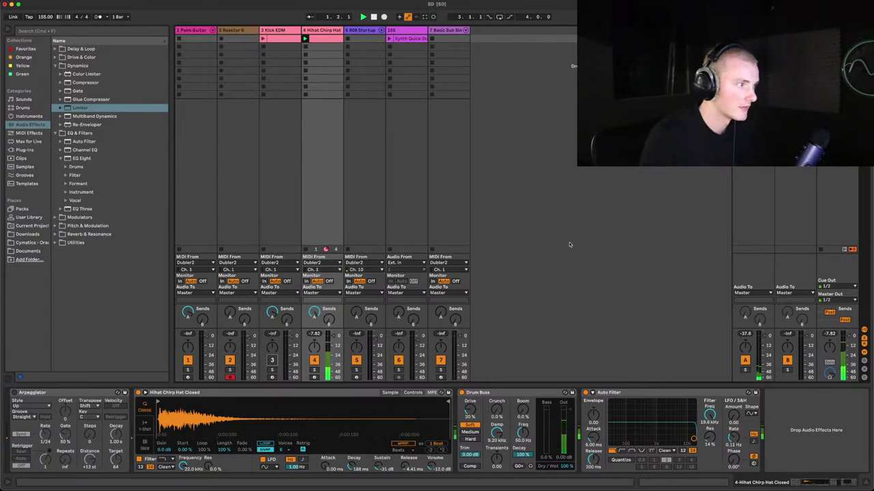
# Unmute the Kick EDM track, play the set with the Reaktor 6 track selected and stop playback.
pyautogui.click(242, 34)
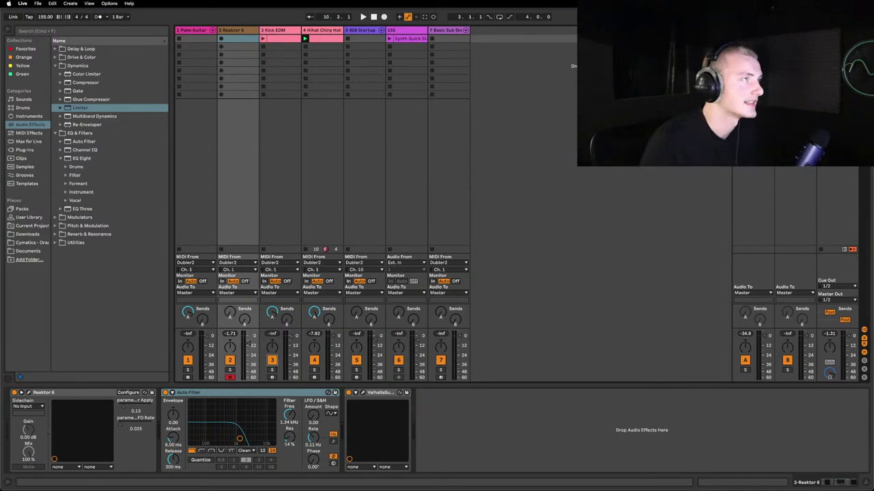
pyautogui.click(271, 361)
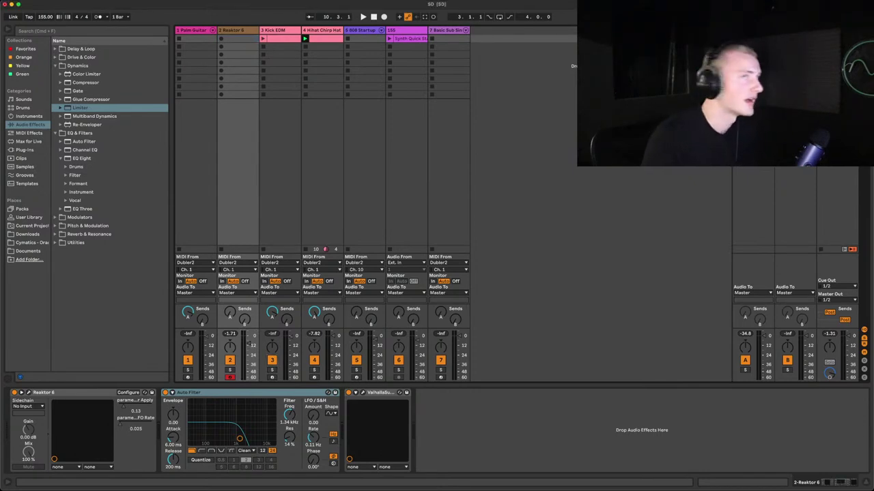
pyautogui.click(238, 39)
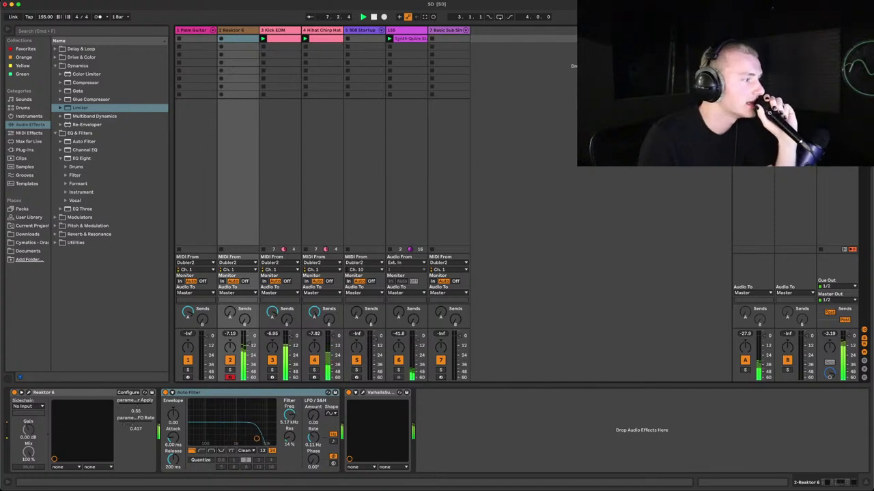
pyautogui.press('space')
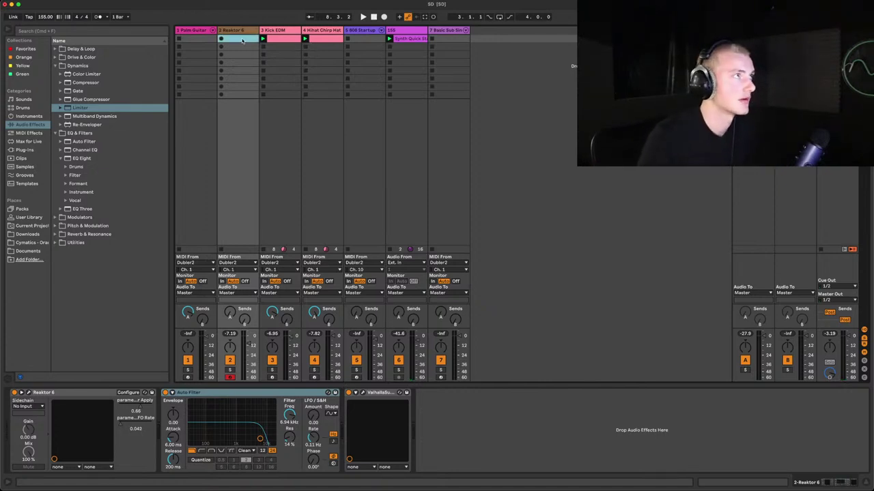
# Mute the Kick EDM and Hihat Chirp Hat tracks and stop their clips.
pyautogui.click(272, 360)
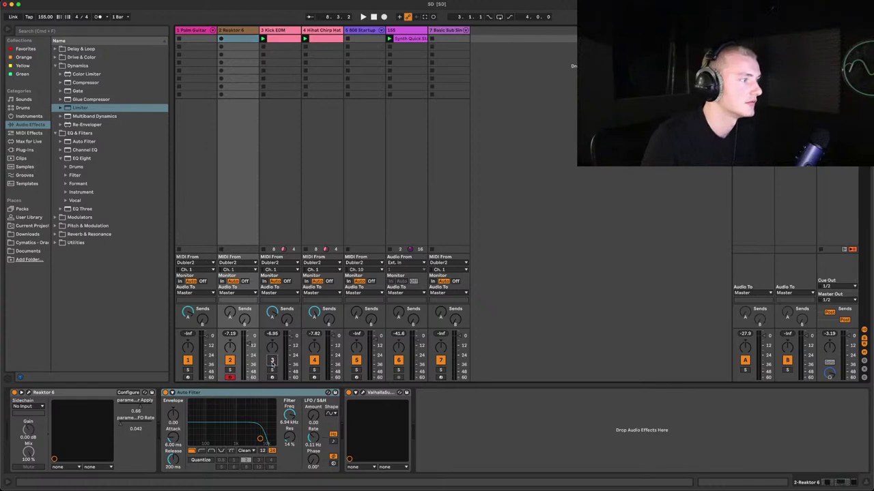
pyautogui.hotkey('shift', 'Tab')
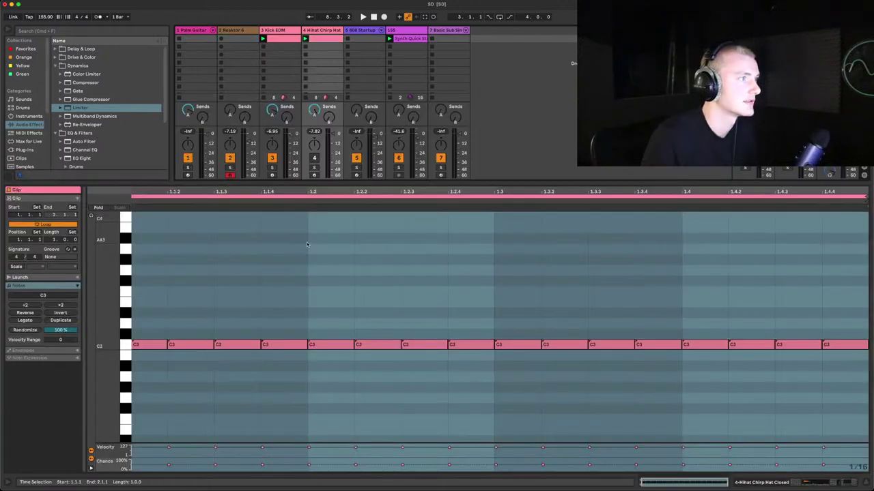
pyautogui.hotkey('shift', 'Tab')
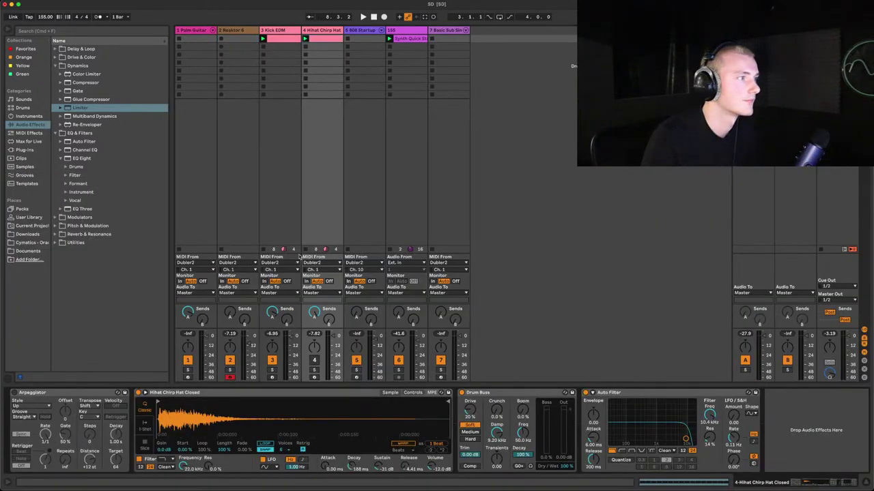
pyautogui.press('F3')
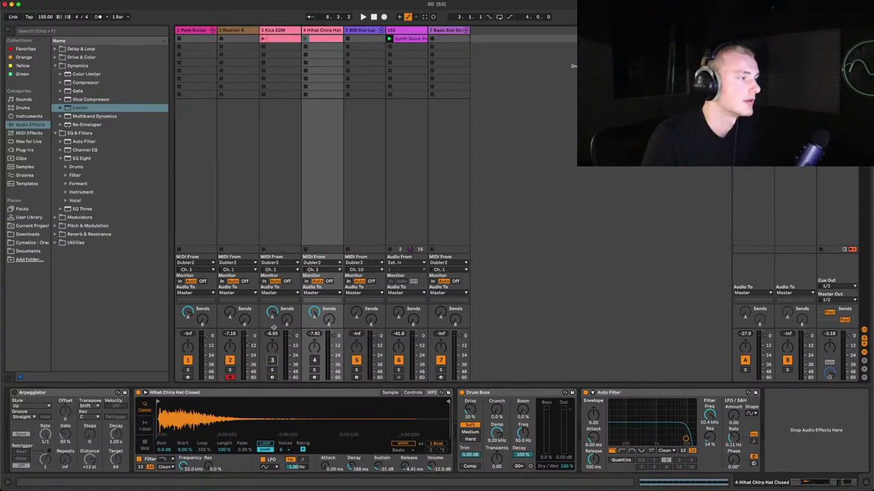
pyautogui.click(234, 30)
pyautogui.click(241, 41)
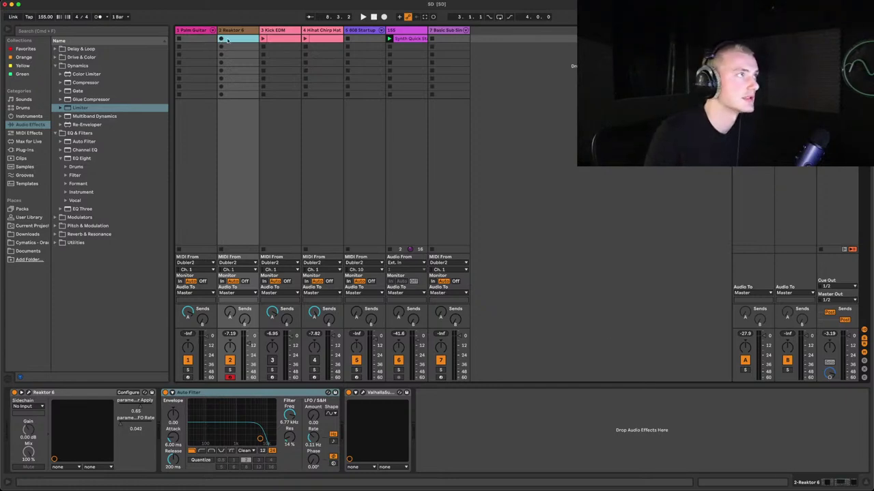
pyautogui.press('space')
pyautogui.press('space')
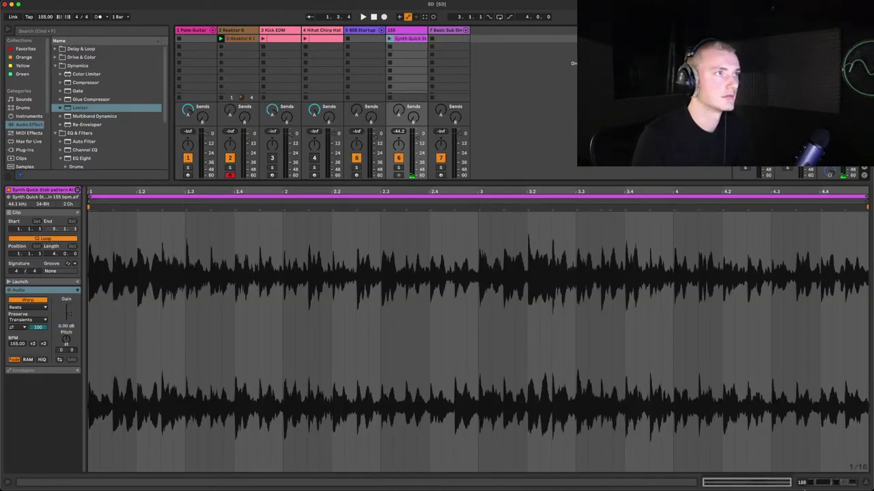
pyautogui.click(868, 483)
pyautogui.click(237, 38)
pyautogui.press('Delete')
# Record a new clip in the first slot of the Reaktor 6 track and open its notes.
pyautogui.click(221, 39)
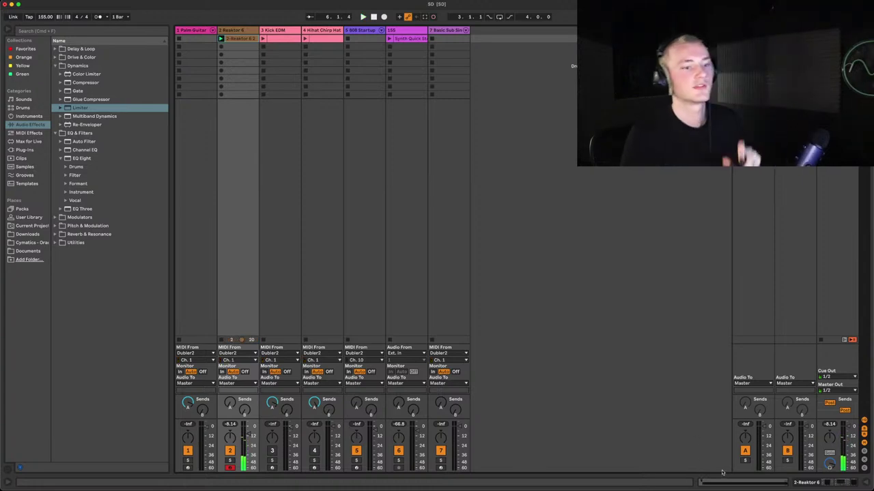
pyautogui.press('super+alt+l')
pyautogui.scroll(2, 305, 303)
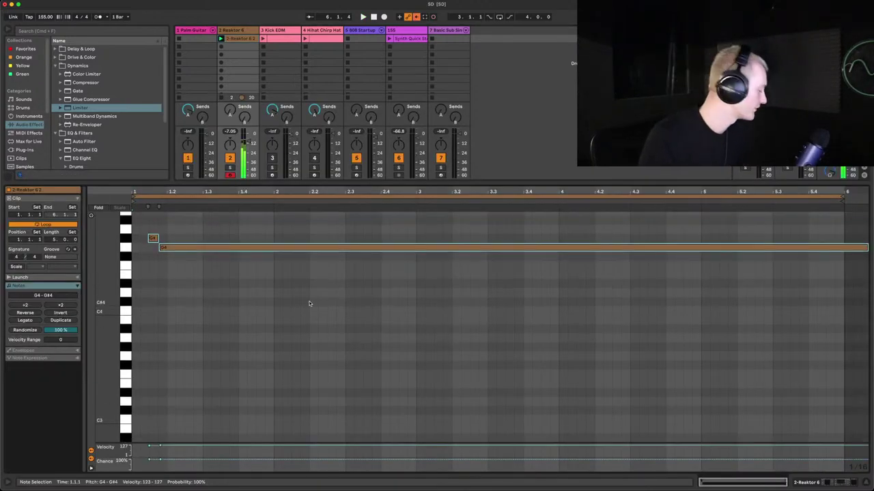
pyautogui.scroll(-2, 308, 305)
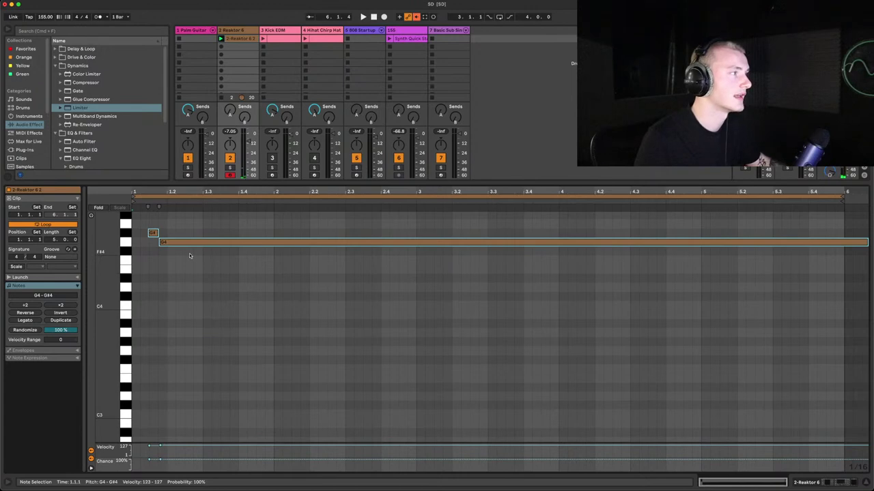
# Remove the short G#4 note and move the long G4 note to the beginning of the clip.
pyautogui.press('super+z')
pyautogui.scroll(-1, 161, 237)
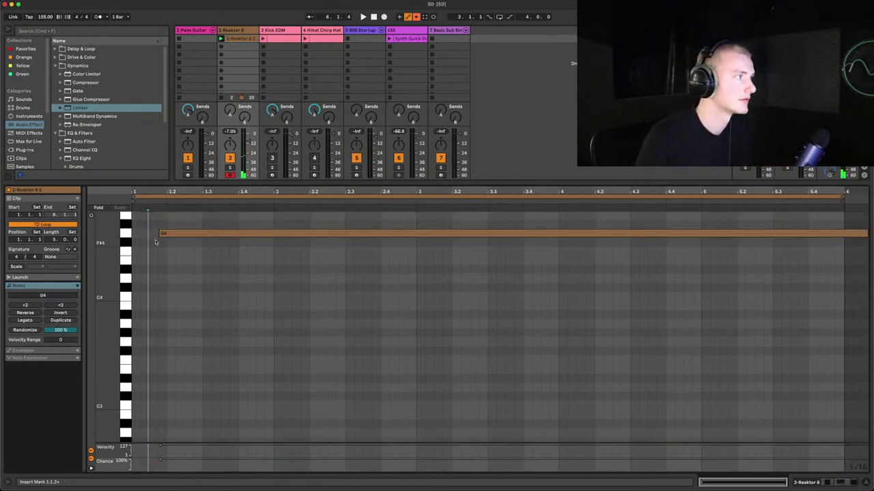
pyautogui.moveTo(160, 235); pyautogui.dragTo(140, 235)
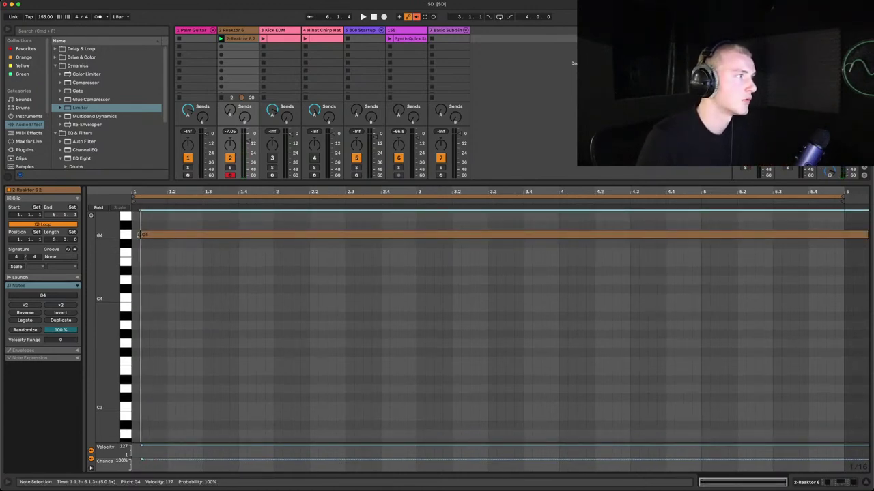
pyautogui.scroll(2, 452, 293)
pyautogui.moveTo(550, 250); pyautogui.dragTo(544, 251)
pyautogui.click(576, 296)
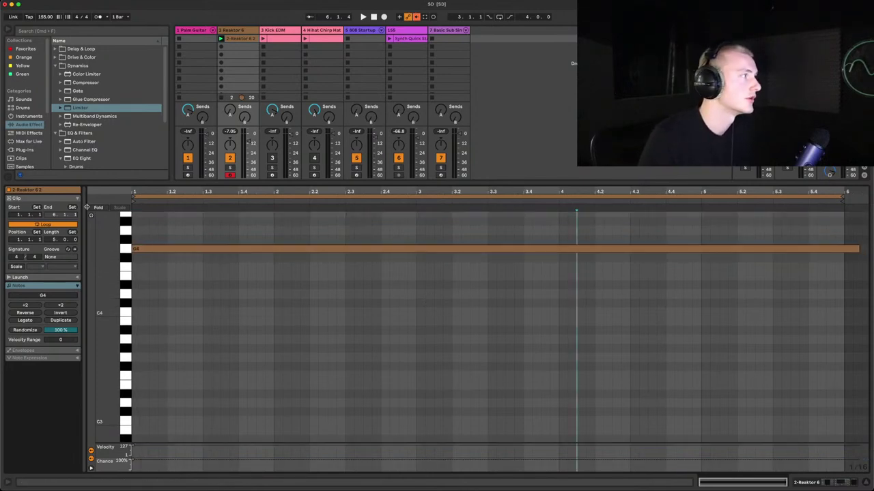
# Open the clip's envelopes, browse the MIDI Ctrl envelopes and switch back to the Reaktor 6 device.
pyautogui.click(76, 352)
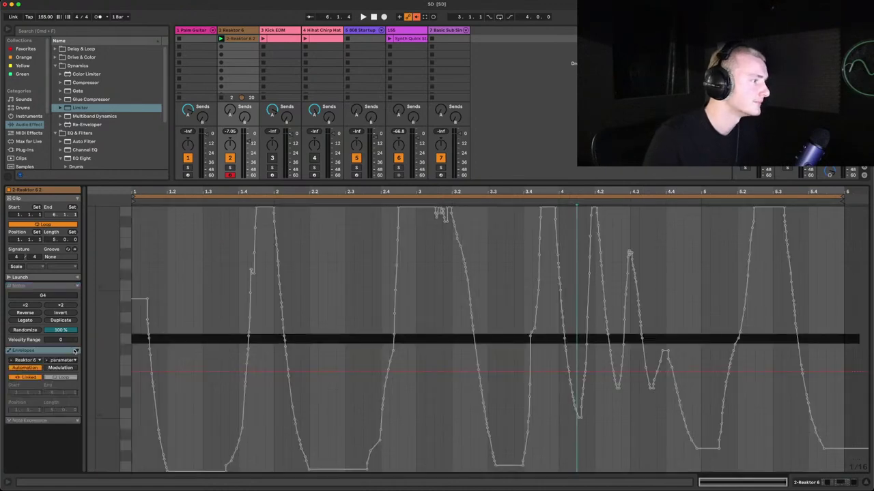
pyautogui.click(30, 360)
pyautogui.click(28, 367)
pyautogui.click(60, 361)
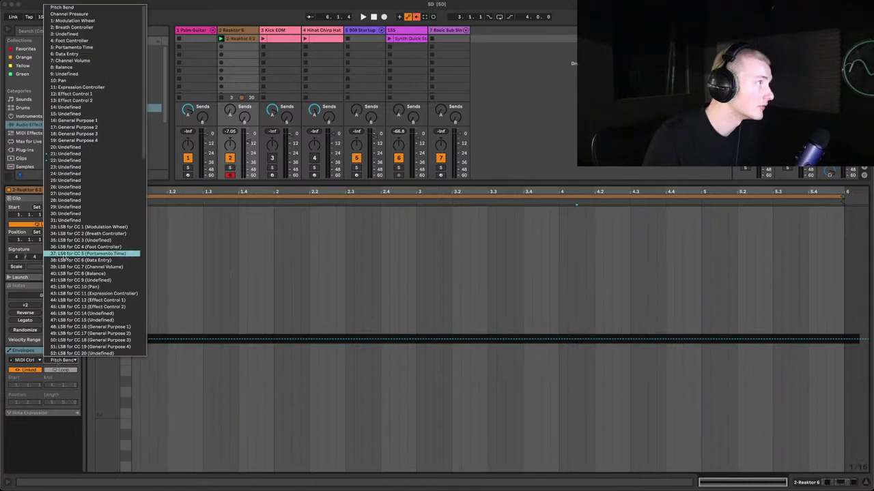
pyautogui.click(29, 366)
pyautogui.click(30, 361)
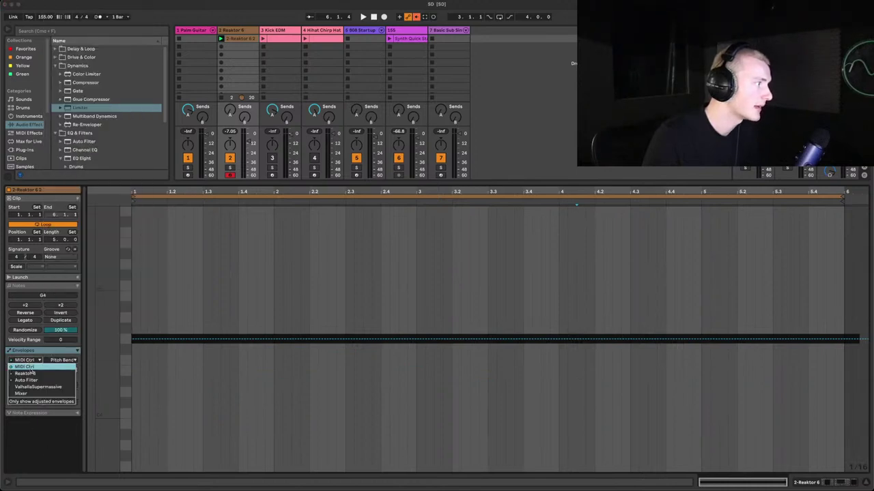
pyautogui.click(28, 374)
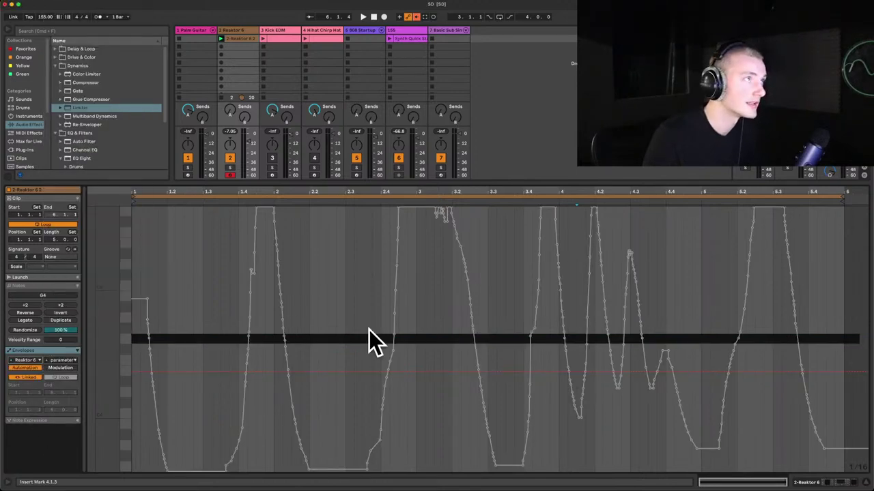
# Re-enable the overridden automation and display the recorded LFO Rate envelope of Reaktor 6.
pyautogui.click(414, 17)
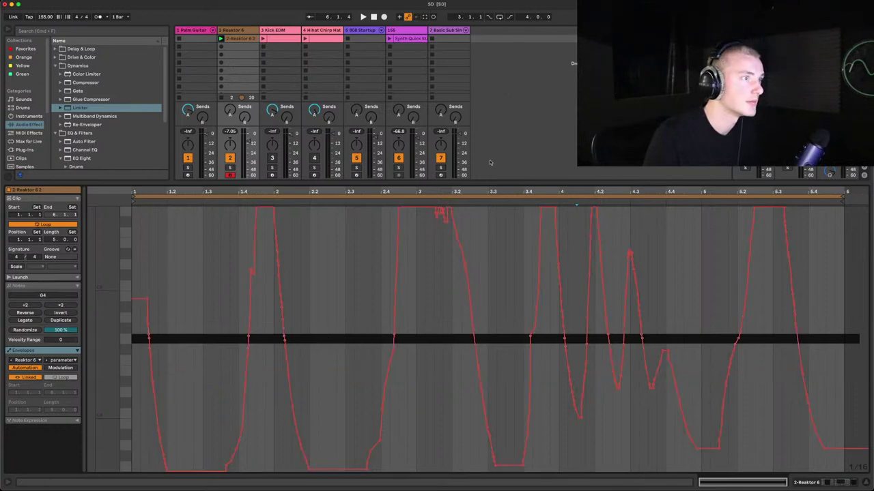
pyautogui.click(63, 360)
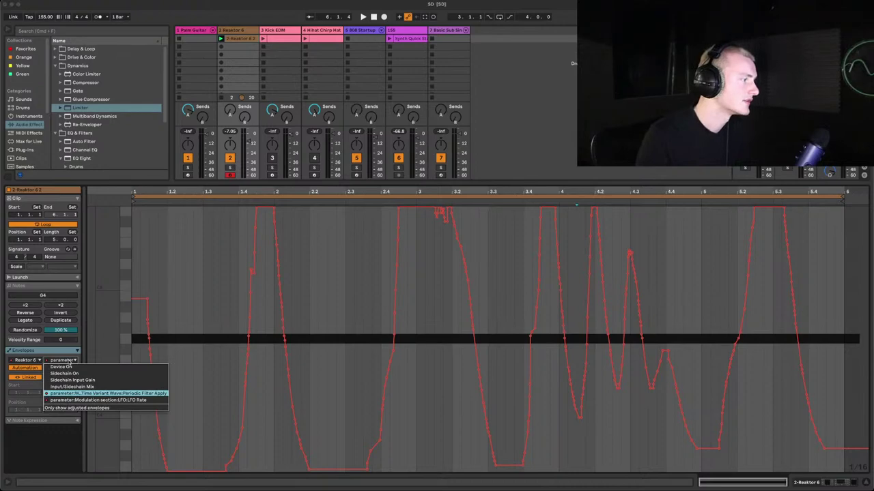
pyautogui.click(99, 393)
pyautogui.click(62, 362)
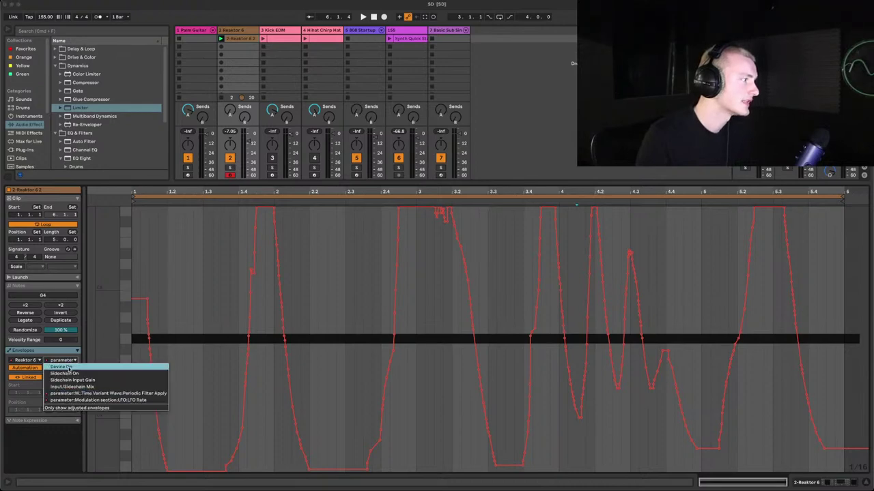
pyautogui.click(68, 397)
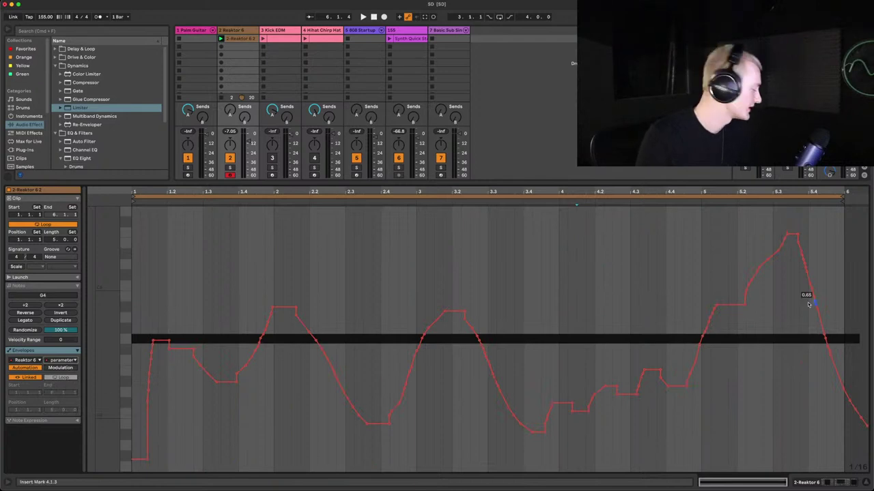
# Display the Periodic Filter Apply envelope of Reaktor 6, select its whole curve and simplify it.
pyautogui.click(70, 362)
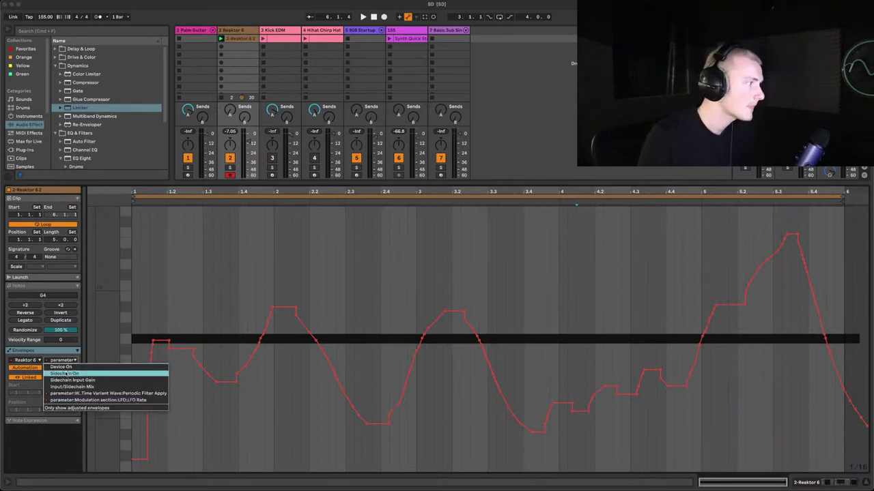
pyautogui.click(64, 394)
pyautogui.moveTo(140, 272); pyautogui.dragTo(490, 300)
pyautogui.click(152, 275)
pyautogui.hotkey('ctrl', 'a')
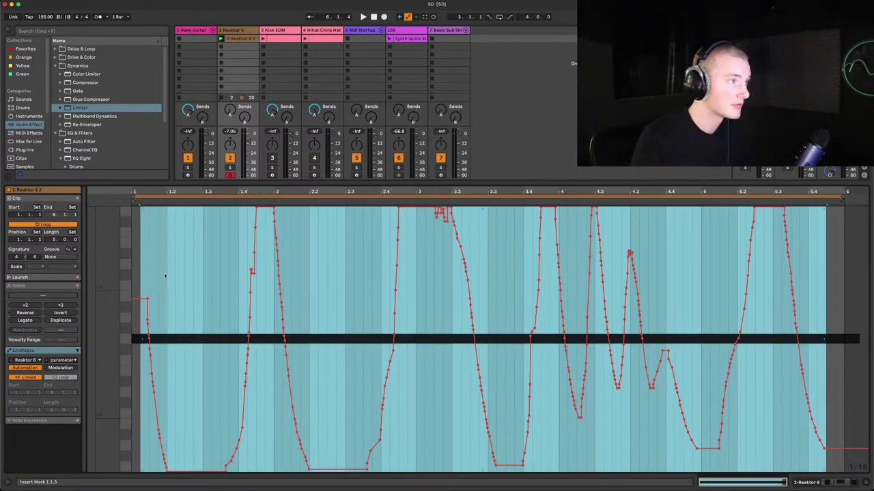
pyautogui.rightClick(280, 265)
pyautogui.click(316, 333)
pyautogui.click(326, 287)
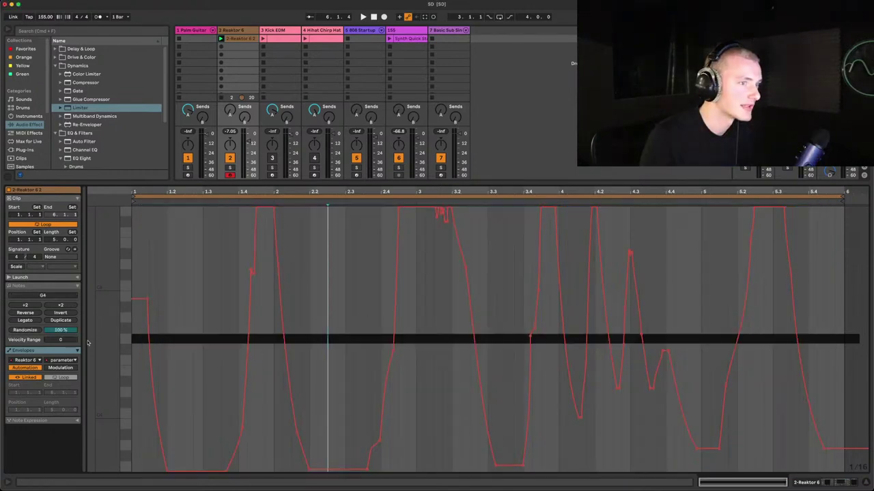
# Switch to the LFO Rate envelope, select its whole curve and simplify it.
pyautogui.click(69, 360)
pyautogui.click(102, 399)
pyautogui.click(204, 300)
pyautogui.press('super+a')
pyautogui.rightClick(267, 324)
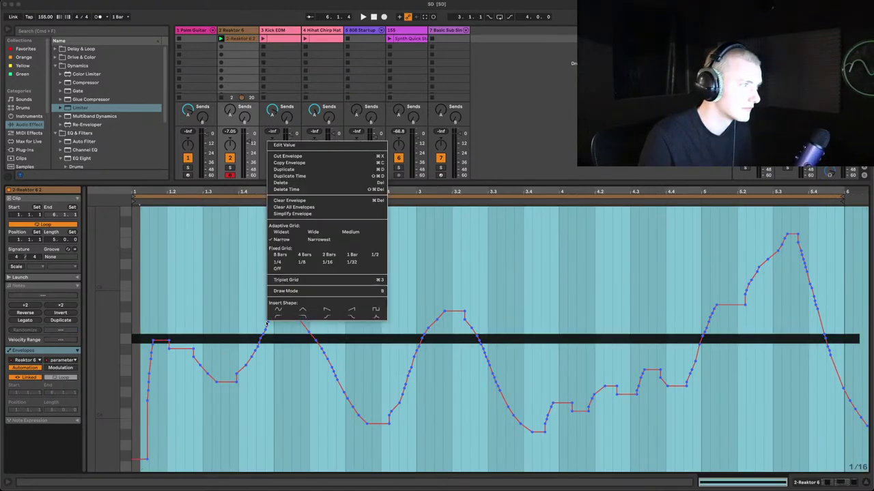
pyautogui.click(292, 214)
pyautogui.click(239, 256)
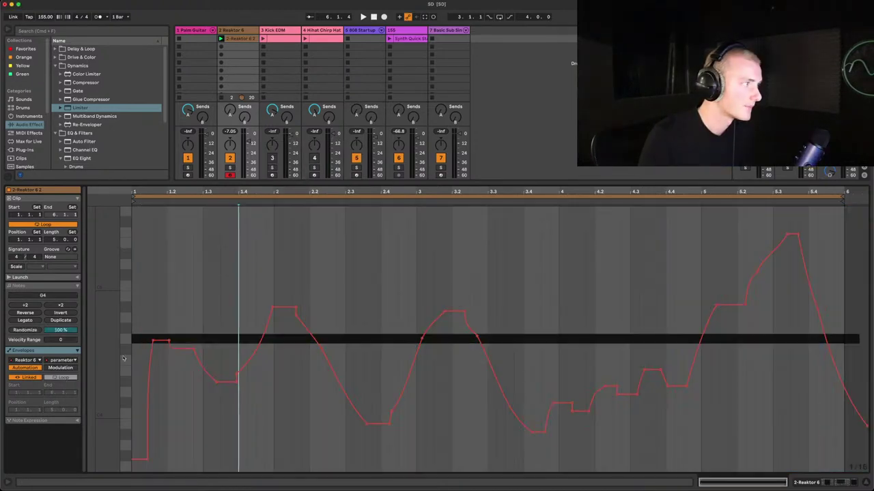
# Display the Periodic Filter Apply envelope again and play the clip to hear the simplified automation.
pyautogui.click(65, 359)
pyautogui.click(66, 394)
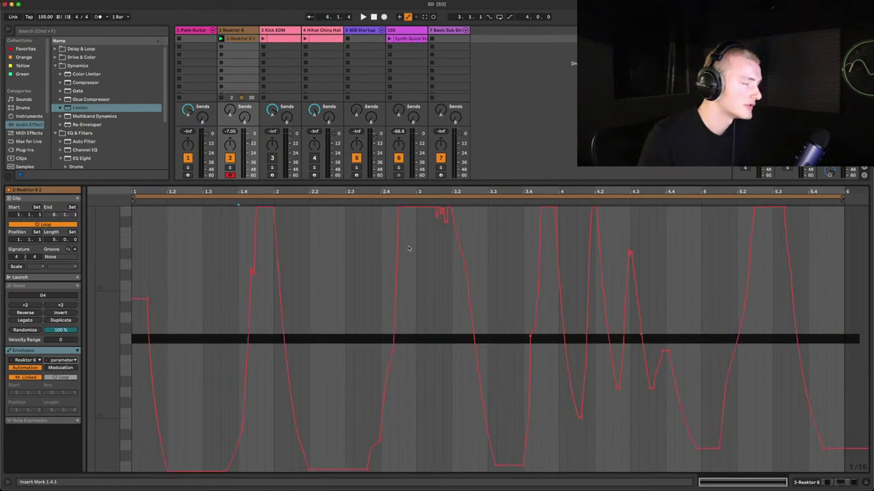
pyautogui.press('space')
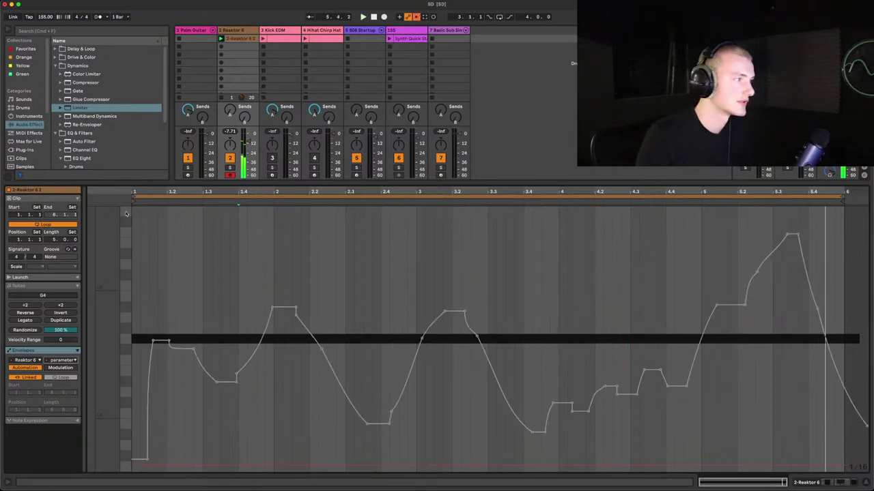
# Re-enable the automation, reshape the start of the Periodic Filter Apply envelope into pointed peaks between 1.2 and 2, and play it back.
pyautogui.click(416, 17)
pyautogui.click(62, 360)
pyautogui.click(106, 391)
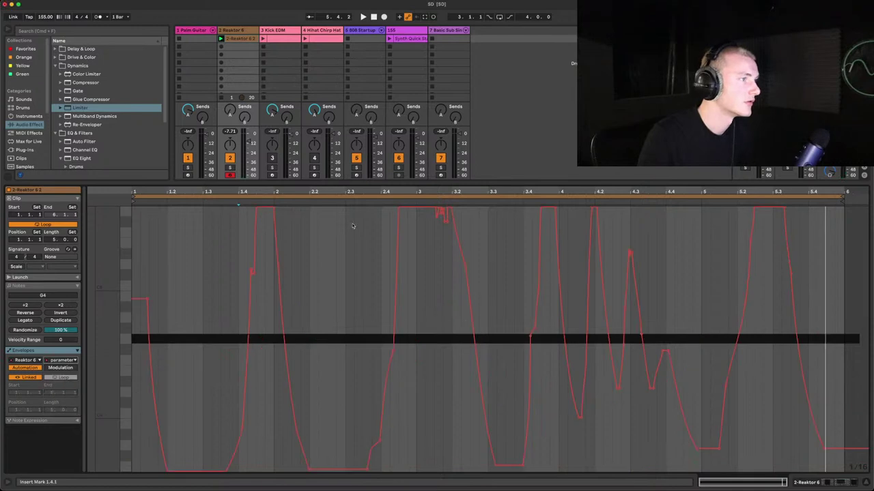
pyautogui.moveTo(274, 209); pyautogui.dragTo(221, 210)
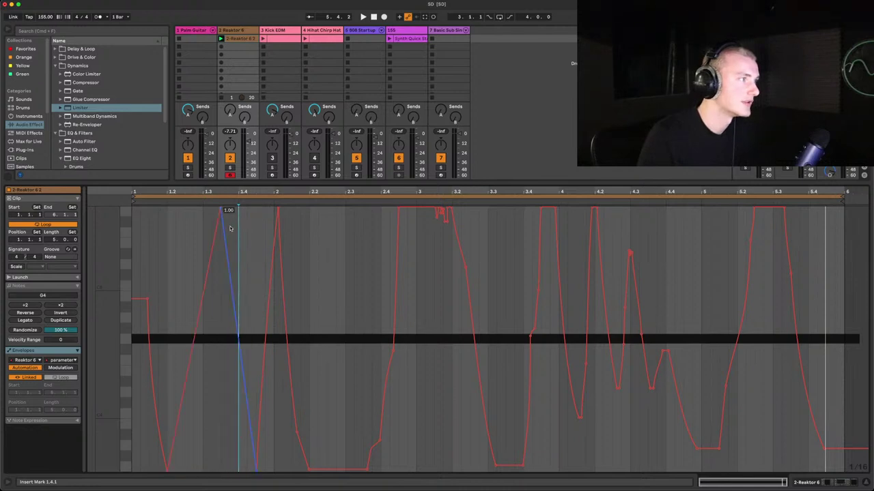
pyautogui.press('space')
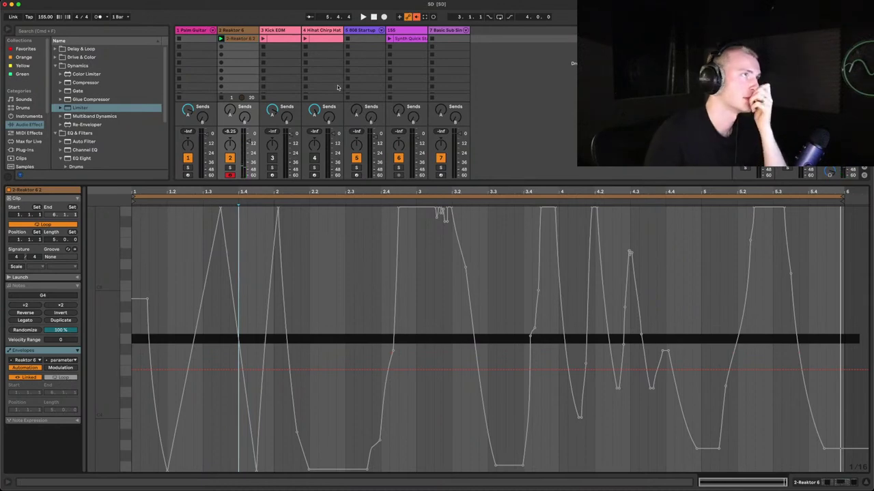
# Delete the recorded Reaktor 6 clip, return to the device view and deactivate the Reaktor 6 track.
pyautogui.press('Delete')
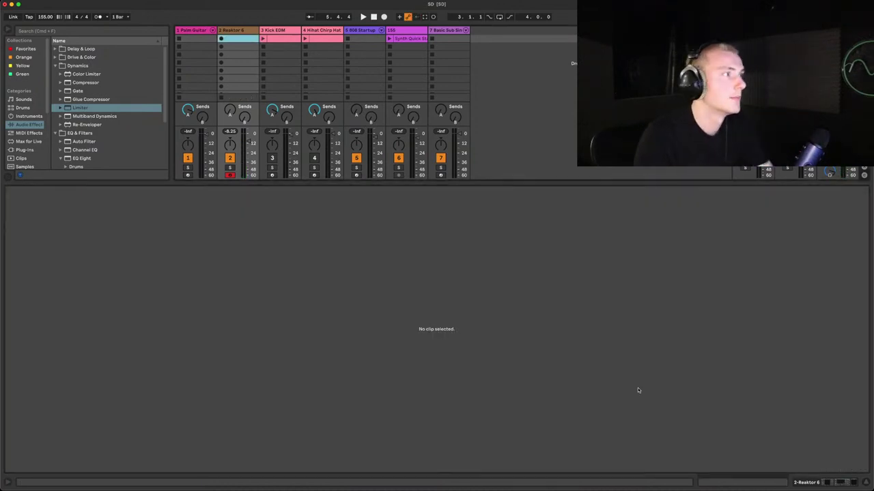
pyautogui.click(809, 483)
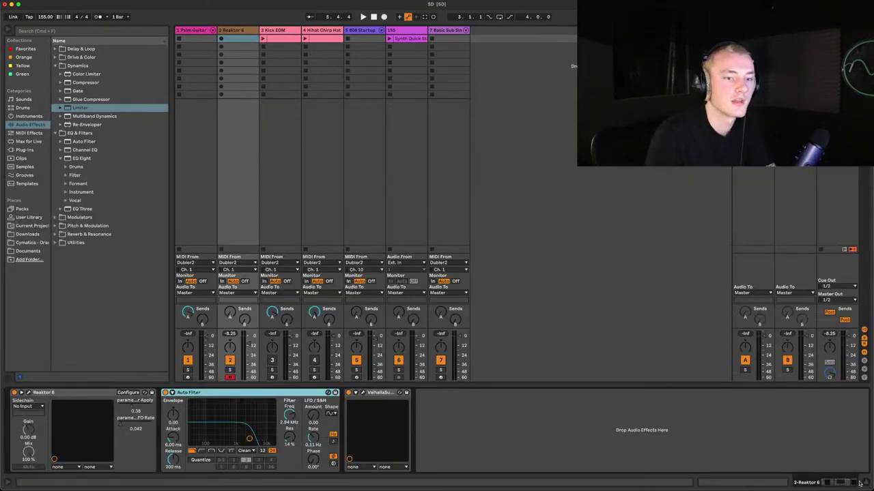
pyautogui.click(319, 32)
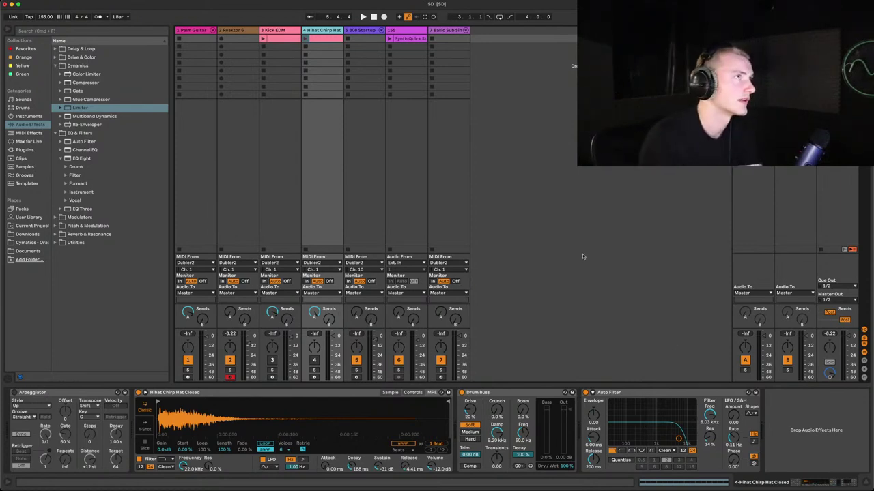
pyautogui.click(230, 360)
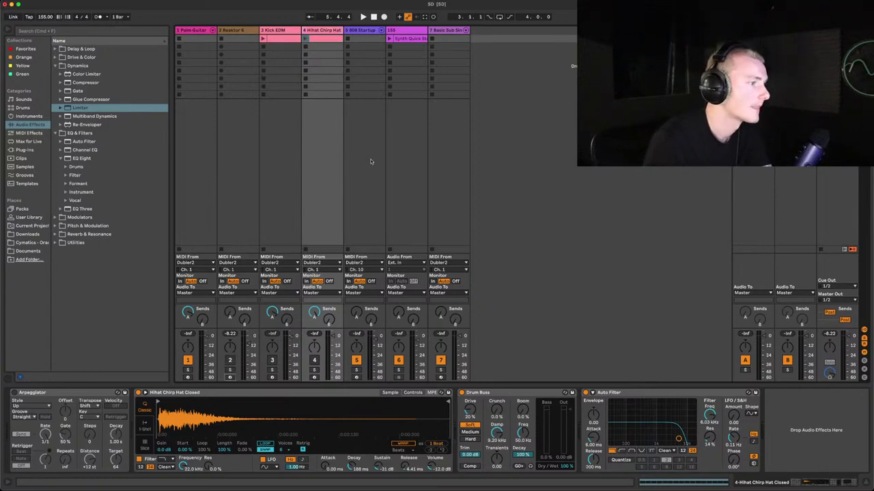
# Select the 808 Startup Kit track, move the Dubler 2 window off the mixer and arm the track for recording.
pyautogui.click(368, 30)
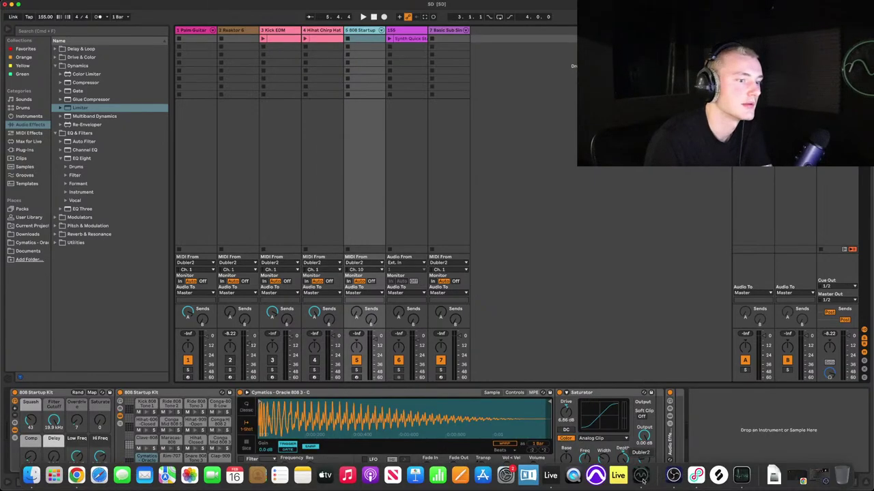
pyautogui.click(641, 482)
pyautogui.moveTo(280, 182); pyautogui.dragTo(316, 179)
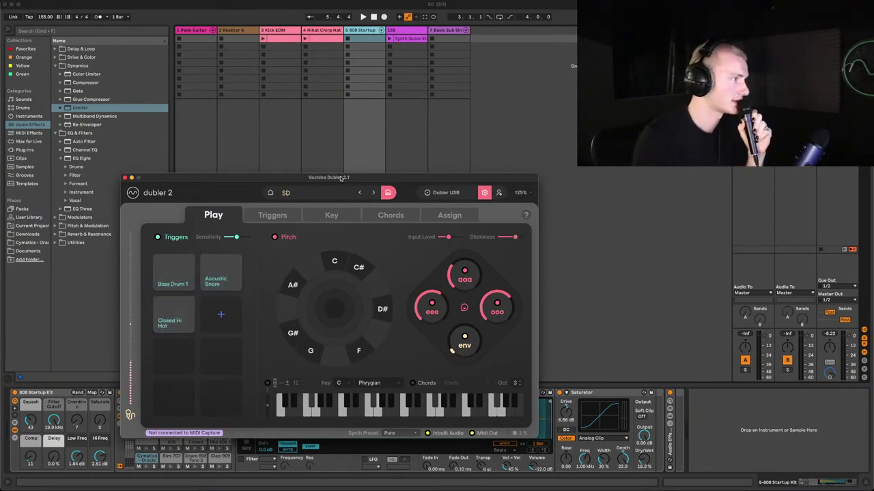
pyautogui.moveTo(340, 178); pyautogui.dragTo(628, 186)
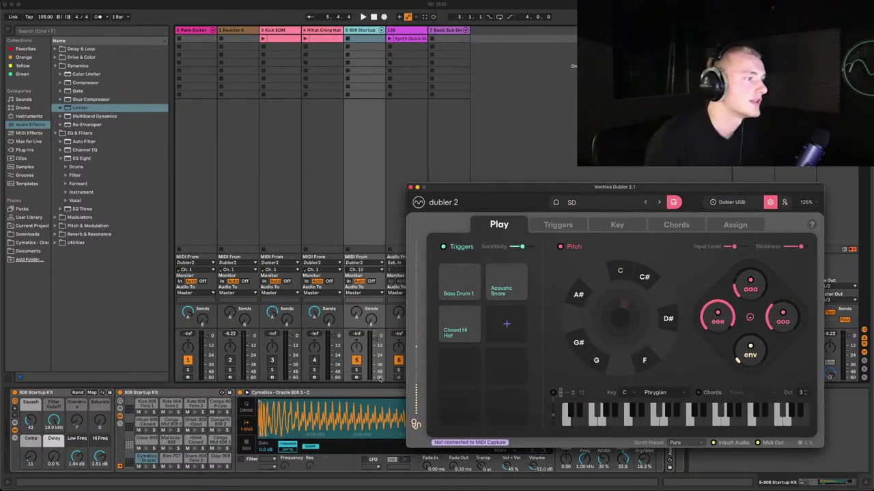
pyautogui.click(356, 379)
pyautogui.click(356, 377)
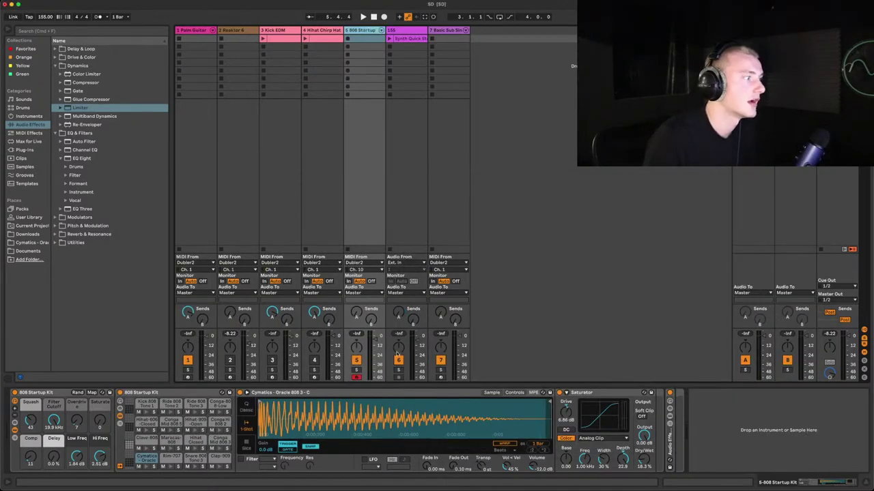
# Switch to Dubler 2, re-record the takes of the Closed Hi Hat and Acoustic Snare triggers and return to the Play page.
pyautogui.moveTo(382, 486)
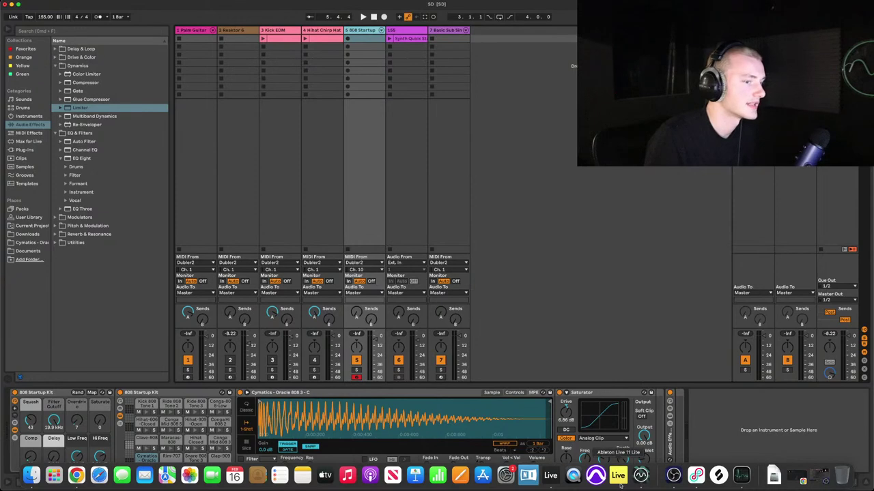
pyautogui.click(641, 475)
pyautogui.moveTo(542, 186); pyautogui.dragTo(318, 94)
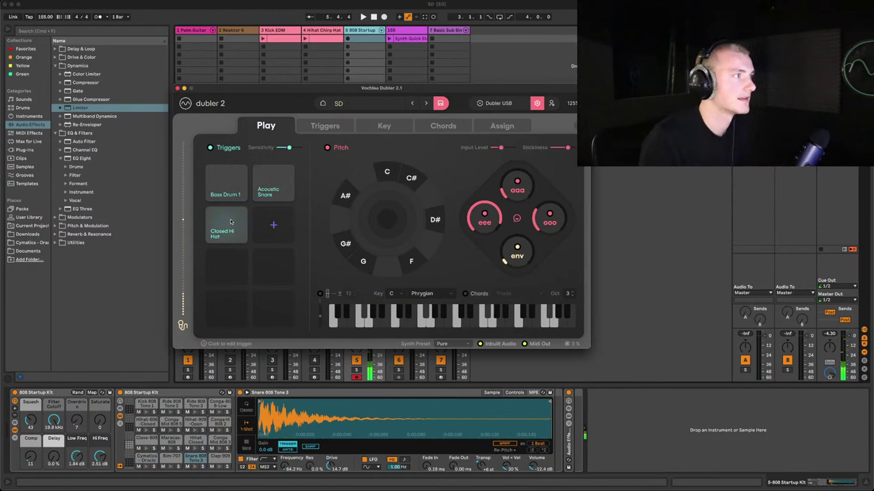
pyautogui.click(325, 126)
pyautogui.click(541, 207)
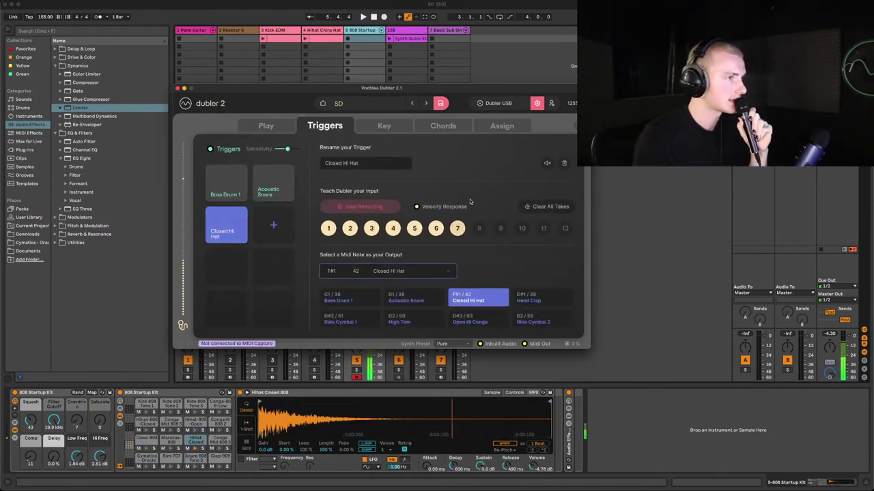
pyautogui.click(256, 191)
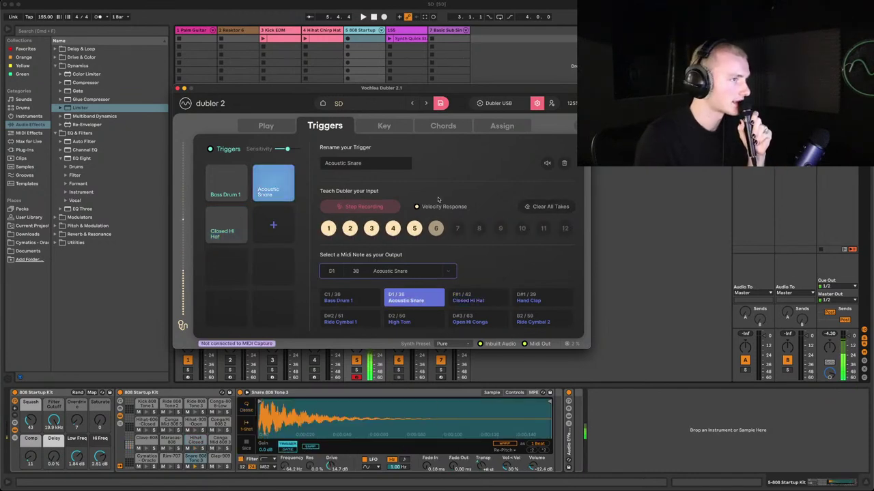
pyautogui.click(276, 127)
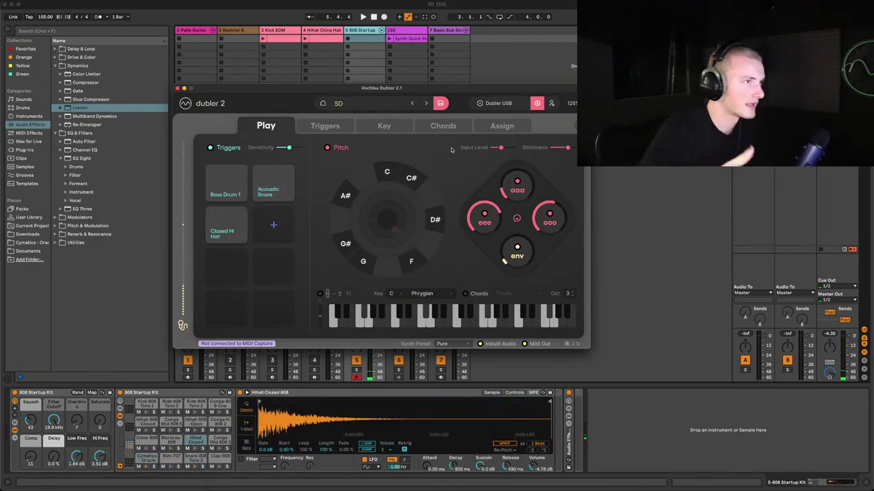
pyautogui.moveTo(457, 92); pyautogui.dragTo(404, 132)
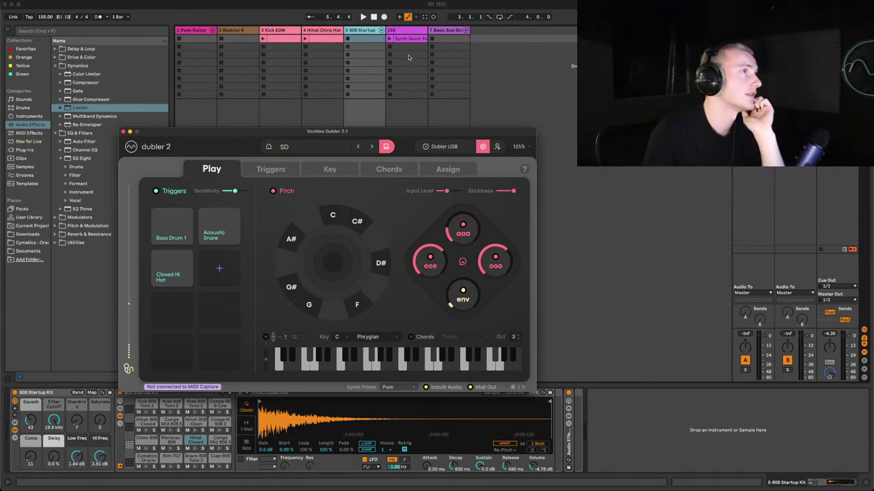
# Show the devices of the 155 synth track and turn off its Gate.
pyautogui.click(411, 35)
pyautogui.click(325, 371)
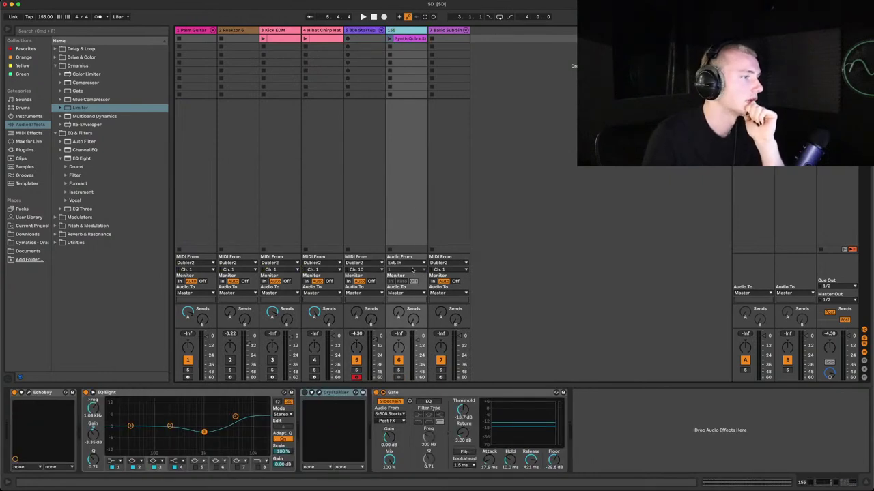
pyautogui.click(376, 392)
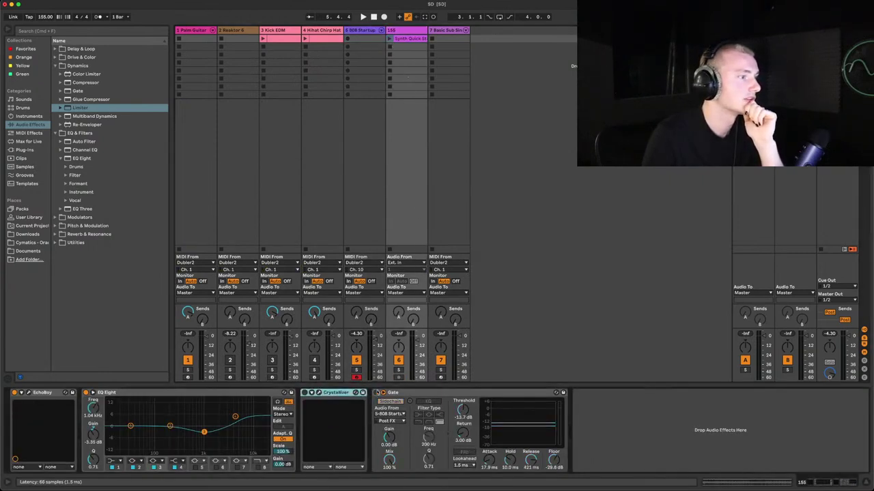
# Launch the synth clip on the 155 track, adjust the EchoBoy feedback and close the plug-in window.
pyautogui.click(389, 38)
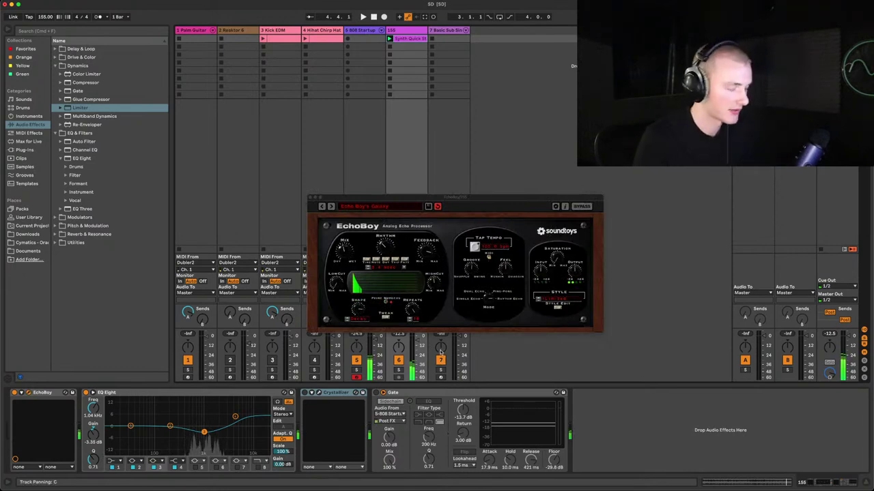
pyautogui.moveTo(425, 258); pyautogui.dragTo(427, 298)
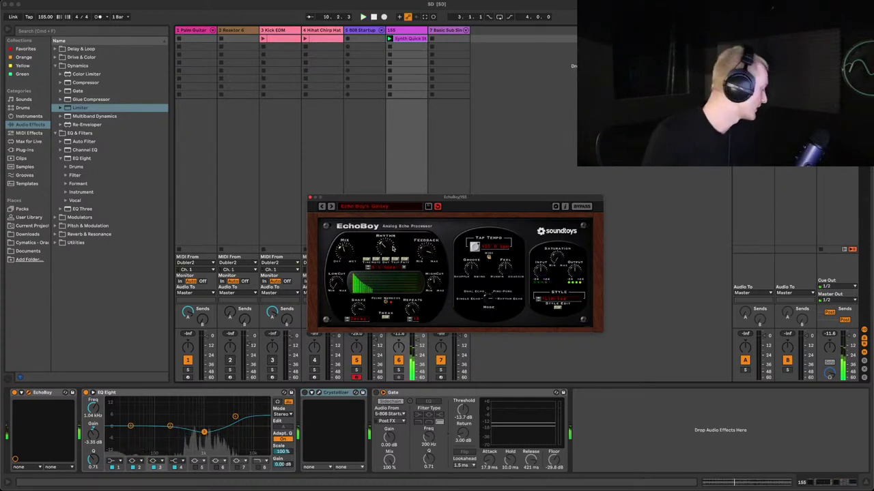
pyautogui.click(310, 198)
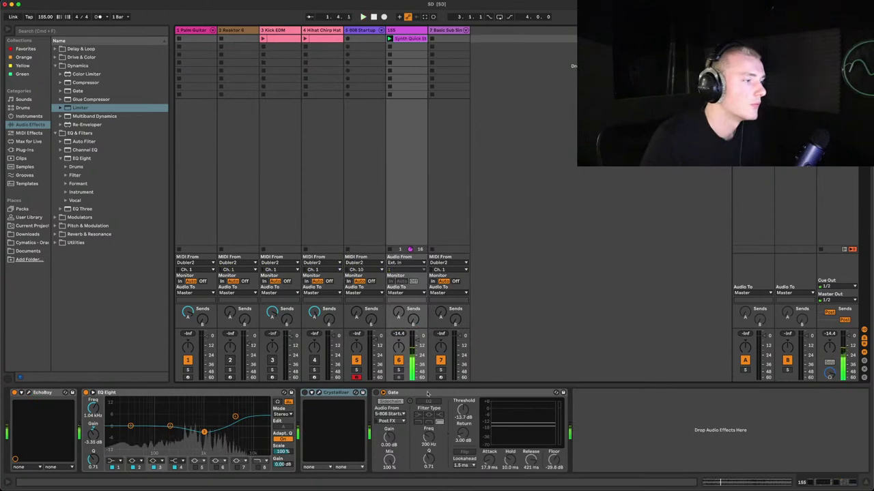
# Turn the Gate back on with 5-808 Startup Kit as its sidechain source, play the drums through it and stop the clip.
pyautogui.click(390, 401)
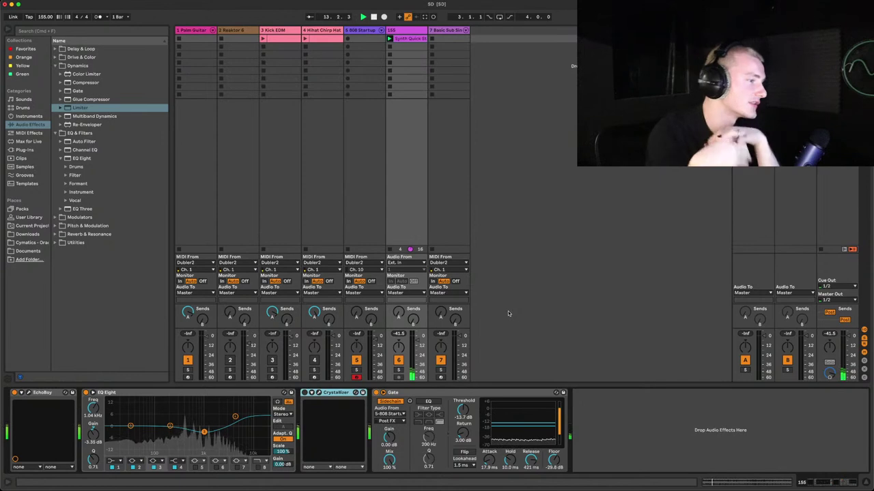
pyautogui.rightClick(373, 334)
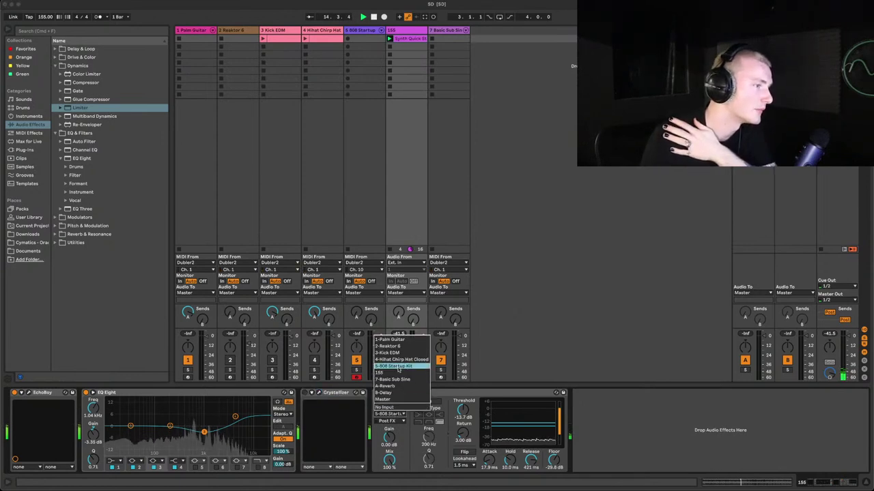
pyautogui.click(398, 368)
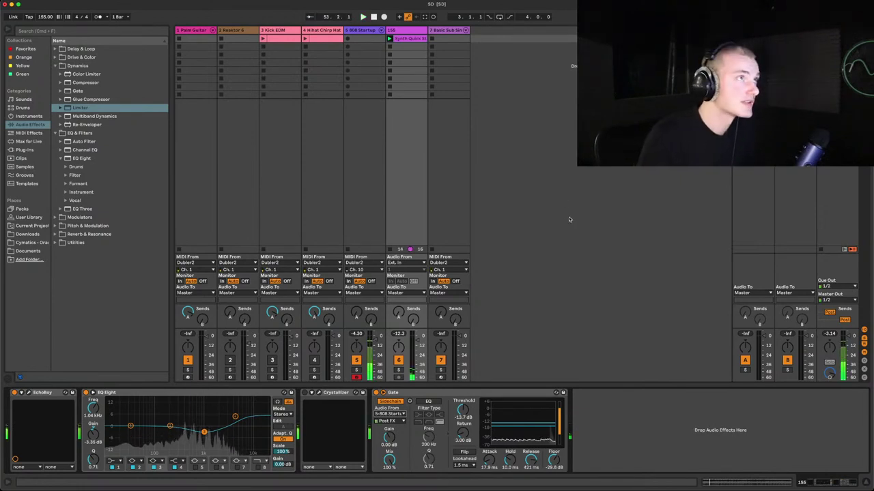
pyautogui.click(391, 249)
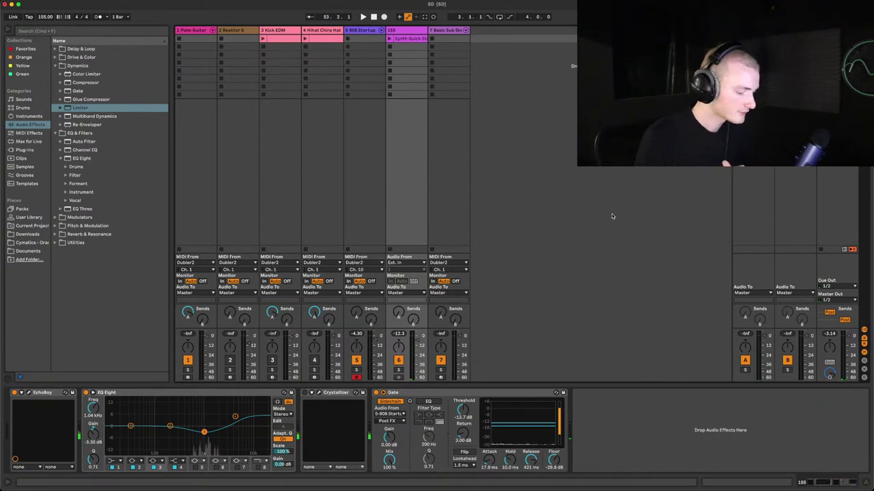
# Switch to Dubler 2 and open the settings of the Closed Hi Hat trigger.
pyautogui.moveTo(683, 488)
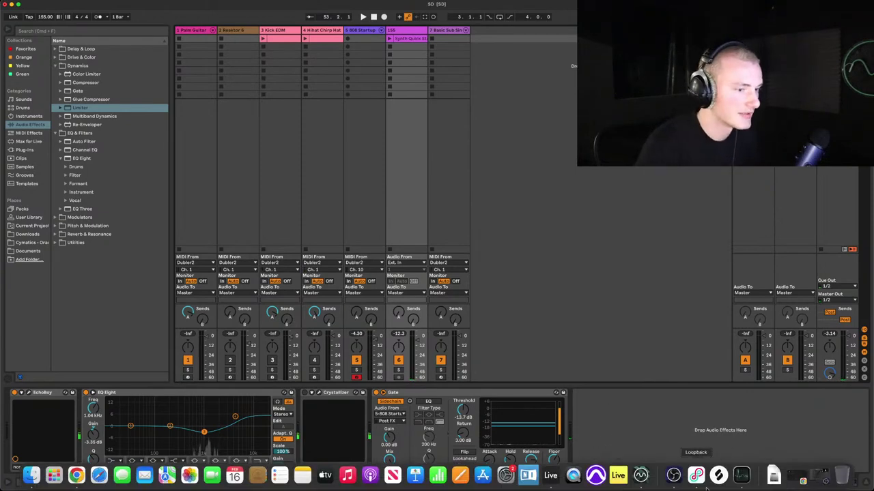
pyautogui.click(641, 475)
pyautogui.click(169, 278)
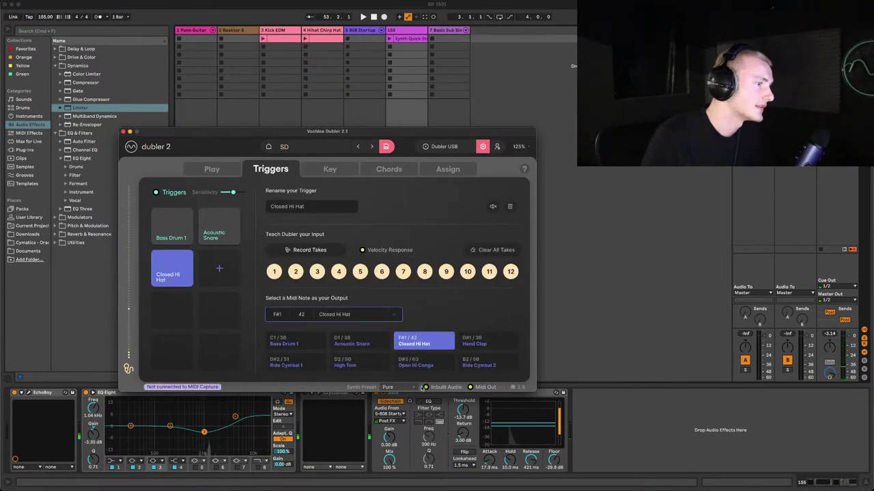
# Leave Dubler 2, open the Crystallizer plug-in on the 155 track to view its settings, and close it.
pyautogui.moveTo(316, 131); pyautogui.dragTo(287, 89)
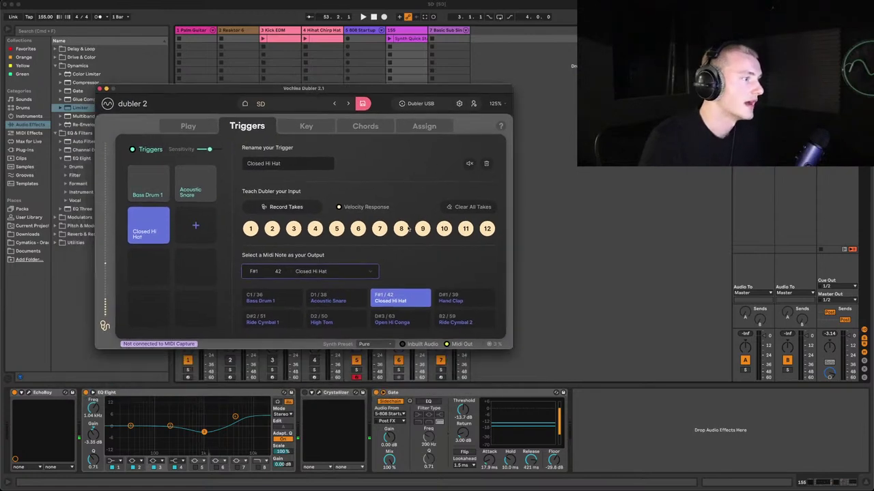
pyautogui.click(319, 395)
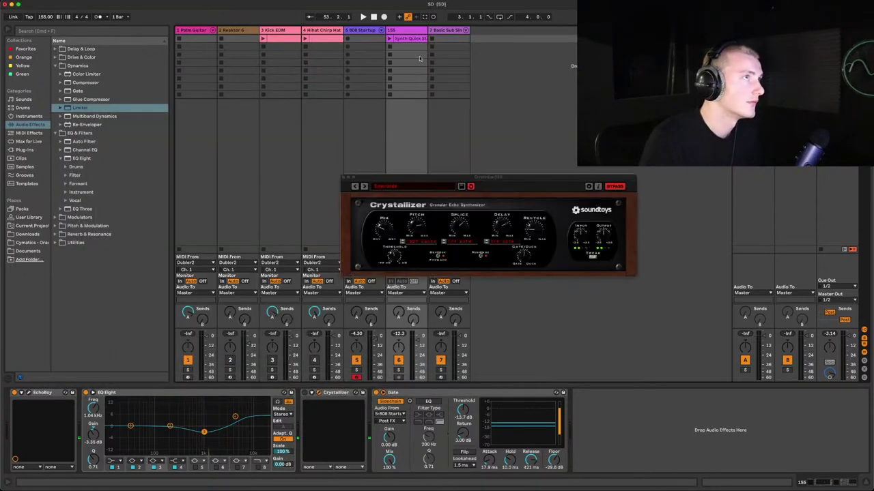
pyautogui.moveTo(491, 178); pyautogui.dragTo(255, 261)
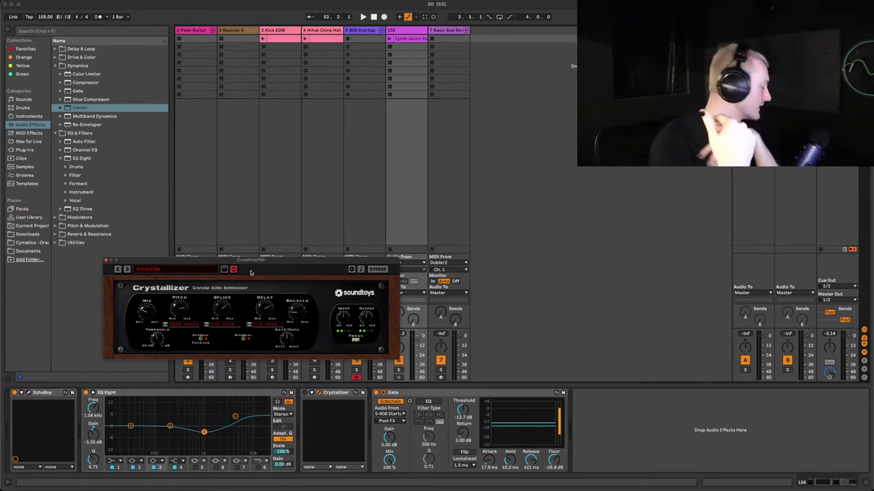
pyautogui.click(106, 262)
# Delete the Crystallizer's Device On MIDI mapping and remap it to Dubler 2's Closed Hi Hat trigger, note F#1.
pyautogui.press('super+m')
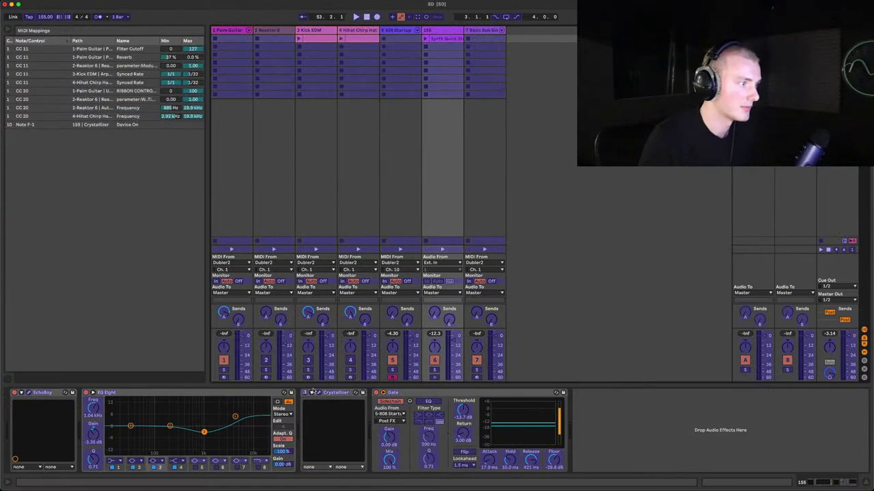
pyautogui.click(305, 393)
pyautogui.press('Delete')
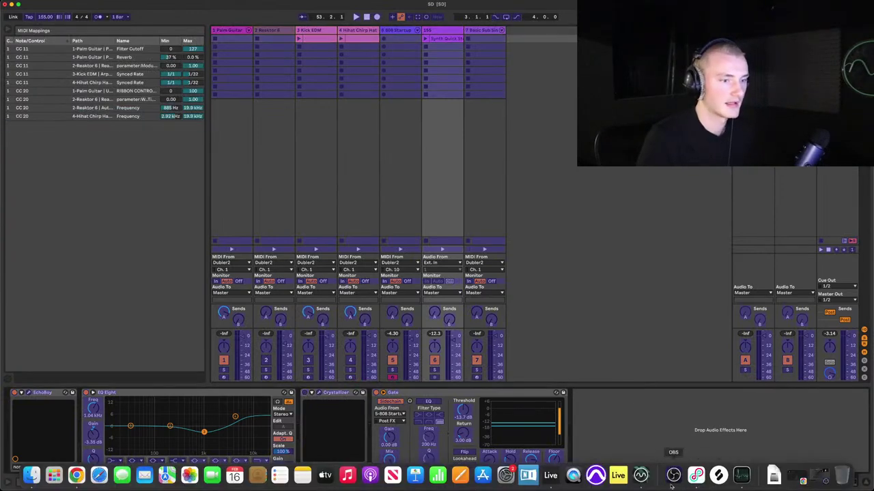
pyautogui.click(641, 482)
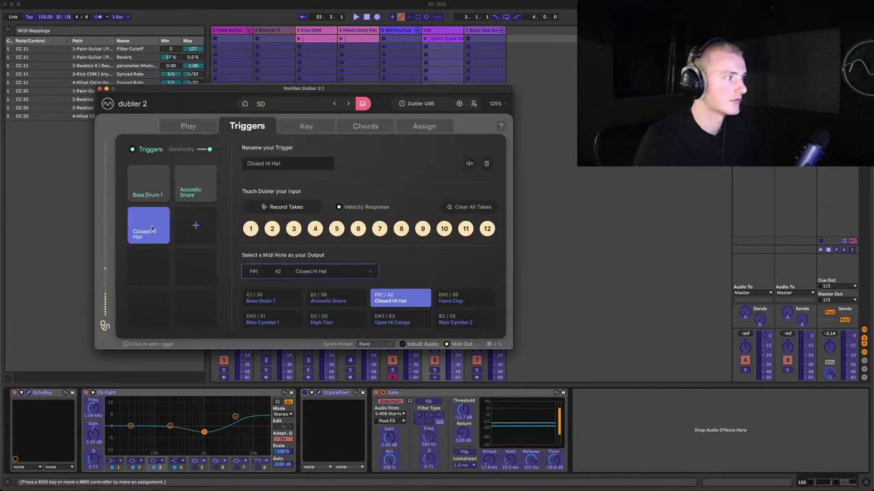
pyautogui.click(153, 229)
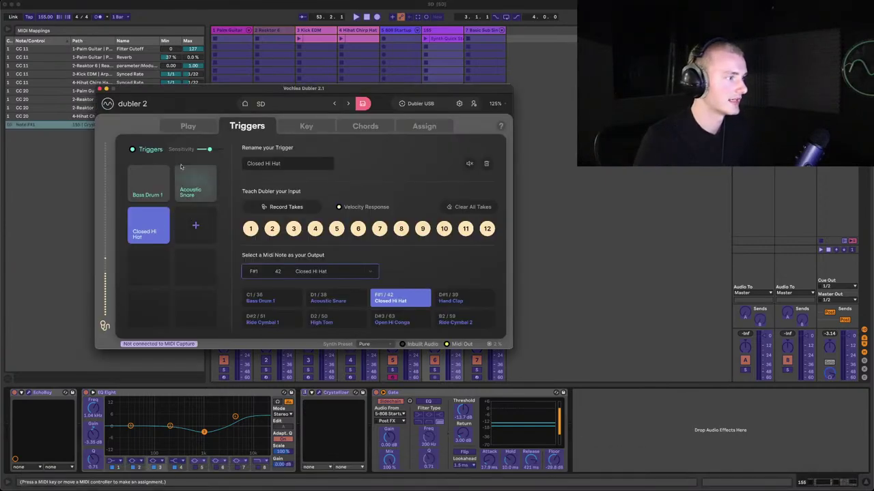
pyautogui.click(188, 131)
pyautogui.click(603, 264)
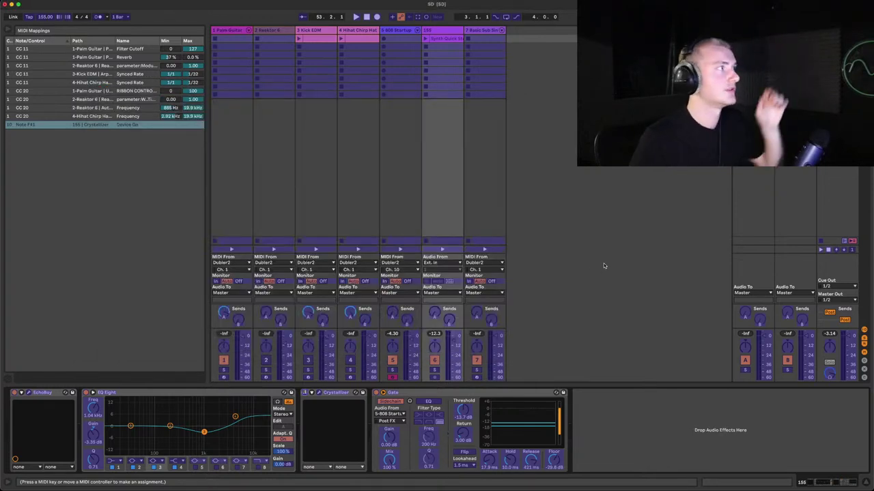
pyautogui.press('super+m')
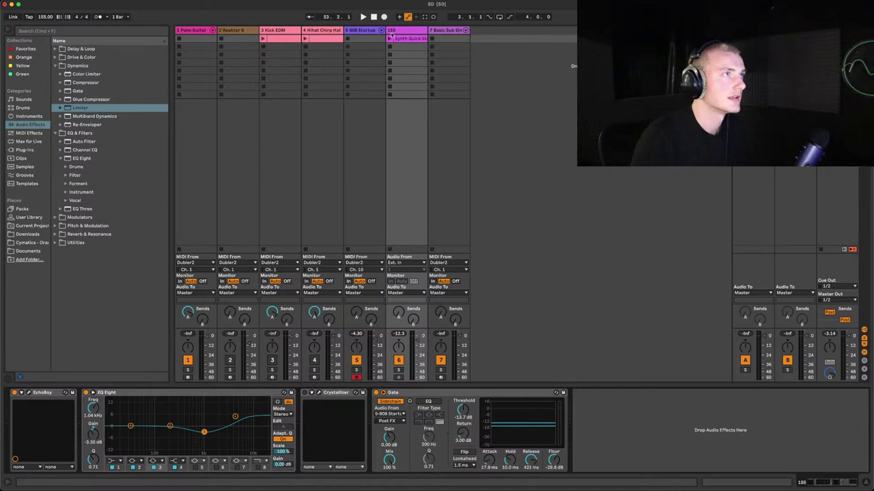
# Launch the synth clip on the 155 track, perform the drum triggers over it and stop playback.
pyautogui.click(390, 38)
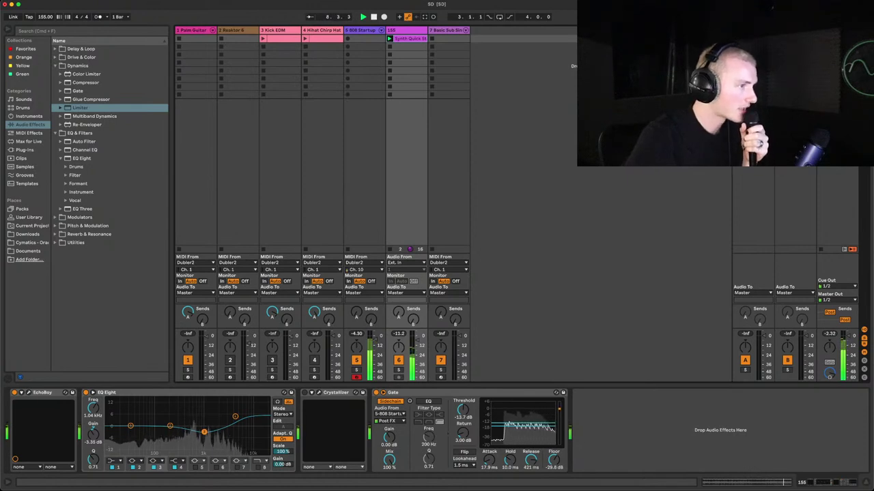
pyautogui.press('super+0')
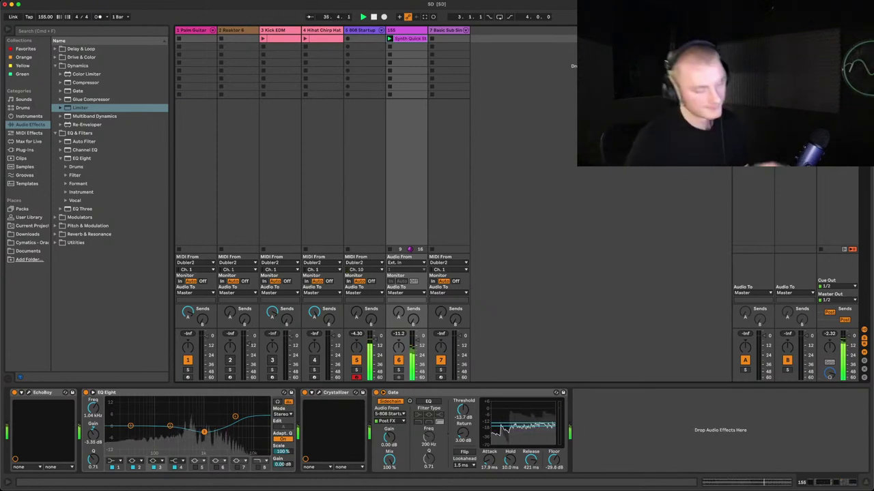
pyautogui.press('space')
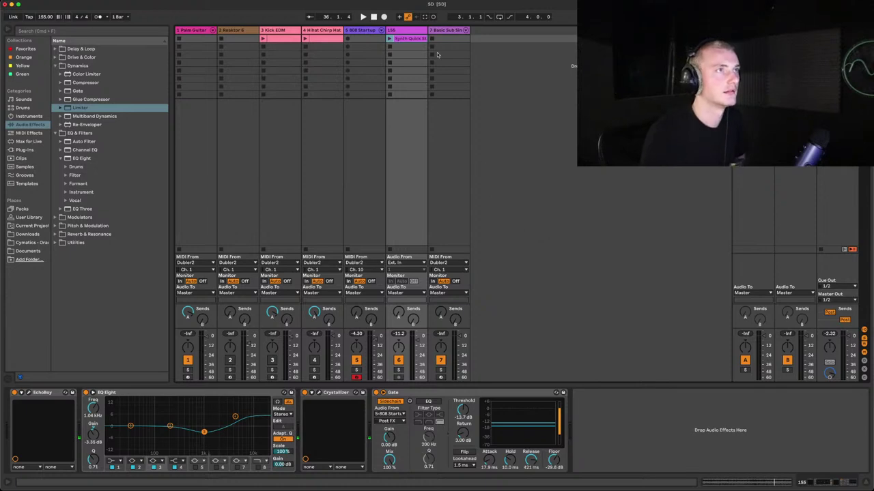
# Show the devices of the 7 Basic Sub Sine track and disarm the 5 808 Startup track.
pyautogui.click(442, 31)
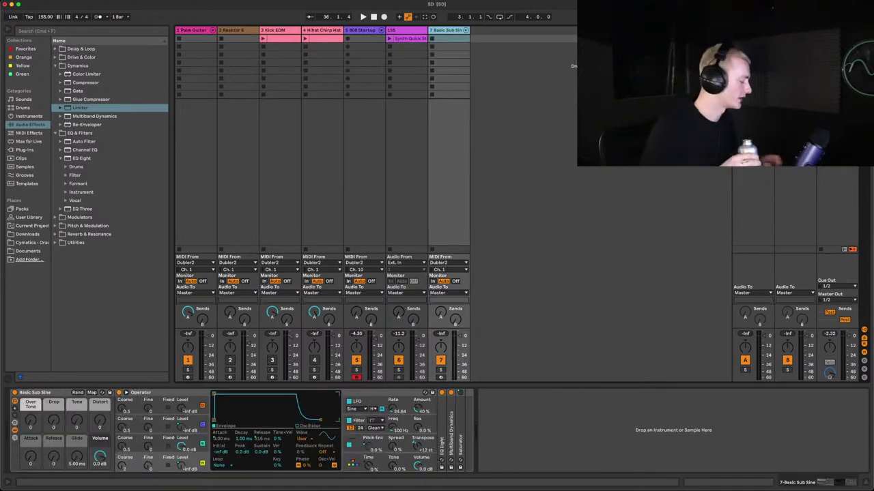
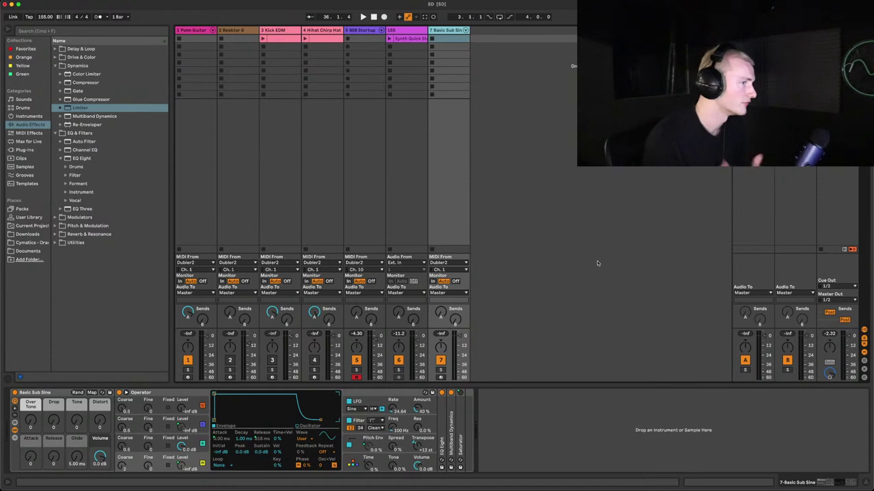
pyautogui.click(355, 361)
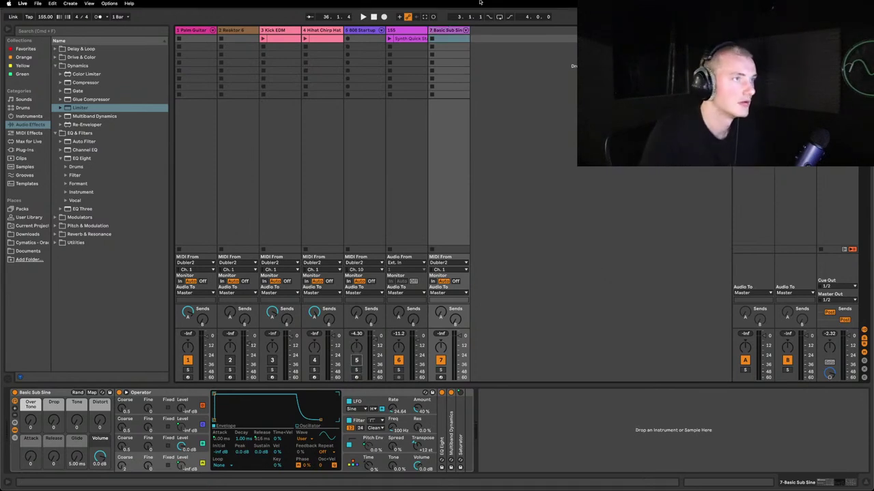
# Set the pitch octave in Dubler 2 to 0 and arm the 7 Basic Sub Sine track in Live.
pyautogui.moveTo(587, 488)
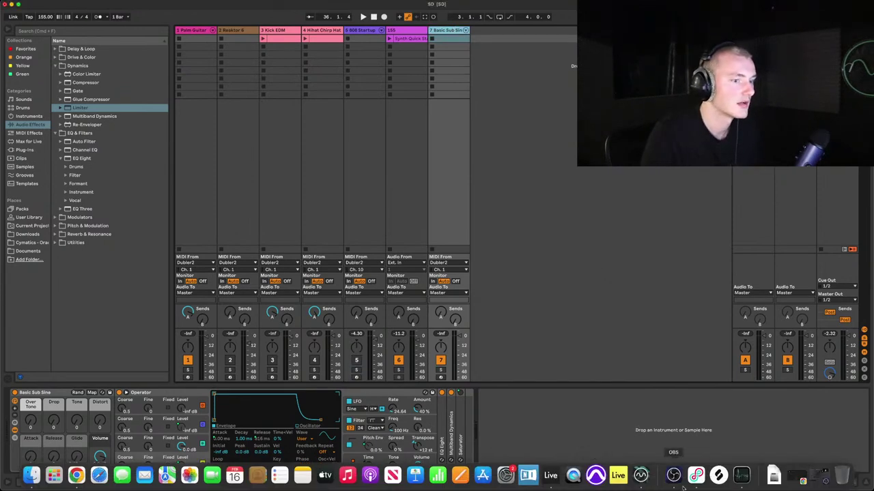
pyautogui.click(642, 475)
pyautogui.moveTo(304, 88); pyautogui.dragTo(404, 95)
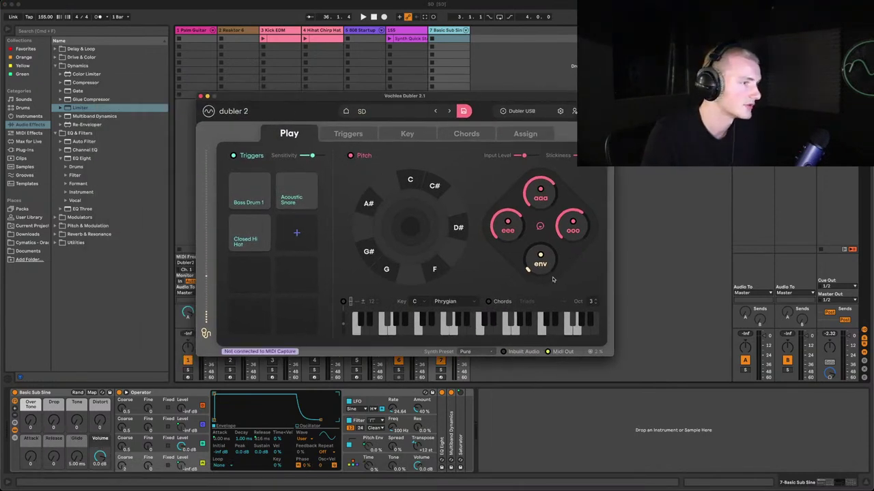
pyautogui.click(597, 305)
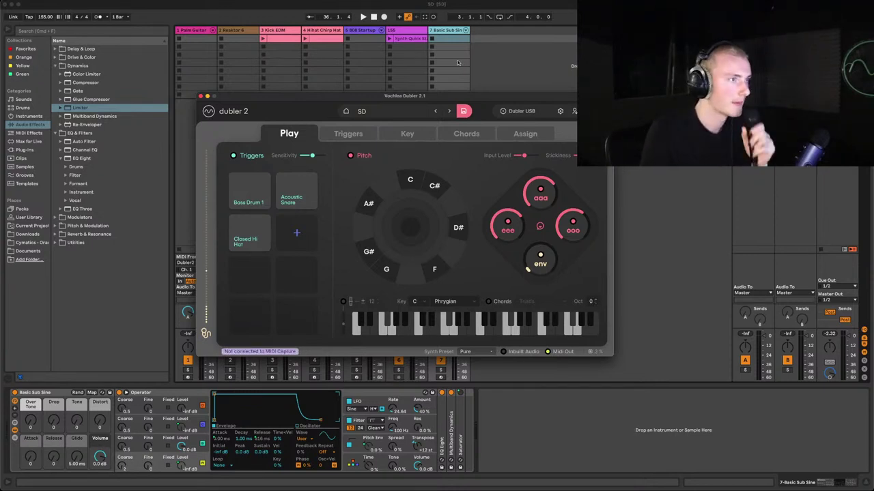
pyautogui.click(440, 377)
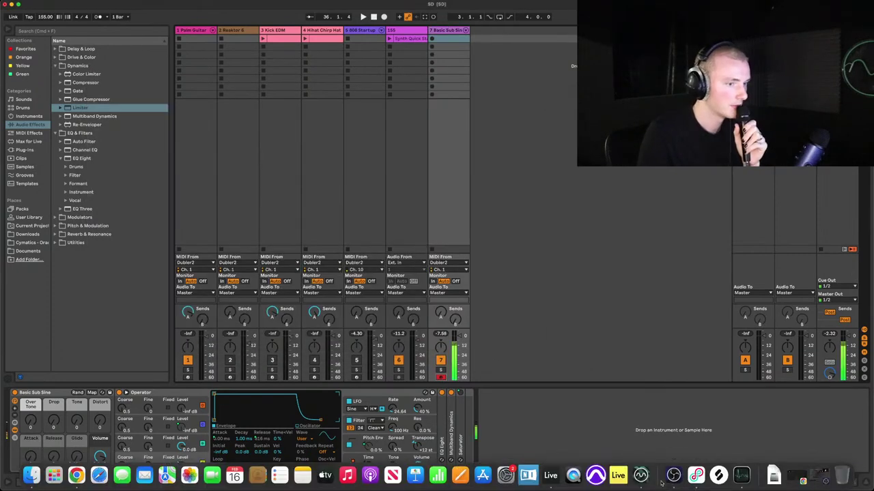
# Switch to Dubler 2, enable pitch bend and set its range to 24 semitones.
pyautogui.click(672, 478)
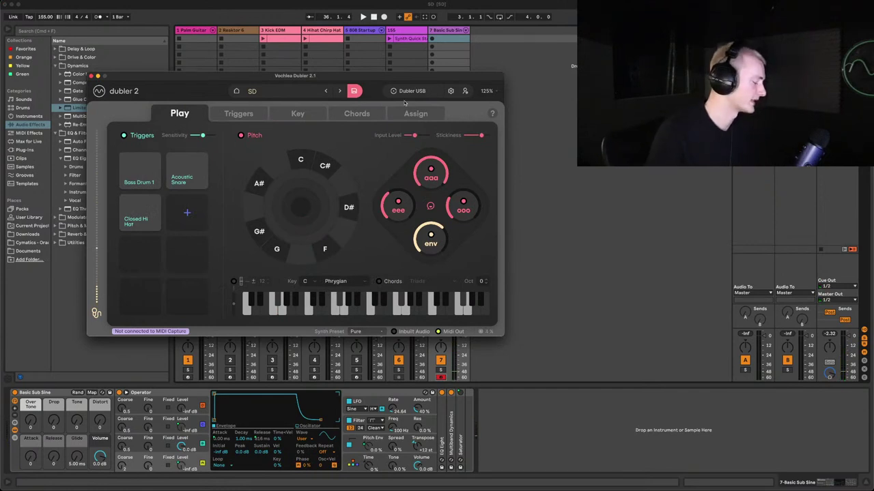
pyautogui.moveTo(396, 77); pyautogui.dragTo(394, 113)
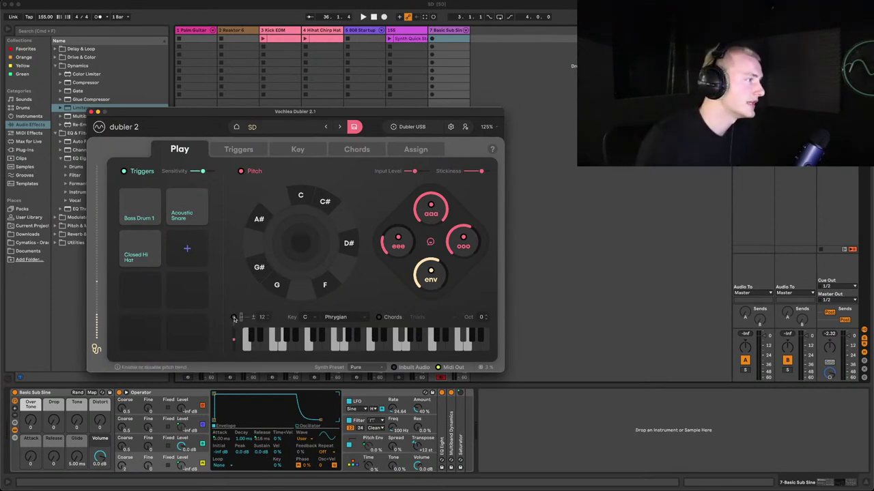
pyautogui.click(268, 316)
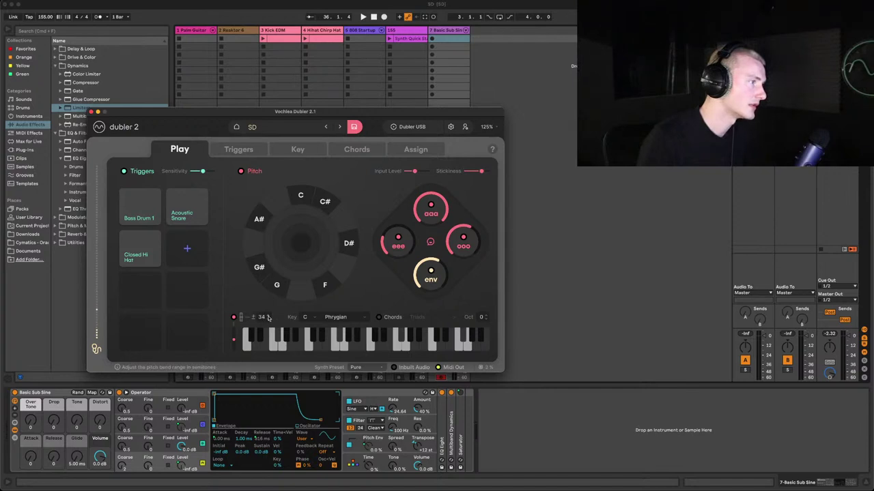
pyautogui.scroll(-4, 268, 320)
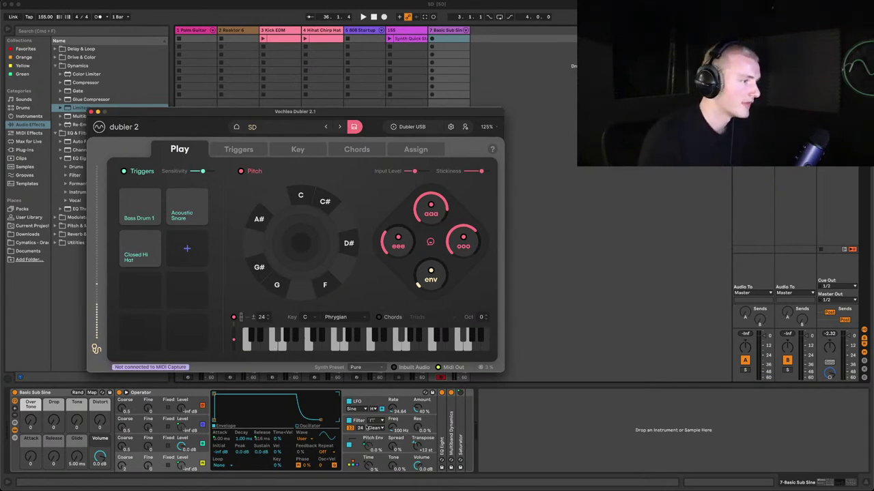
# Show Operator's modulation settings with the +24 st Pitch Bend amount on Basic Sub Sine, and return to Dubler 2.
pyautogui.press('super+alt+p')
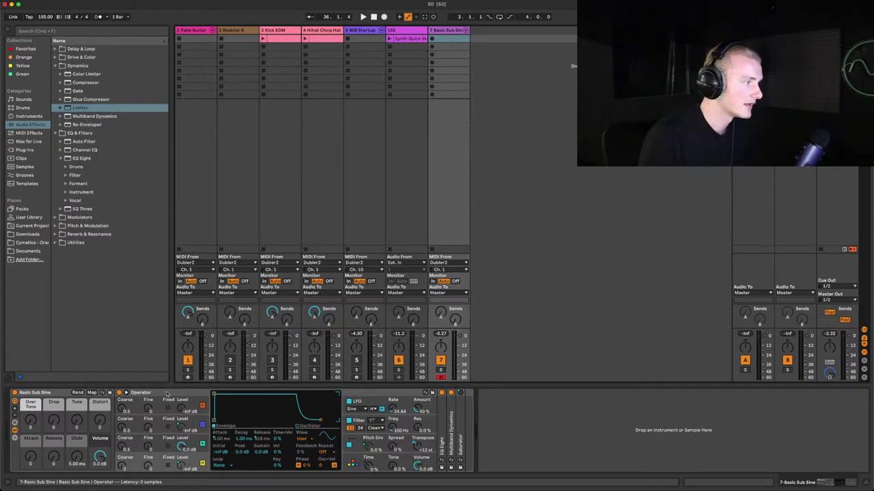
pyautogui.click(349, 456)
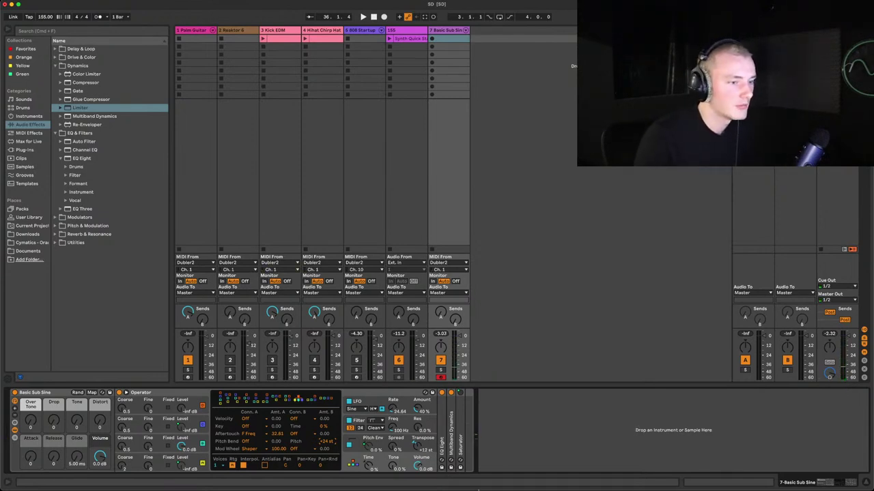
pyautogui.moveTo(477, 489)
pyautogui.click(635, 475)
pyautogui.moveTo(424, 116); pyautogui.dragTo(417, 133)
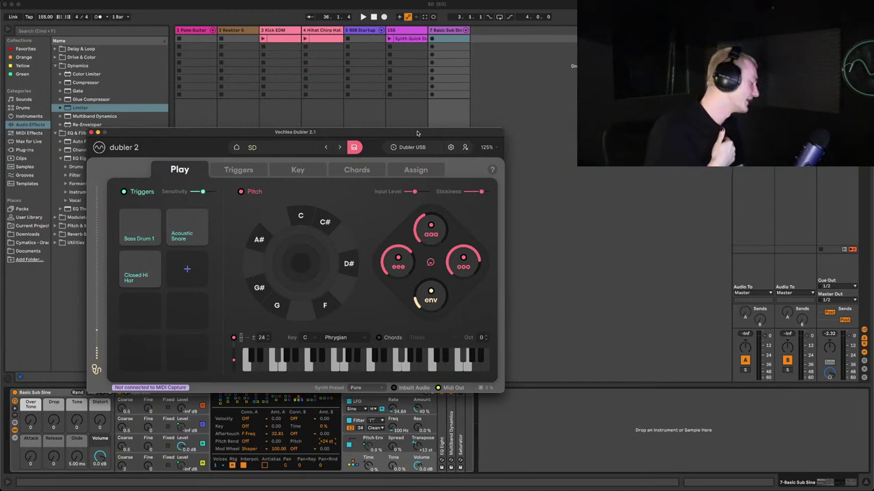
pyautogui.moveTo(417, 133); pyautogui.dragTo(421, 130)
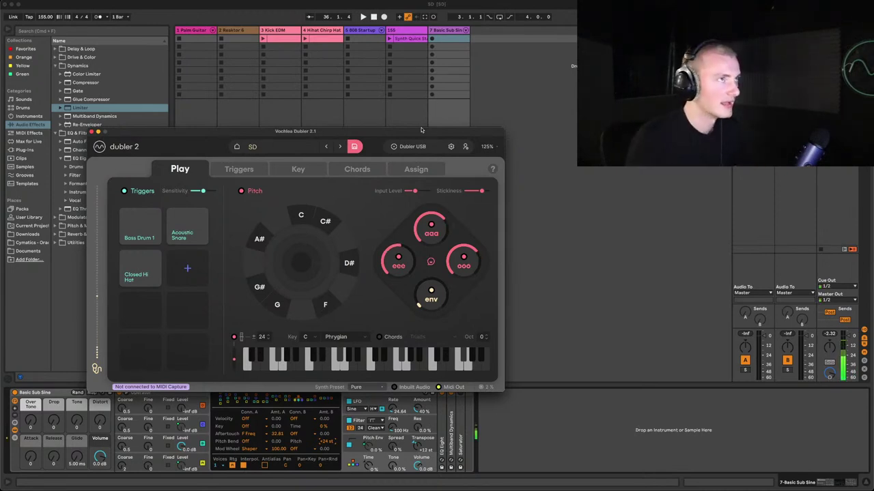
# Return to Dubler 2 from Live and lower the pitch octave to -1.
pyautogui.press('super+alt+p')
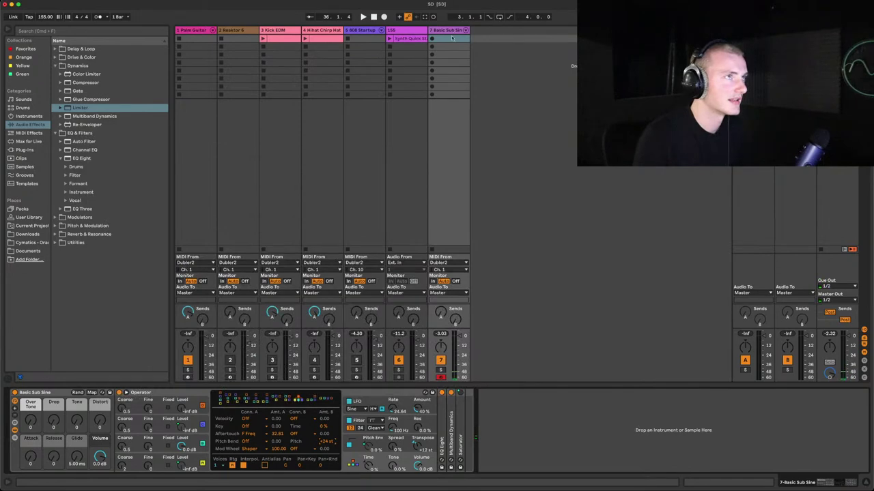
pyautogui.click(642, 477)
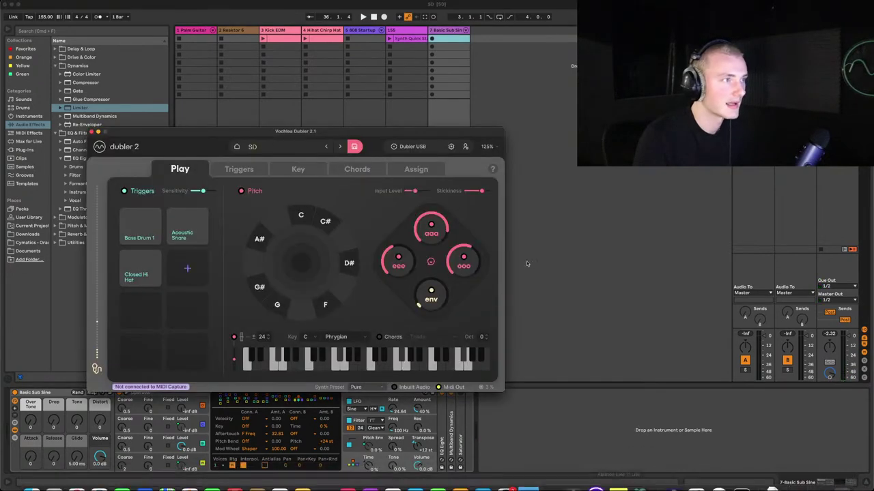
pyautogui.scroll(-3, 486, 340)
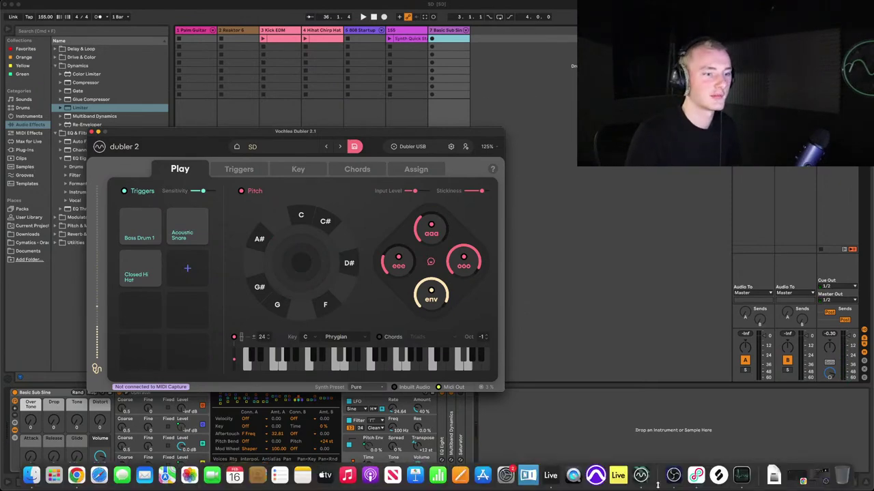
# Switch to OBS, set Desktop Audio to -5.0 dB and Mic/Aux to -12.8 dB, and return to Live.
pyautogui.click(671, 480)
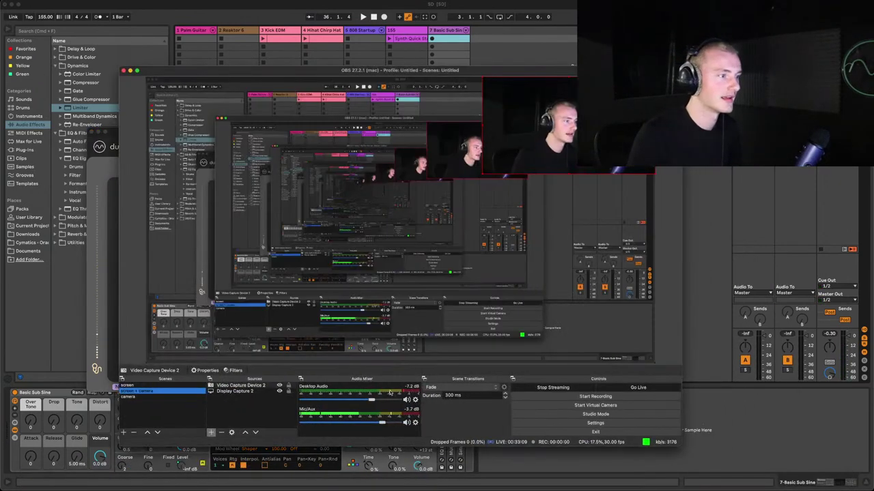
pyautogui.moveTo(371, 401); pyautogui.dragTo(359, 423)
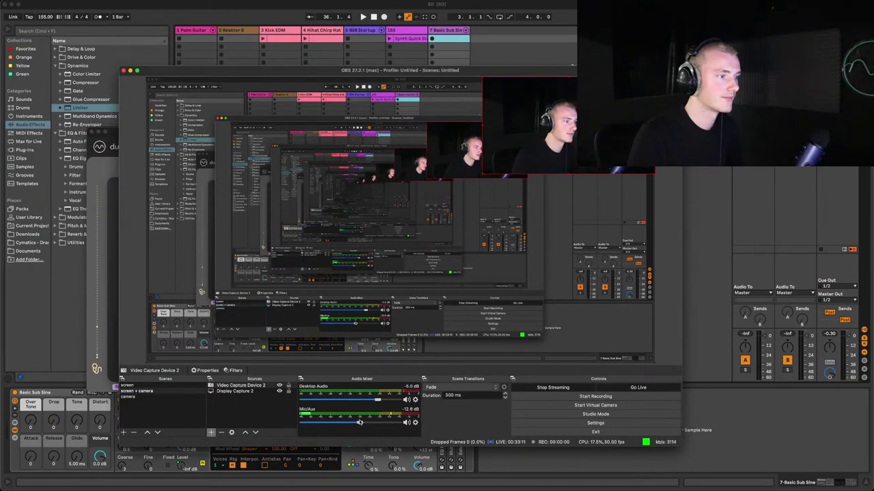
pyautogui.click(706, 293)
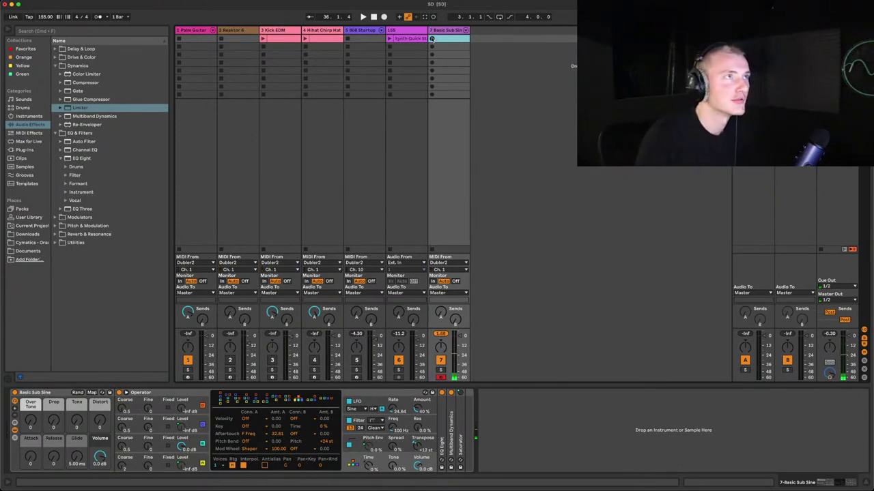
# Record a short clip in the first slot of the 7 Basic Sub Sine track and switch to Dubler 2.
pyautogui.click(431, 38)
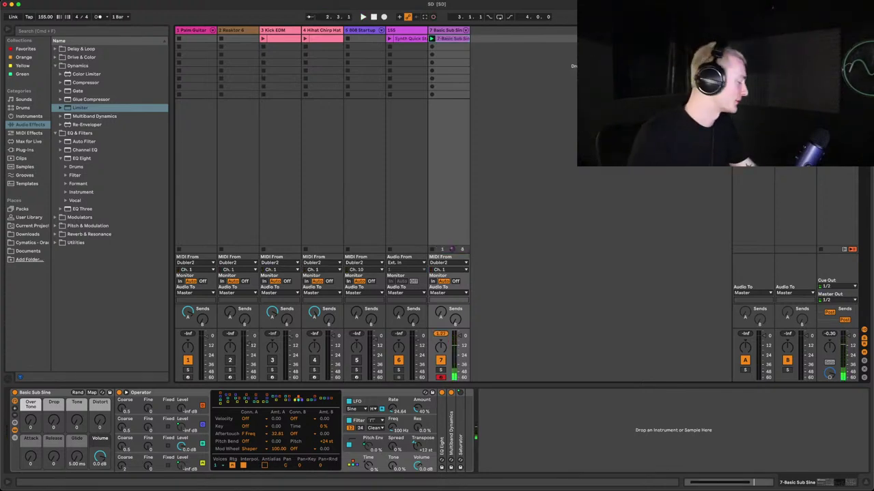
pyautogui.click(658, 476)
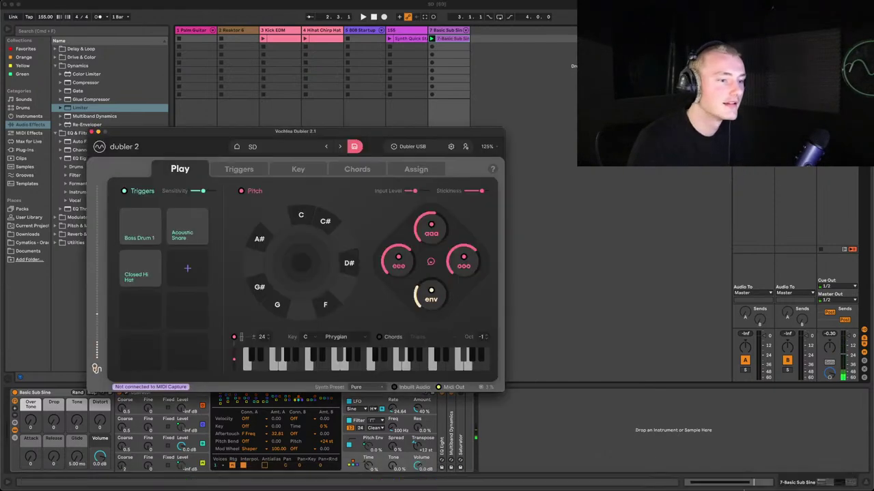
# Switch to OBS, raise the Mic/Aux level to -6.8 dB and return to Live.
pyautogui.click(691, 477)
pyautogui.moveTo(359, 423); pyautogui.dragTo(372, 424)
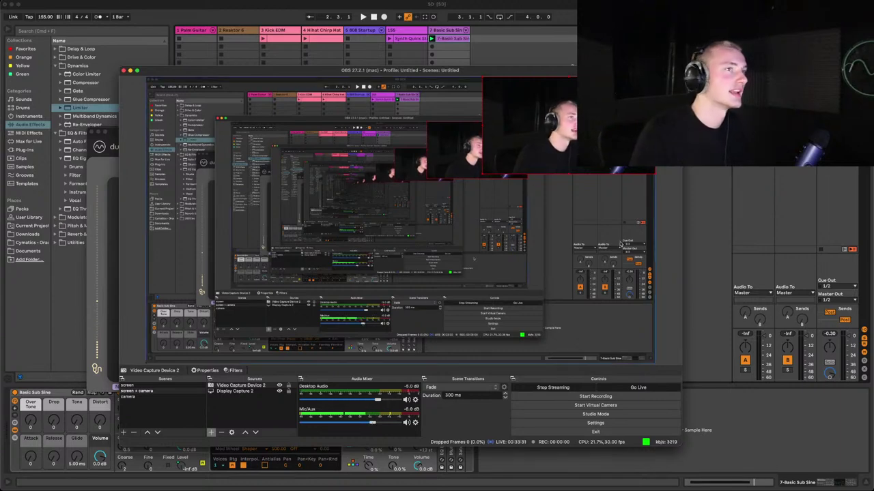
pyautogui.click(450, 39)
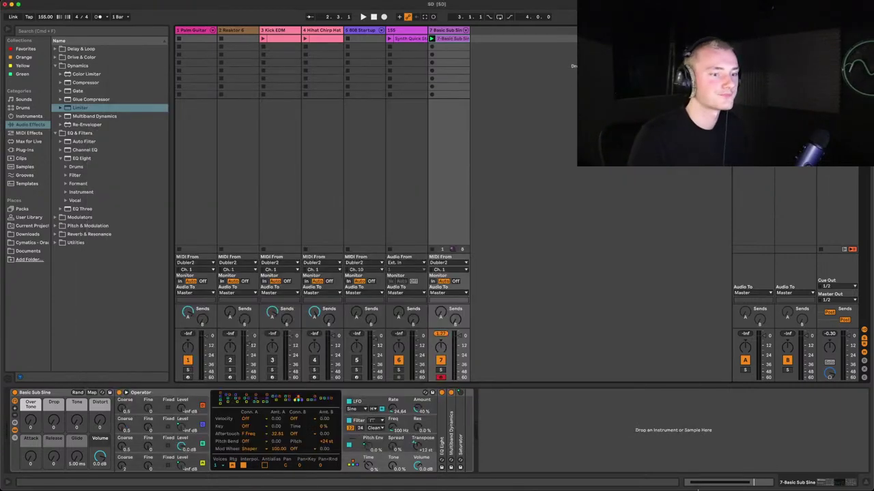
# Examine the first Basic Sub Sine clip in the piano roll and toggle its playback.
pyautogui.hotkey('shift', 'Tab')
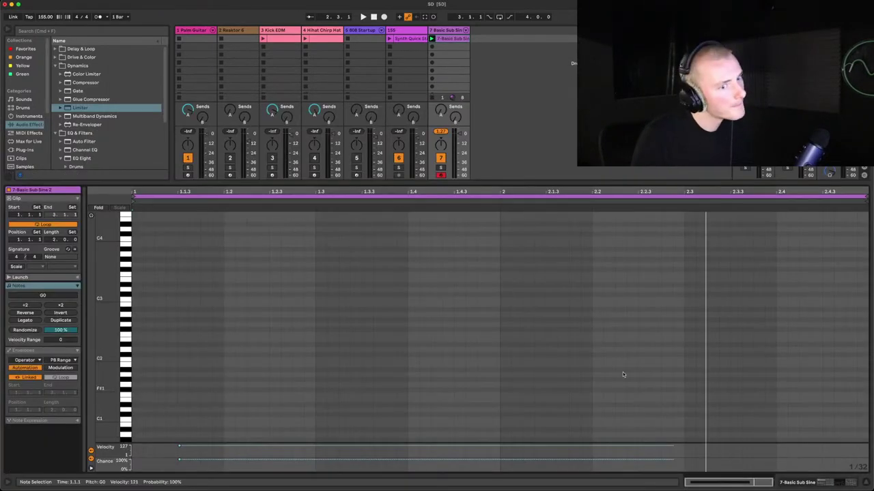
pyautogui.scroll(-5, 287, 359)
pyautogui.moveTo(125, 328)
pyautogui.mouseDown()
pyautogui.moveTo(109, 327)
pyautogui.moveTo(133, 328)
pyautogui.mouseUp()
pyautogui.press('space')
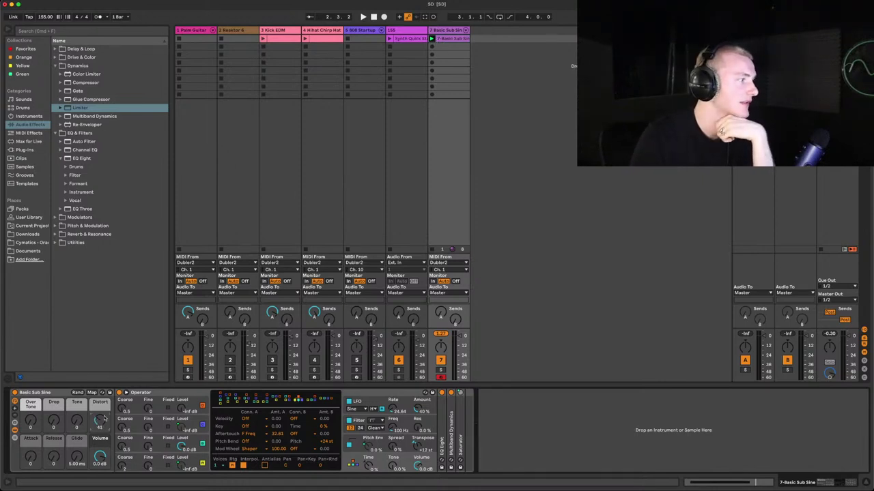
# Record a clip in the second slot of the 7 Basic Sub Sine track, enlarge its note in the piano roll and stop playback.
pyautogui.click(431, 39)
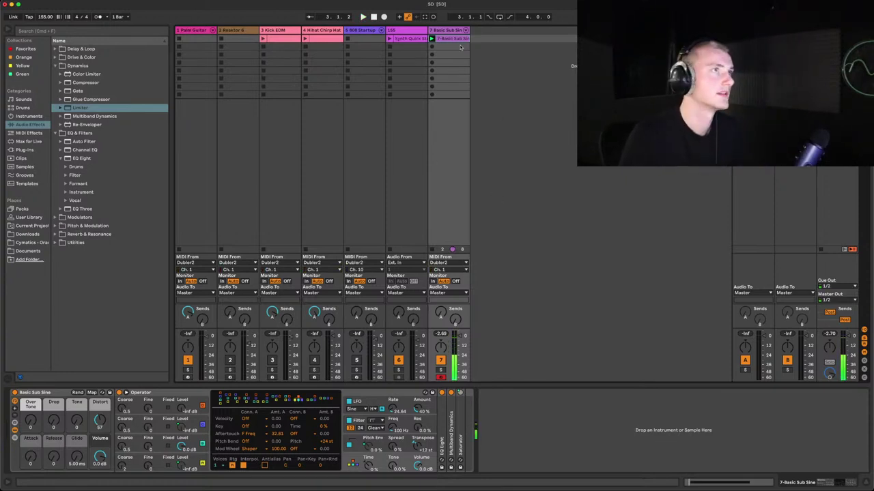
pyautogui.click(463, 47)
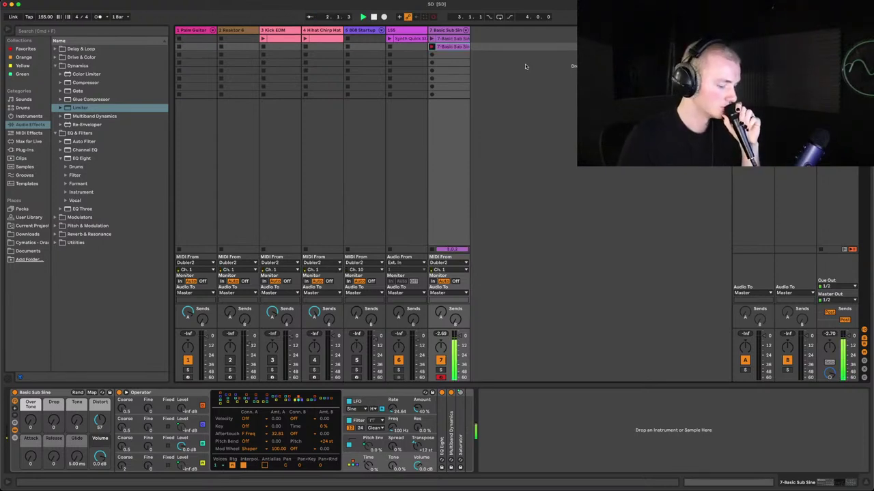
pyautogui.hotkey('shift', 'Tab')
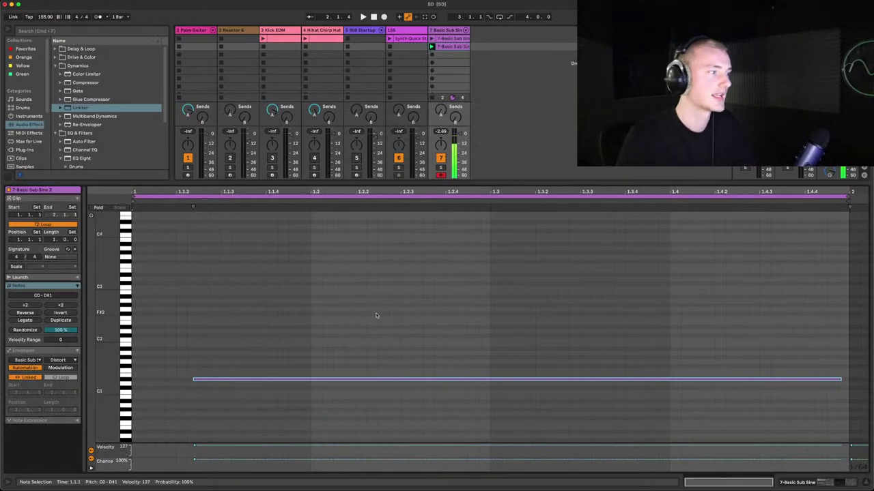
pyautogui.moveTo(130, 389)
pyautogui.mouseDown()
pyautogui.moveTo(184, 390)
pyautogui.moveTo(103, 362)
pyautogui.moveTo(120, 361)
pyautogui.moveTo(120, 382)
pyautogui.mouseUp()
pyautogui.press('space')
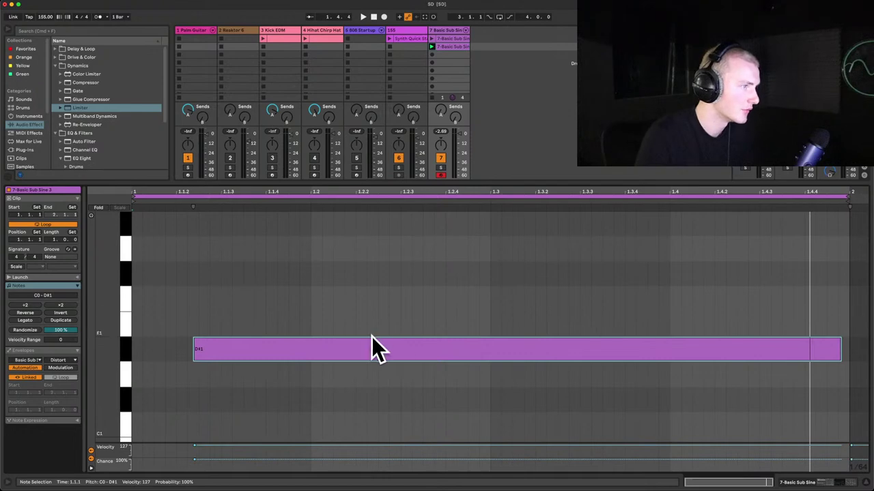
# Show the second clip's recorded Pitch Bend envelope under MIDI Ctrl.
pyautogui.click(26, 351)
pyautogui.click(31, 360)
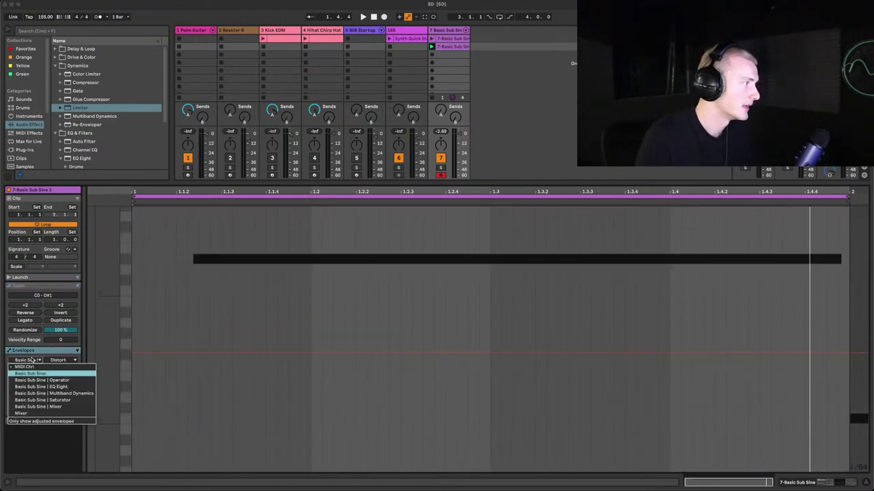
pyautogui.click(52, 366)
pyautogui.click(54, 361)
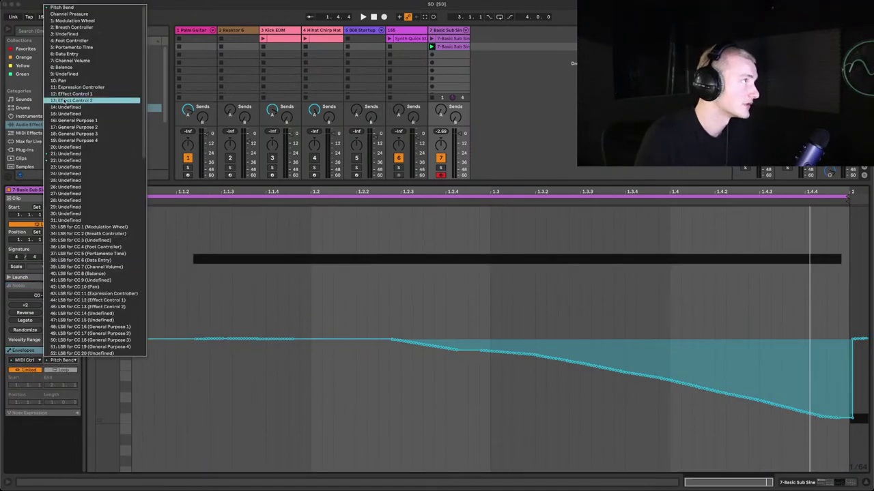
pyautogui.click(375, 443)
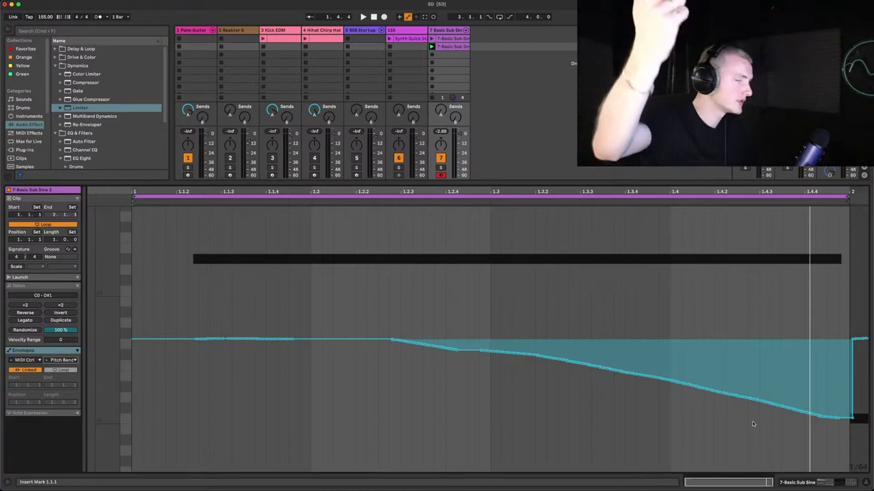
# Simplify the Pitch Bend envelope across nearly the whole clip and clear the time selection.
pyautogui.moveTo(162, 375); pyautogui.dragTo(863, 307)
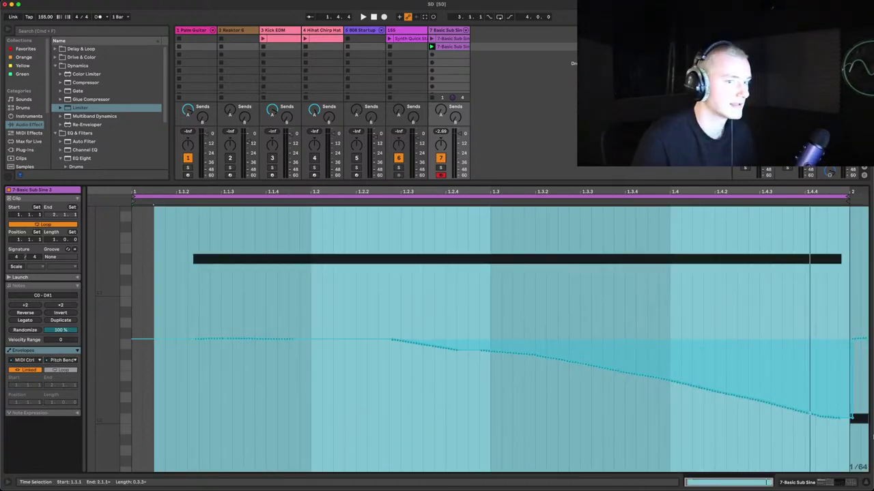
pyautogui.rightClick(702, 228)
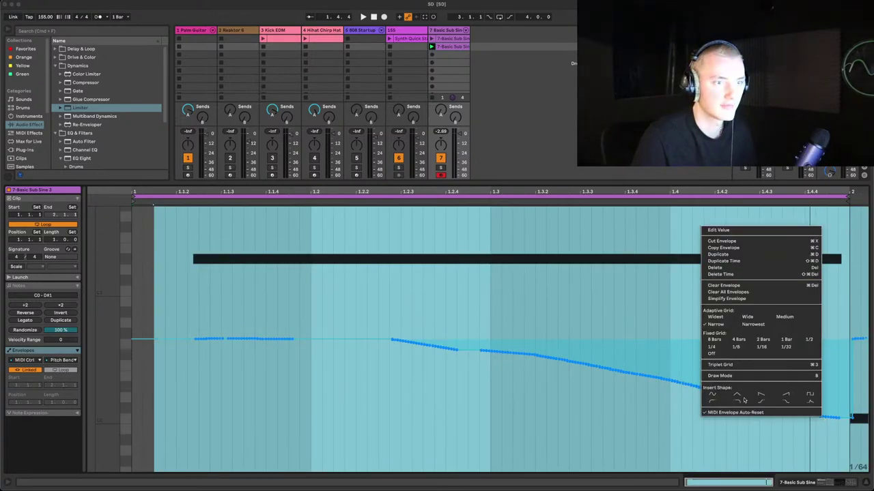
pyautogui.click(727, 299)
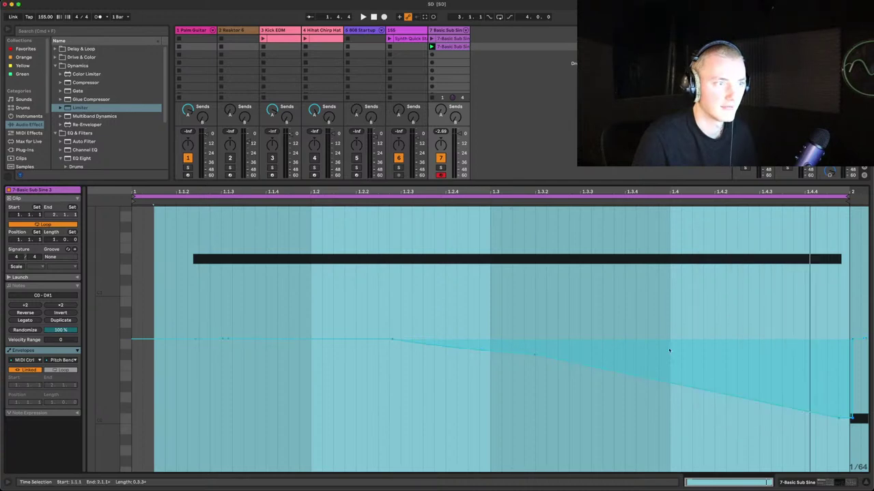
pyautogui.click(545, 302)
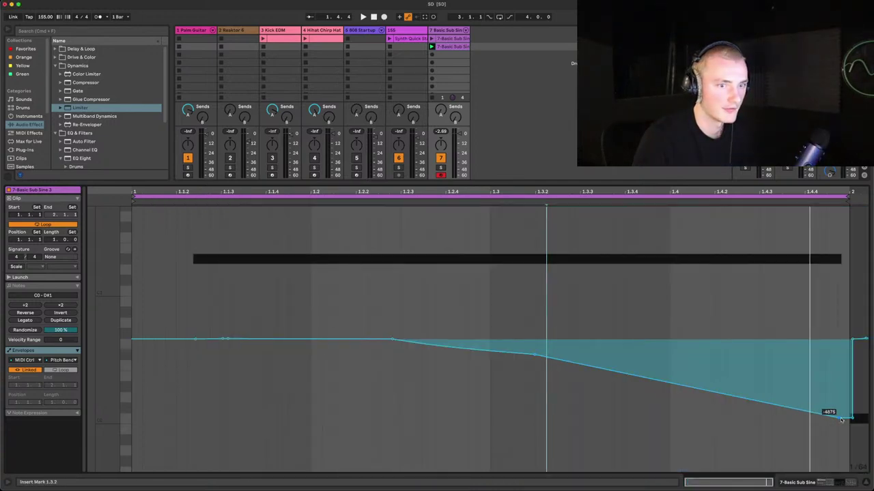
# Add breakpoints to the falling pitch-bend curve, raise one near the clip's end to 7413 and play the result.
pyautogui.click(725, 394)
pyautogui.click(744, 399)
pyautogui.moveTo(736, 397); pyautogui.dragTo(826, 218)
pyautogui.press('space')
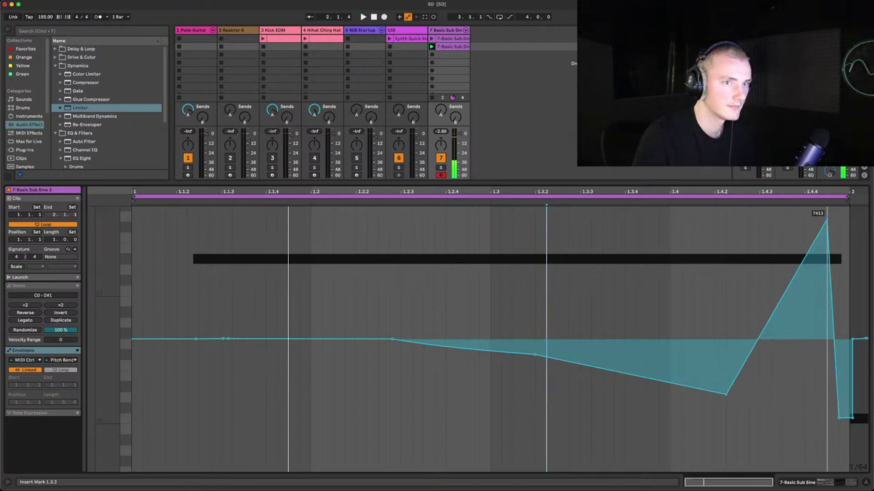
pyautogui.rightClick(827, 223)
pyautogui.press('Escape')
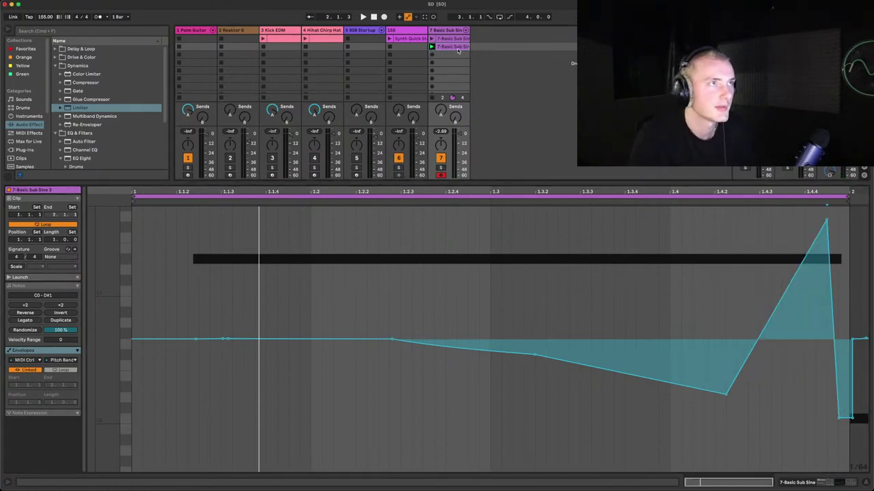
# Delete both recorded clips from the 7 Basic Sub Sine track and show its device chain.
pyautogui.press('Delete')
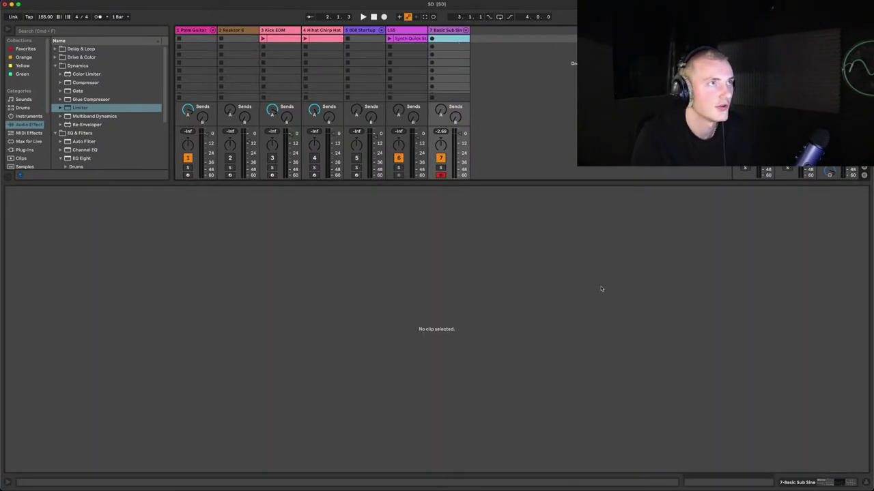
pyautogui.click(788, 482)
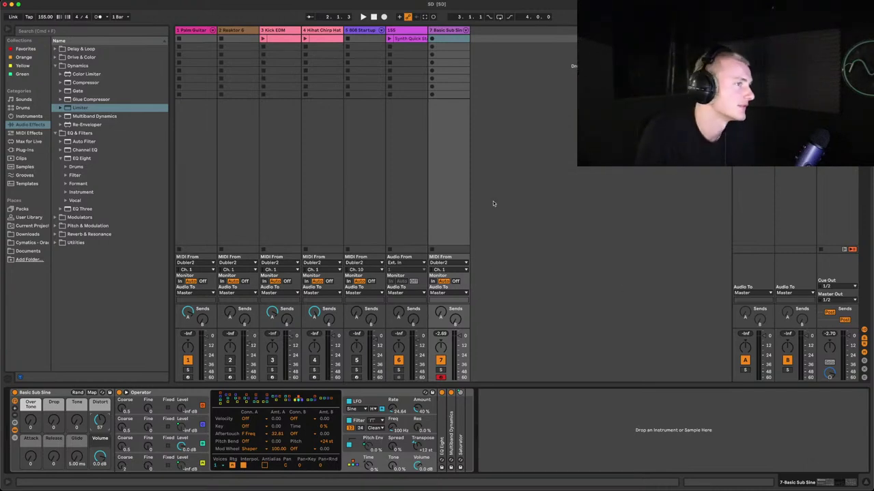
# Step back through the devices of the other tracks and show the start of 1 Palm Guitar's chain.
pyautogui.click(408, 30)
pyautogui.click(363, 30)
pyautogui.click(321, 30)
pyautogui.click(276, 30)
pyautogui.click(232, 30)
pyautogui.click(193, 30)
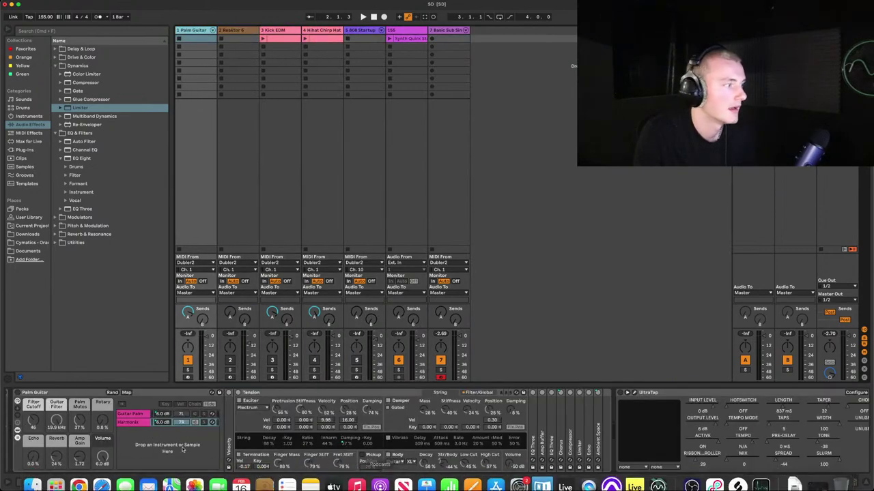
pyautogui.hscroll(-3, 212, 443)
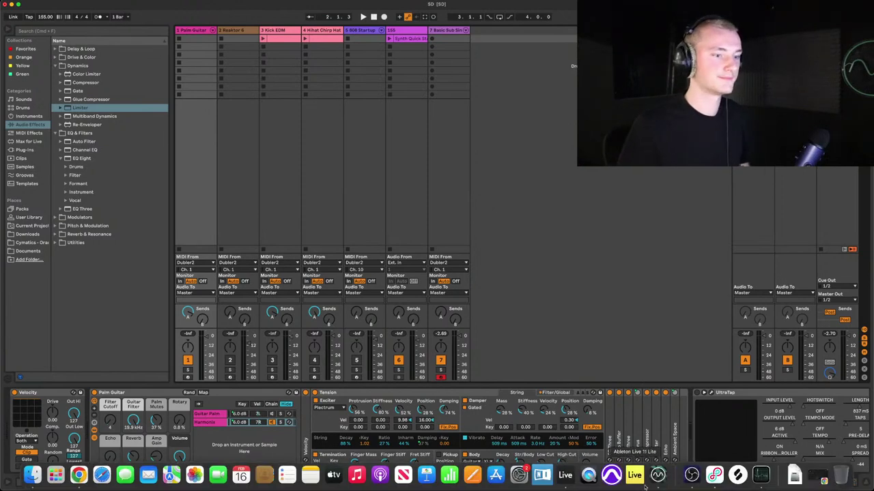
# Switch to Dubler 2, set the pitch octave to 2, enable Chords with Triads and return to Live.
pyautogui.click(657, 480)
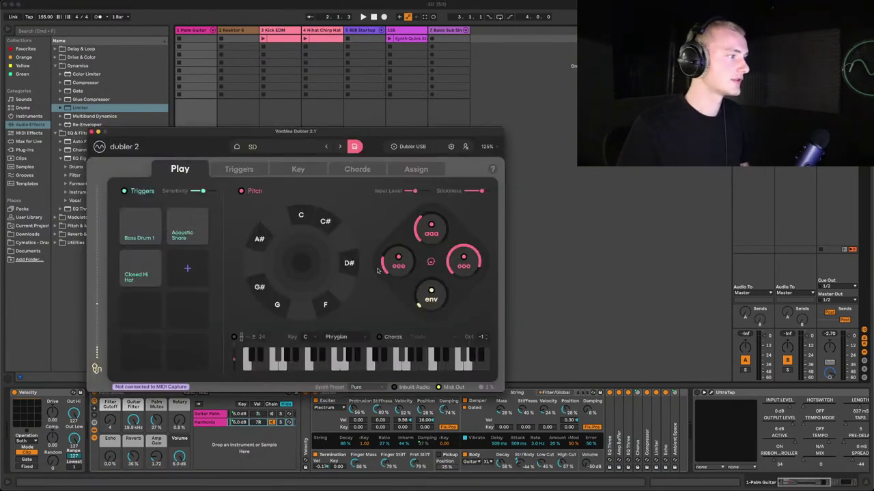
pyautogui.click(486, 337)
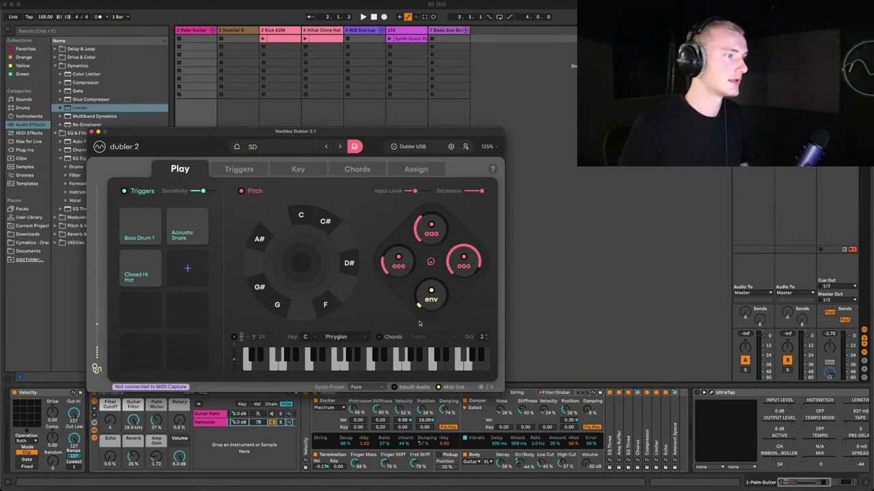
pyautogui.click(379, 336)
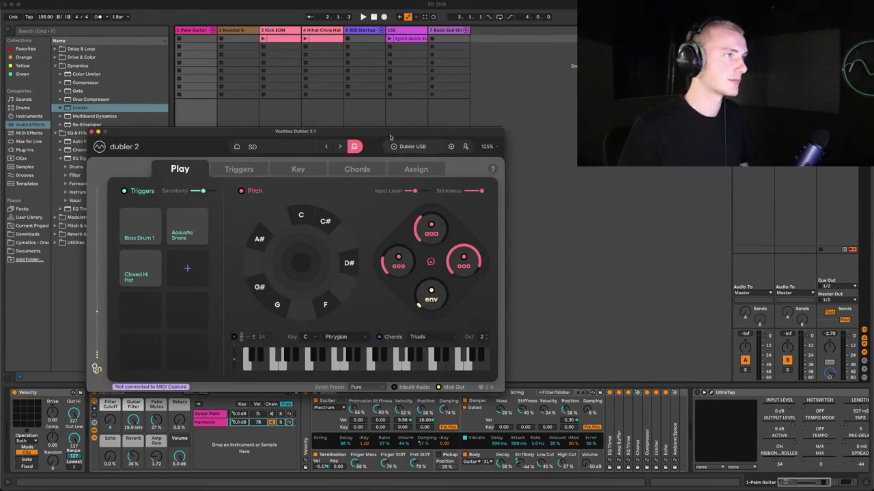
pyautogui.moveTo(400, 146); pyautogui.dragTo(447, 187)
pyautogui.click(146, 179)
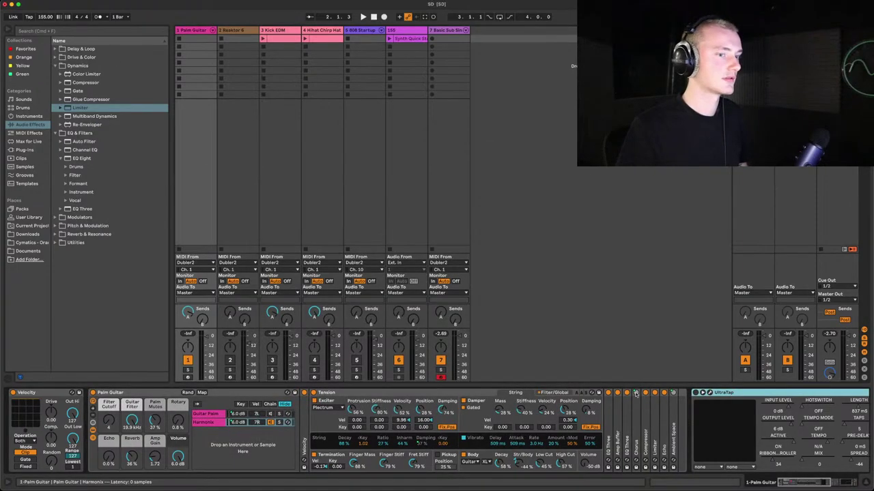
# Delete the Velocity device from the start of the Palm Guitar track's chain.
pyautogui.hscroll(10, 614, 400)
pyautogui.hscroll(-10, 421, 397)
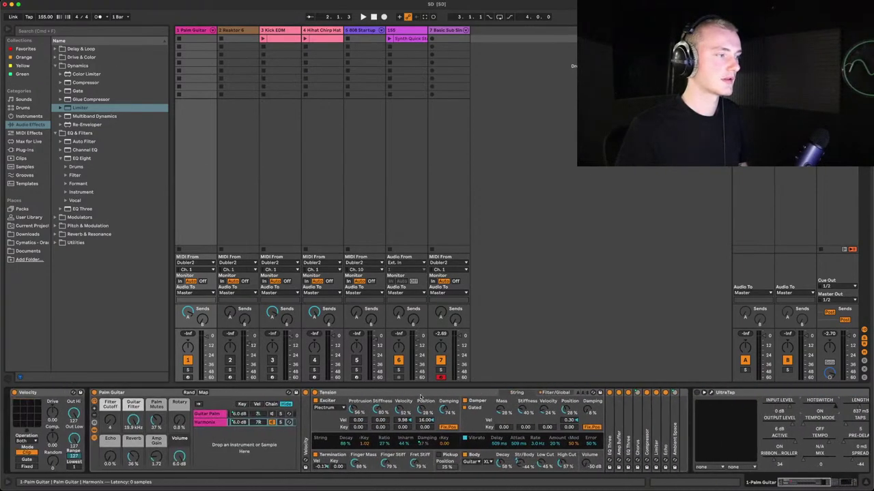
pyautogui.click(48, 394)
pyautogui.press('Delete')
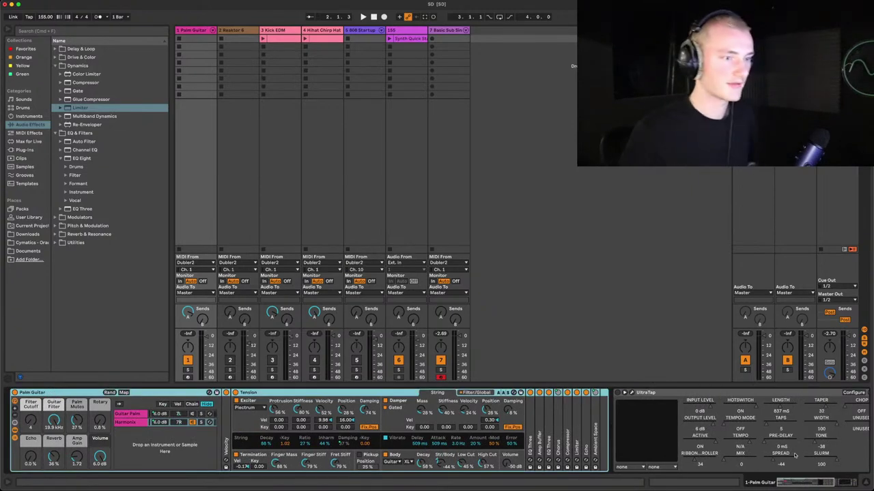
# Delete EQ Eight, UltraTap and the Palm Guitar rack from track 1, keeping only the Limiter.
pyautogui.hscroll(10, 677, 401)
pyautogui.click(676, 402)
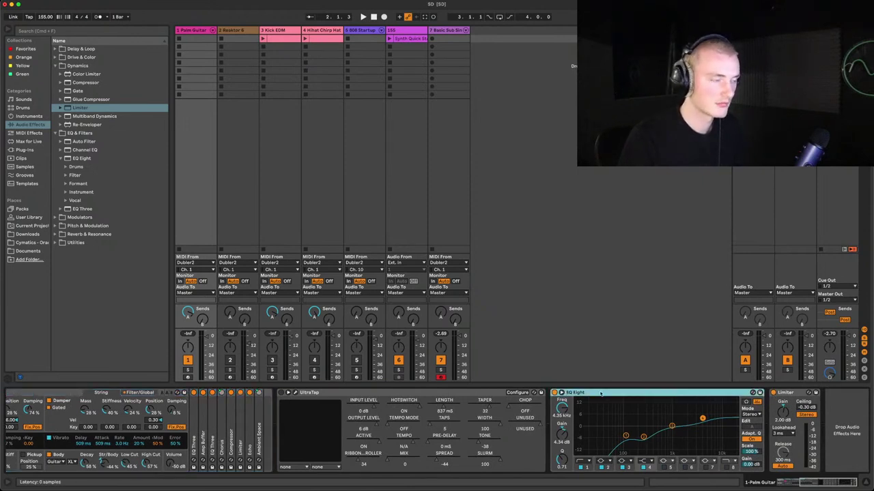
pyautogui.press('Delete')
pyautogui.press('Delete')
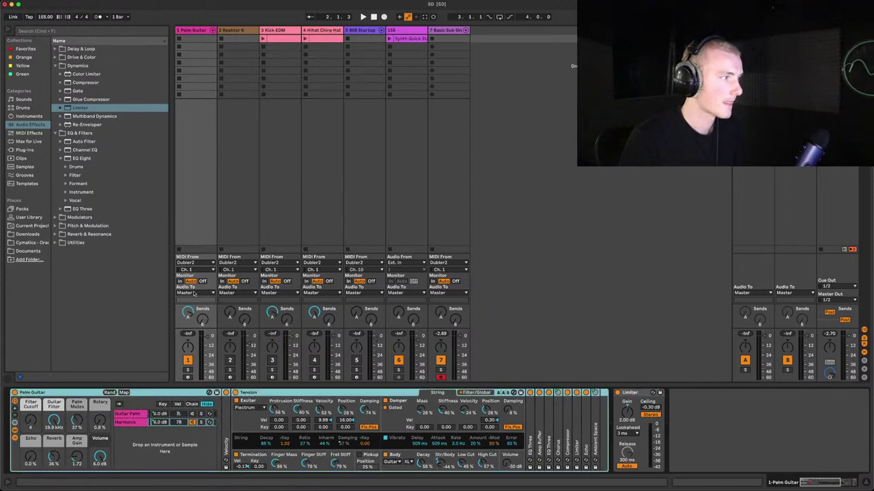
pyautogui.press('Delete')
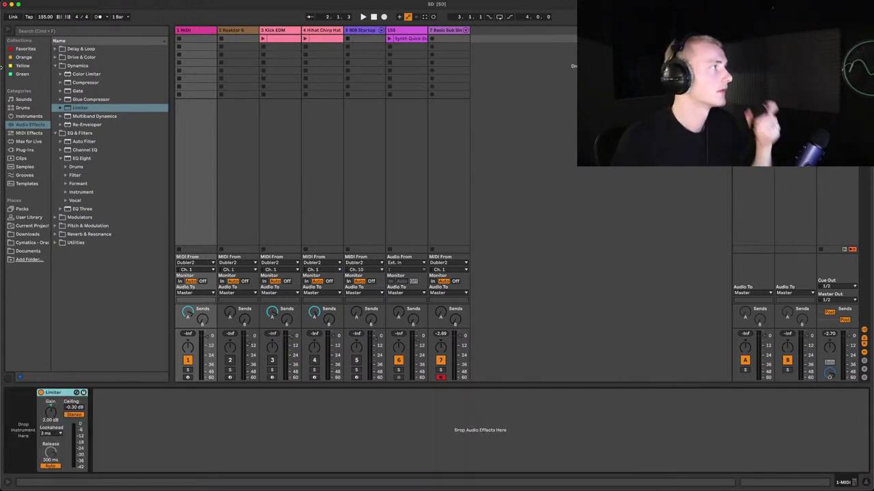
# Preview Tension's Guitar & Plucked presets and load Clean Basic Guitar onto track 1 ahead of the Limiter.
pyautogui.click(29, 116)
pyautogui.scroll(-5, 109, 205)
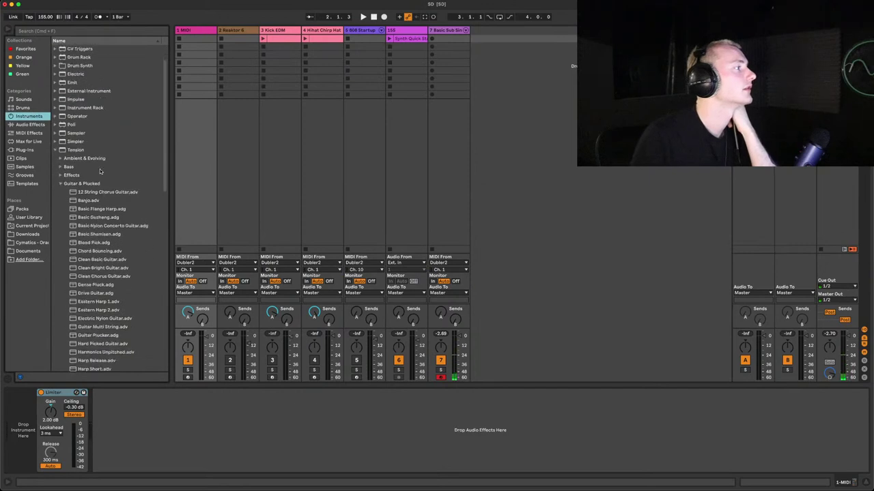
pyautogui.click(109, 230)
pyautogui.scroll(1, 110, 235)
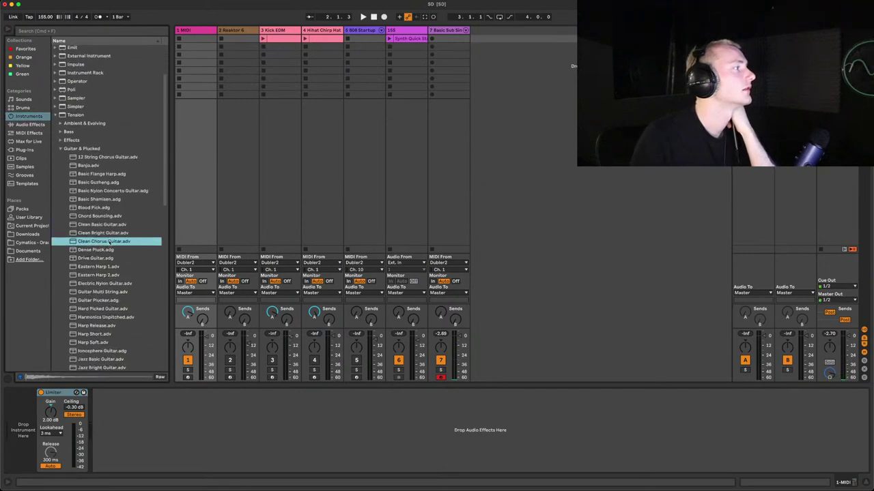
pyautogui.click(103, 228)
pyautogui.moveTo(102, 229); pyautogui.dragTo(25, 446)
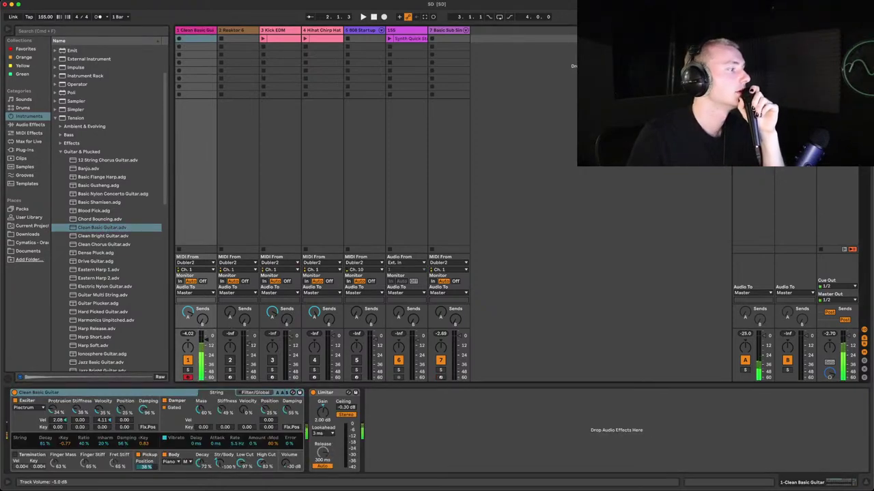
# Remove the Clean Basic Guitar instrument from track 1 and collapse the Guitar & Plucked presets.
pyautogui.press('Delete')
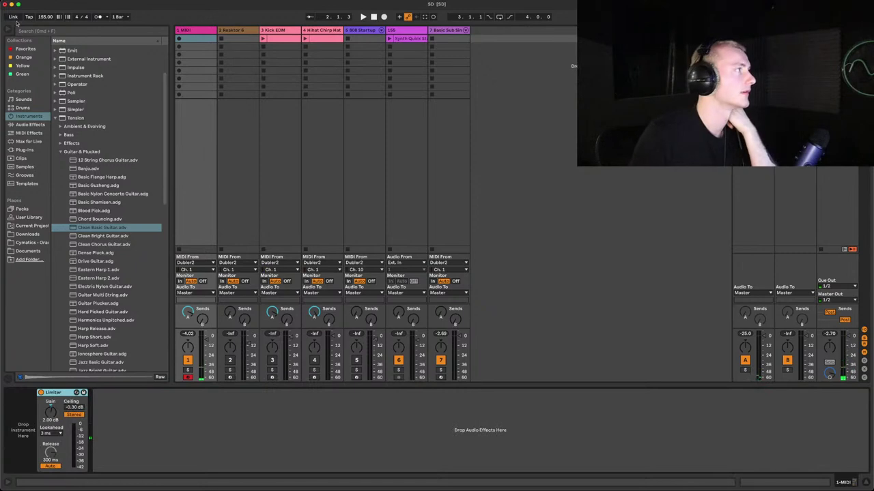
pyautogui.click(60, 152)
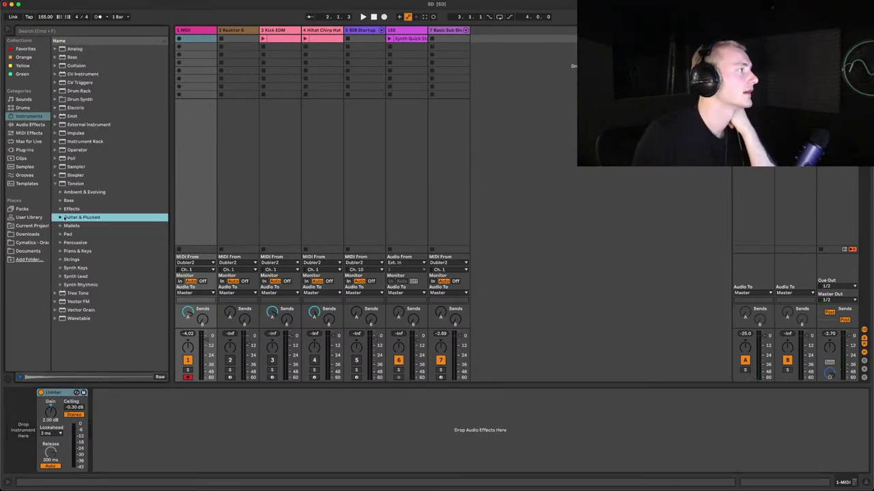
# Look through Tension's Pad presets and the VST3 plug-in vendors for a replacement instrument for track 1.
pyautogui.click(59, 234)
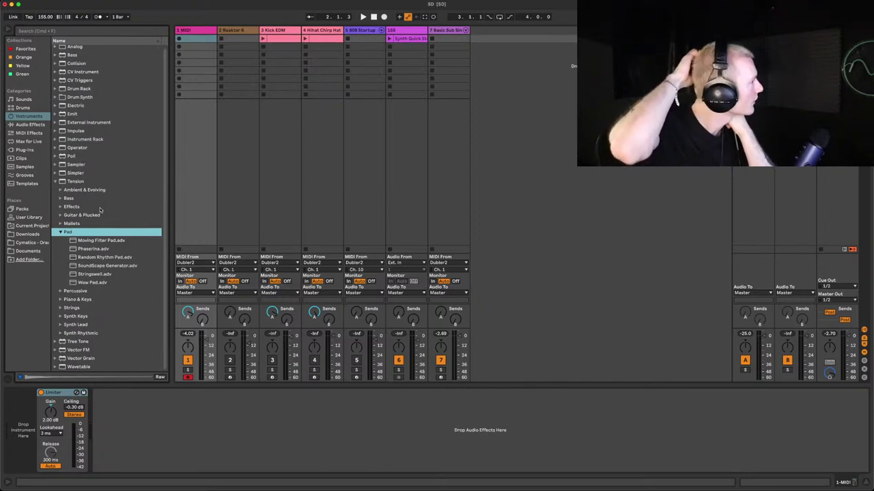
pyautogui.click(25, 149)
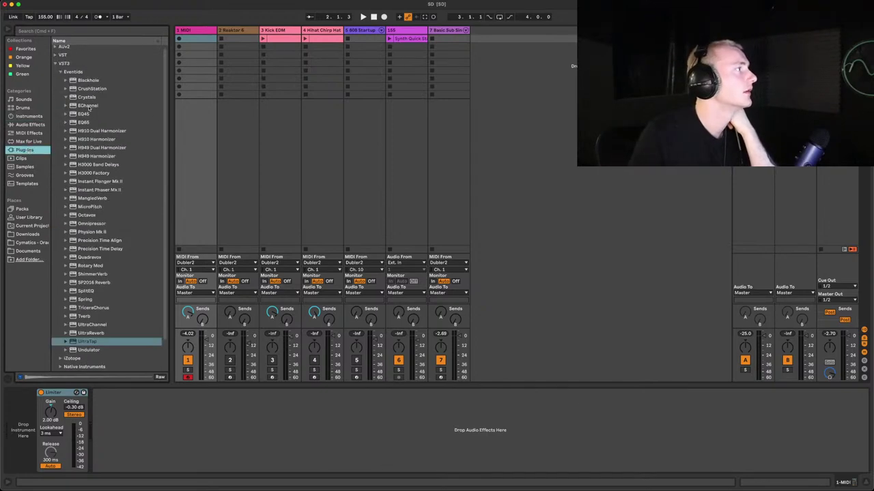
pyautogui.click(63, 75)
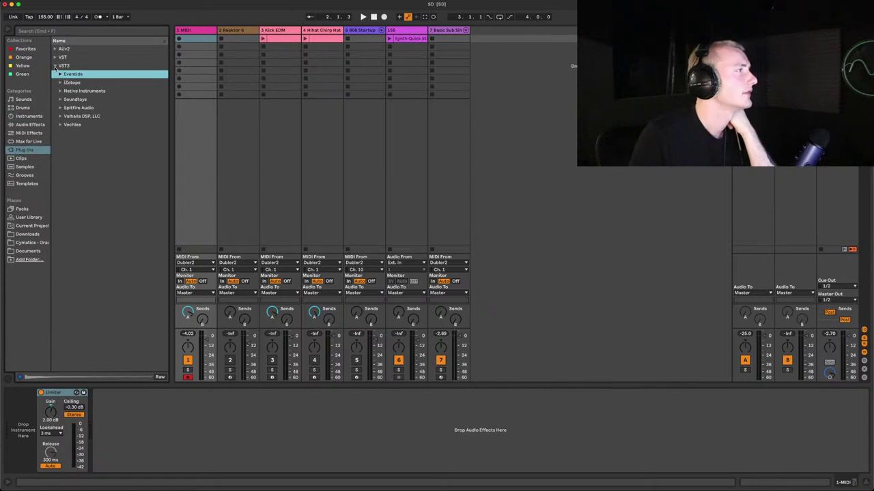
pyautogui.click(60, 90)
pyautogui.click(61, 91)
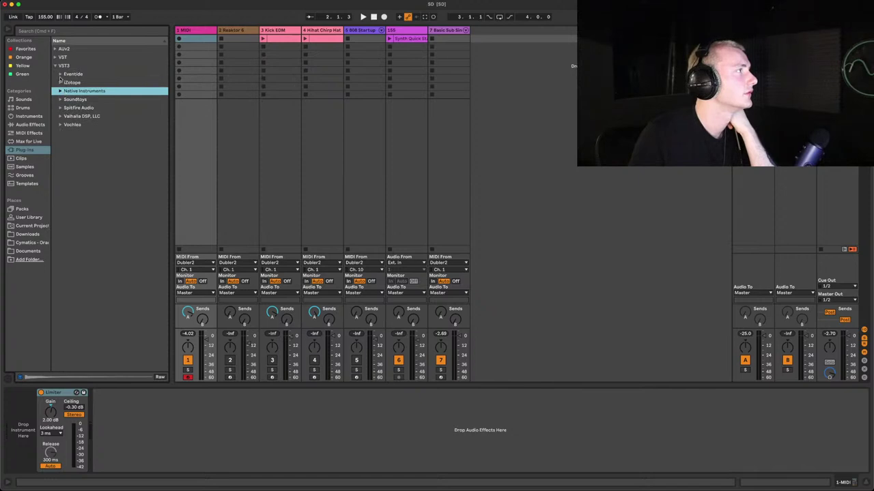
pyautogui.click(56, 66)
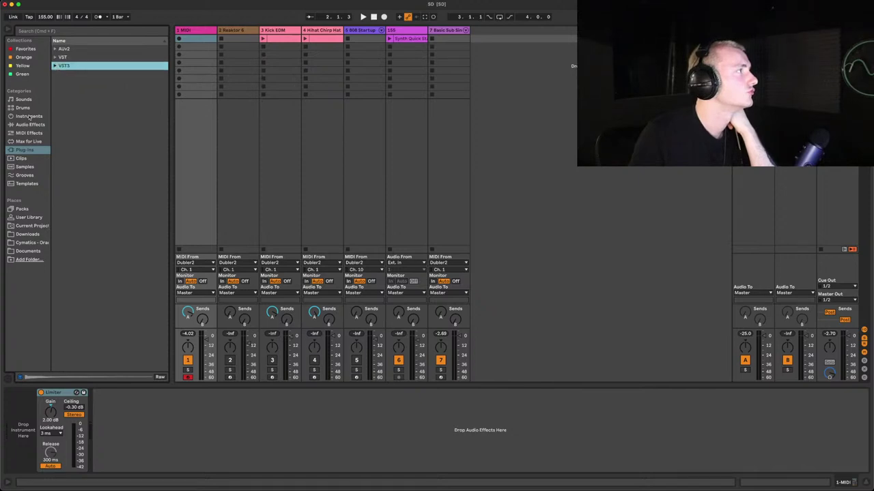
pyautogui.click(30, 117)
pyautogui.click(94, 239)
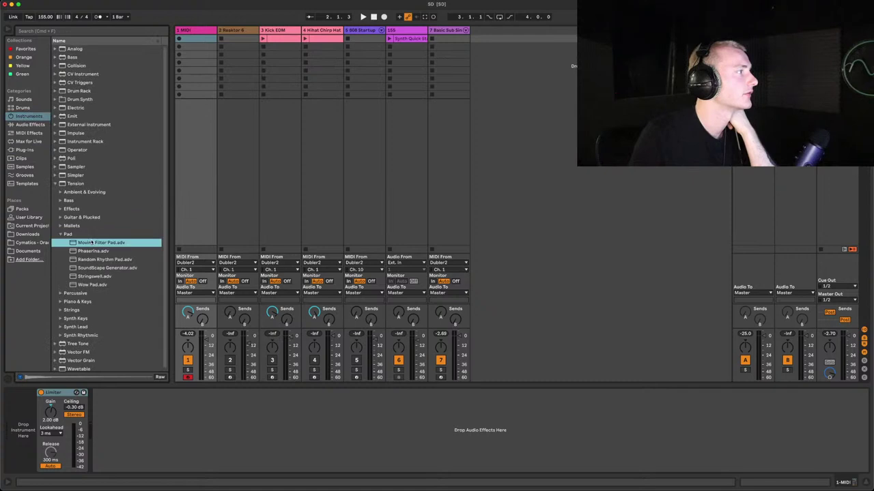
# Collapse the Tension presets and switch the Instrument Rack presets from Guitar & Plucked to the Pad category.
pyautogui.click(55, 185)
pyautogui.click(56, 141)
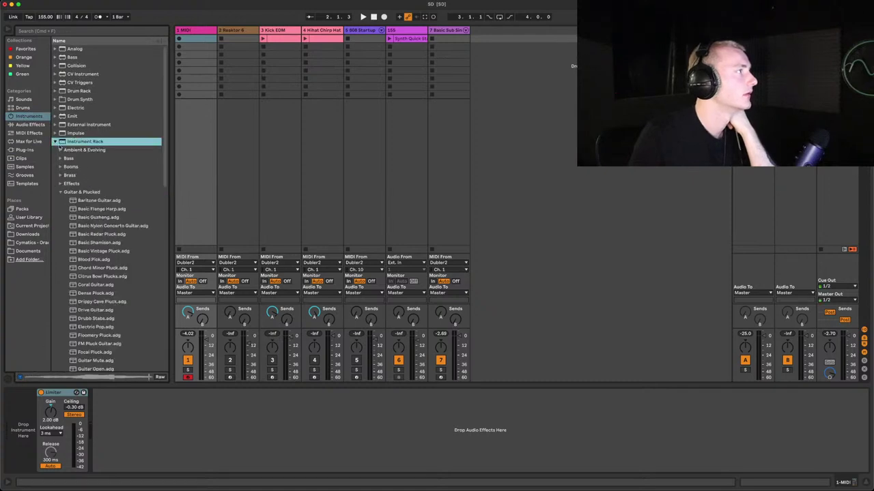
pyautogui.click(62, 192)
pyautogui.click(62, 233)
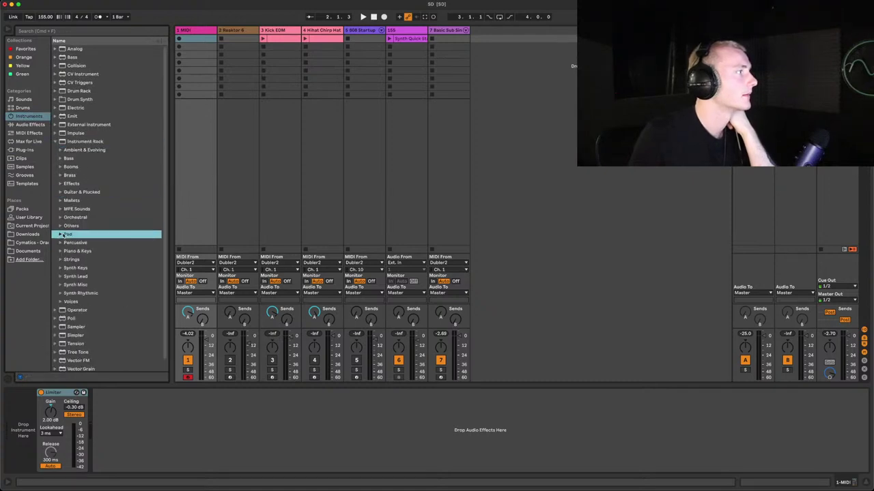
# Preview several Instrument Rack pad presets and load Analog Pad Chord onto track 1 ahead of the Limiter.
pyautogui.scroll(-5, 103, 146)
pyautogui.click(99, 155)
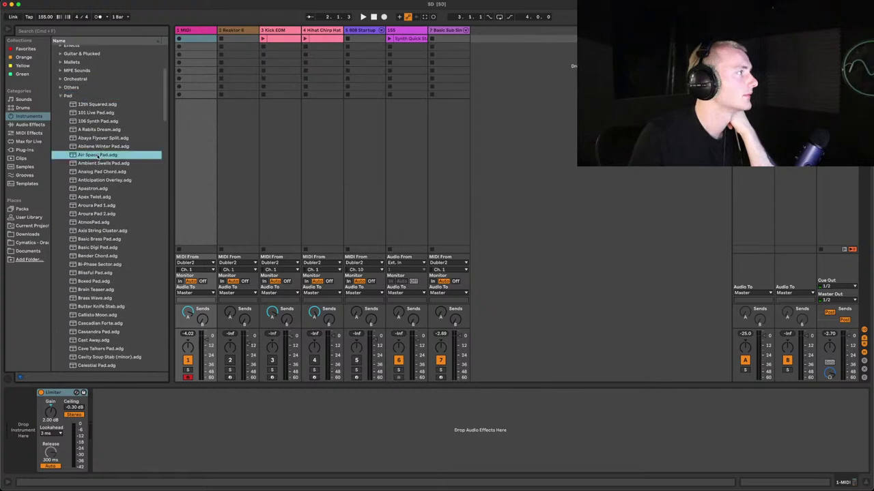
pyautogui.press('Down')
pyautogui.press('Down')
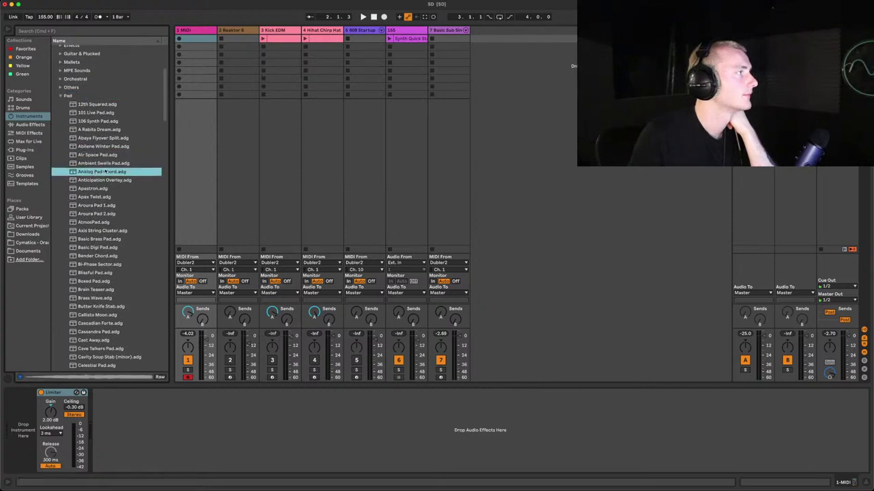
pyautogui.scroll(-4, 103, 176)
pyautogui.click(101, 129)
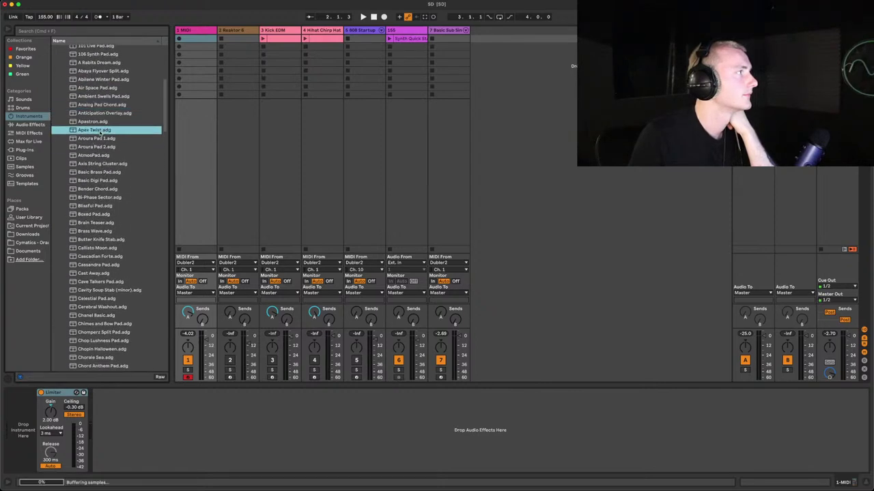
pyautogui.click(96, 116)
pyautogui.click(95, 106)
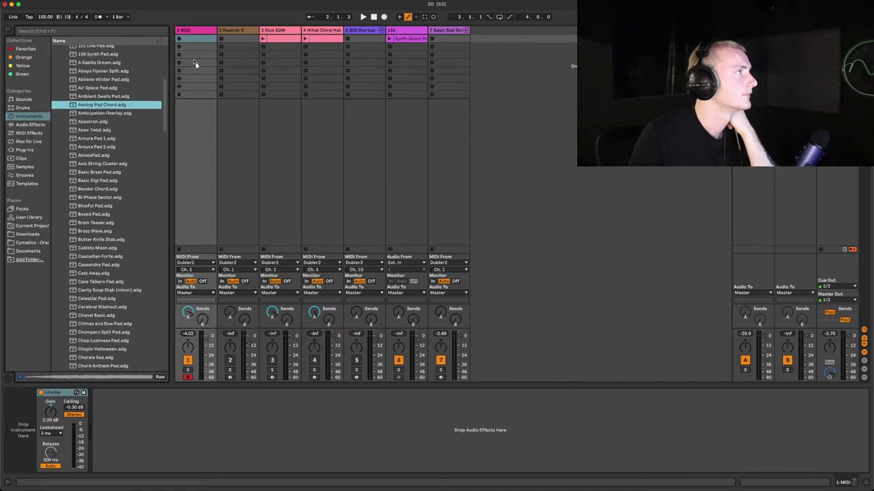
pyautogui.press('Return')
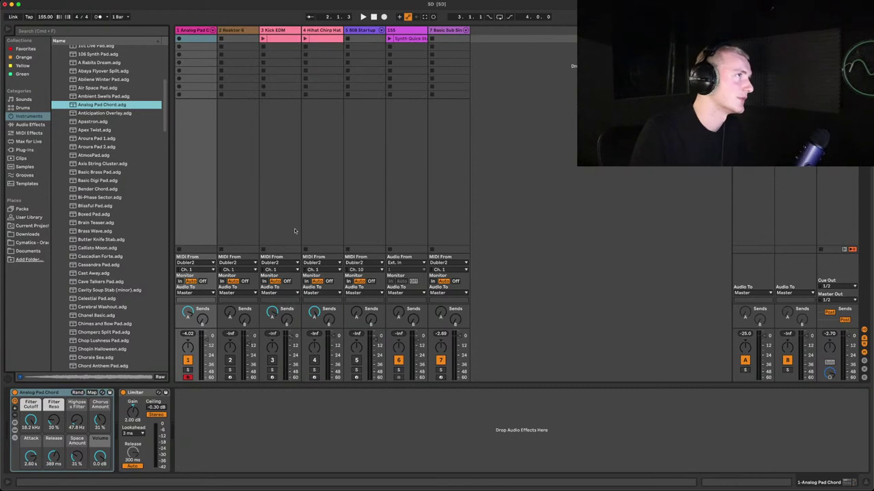
# Examine the Reaktor 6 track's Wobble Laser instrument in its plug-in window, close it and return to track 1.
pyautogui.click(239, 30)
pyautogui.click(28, 393)
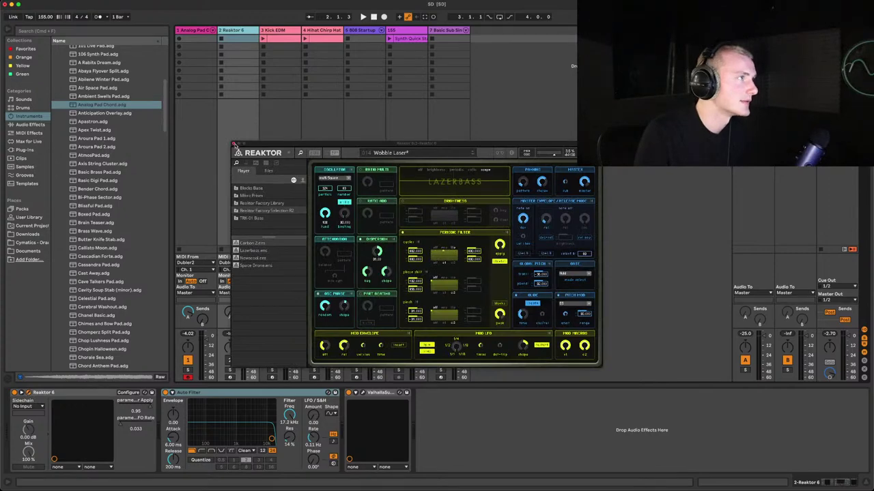
pyautogui.click(236, 144)
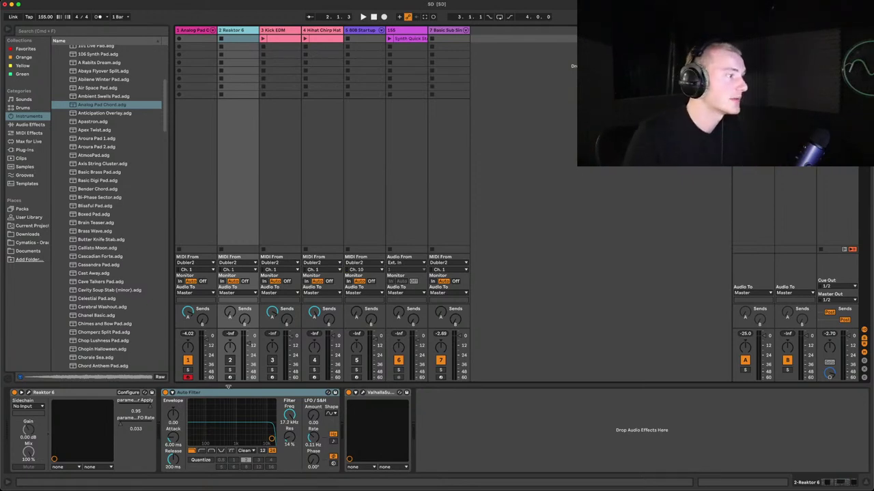
pyautogui.click(28, 393)
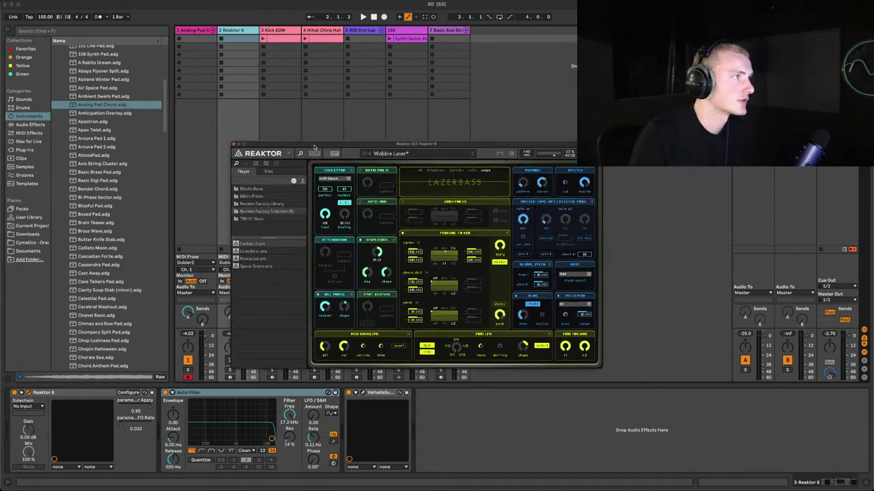
pyautogui.moveTo(313, 146); pyautogui.dragTo(310, 172)
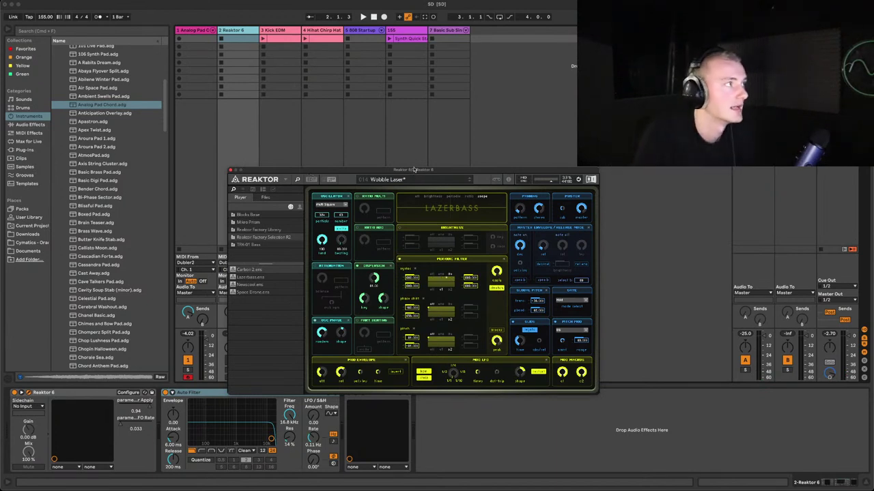
pyautogui.click(232, 170)
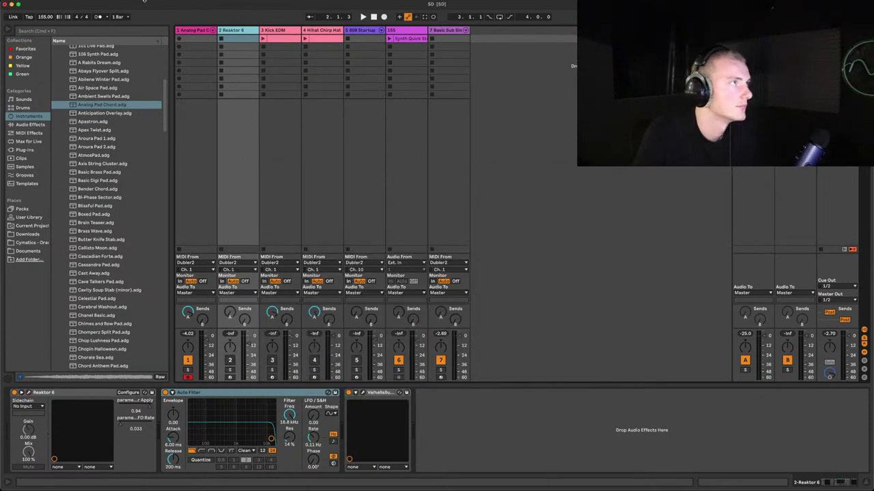
pyautogui.press('Left')
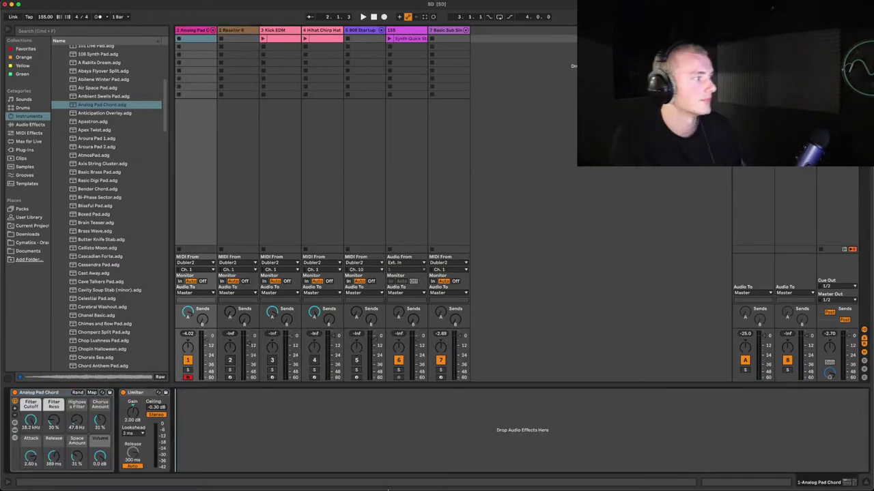
# Switch to Dubler 2 to check its pitch, chord and vowel response, and return to Ableton Live.
pyautogui.moveTo(382, 488)
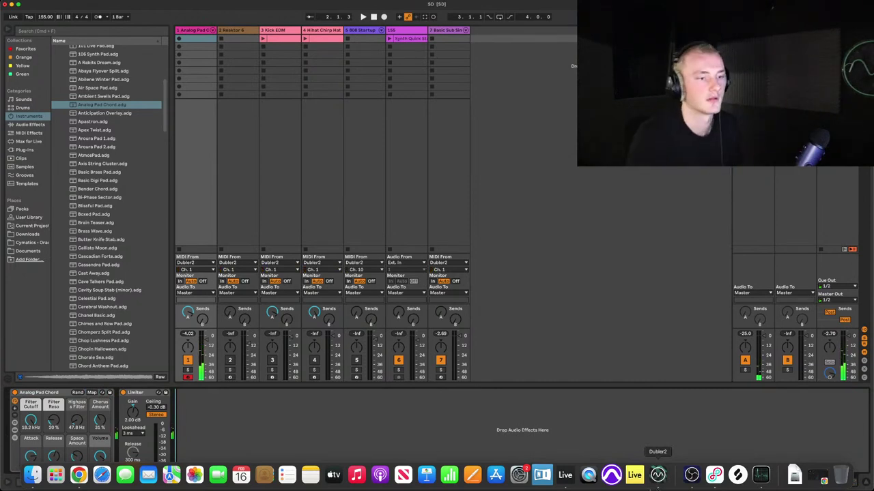
pyautogui.click(657, 474)
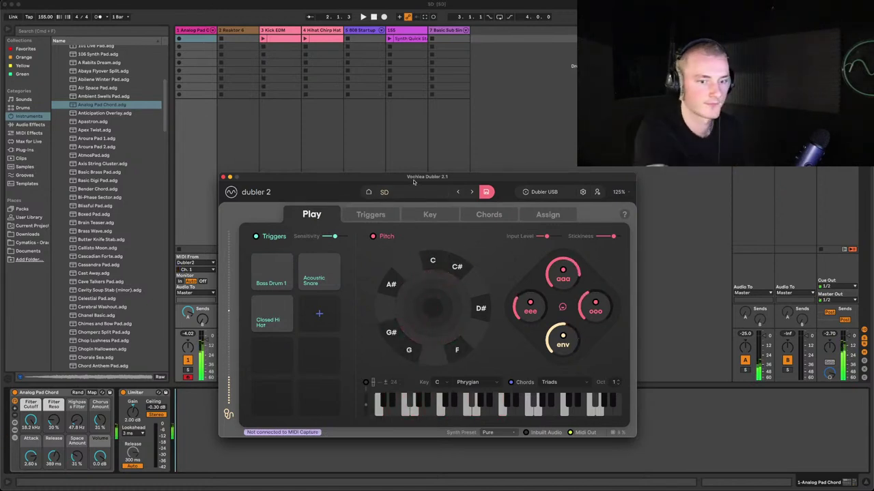
pyautogui.click(479, 132)
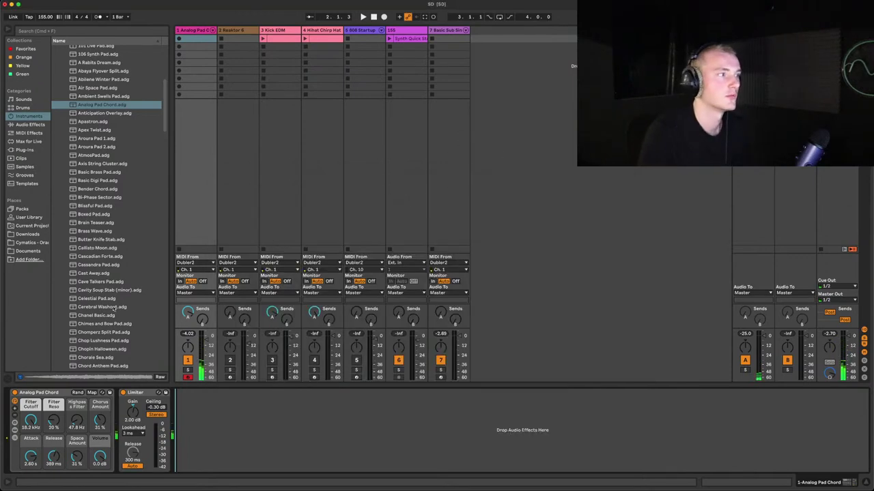
pyautogui.scroll(3, 89, 195)
pyautogui.scroll(-15, 89, 195)
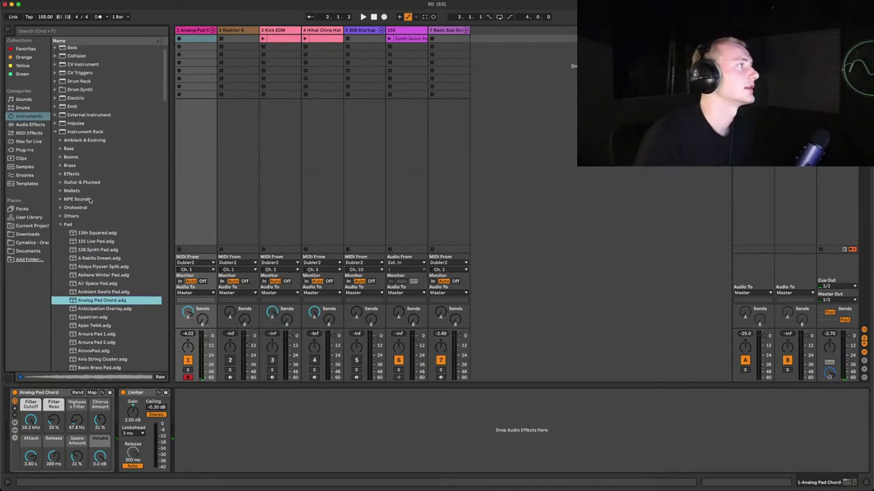
pyautogui.scroll(20, 95, 197)
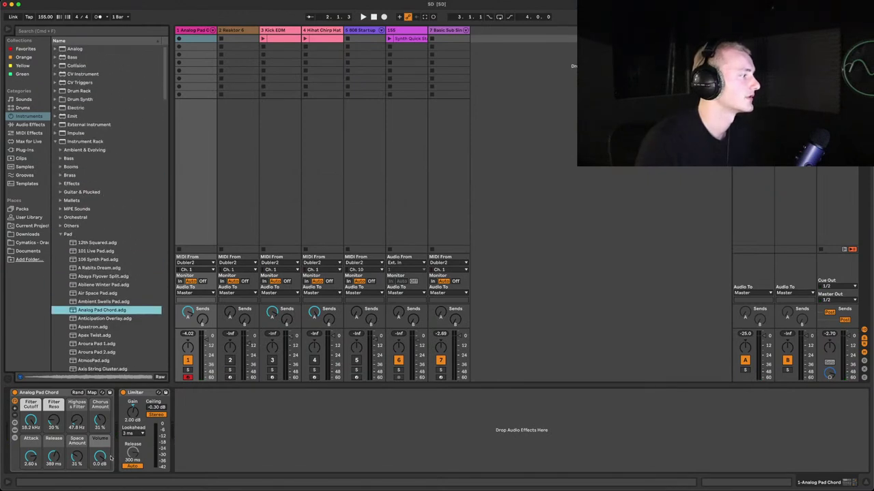
# Replace the MIDI mapping of the Analog Pad Chord's Filter Cutoff with CC 20, sent from the aaa dial in Dubler 2.
pyautogui.moveTo(31, 419); pyautogui.dragTo(32, 418)
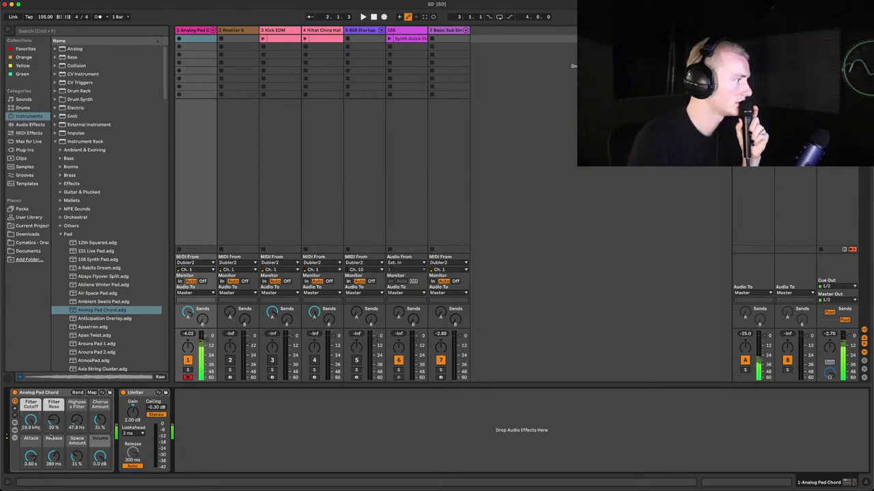
pyautogui.press('super+m')
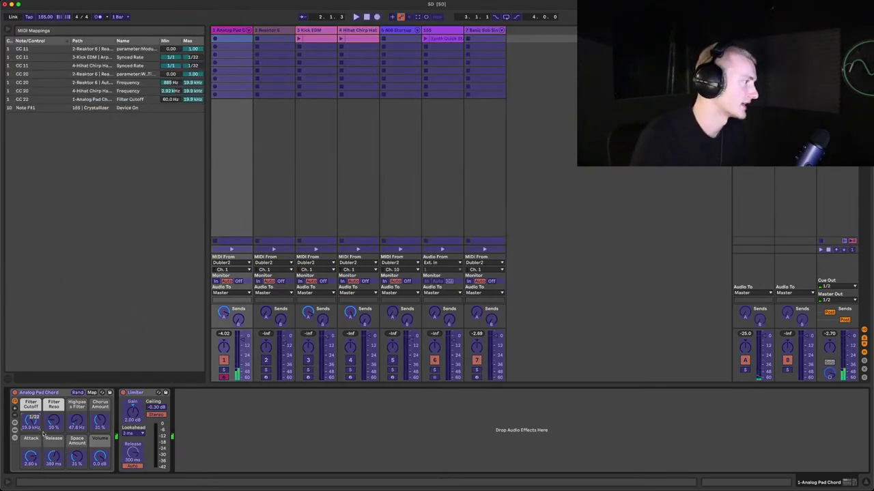
pyautogui.press('BackSpace')
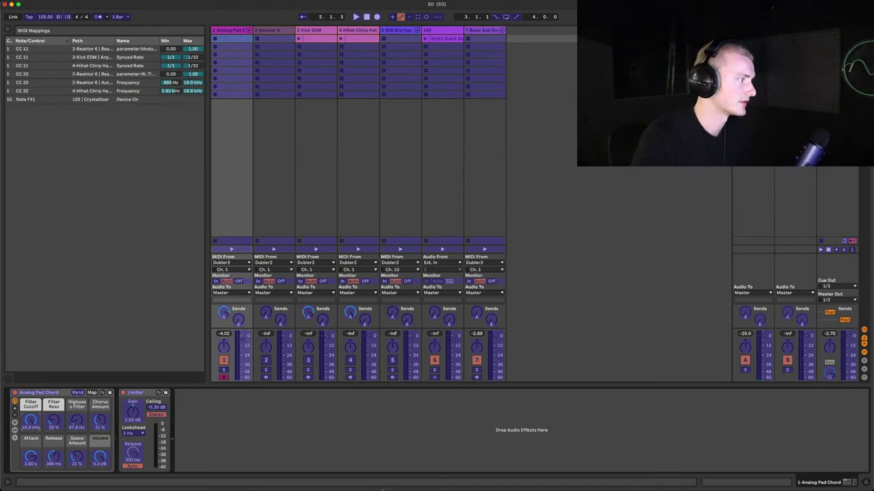
pyautogui.click(669, 478)
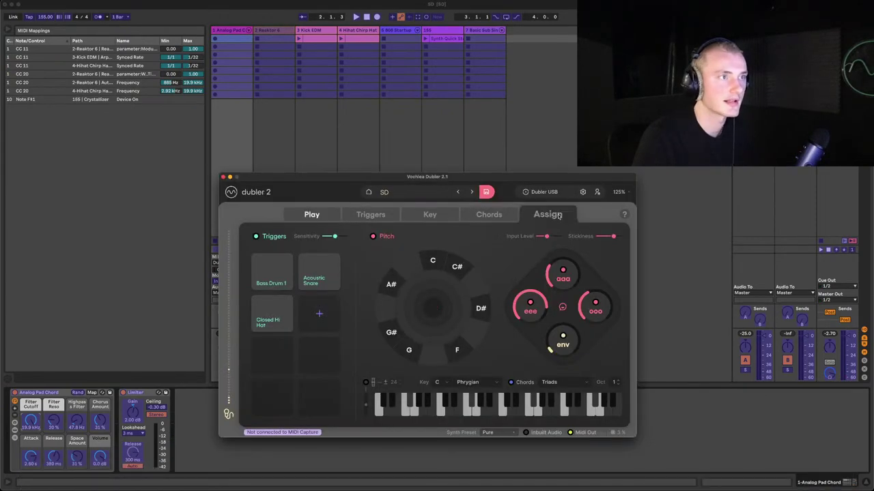
pyautogui.click(548, 215)
pyautogui.click(188, 403)
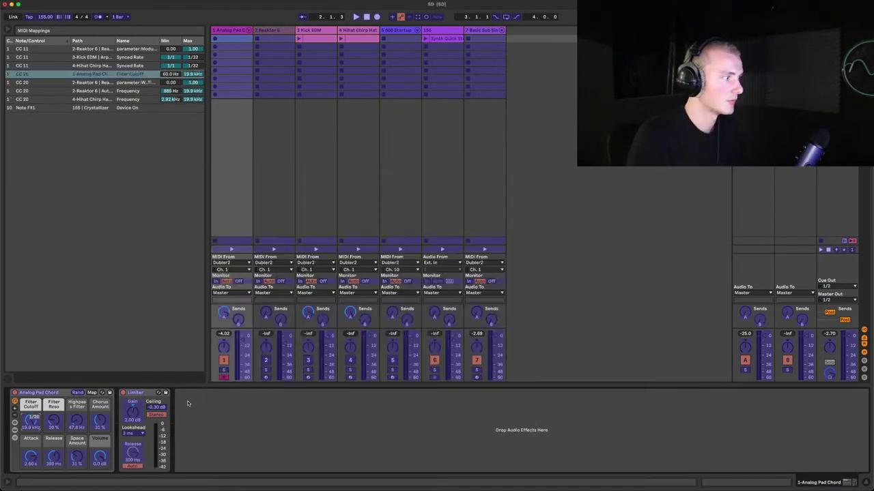
pyautogui.press('super+m')
# Add the Soundtoys Tremolator VST3 plug-in between the Analog Pad Chord and the Limiter.
pyautogui.click(32, 151)
pyautogui.click(55, 66)
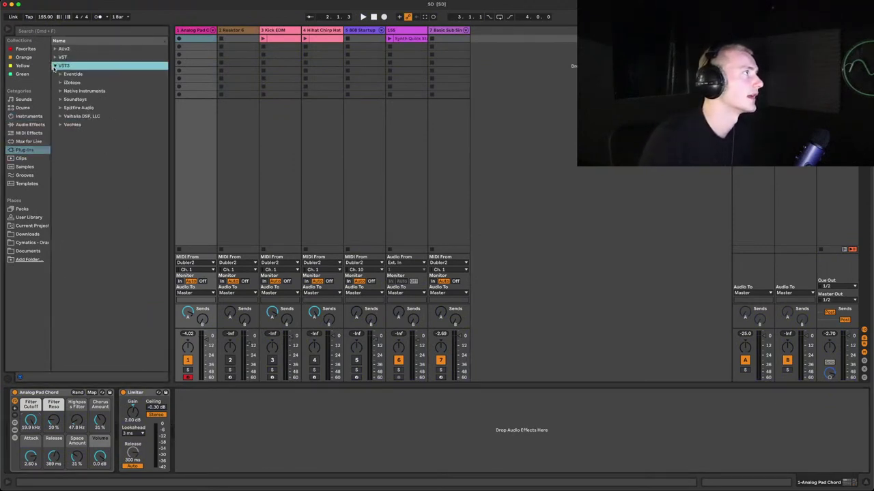
pyautogui.click(60, 99)
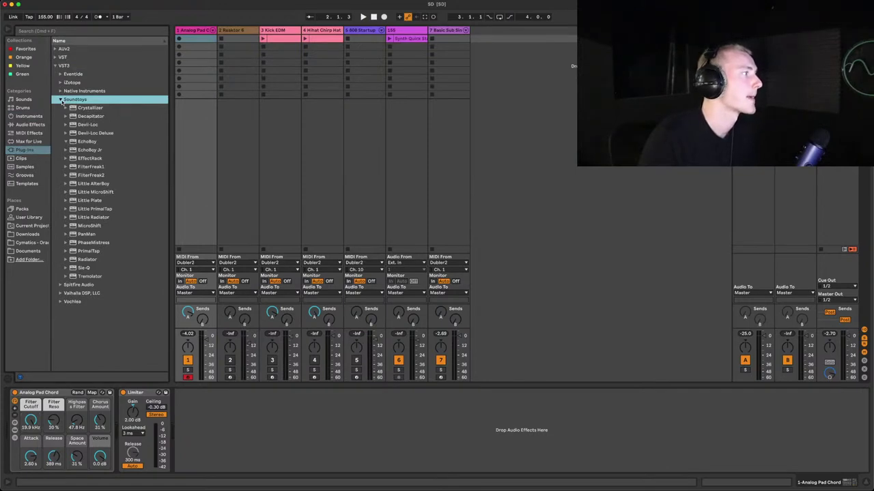
pyautogui.moveTo(101, 273); pyautogui.dragTo(131, 403)
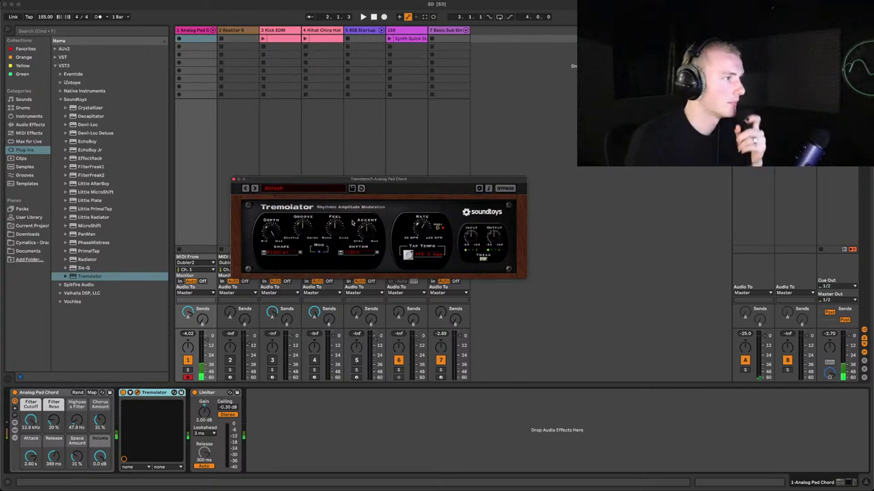
# Change the Tremolator's rhythm and set its shape to RampDown.
pyautogui.click(340, 253)
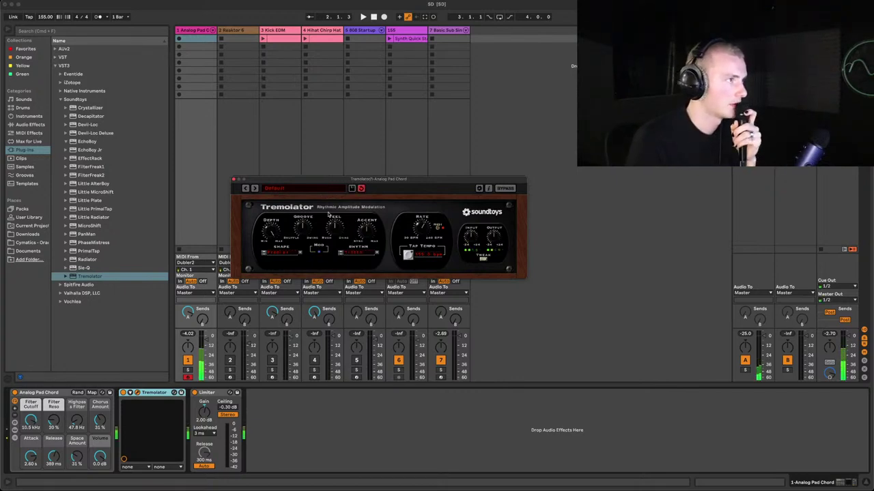
pyautogui.click(309, 188)
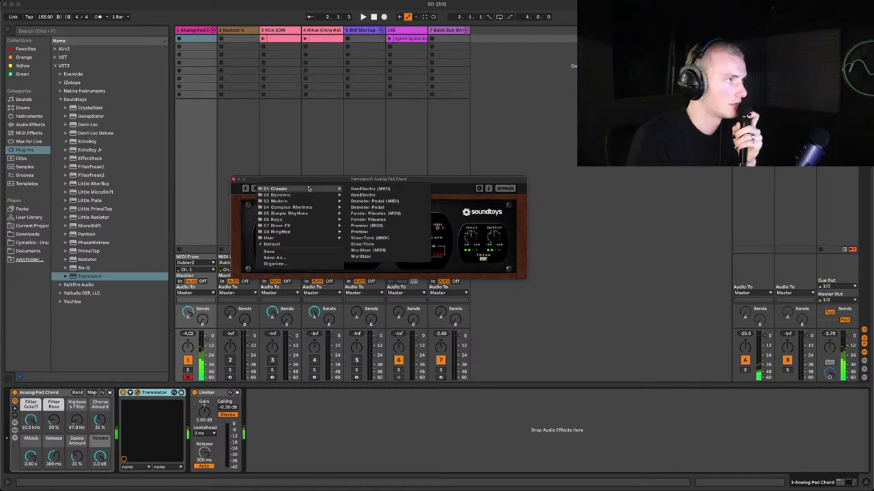
pyautogui.click(243, 215)
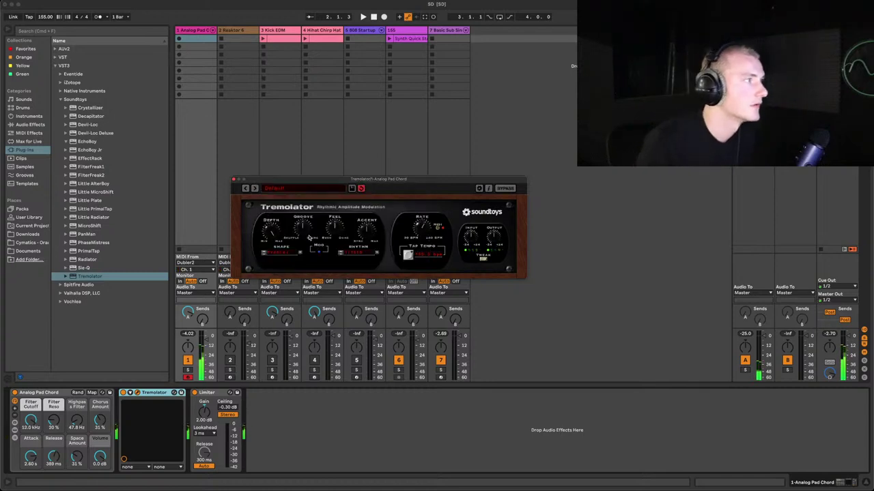
pyautogui.click(279, 253)
pyautogui.scroll(-3, 284, 251)
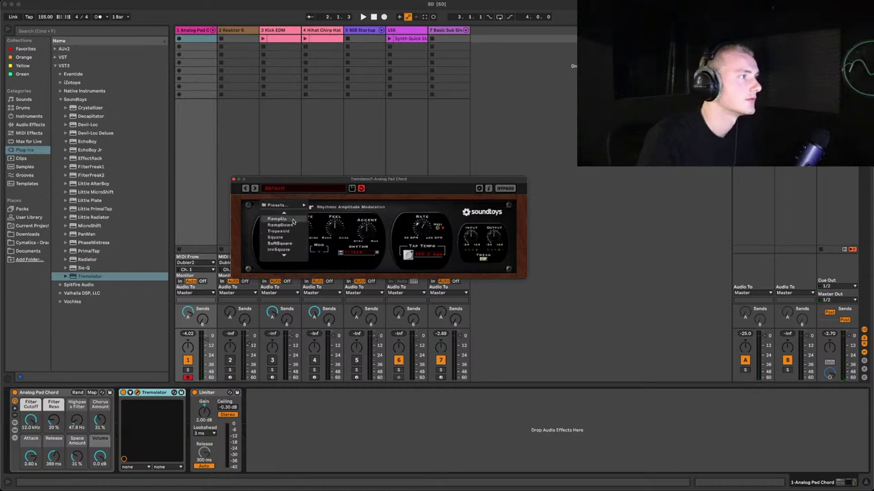
pyautogui.click(293, 224)
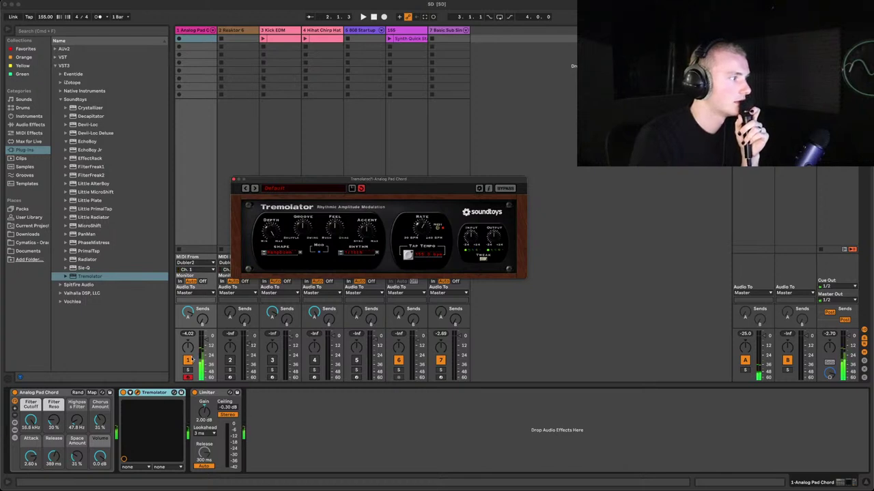
pyautogui.moveTo(393, 179); pyautogui.dragTo(335, 211)
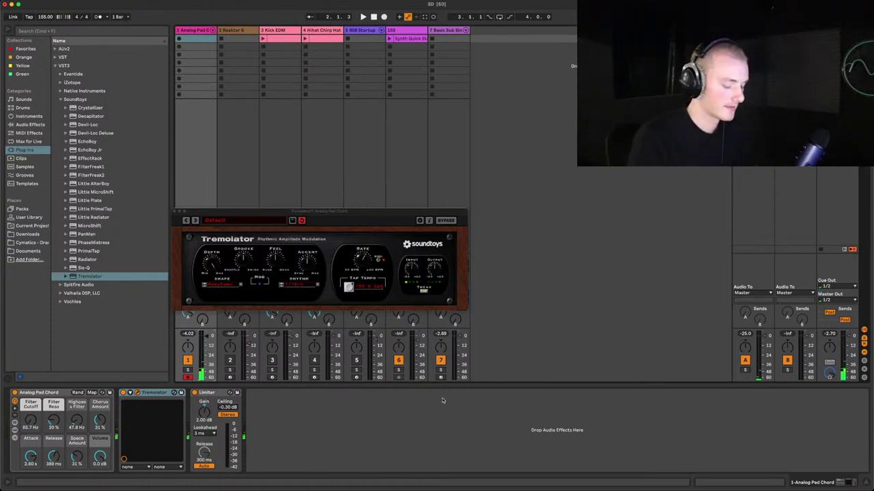
pyautogui.press('super+m')
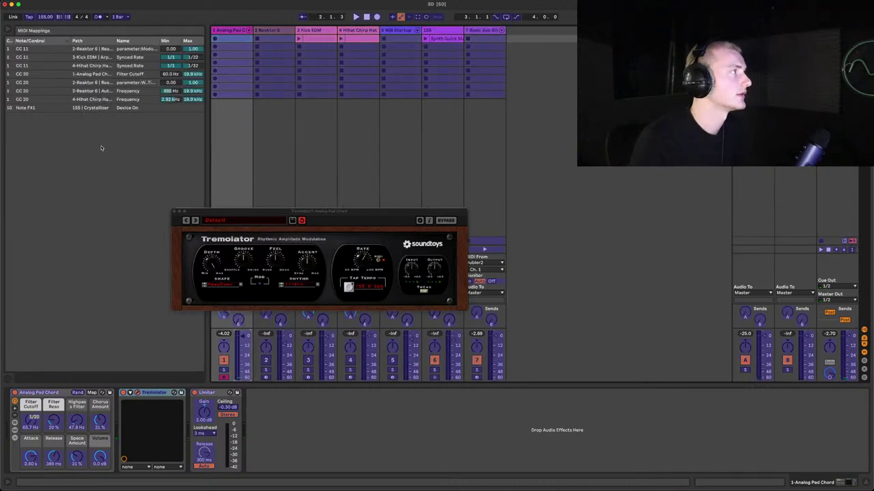
pyautogui.press('super+m')
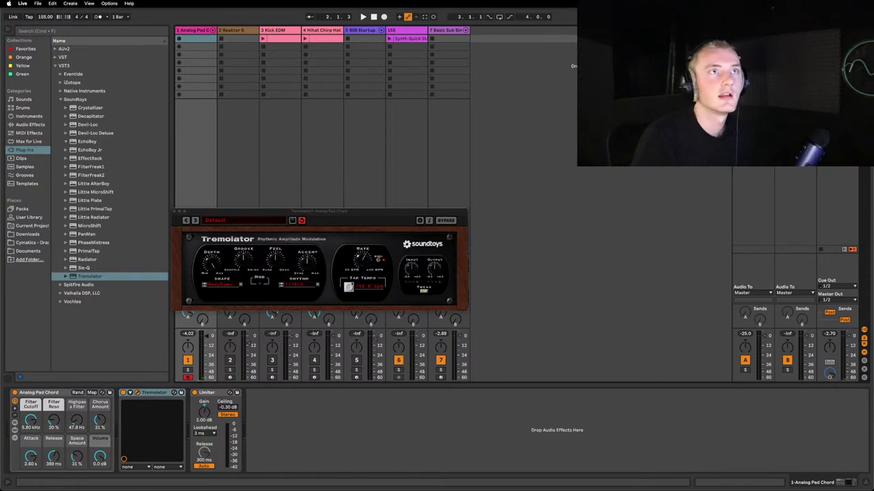
pyautogui.press('super+space')
pyautogui.write('mouse')
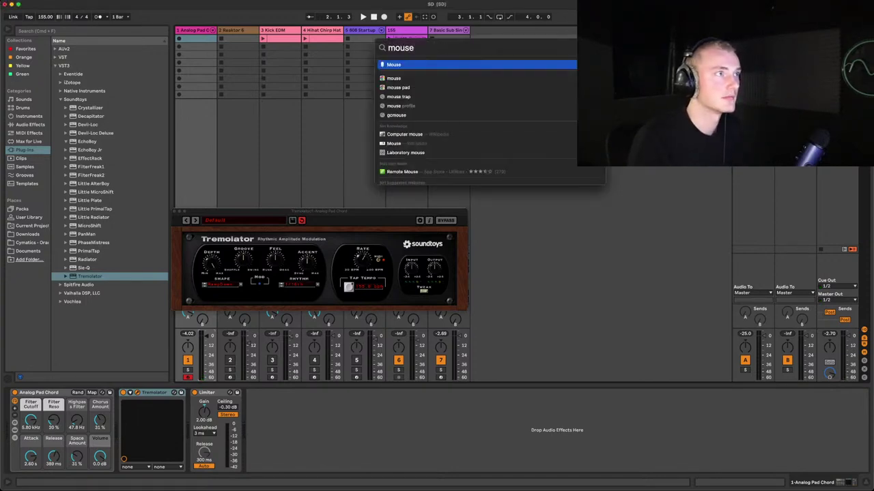
pyautogui.press('BackSpace')
pyautogui.press('BackSpace')
pyautogui.press('BackSpace')
pyautogui.press('BackSpace')
pyautogui.press('BackSpace')
pyautogui.write('po')
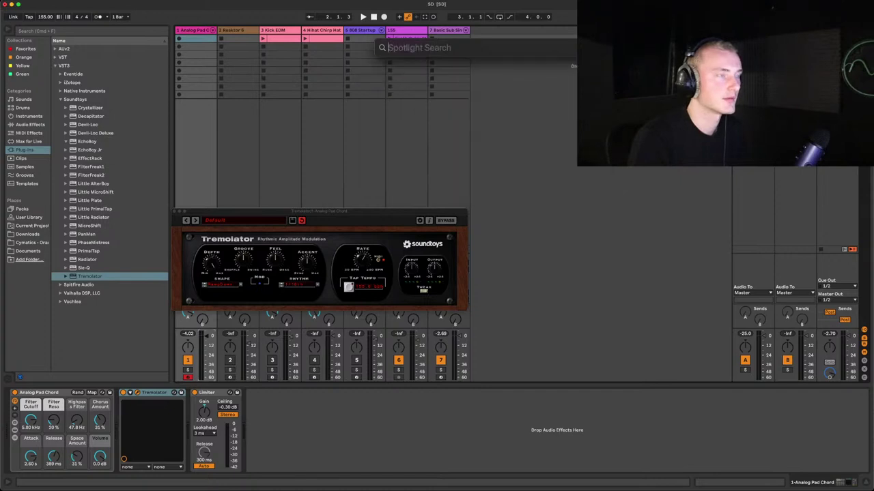
pyautogui.write('iunt')
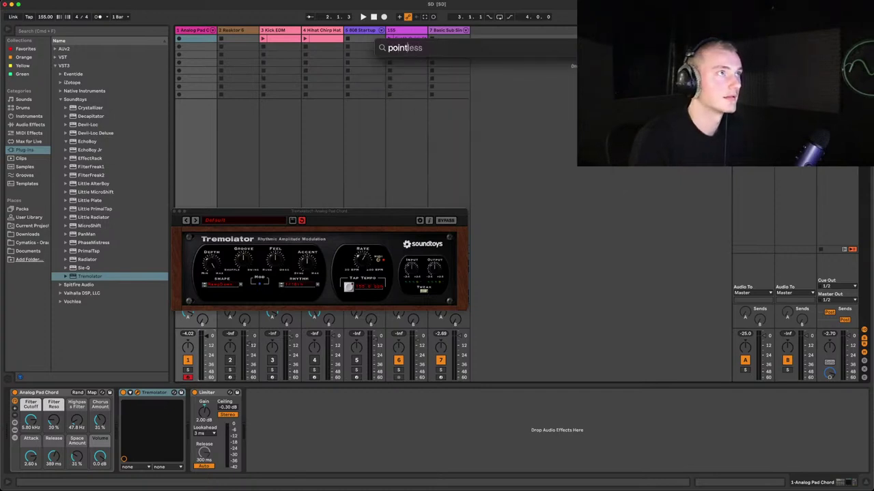
pyautogui.press('BackSpace')
pyautogui.press('BackSpace')
pyautogui.press('BackSpace')
pyautogui.press('BackSpace')
pyautogui.press('BackSpace')
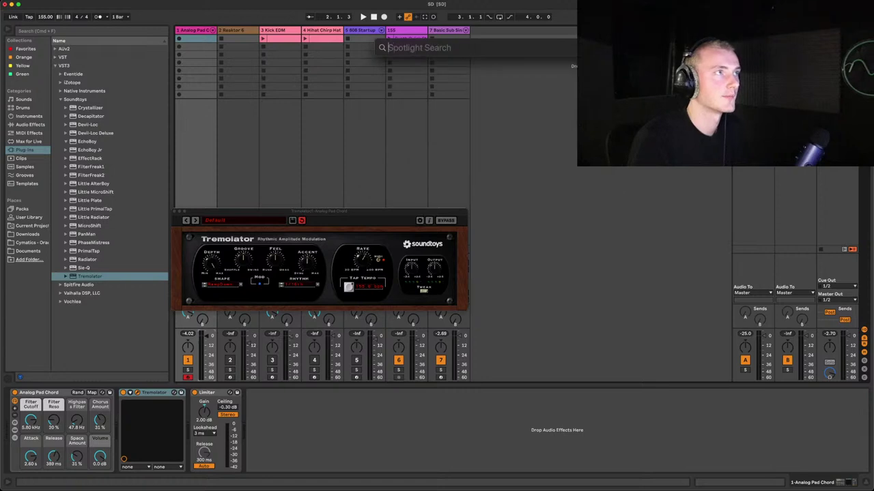
pyautogui.press('Escape')
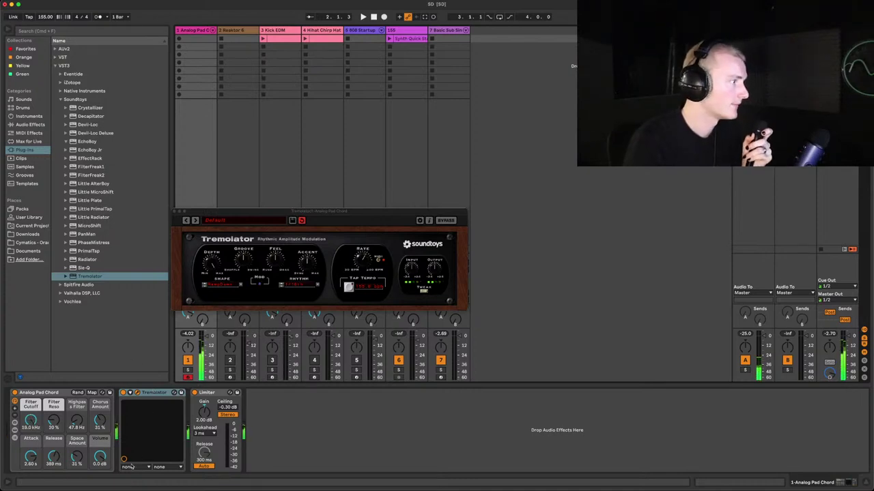
# Turn off the Tremolator and delete the Limiter from the pad's device chain.
pyautogui.click(154, 393)
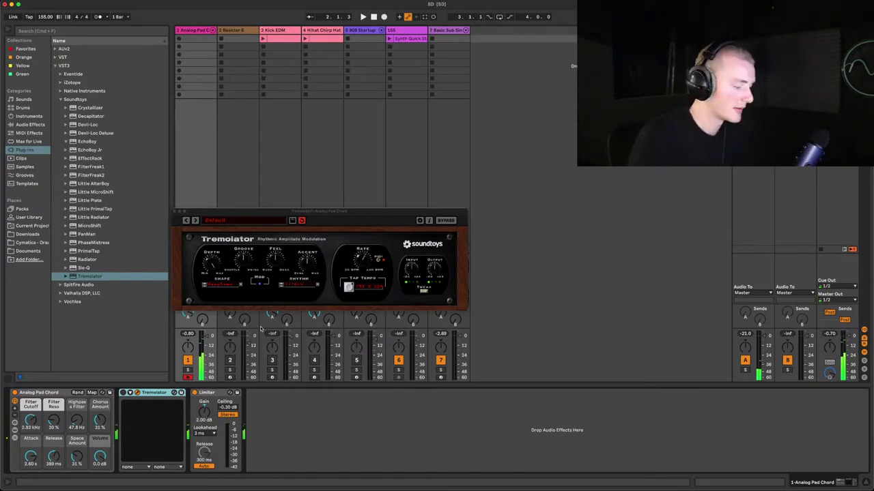
pyautogui.click(219, 393)
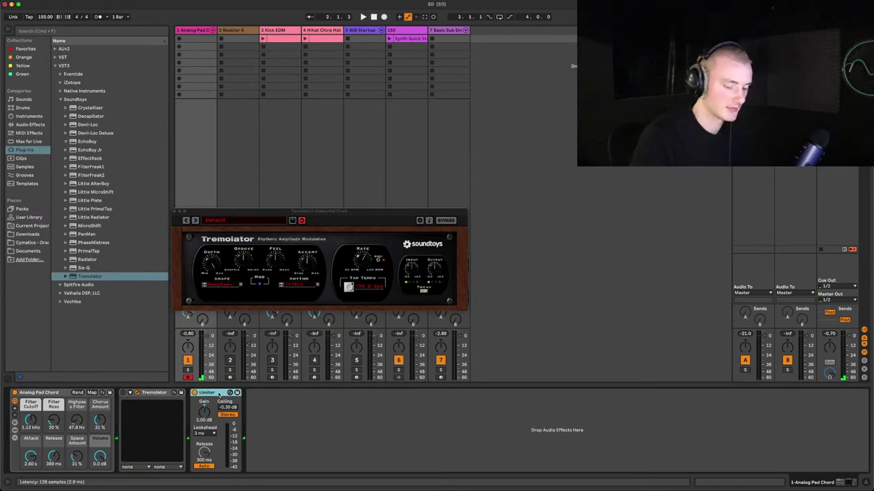
pyautogui.press('Delete')
# Raise the minimum of the Filter Cutoff's CC 20 mapping to about 2 kHz and increase the aaa dial's minimum output in Dubler 2.
pyautogui.moveTo(585, 486)
pyautogui.click(657, 478)
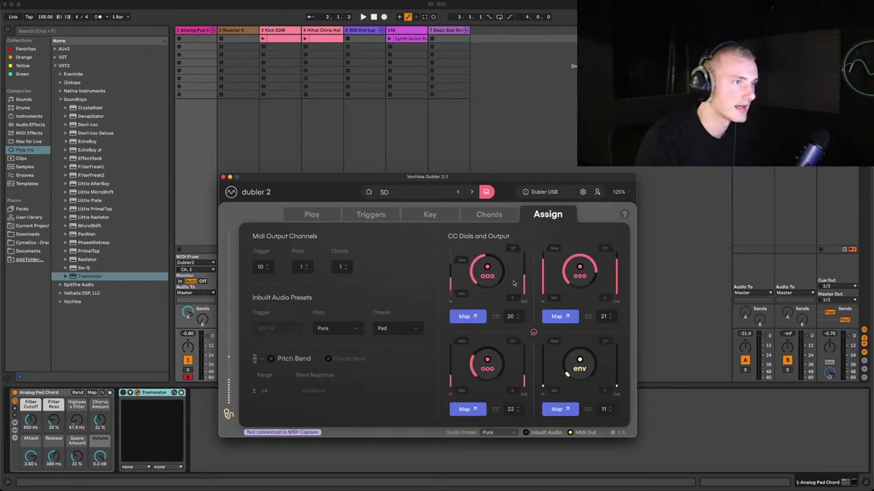
pyautogui.click(525, 121)
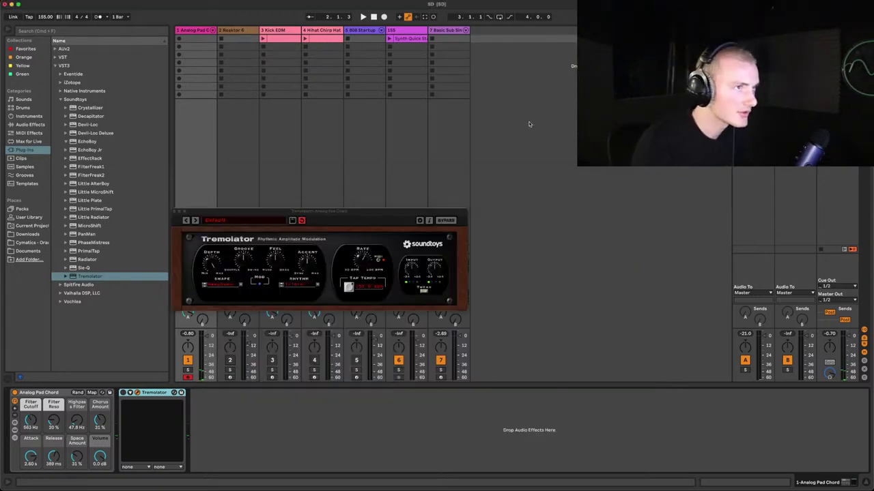
pyautogui.press('super+m')
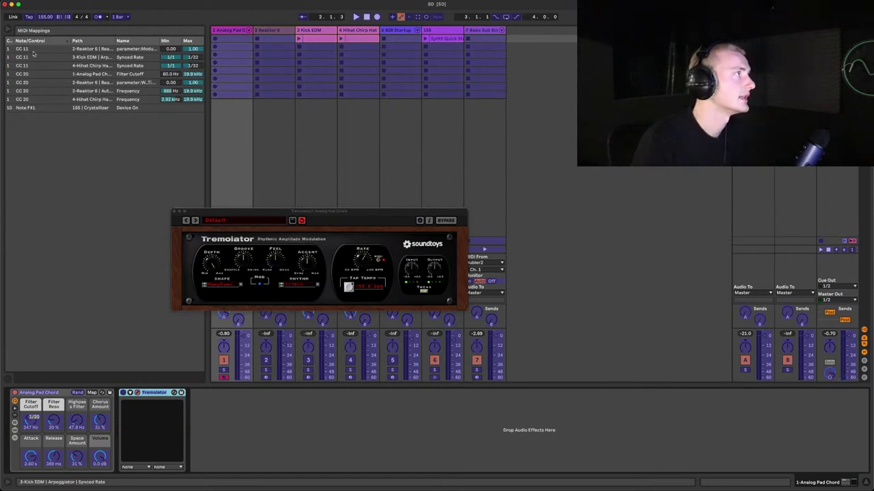
pyautogui.moveTo(165, 75); pyautogui.dragTo(166, 61)
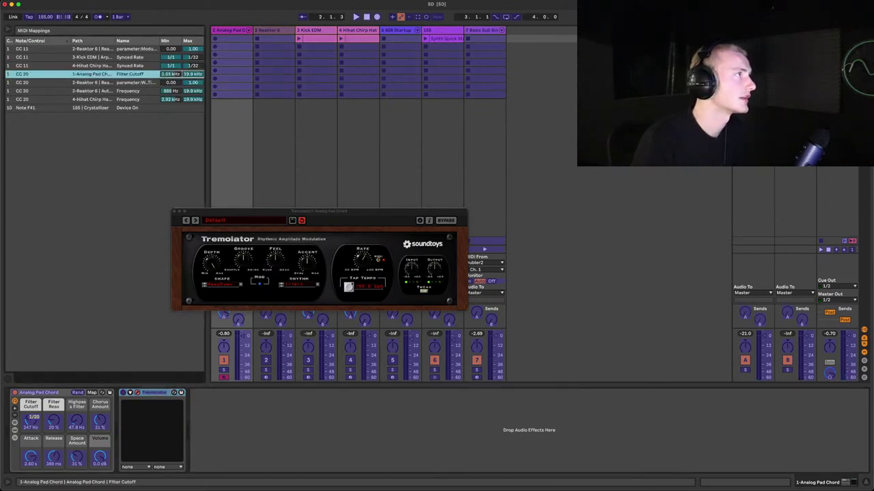
pyautogui.press('super+m')
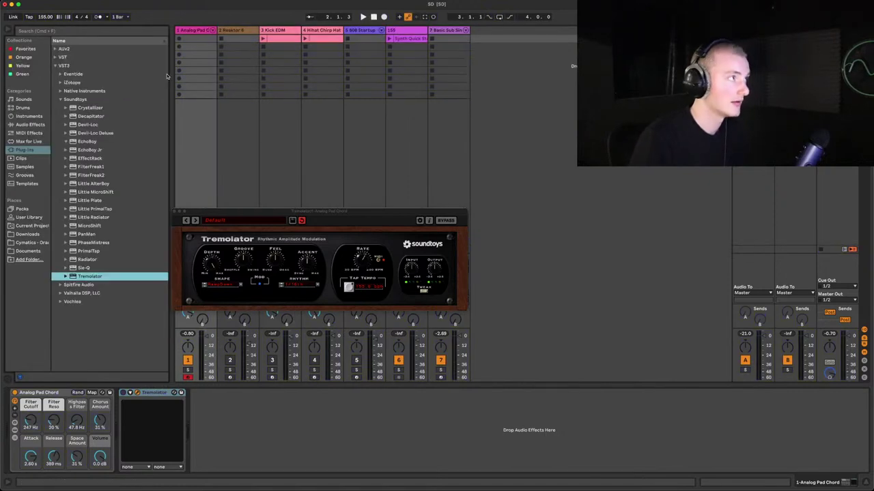
pyautogui.click(658, 474)
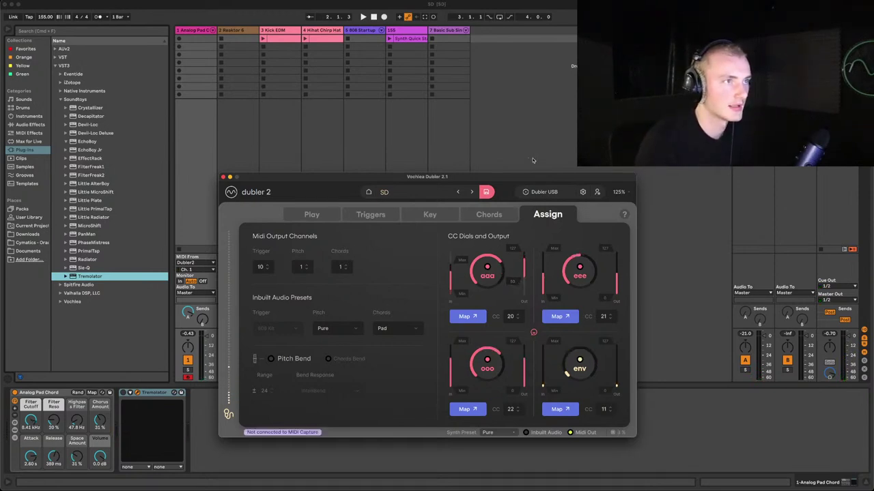
pyautogui.click(247, 421)
# Turn the Tremolator back on and adjust its depth.
pyautogui.moveTo(228, 210); pyautogui.dragTo(262, 273)
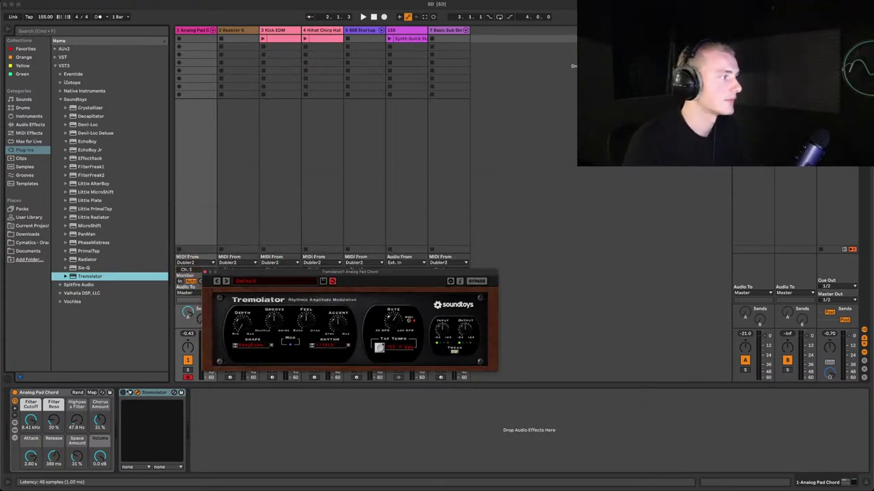
pyautogui.click(194, 391)
pyautogui.click(240, 318)
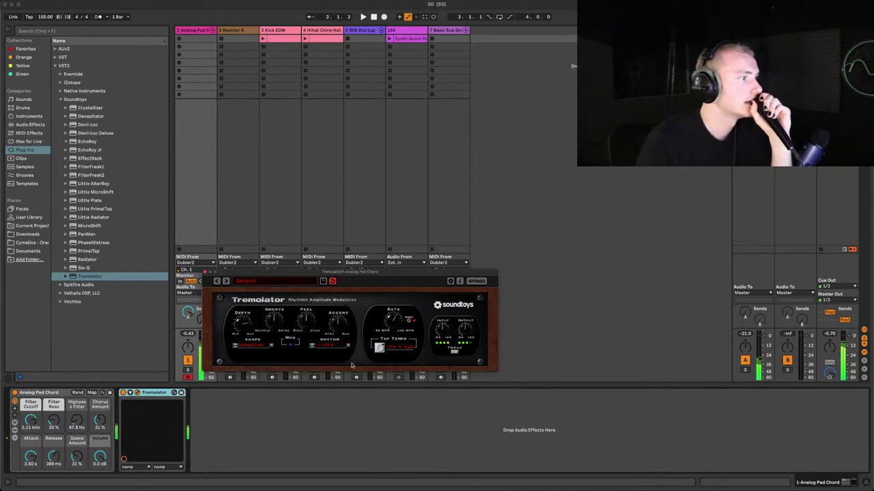
# Choose a different rhythm for the Tremolator and readjust its depth.
pyautogui.click(312, 349)
pyautogui.click(312, 348)
pyautogui.moveTo(329, 337)
pyautogui.click(372, 327)
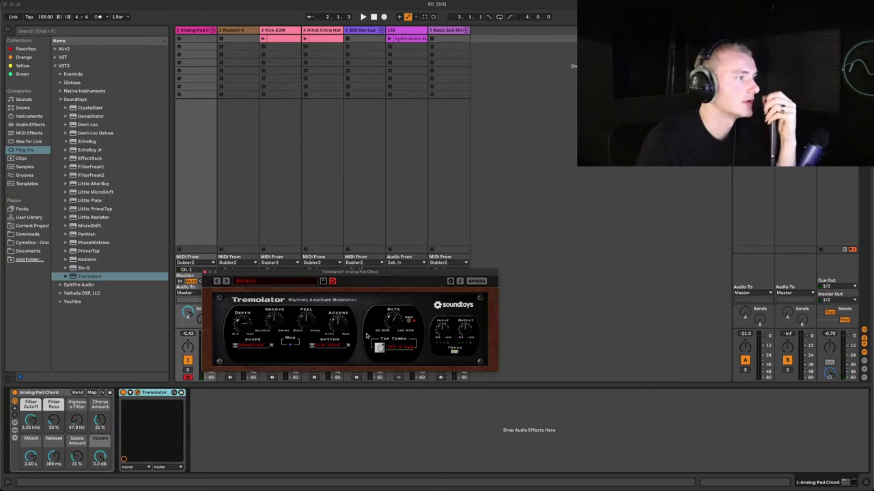
pyautogui.moveTo(242, 335)
pyautogui.mouseDown()
pyautogui.moveTo(244, 364)
pyautogui.moveTo(250, 330)
pyautogui.mouseUp()
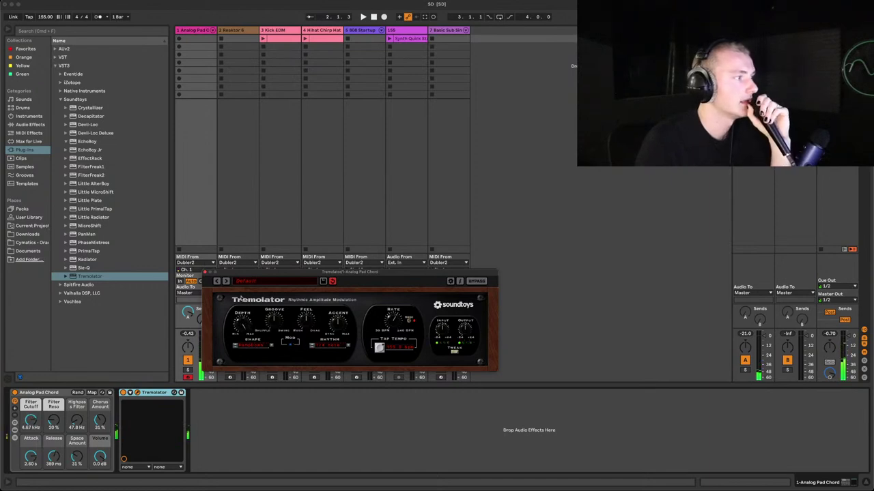
# Load the 4BarStutterCut preset from the Complex Rhythms group into the Tremolator.
pyautogui.click(246, 281)
pyautogui.moveTo(259, 300)
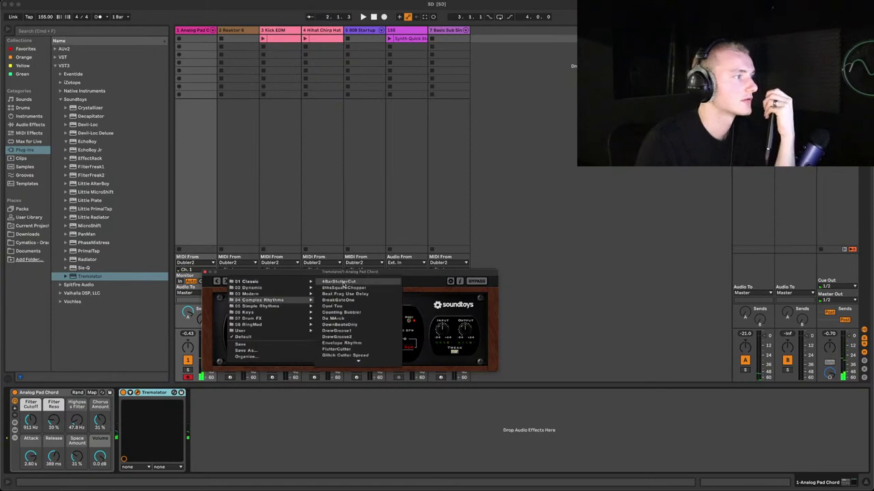
pyautogui.click(340, 282)
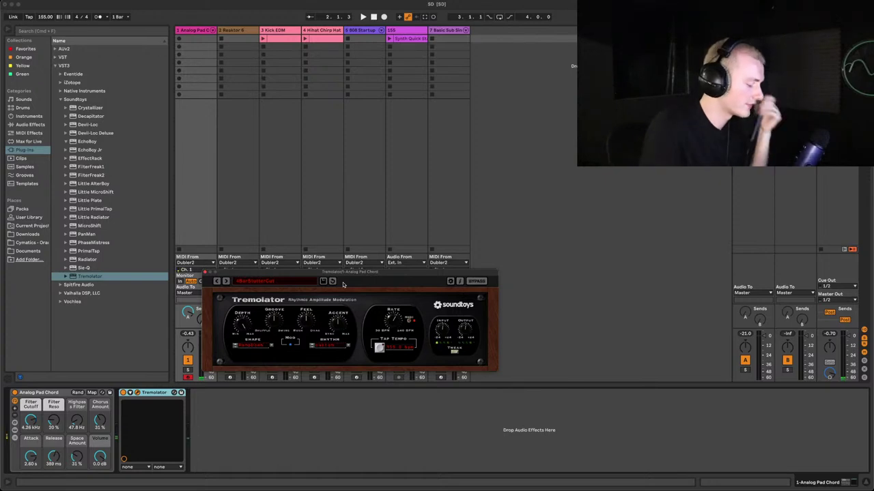
# Unfold the Tremolator's parameters and MIDI-map its Depth to Dubler 2's eee dial on CC 21.
pyautogui.click(131, 392)
pyautogui.press('super+m')
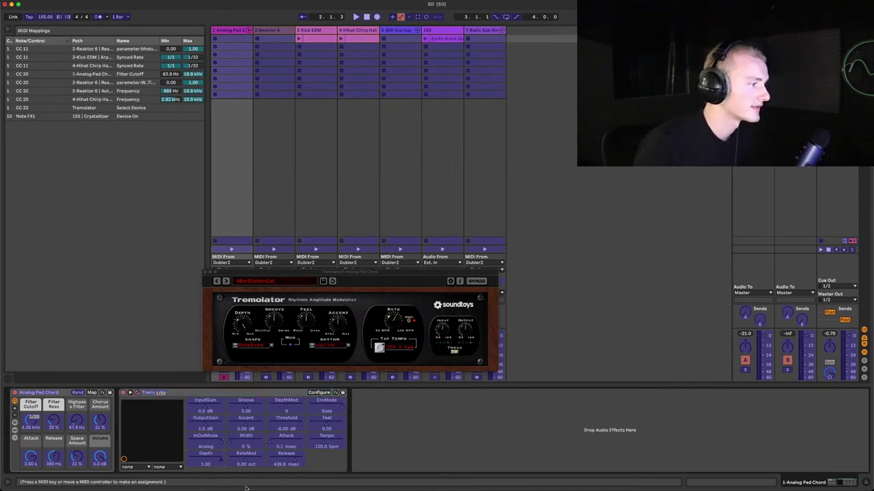
pyautogui.moveTo(359, 486)
pyautogui.click(659, 484)
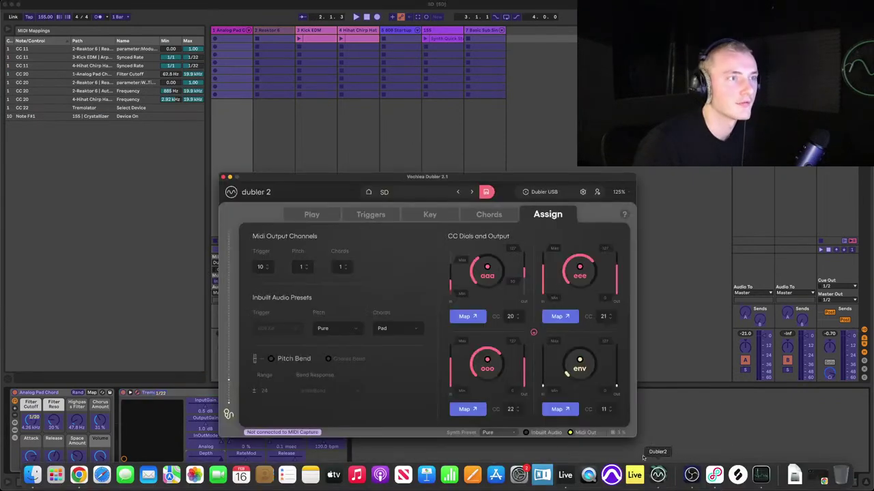
pyautogui.moveTo(552, 178); pyautogui.dragTo(423, 179)
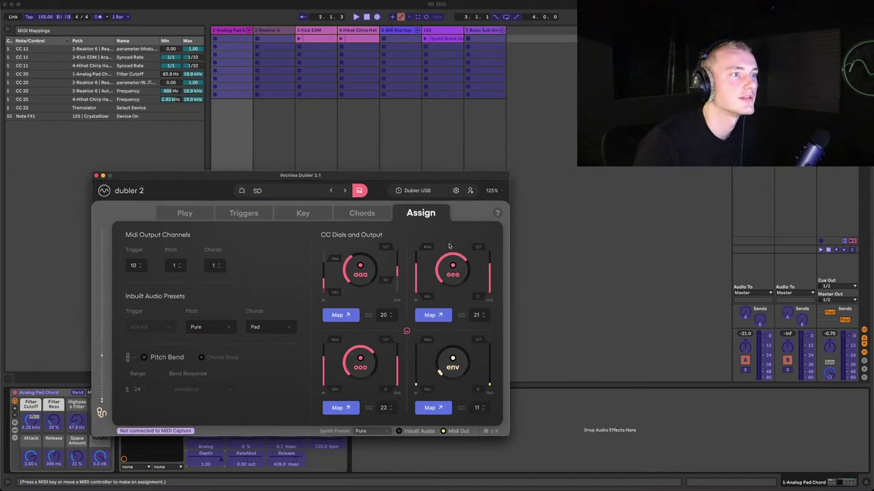
pyautogui.click(434, 315)
pyautogui.moveTo(325, 177); pyautogui.dragTo(430, 179)
pyautogui.click(184, 240)
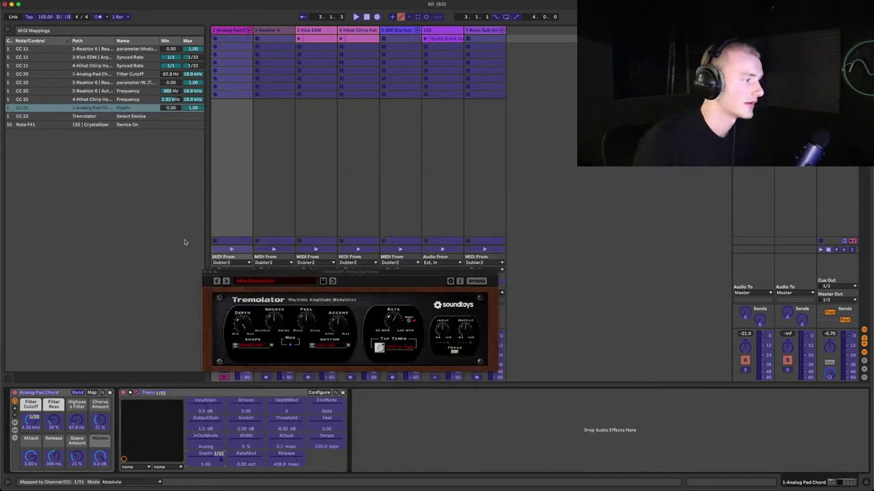
pyautogui.press('super+m')
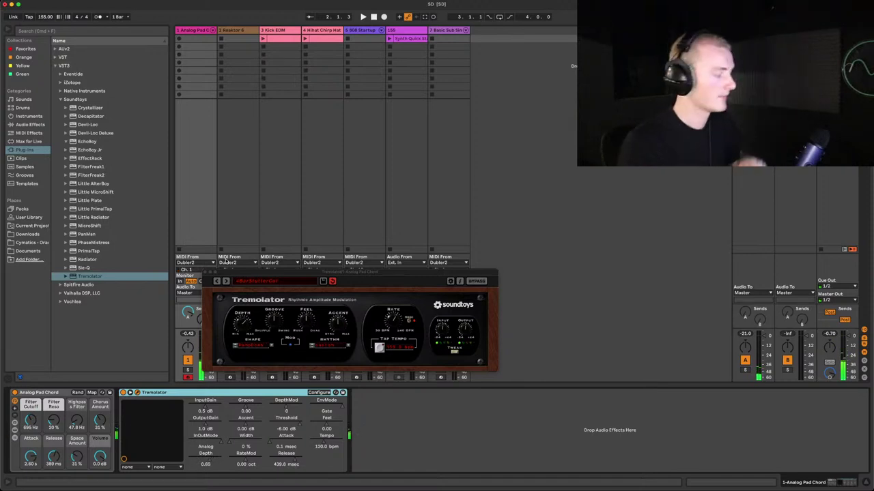
# Reassign the Tremolator's Select Device mapping to CC 21 with Dubler 2's eee dial.
pyautogui.press('super+m')
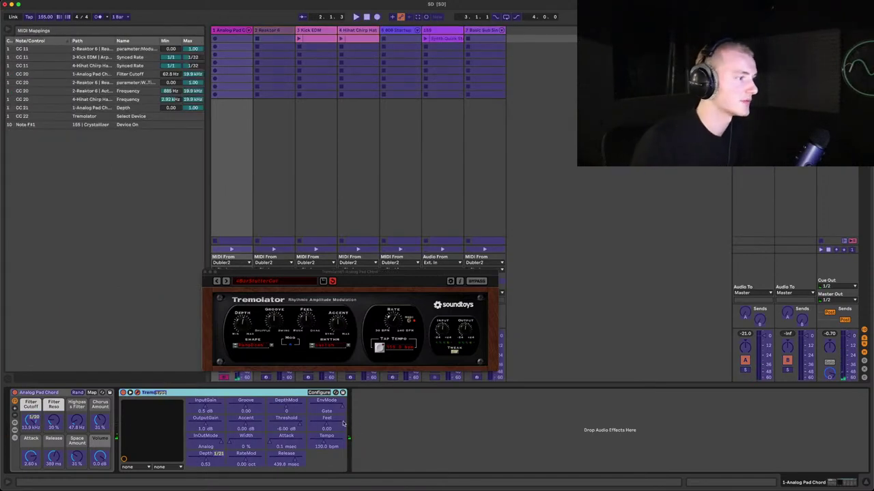
pyautogui.click(658, 480)
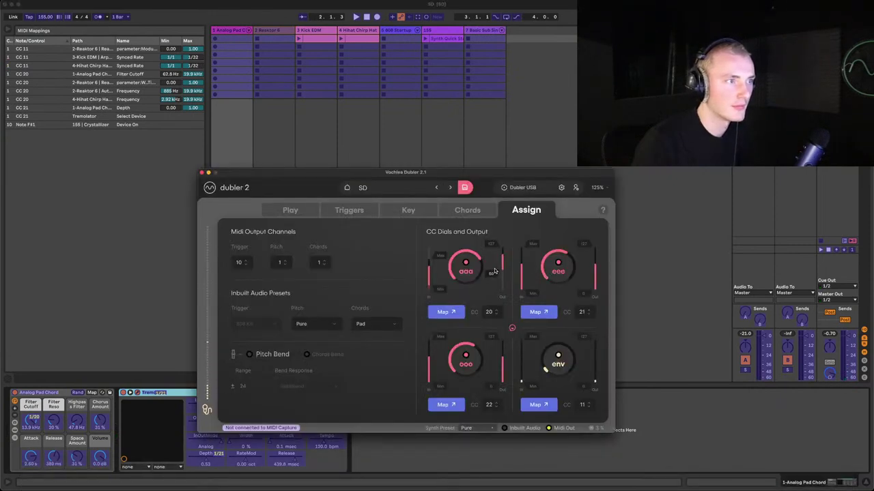
pyautogui.click(639, 251)
pyautogui.press('super+m')
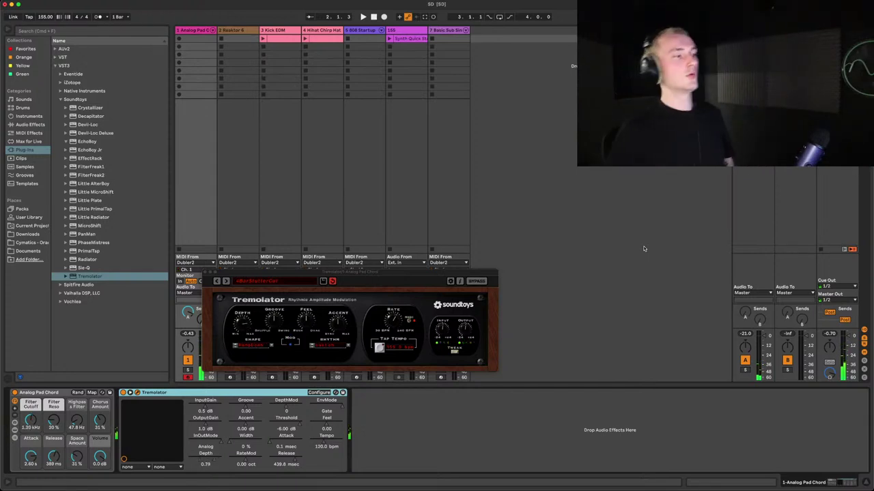
# Close the Tremolator window and add ValhallaSupermassive after the Tremolator on the Analog Pad Chord track.
pyautogui.click(206, 273)
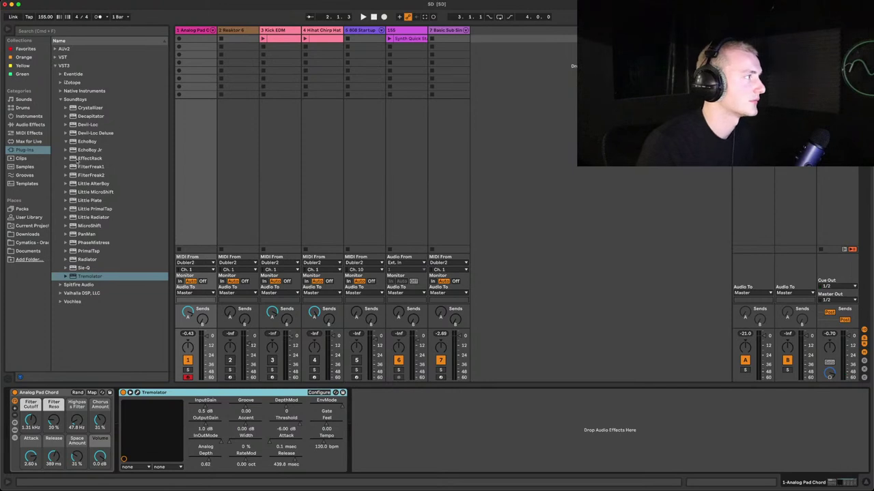
pyautogui.click(60, 99)
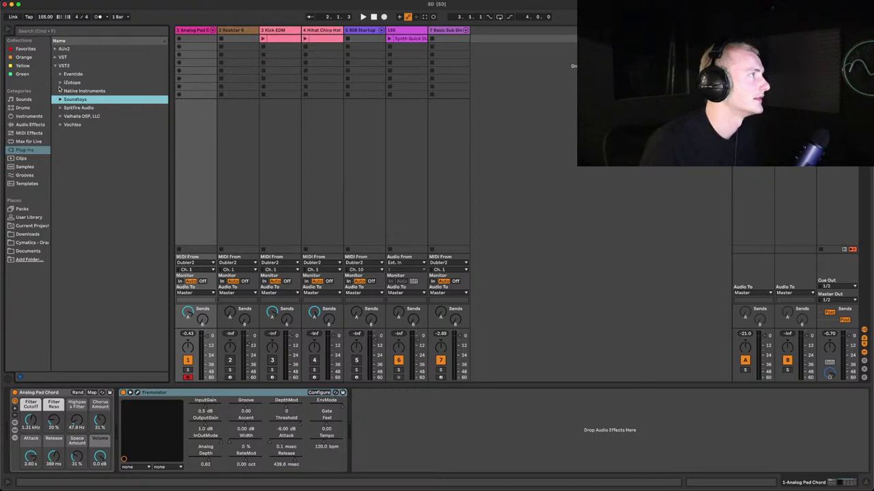
pyautogui.click(60, 116)
pyautogui.moveTo(96, 124); pyautogui.dragTo(396, 410)
# Load the HydraHarp preset from the C-Large reverbs into ValhallaSupermassive, set its mix to 0 %, and close its window.
pyautogui.click(411, 400)
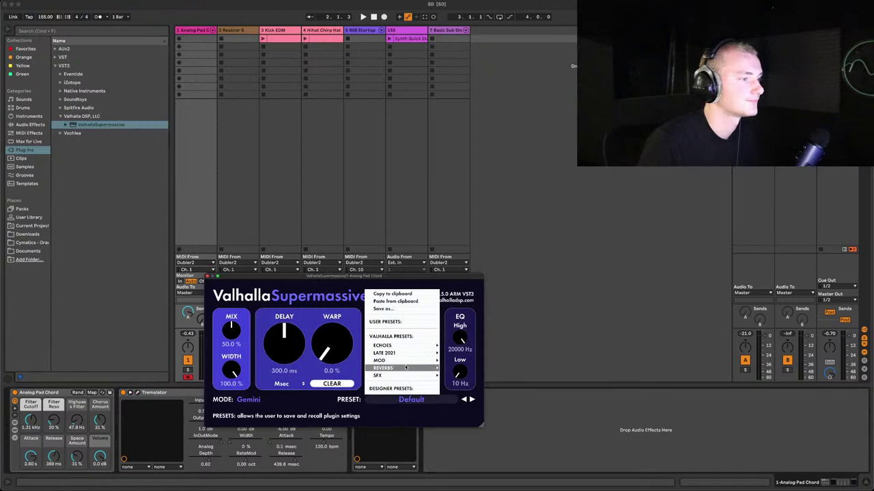
pyautogui.moveTo(406, 368)
pyautogui.moveTo(464, 360)
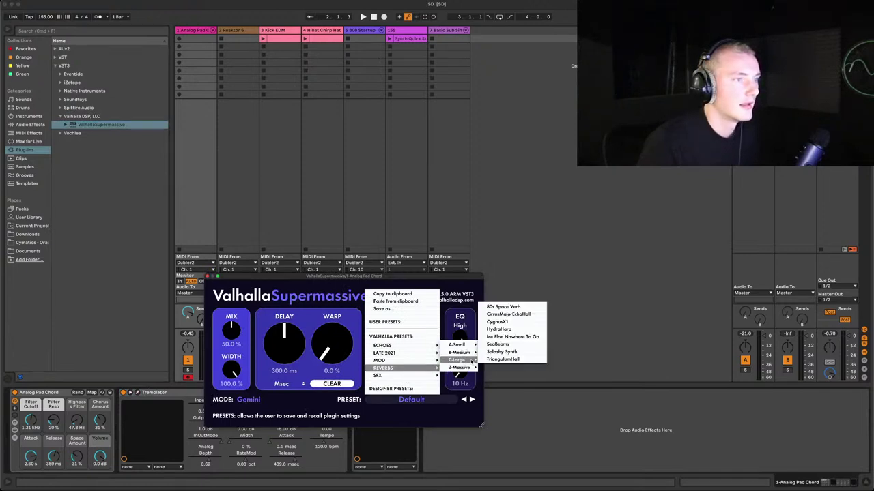
pyautogui.click(491, 330)
pyautogui.moveTo(380, 277); pyautogui.dragTo(521, 275)
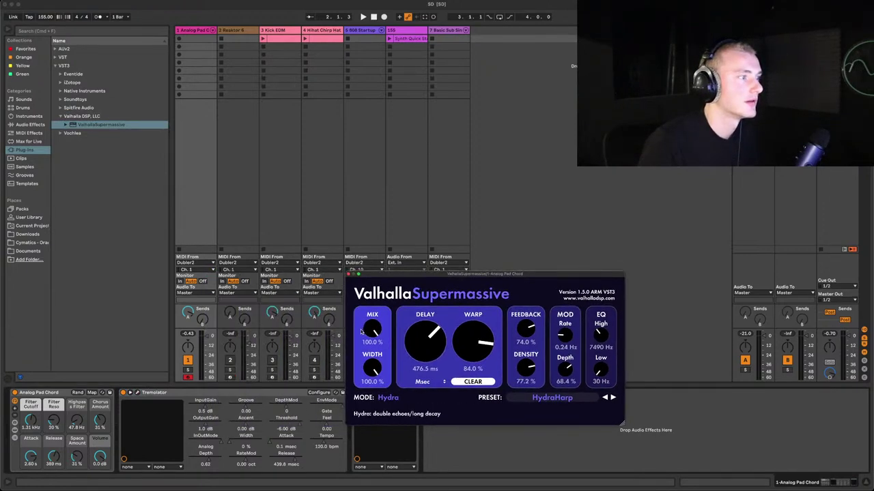
pyautogui.click(475, 443)
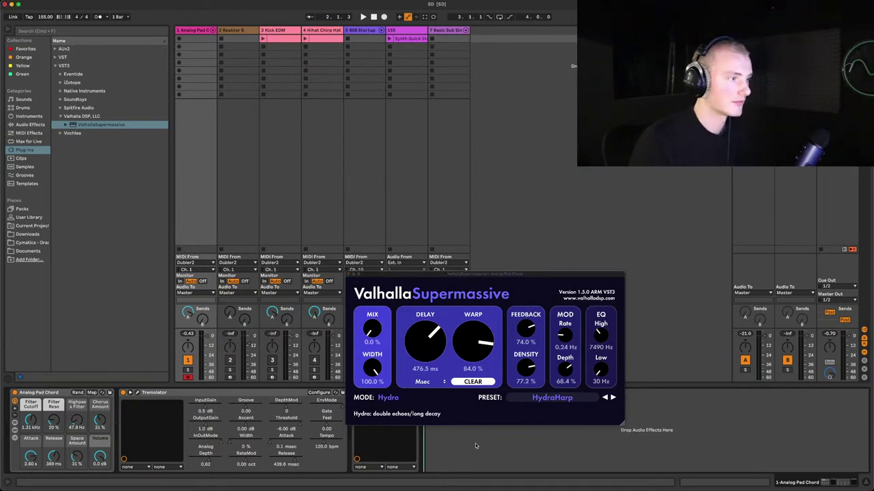
pyautogui.click(350, 276)
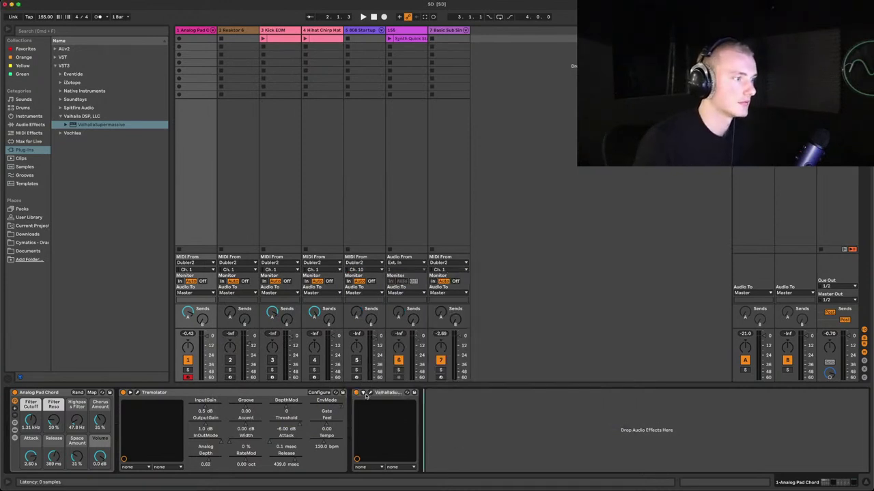
# Unfold ValhallaSupermassive's parameters and MIDI-map its Mix to Dubler 2's aaa dial on CC 20.
pyautogui.click(364, 393)
pyautogui.press('super+m')
pyautogui.click(437, 411)
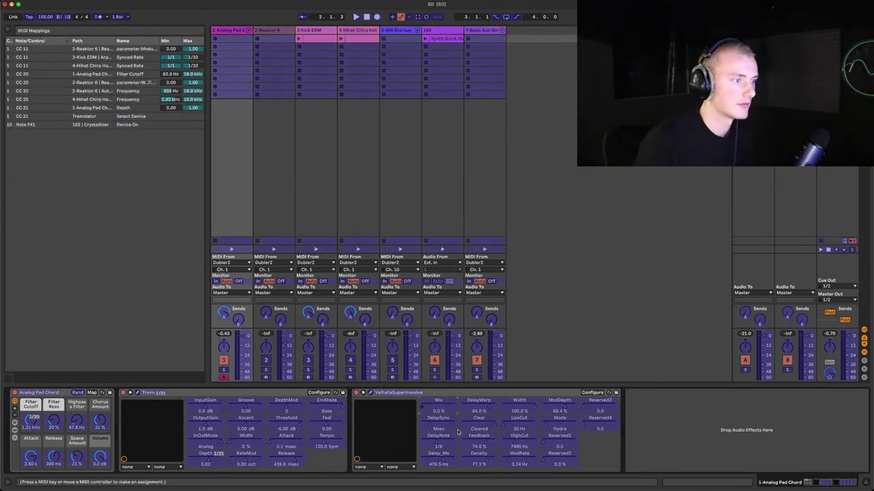
pyautogui.moveTo(546, 490)
pyautogui.click(659, 476)
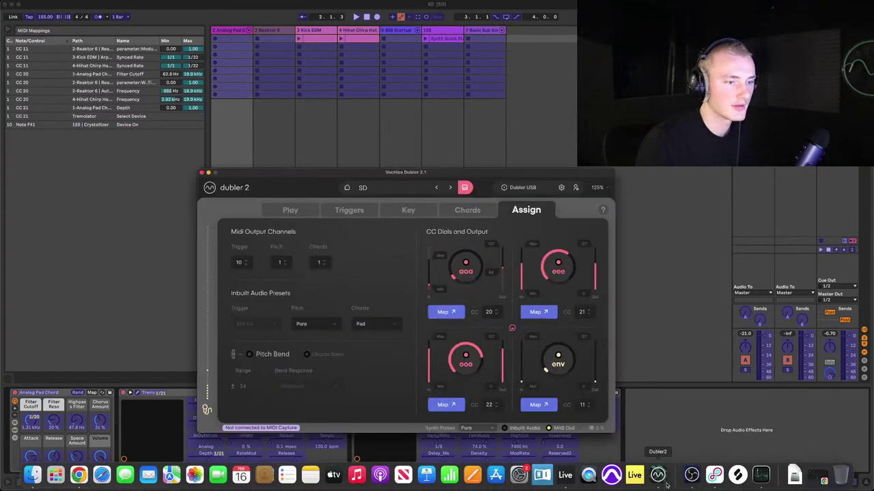
pyautogui.click(748, 282)
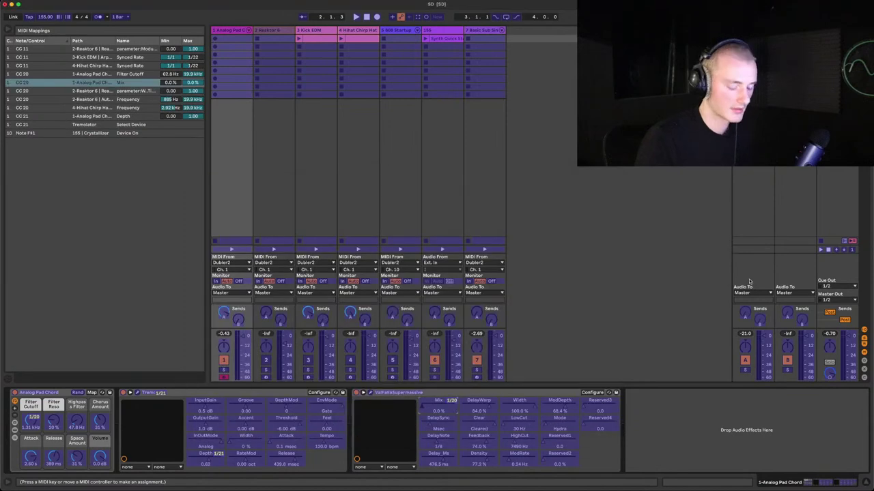
pyautogui.press('super+m')
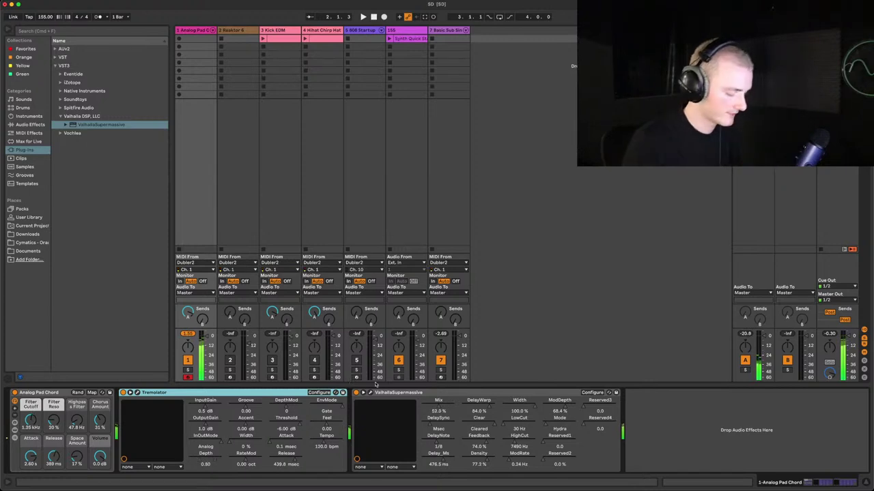
# Lower the aaa dial's minimum output to 0 in Dubler 2 and raise the Filter Cutoff mapping's minimum to about 409 Hz.
pyautogui.press('super+m')
pyautogui.click(450, 408)
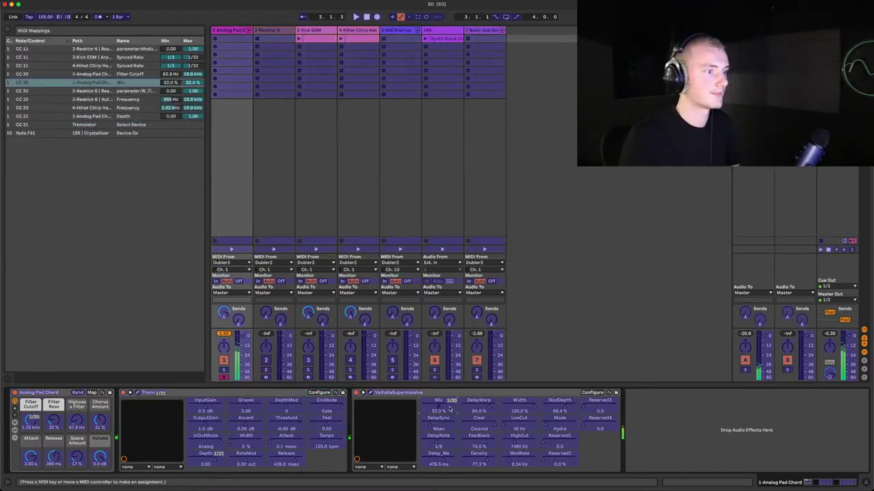
pyautogui.click(657, 476)
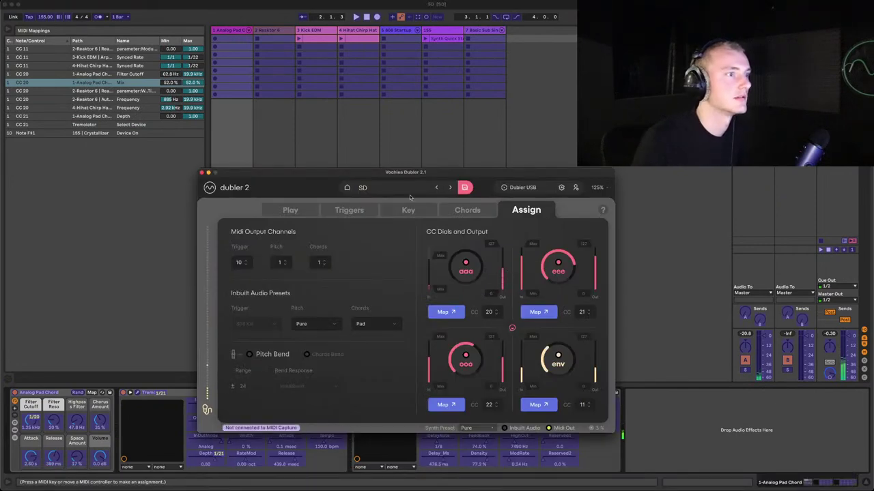
pyautogui.click(147, 214)
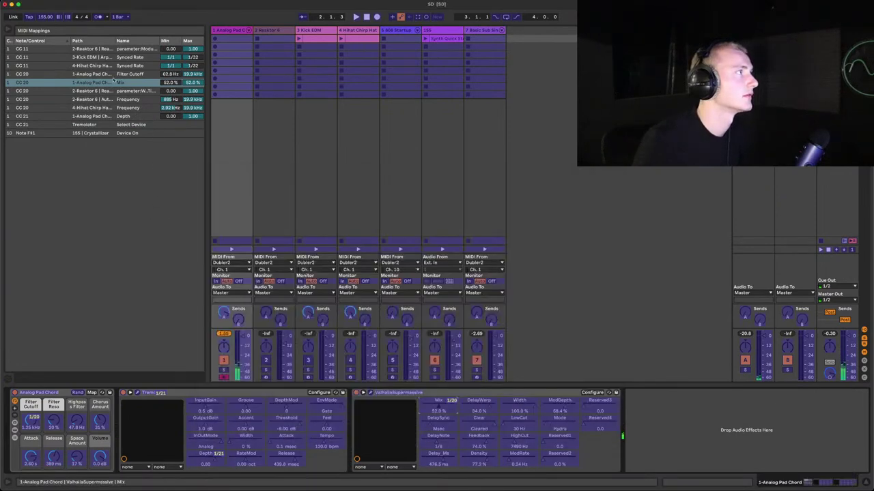
pyautogui.moveTo(170, 74); pyautogui.dragTo(170, 65)
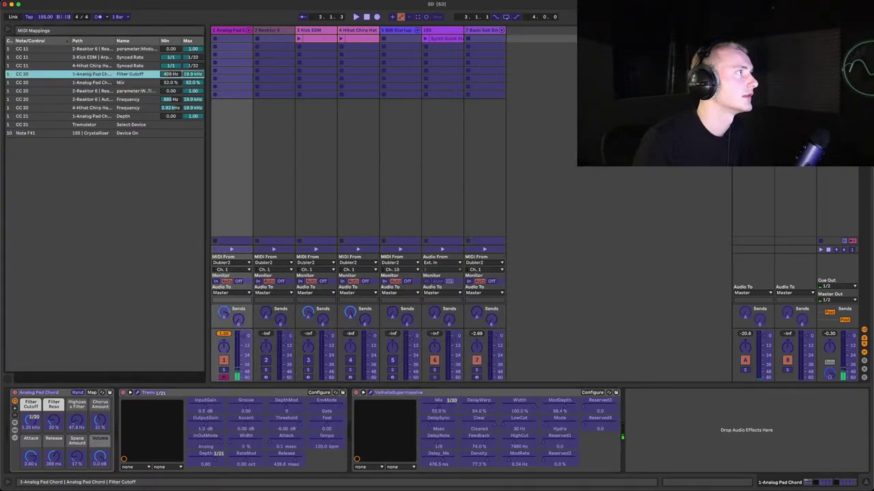
pyautogui.press('super+m')
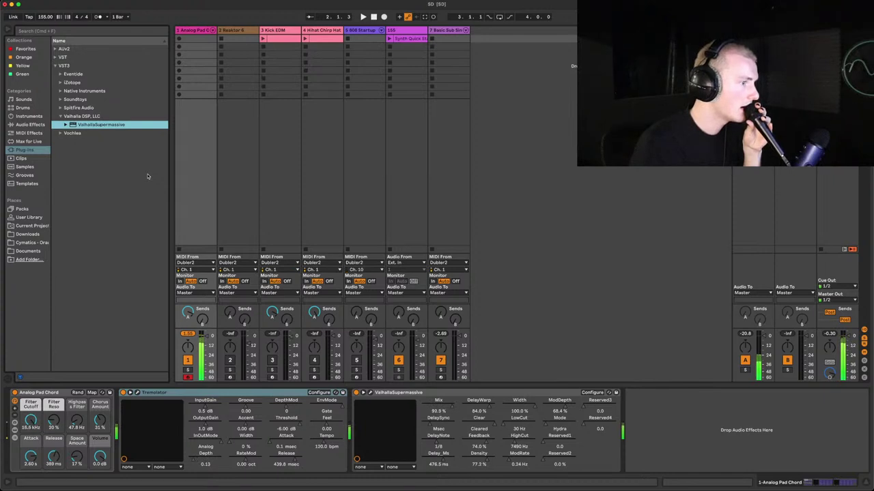
# Delete ValhallaSupermassive, the Tremolator and the Analog Pad Chord instrument from the first track.
pyautogui.click(432, 392)
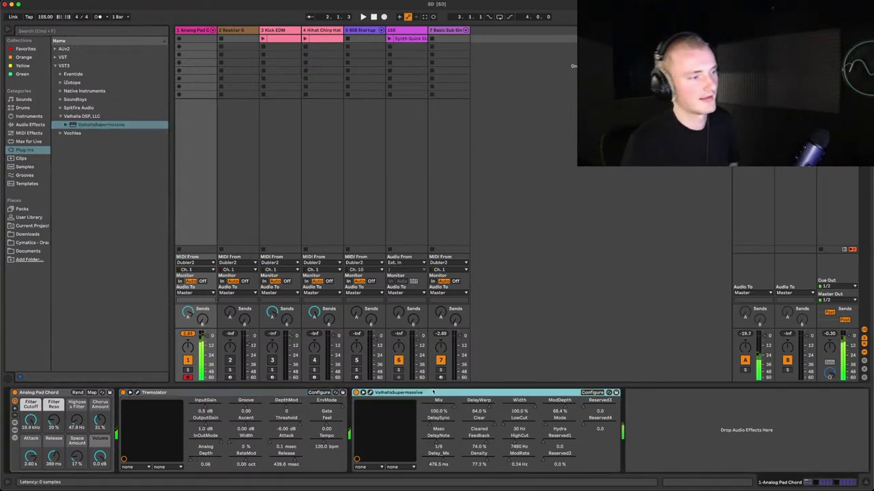
pyautogui.press('Delete')
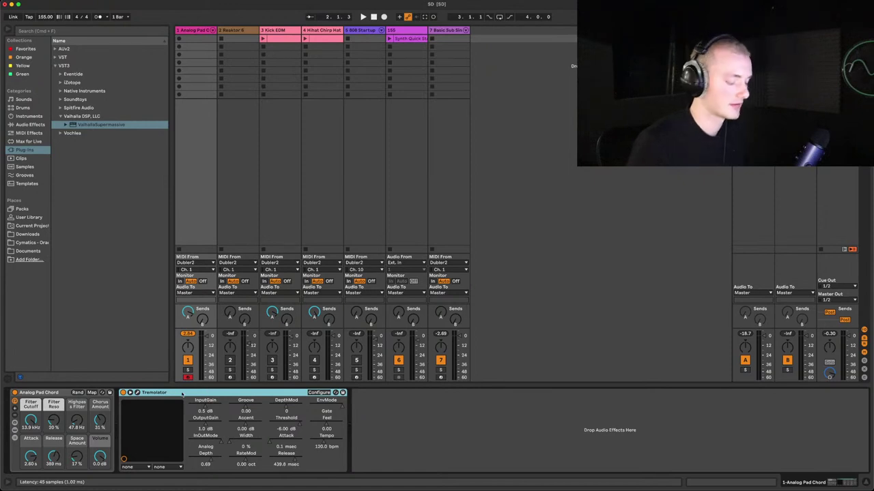
pyautogui.press('Delete')
pyautogui.click(57, 392)
pyautogui.press('Delete')
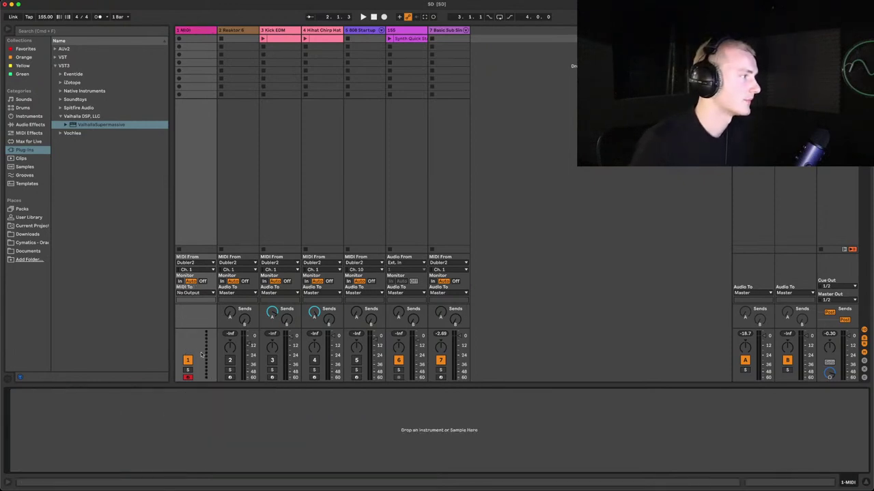
# Browse to the Piano & Keys presets of the Instrument Rack, collapsing the Dynamics and Pad folders.
pyautogui.moveTo(337, 486)
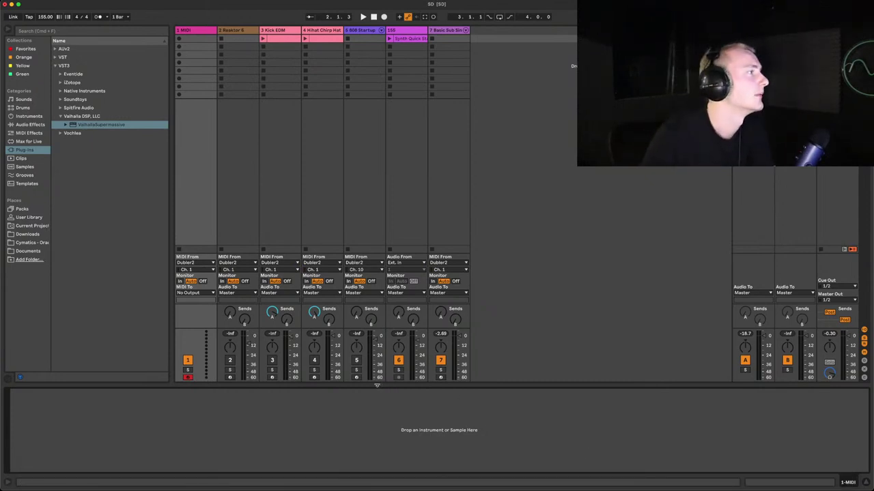
pyautogui.click(28, 125)
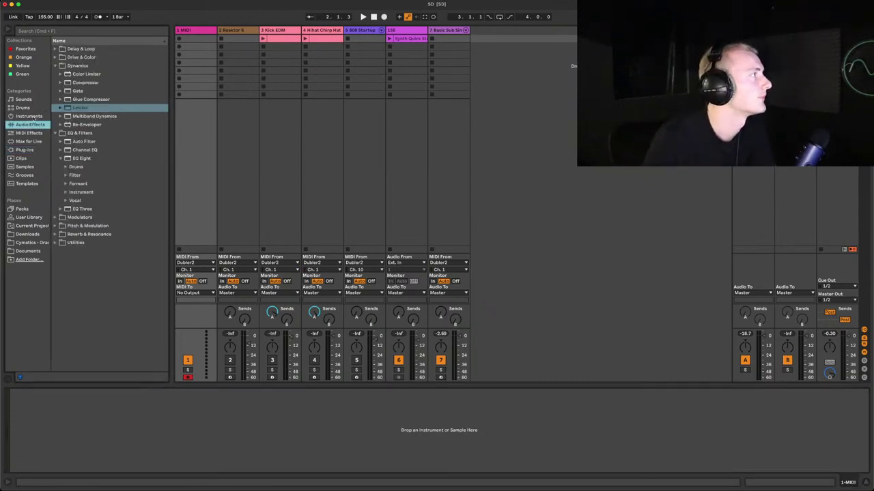
pyautogui.click(57, 65)
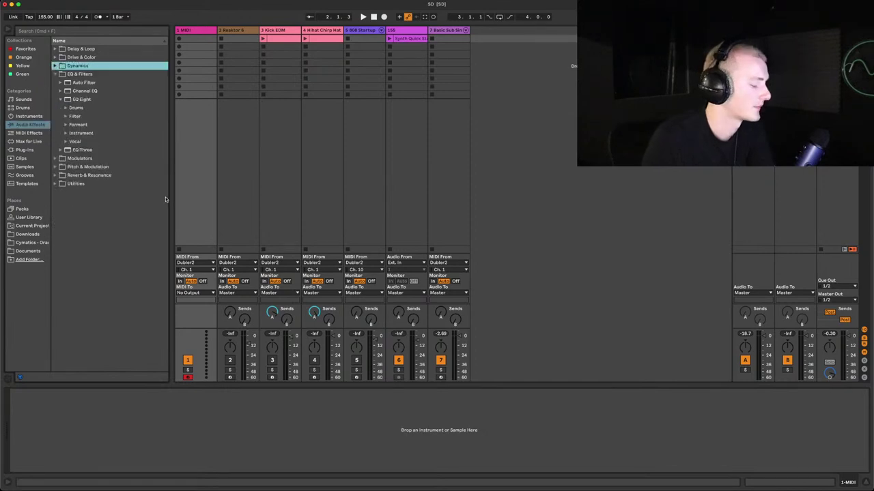
pyautogui.click(28, 116)
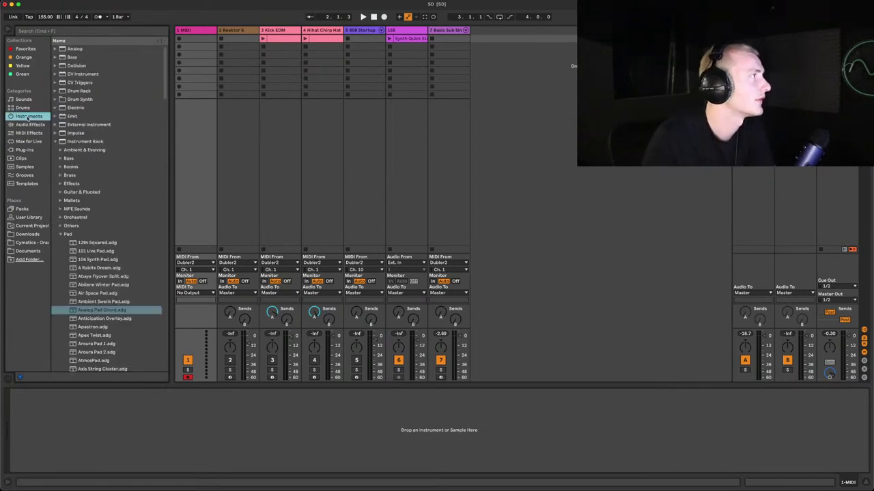
pyautogui.click(60, 234)
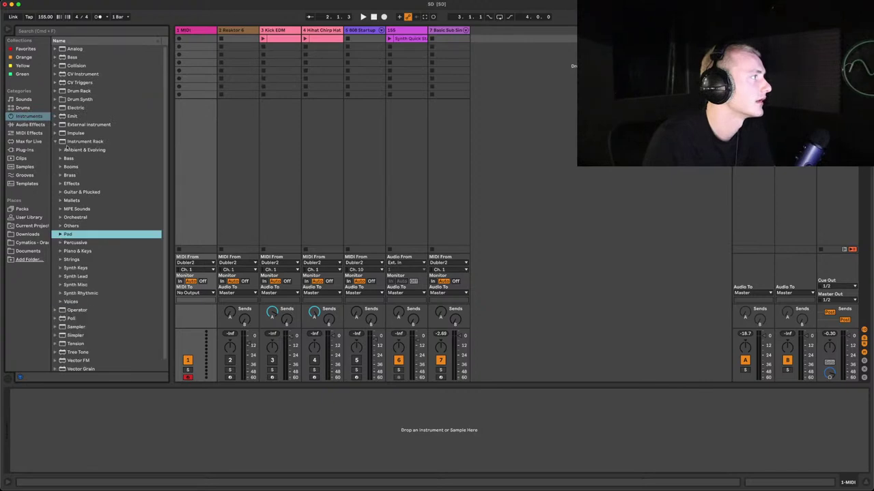
pyautogui.click(61, 251)
# Audition several Piano & Keys presets and load Dark Chord Piano.adg onto the first track.
pyautogui.click(94, 293)
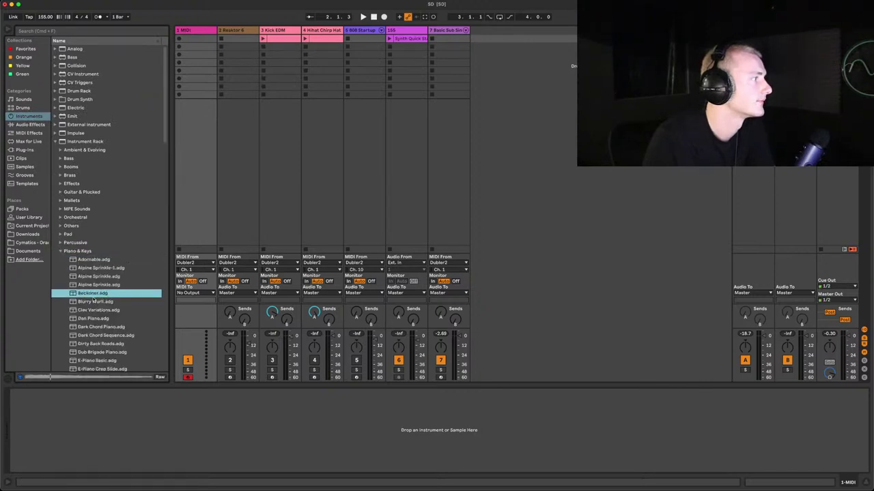
pyautogui.click(93, 264)
pyautogui.click(94, 275)
pyautogui.scroll(-3, 102, 286)
pyautogui.click(102, 290)
pyautogui.scroll(-3, 102, 290)
pyautogui.click(102, 290)
pyautogui.click(91, 256)
pyautogui.click(93, 248)
pyautogui.click(99, 257)
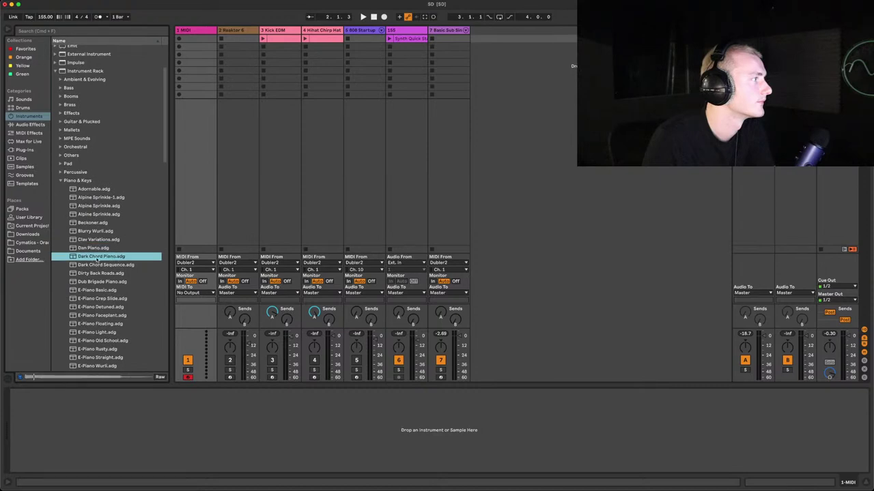
pyautogui.press('Return')
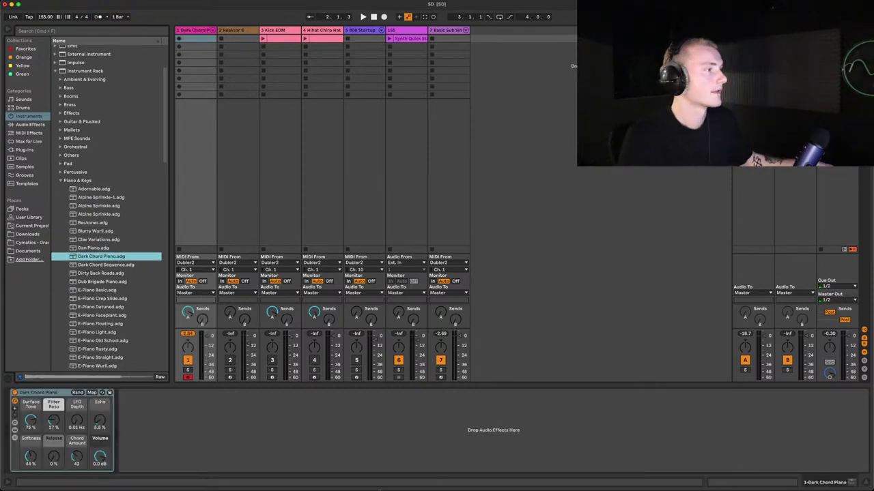
# Switch to Dubler 2's Play page to try the piano by voice, and return to Ableton Live.
pyautogui.click(657, 474)
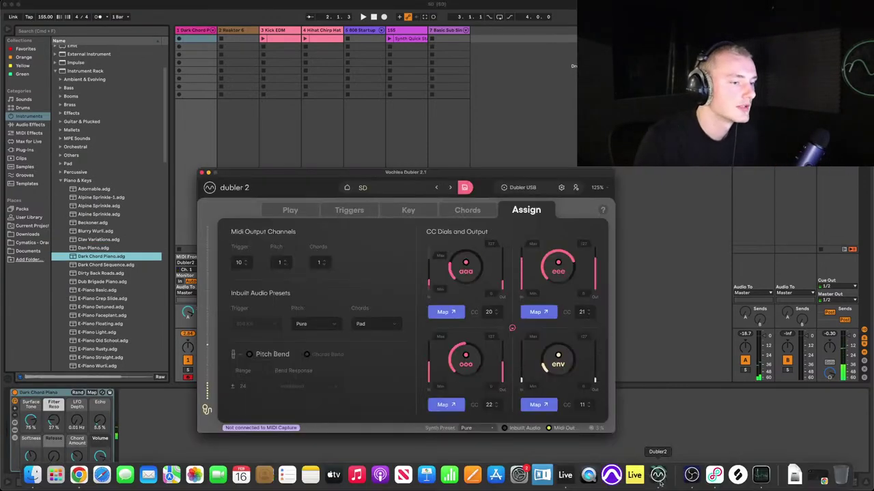
pyautogui.click(290, 210)
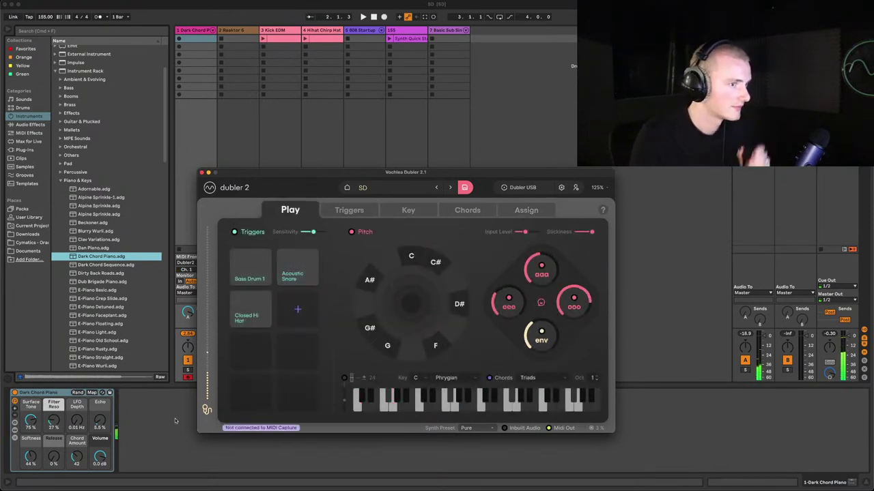
pyautogui.click(153, 413)
# Replace the first track's instrument with FM Piano Classic.adg and turn the track's send A fully down.
pyautogui.scroll(-5, 96, 307)
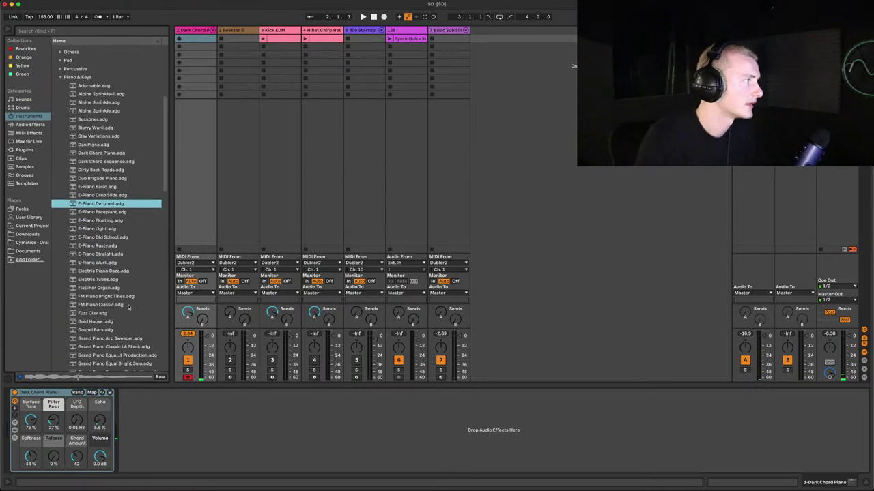
pyautogui.click(92, 321)
pyautogui.click(97, 331)
pyautogui.click(97, 314)
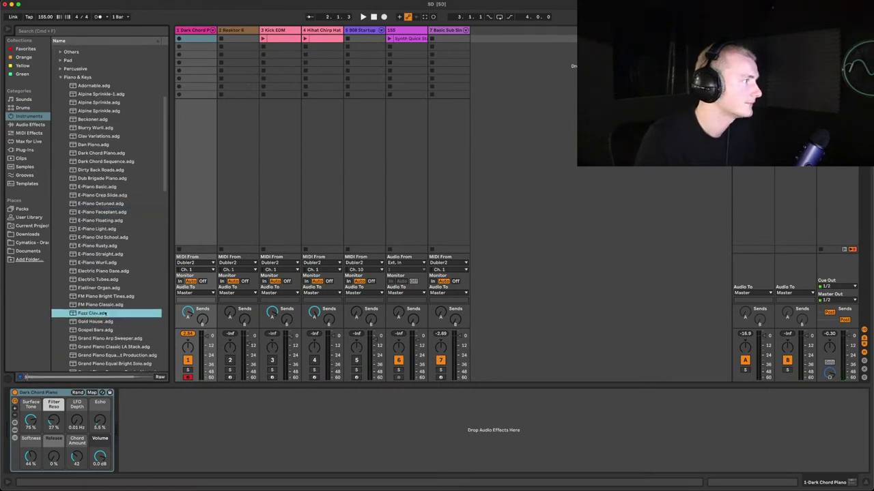
pyautogui.click(112, 305)
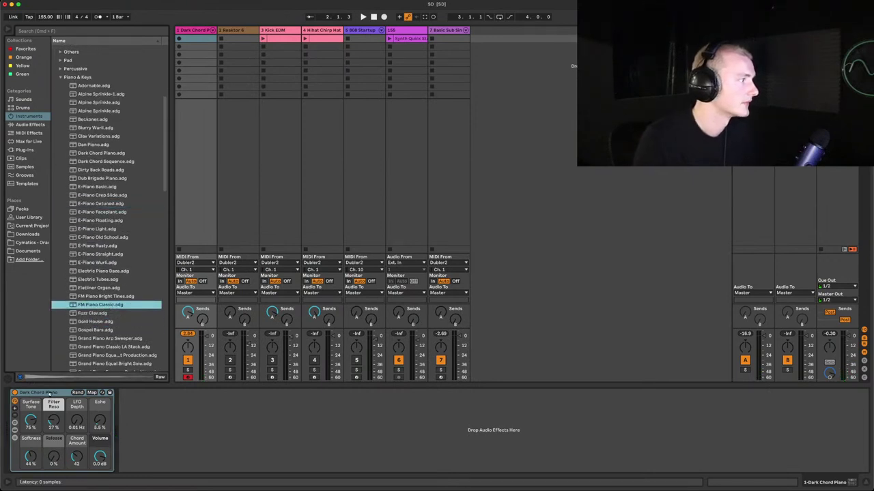
pyautogui.press('Return')
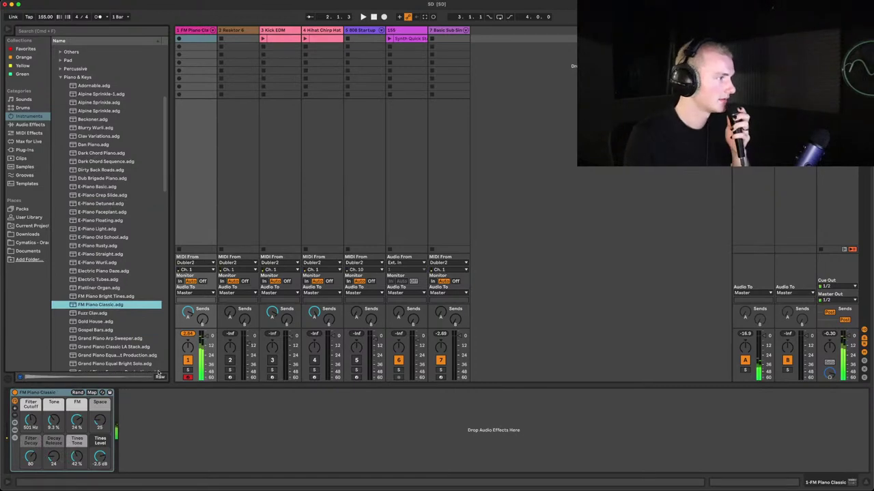
pyautogui.click(205, 341)
pyautogui.moveTo(208, 338); pyautogui.dragTo(203, 340)
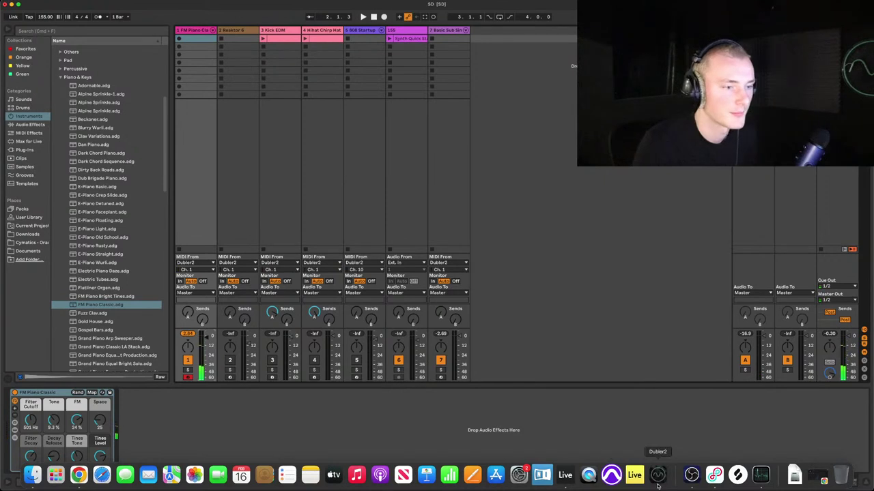
# Switch to Dubler 2, turn Chords off and set the MIDI output octave to 1.
pyautogui.click(658, 475)
pyautogui.click(596, 376)
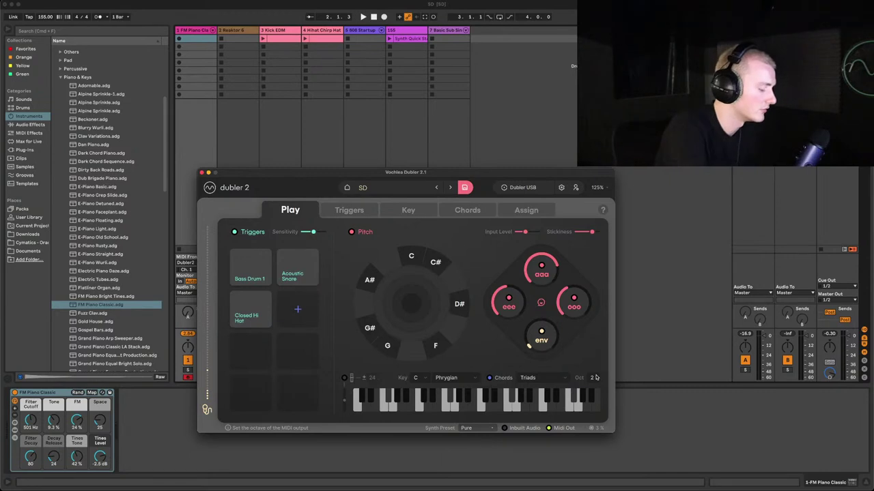
pyautogui.click(447, 208)
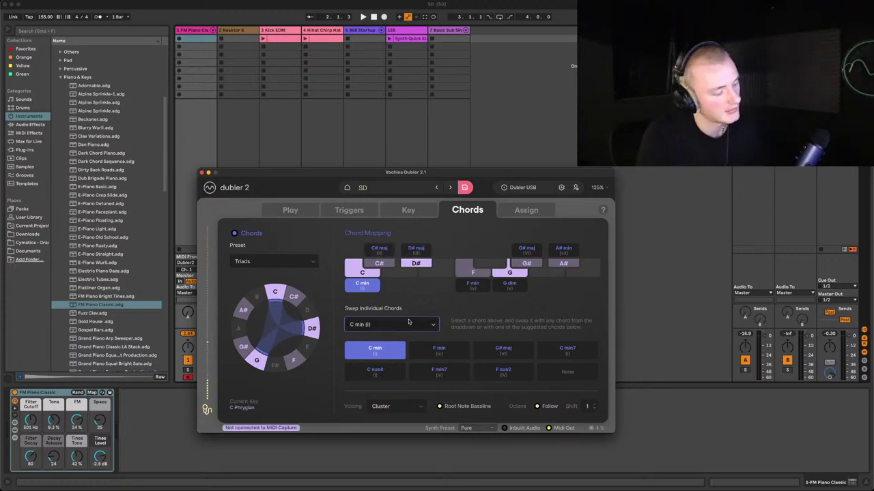
pyautogui.click(290, 210)
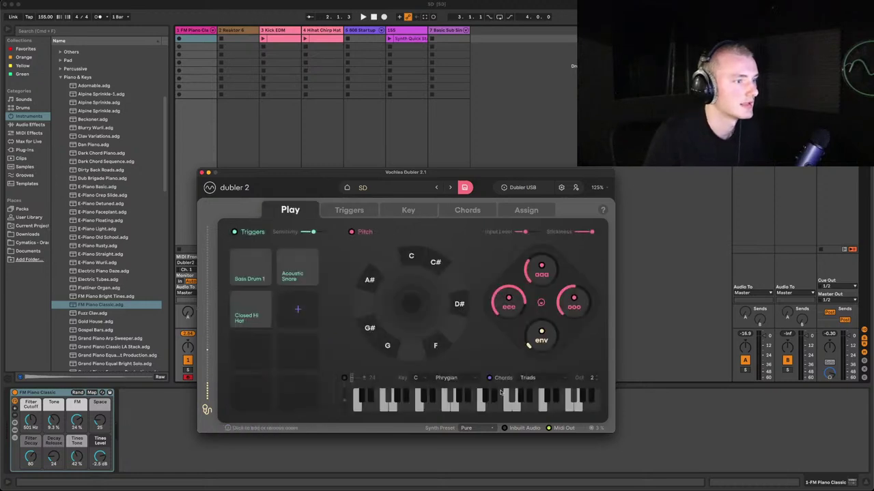
pyautogui.click(496, 378)
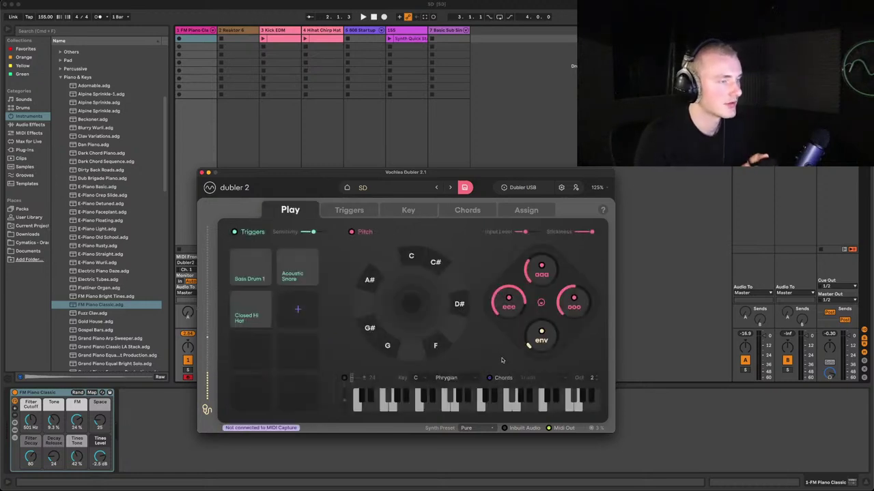
pyautogui.click(594, 380)
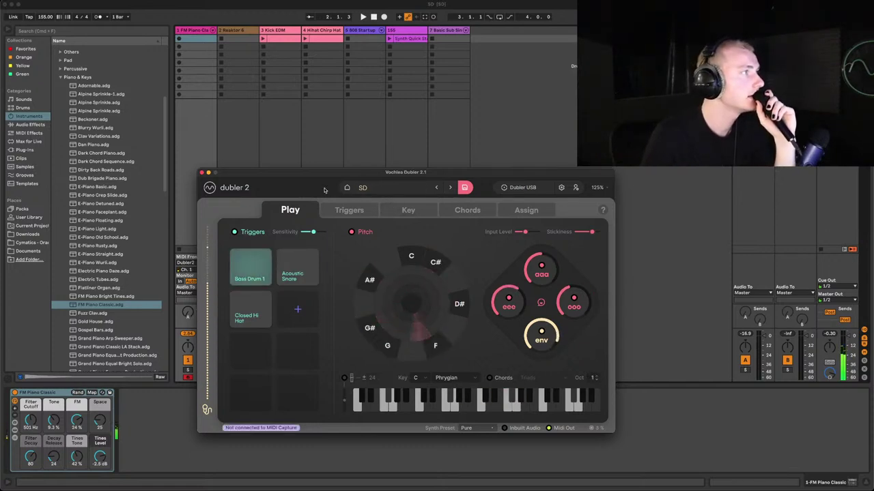
# Move the Dubler 2 window clear of the first track and change the scale to Major.
pyautogui.moveTo(328, 172); pyautogui.dragTo(416, 181)
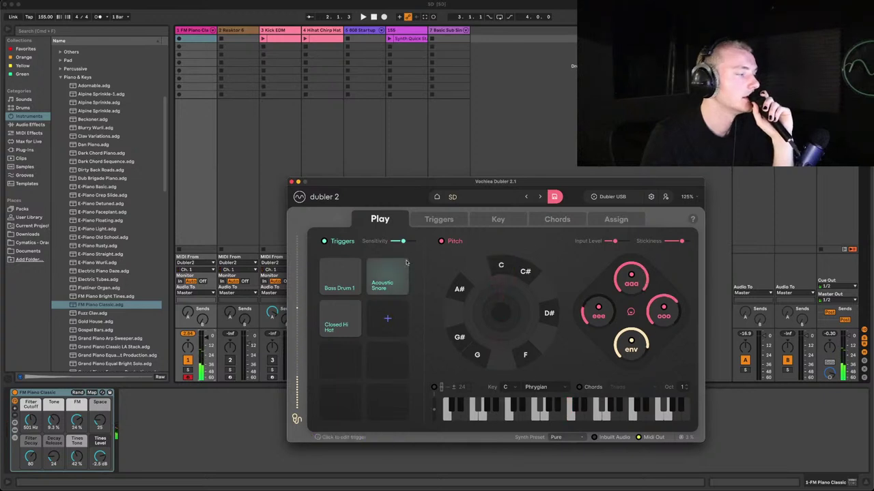
pyautogui.click(538, 387)
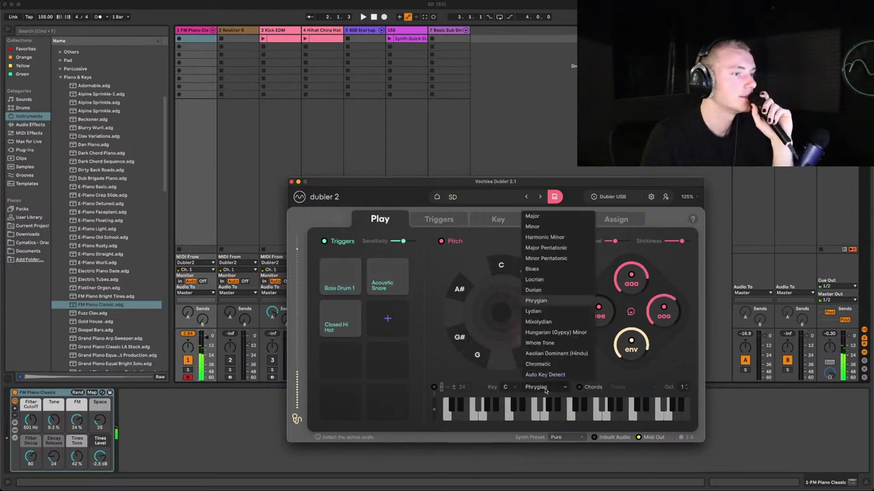
pyautogui.click(546, 217)
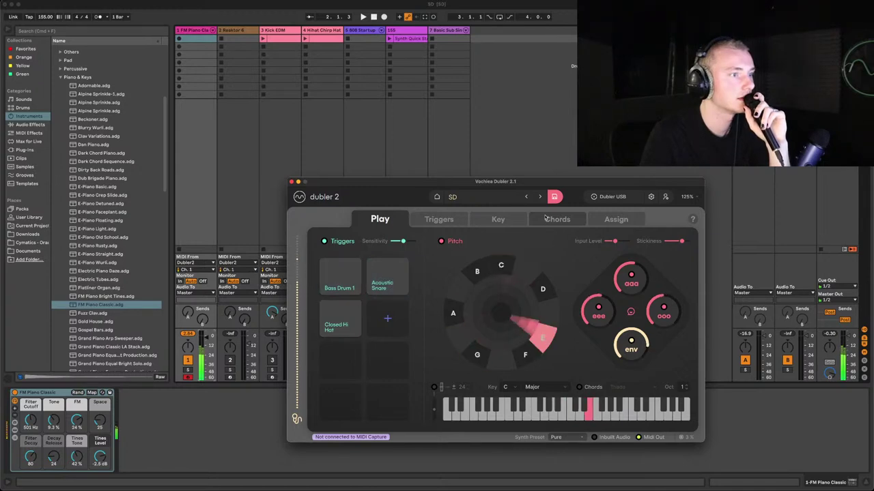
# Return to Ableton Live and browse the MIDI Effects down to the Chord presets.
pyautogui.click(180, 421)
pyautogui.click(28, 133)
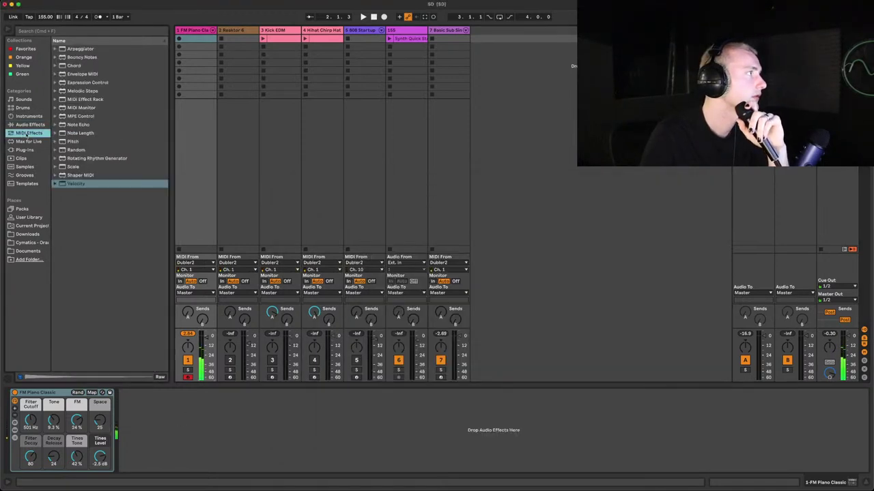
pyautogui.click(72, 65)
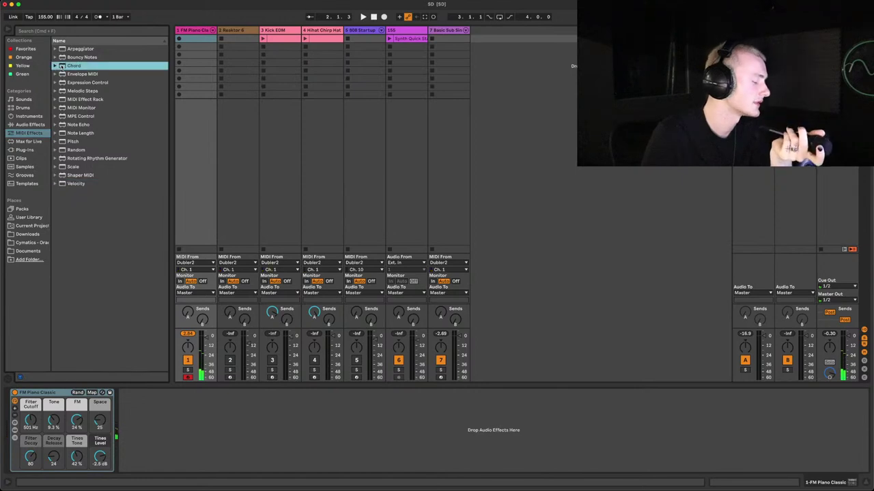
pyautogui.click(55, 66)
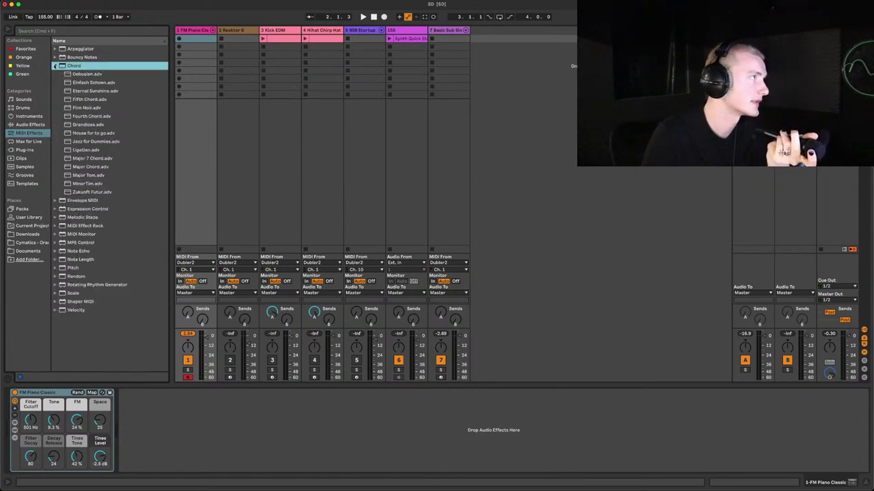
# Try Chord on the piano track with shifts of +3 st and +5 st, try its Fifth and Major 7 presets, and remove it.
pyautogui.moveTo(69, 66); pyautogui.dragTo(26, 420)
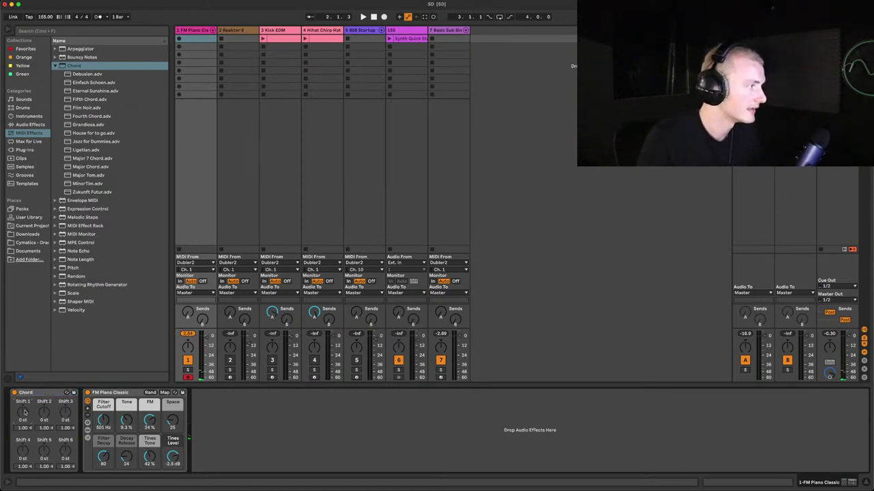
pyautogui.moveTo(24, 415); pyautogui.dragTo(43, 412)
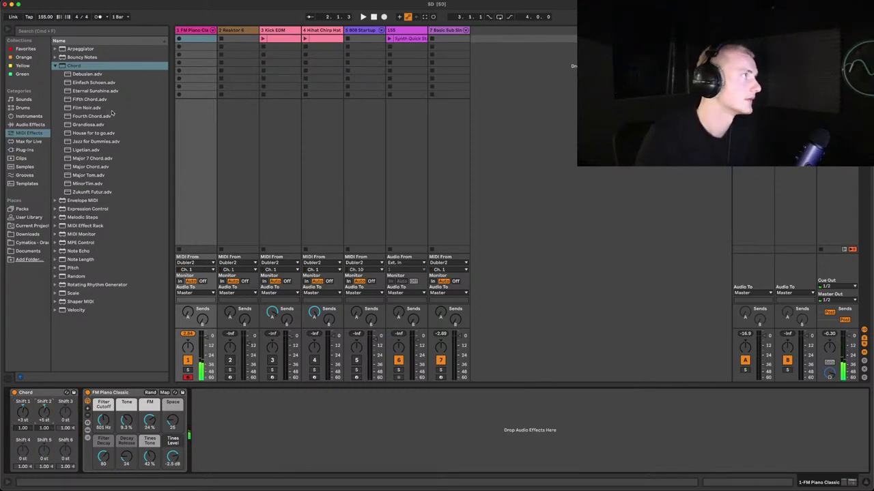
pyautogui.moveTo(86, 101); pyautogui.dragTo(46, 390)
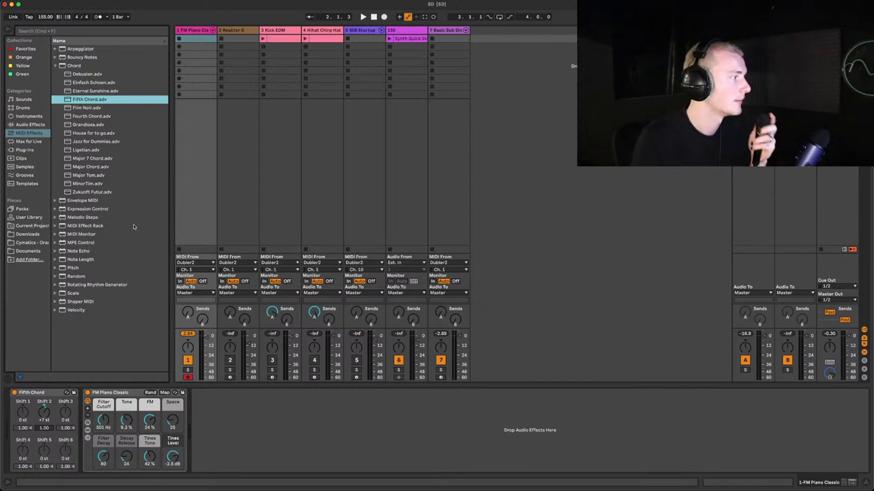
pyautogui.moveTo(92, 158); pyautogui.dragTo(82, 420)
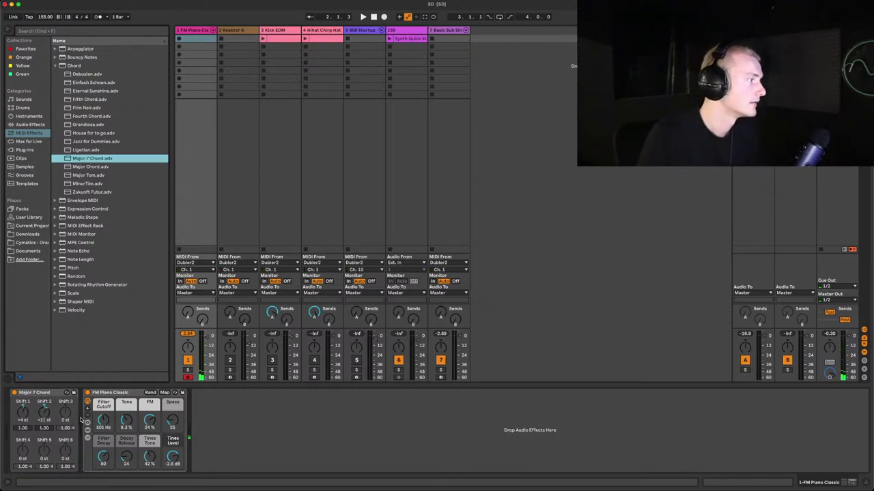
pyautogui.click(43, 398)
pyautogui.press('Delete')
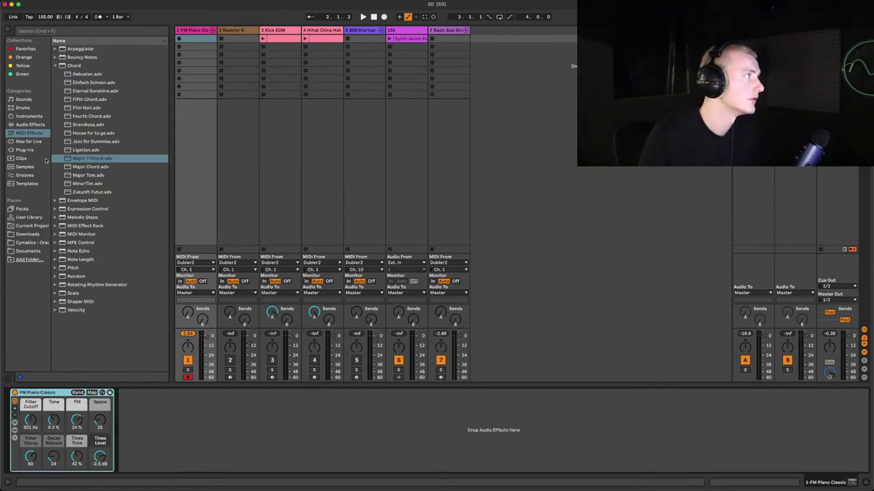
# Insert the Major Chord, MinorTim and Major 7 Chord presets as separate devices before FM Piano Classic.
pyautogui.moveTo(75, 161); pyautogui.dragTo(17, 403)
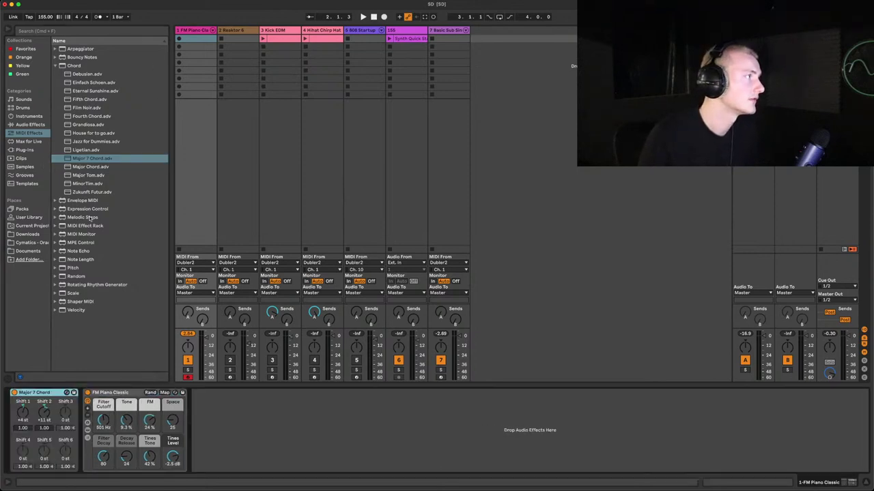
pyautogui.moveTo(76, 167); pyautogui.dragTo(53, 300)
pyautogui.moveTo(6, 418); pyautogui.dragTo(9, 415)
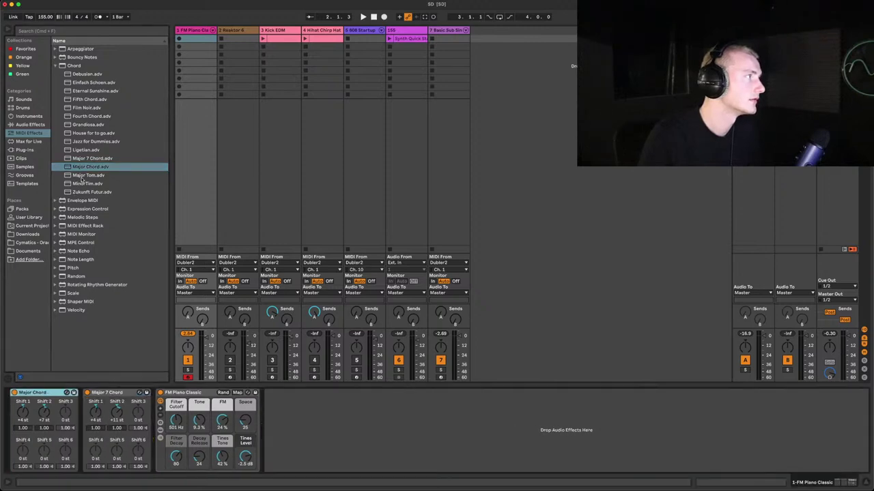
pyautogui.click(81, 184)
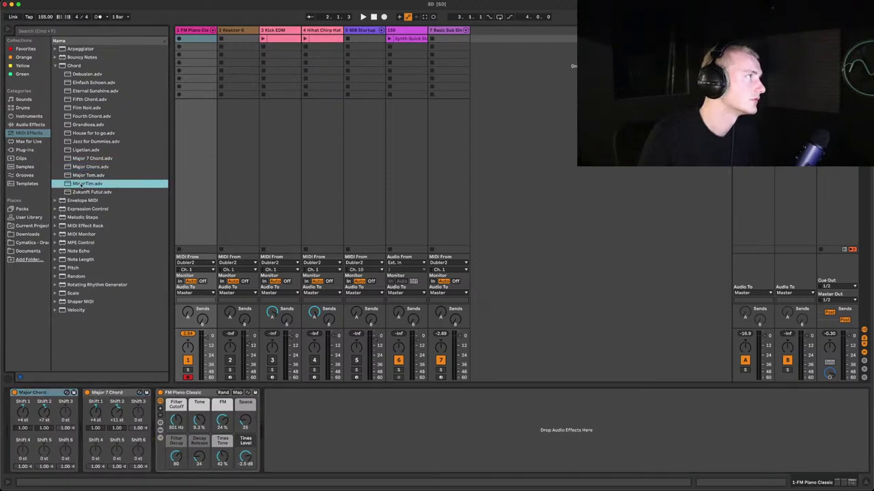
pyautogui.moveTo(94, 353); pyautogui.dragTo(83, 411)
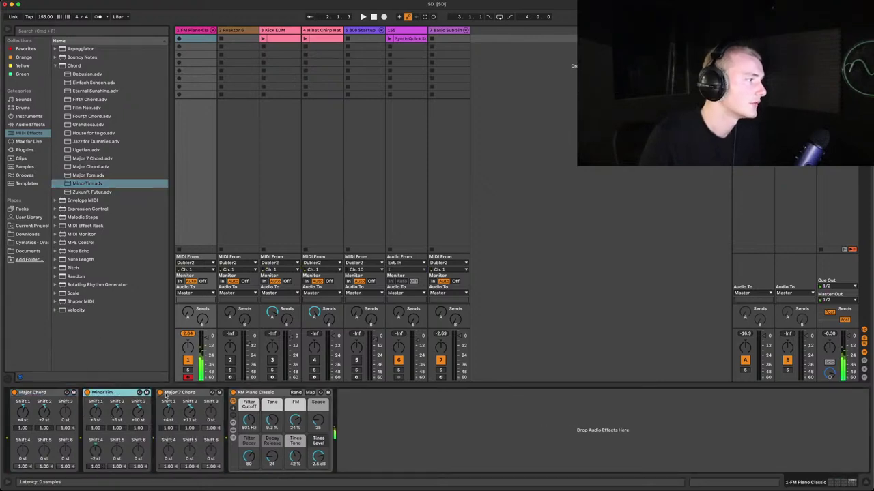
# Compare the three chord devices by enabling them one at a time, leaving all of them switched off.
pyautogui.click(87, 393)
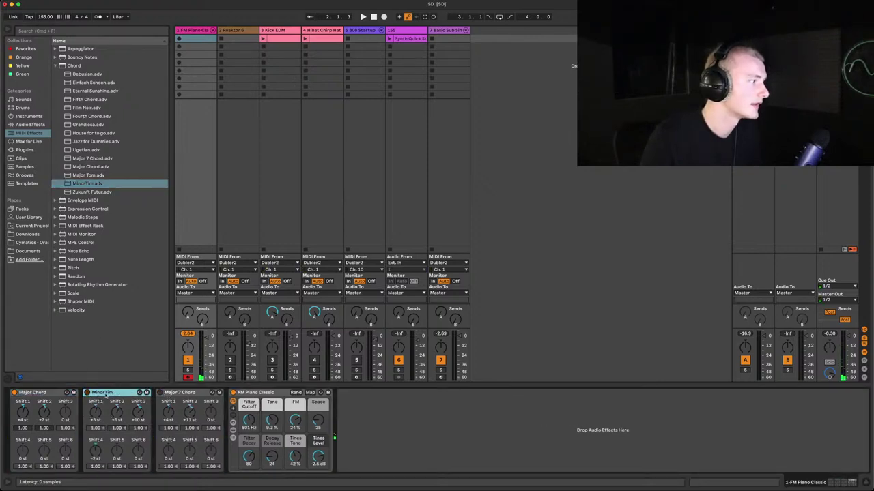
pyautogui.click(44, 403)
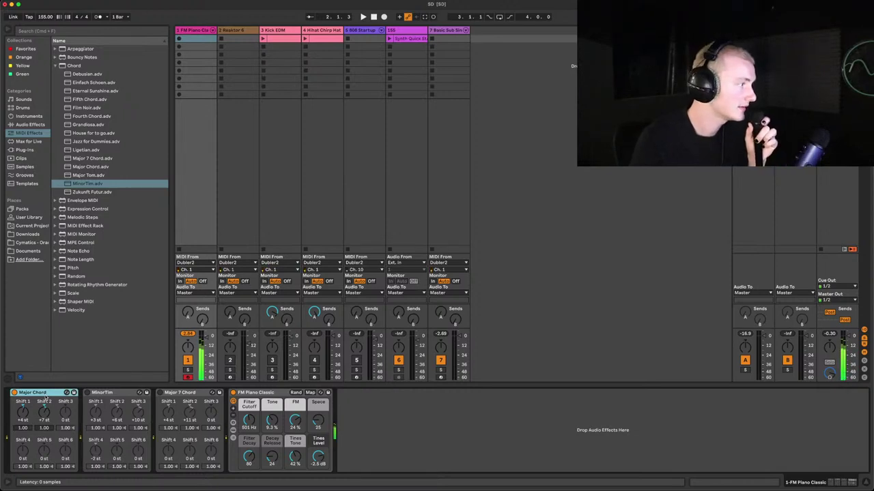
pyautogui.click(13, 393)
pyautogui.click(88, 393)
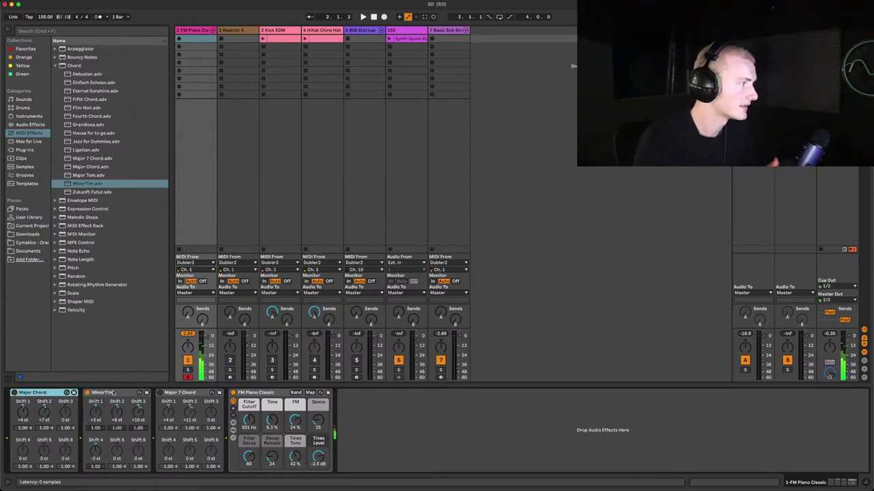
pyautogui.click(88, 393)
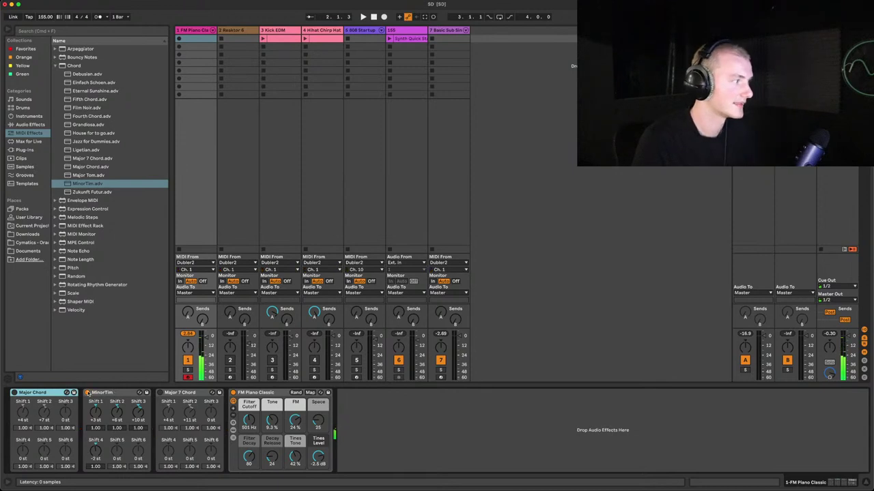
pyautogui.click(160, 393)
pyautogui.click(179, 393)
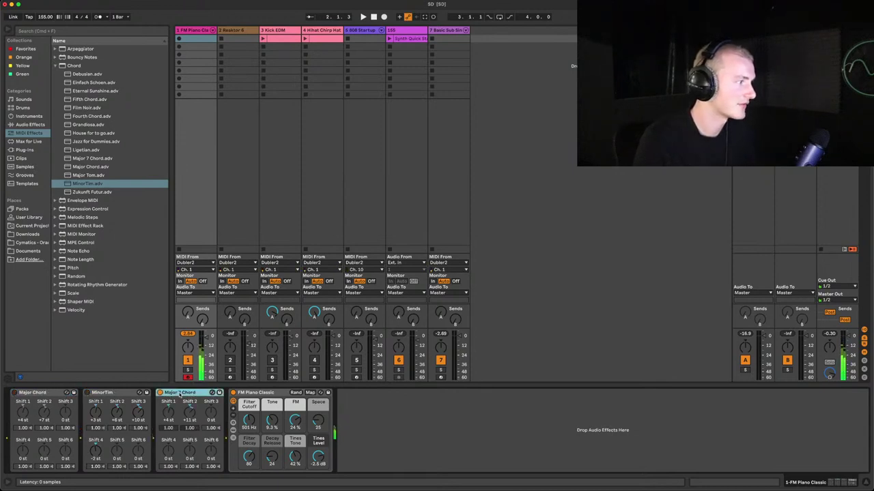
pyautogui.click(160, 393)
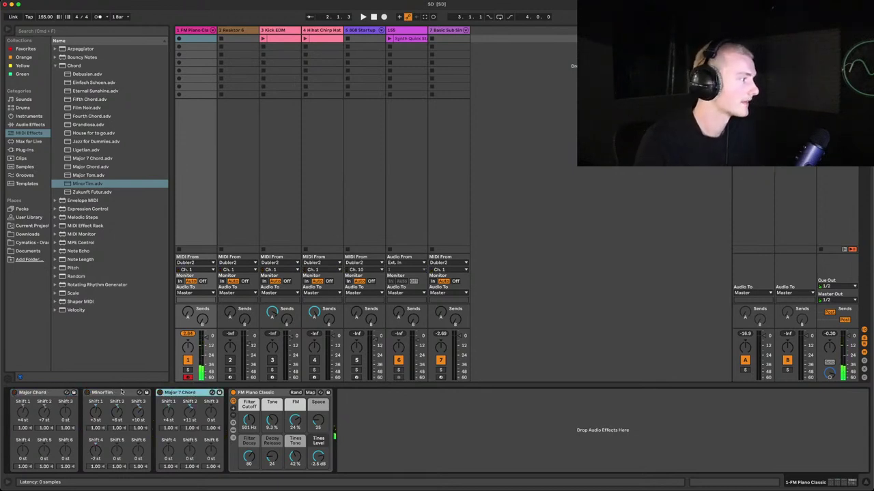
# Delete the MinorTim device and insert the Debusian.adv preset between Major Chord and Major 7 Chord.
pyautogui.click(121, 393)
pyautogui.press('Delete')
pyautogui.moveTo(98, 374); pyautogui.dragTo(85, 427)
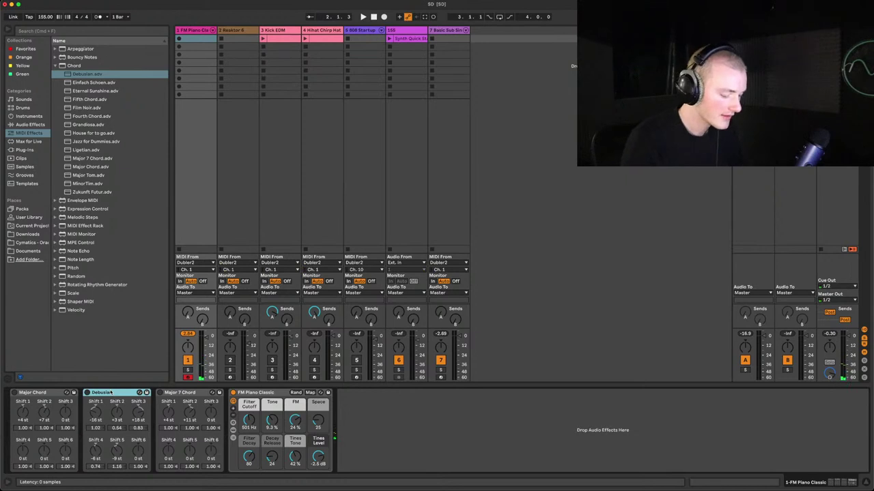
# Open MIDI mapping and remove the CC 22 mapping from the Debusian device.
pyautogui.press('super+m')
pyautogui.click(102, 393)
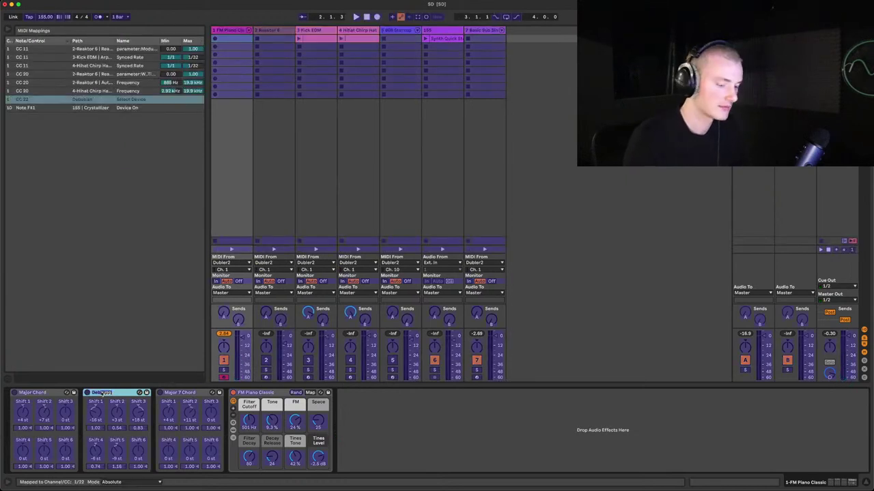
pyautogui.press('BackSpace')
# Map Dubler 2's aaa dial (CC 20) to Major Chord's on/off switch and the eee dial (CC 21) to Debusian's.
pyautogui.click(15, 396)
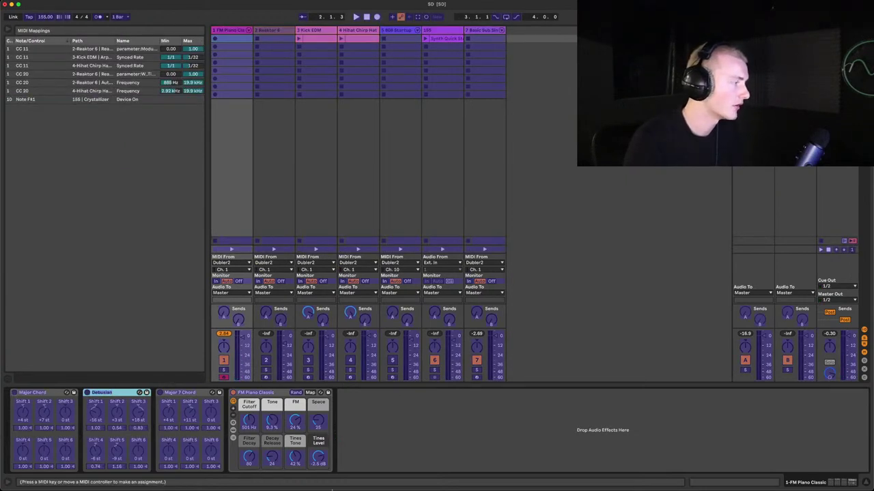
pyautogui.moveTo(566, 484)
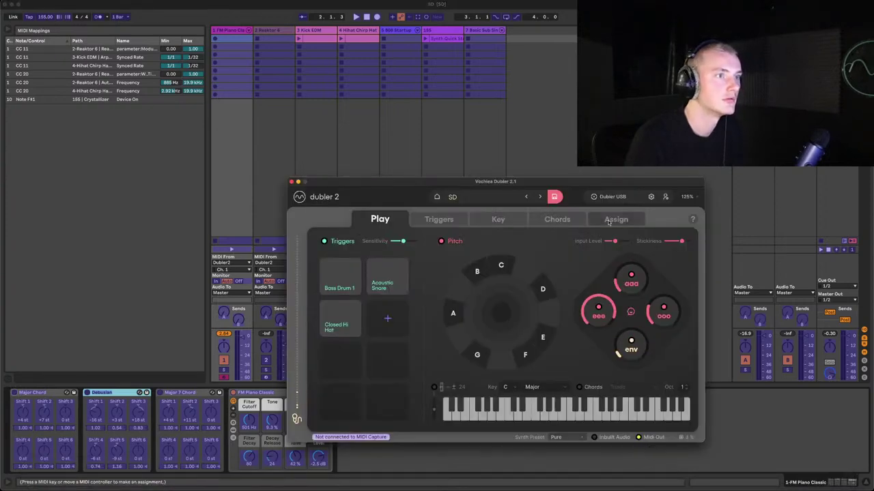
pyautogui.click(608, 221)
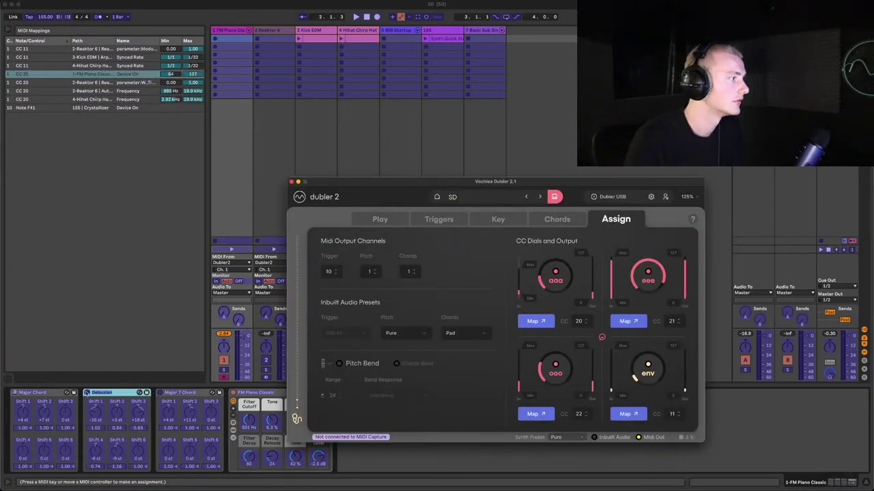
pyautogui.click(296, 418)
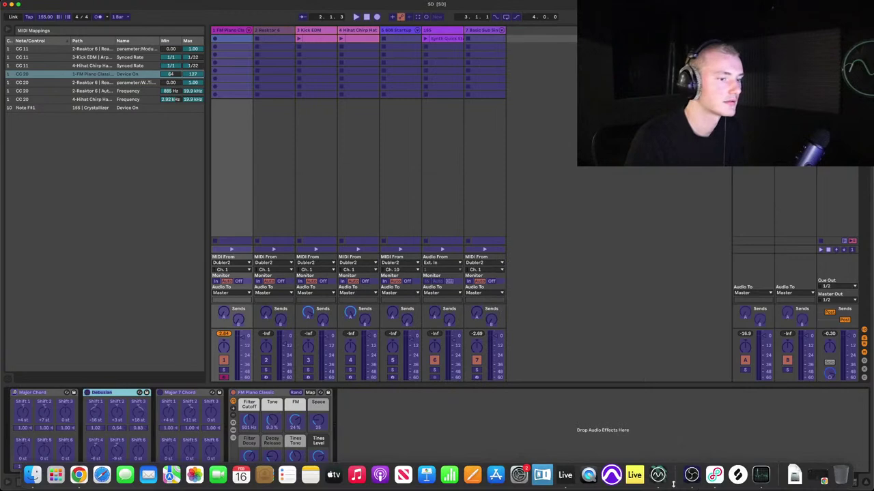
pyautogui.click(658, 476)
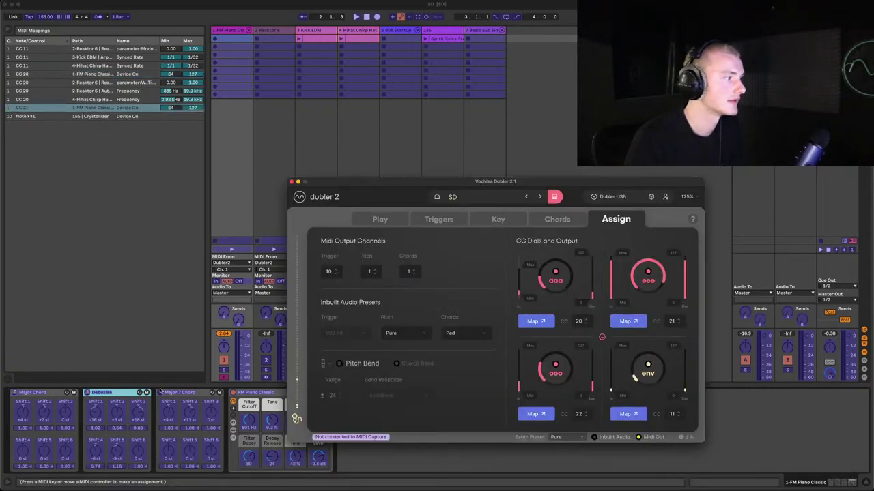
# Map Dubler 2's ooo dial (CC 22) to Major 7 Chord's on/off switch and leave MIDI mapping.
pyautogui.click(160, 395)
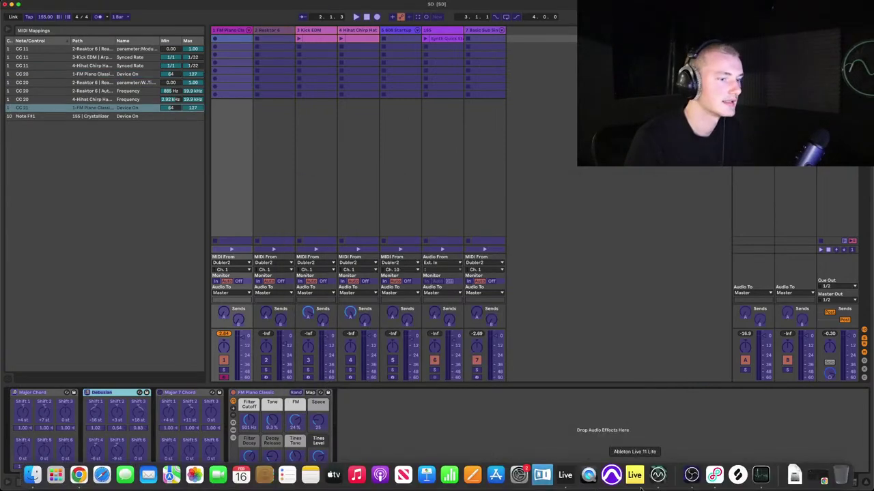
pyautogui.click(634, 476)
pyautogui.click(532, 414)
pyautogui.click(125, 278)
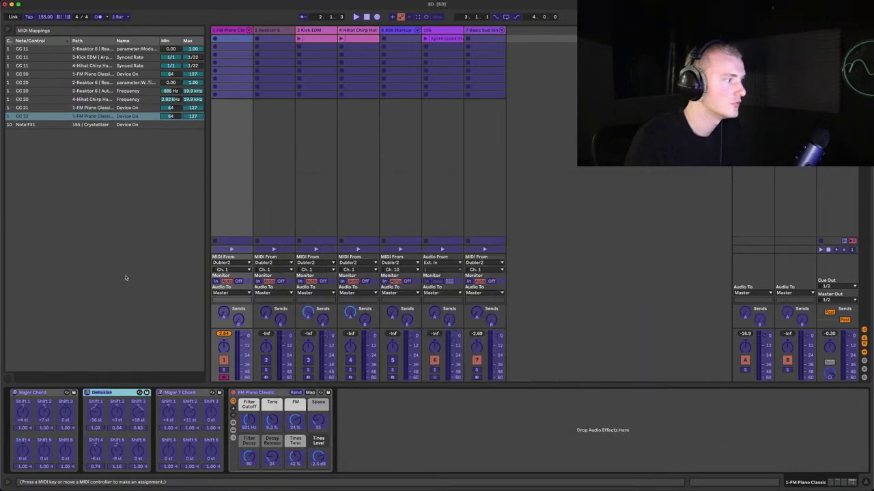
pyautogui.press('super+m')
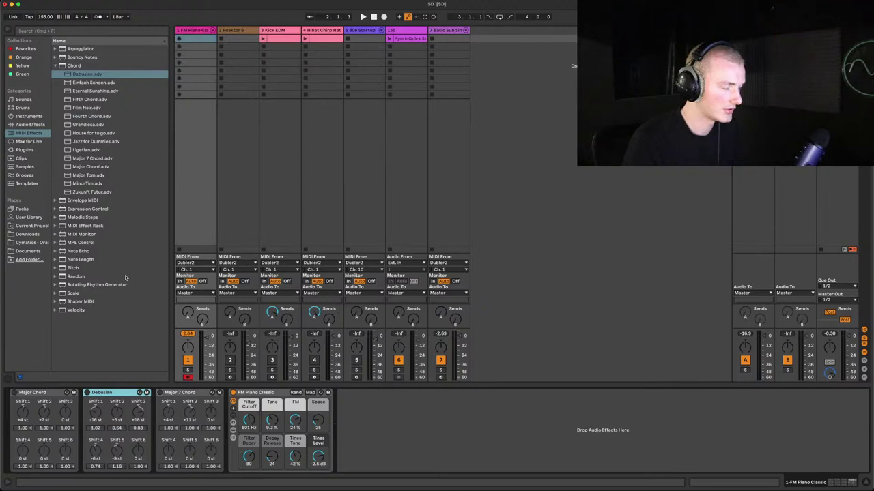
pyautogui.press('super+m')
pyautogui.press('super+m')
pyautogui.press('super+m')
pyautogui.press('super+m')
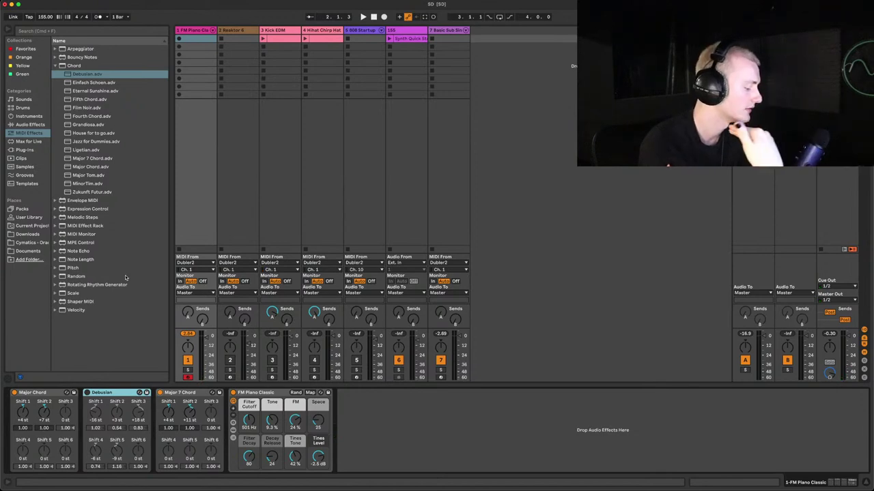
# Switch to Dubler 2 and place its window above the chord devices to watch the vowel dials toggle them.
pyautogui.moveTo(519, 478)
pyautogui.click(658, 475)
pyautogui.moveTo(625, 181); pyautogui.dragTo(653, 171)
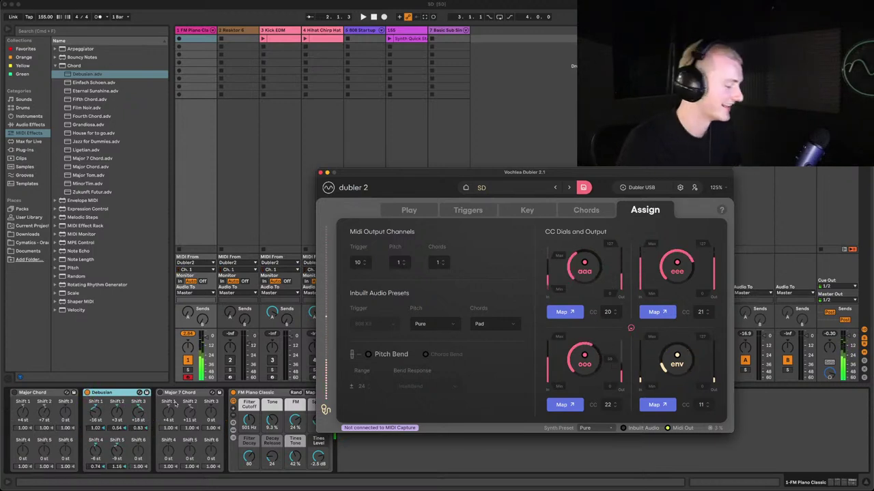
# Delete the Debusian, Major Chord and Major 7 Chord devices, keeping only FM Piano Classic on the track.
pyautogui.click(115, 394)
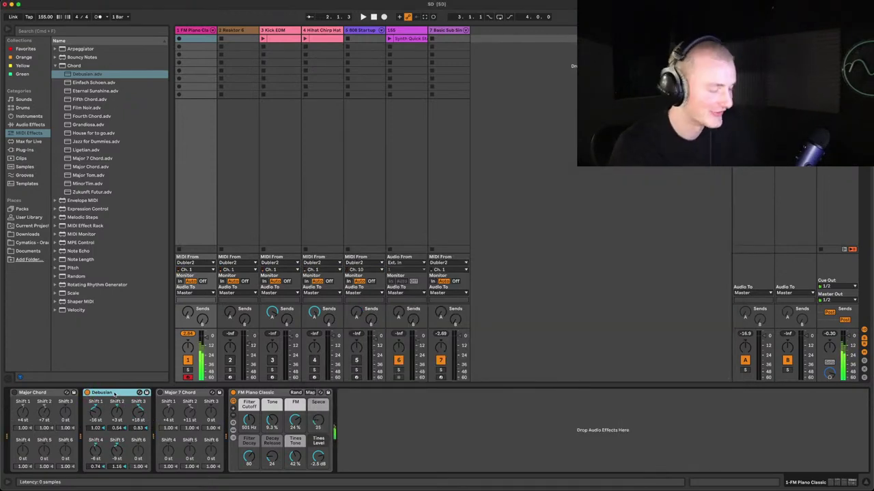
pyautogui.press('Delete')
pyautogui.click(58, 394)
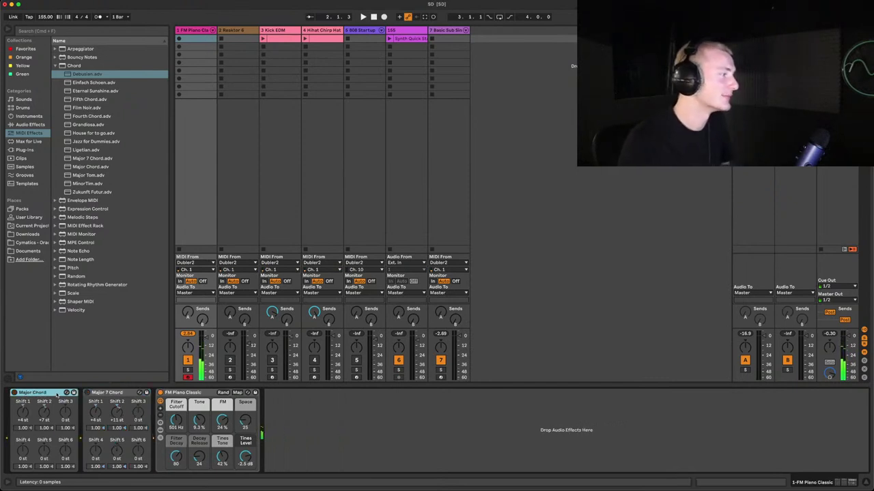
pyautogui.press('Delete')
pyautogui.press('Delete')
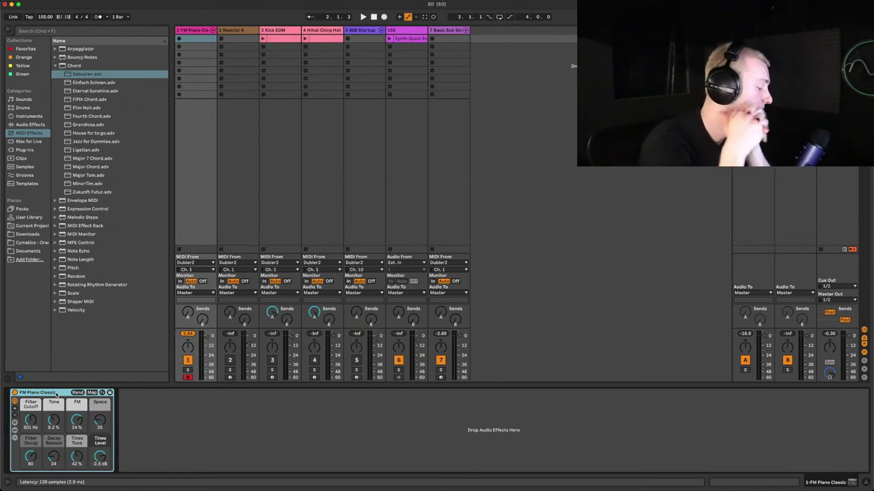
# Switch to Dubler 2, show its Play page and reposition the window over the Live set.
pyautogui.moveTo(758, 488)
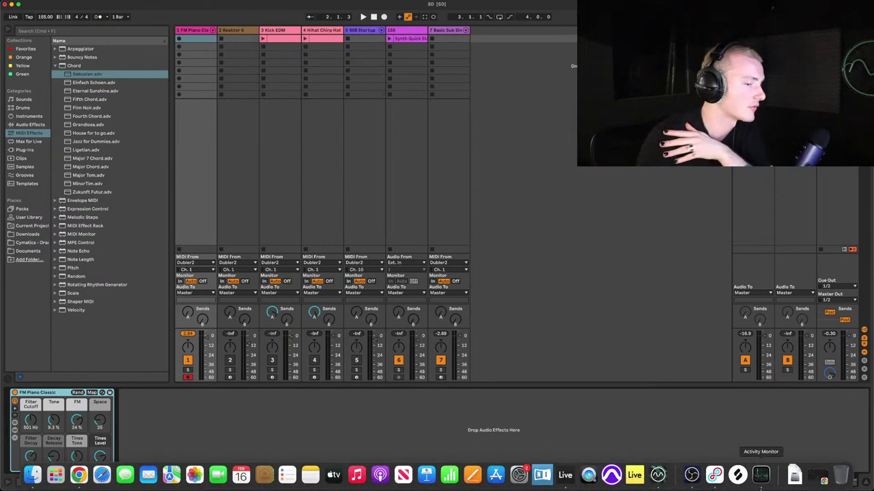
pyautogui.click(640, 474)
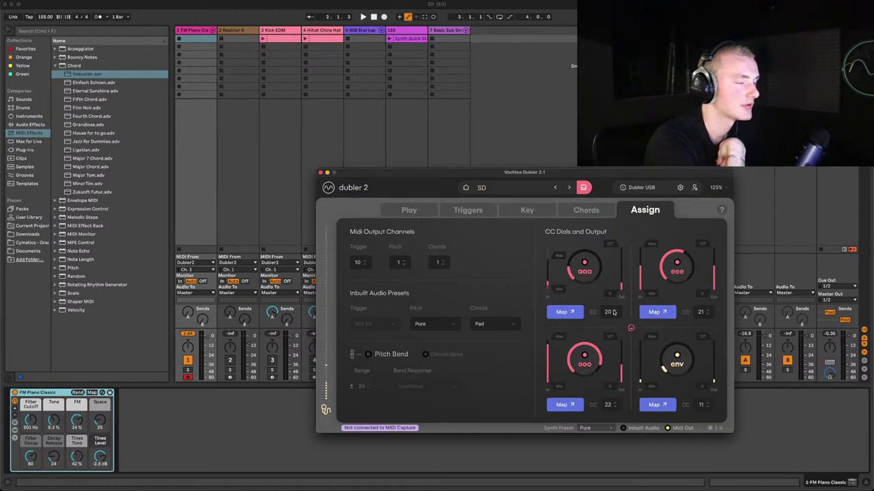
pyautogui.click(401, 208)
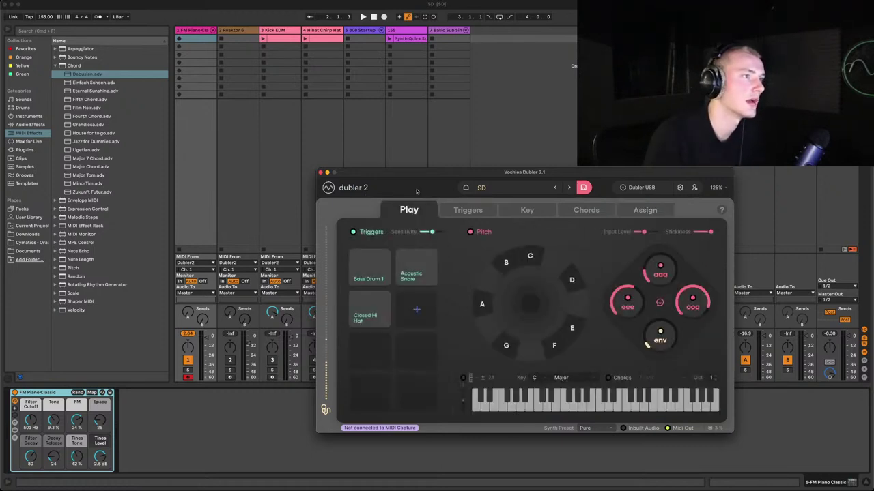
pyautogui.moveTo(460, 179); pyautogui.dragTo(326, 133)
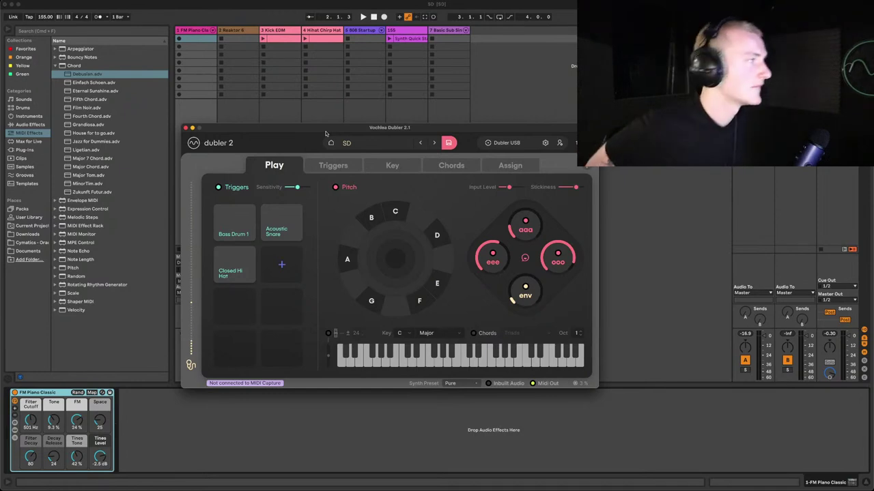
# Return to the Live set and delete the FM Piano Classic instrument from track 1.
pyautogui.click(194, 32)
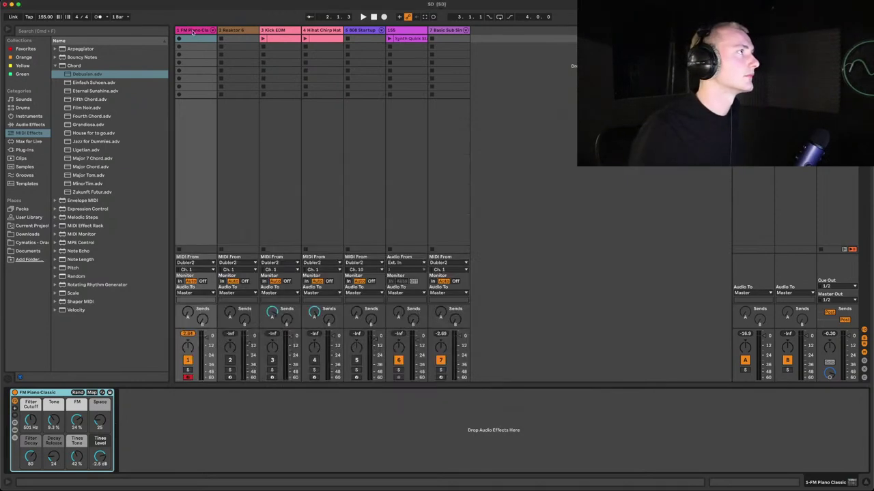
pyautogui.click(50, 394)
pyautogui.press('Delete')
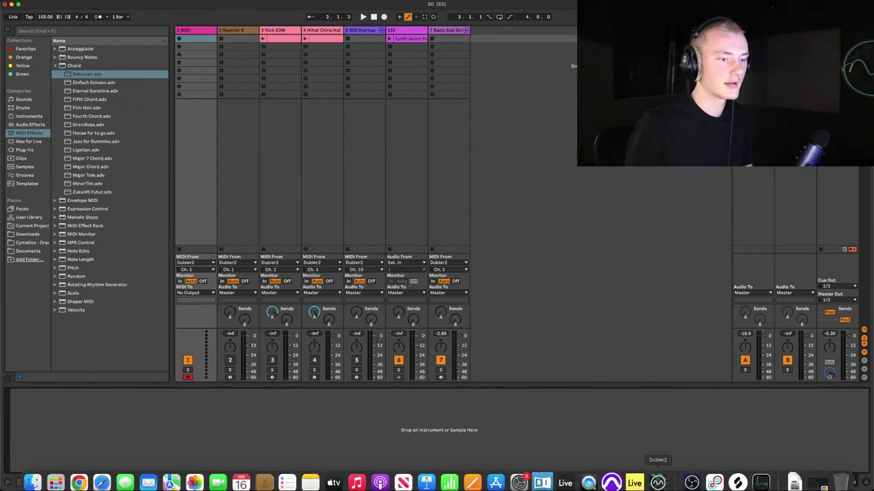
# Switch to Dubler 2, enable chords with the Triads preset and go back to the Play page.
pyautogui.click(657, 486)
pyautogui.moveTo(318, 133); pyautogui.dragTo(299, 177)
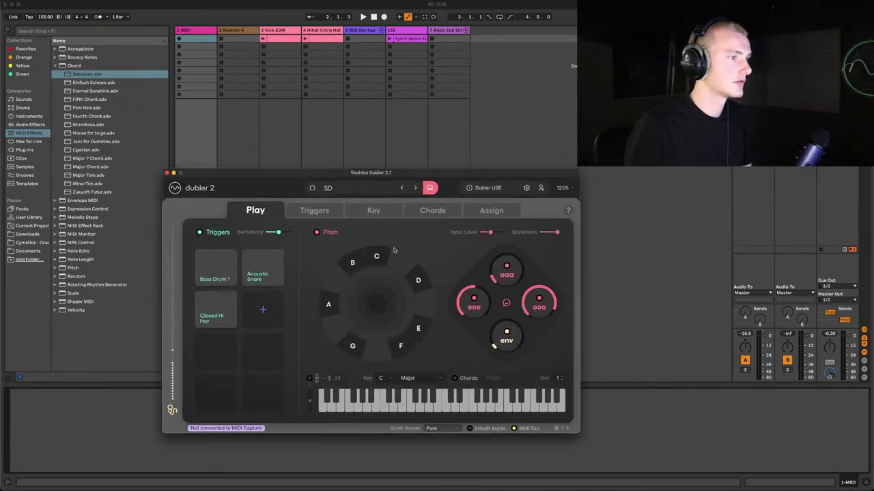
pyautogui.click(419, 212)
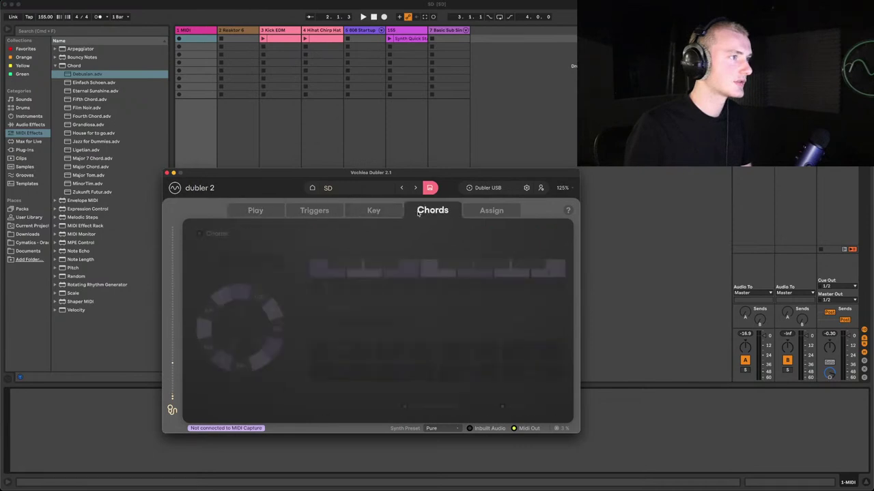
pyautogui.click(235, 234)
pyautogui.click(492, 211)
pyautogui.click(432, 211)
pyautogui.click(258, 211)
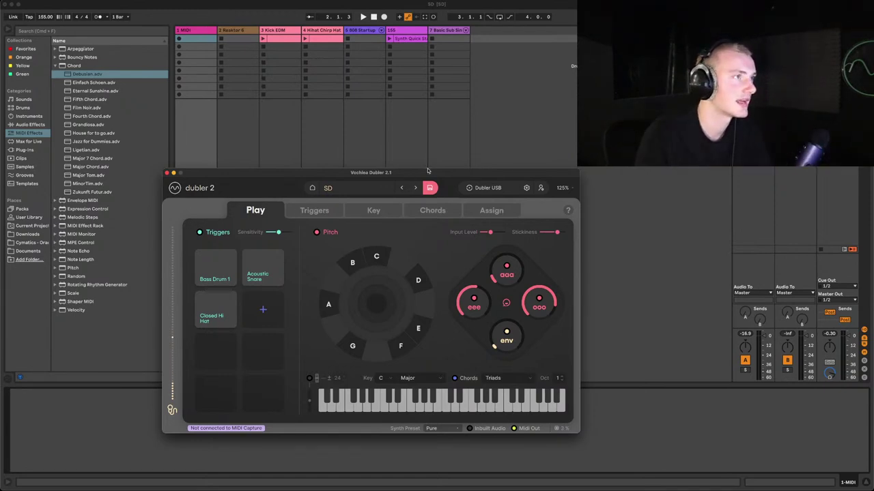
pyautogui.moveTo(427, 170); pyautogui.dragTo(393, 170)
# In the Live set, find FM Piano Classic.adg among the instruments and load it onto MIDI track 1.
pyautogui.click(69, 191)
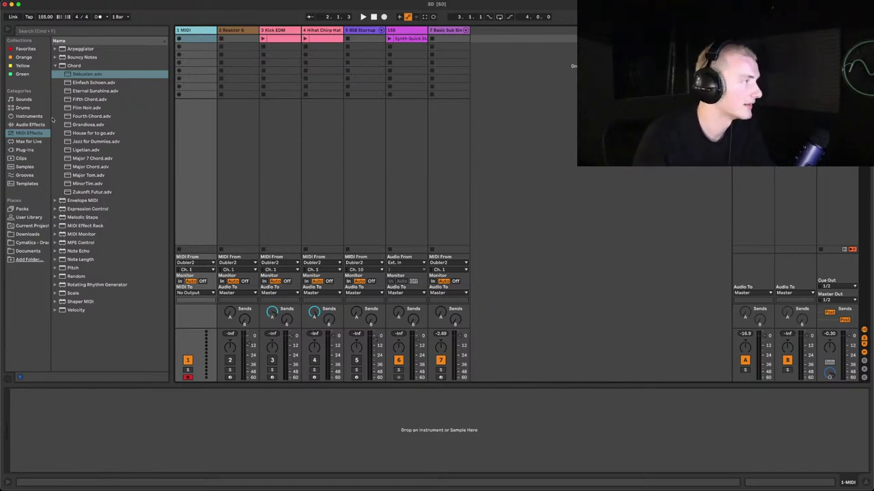
pyautogui.click(55, 66)
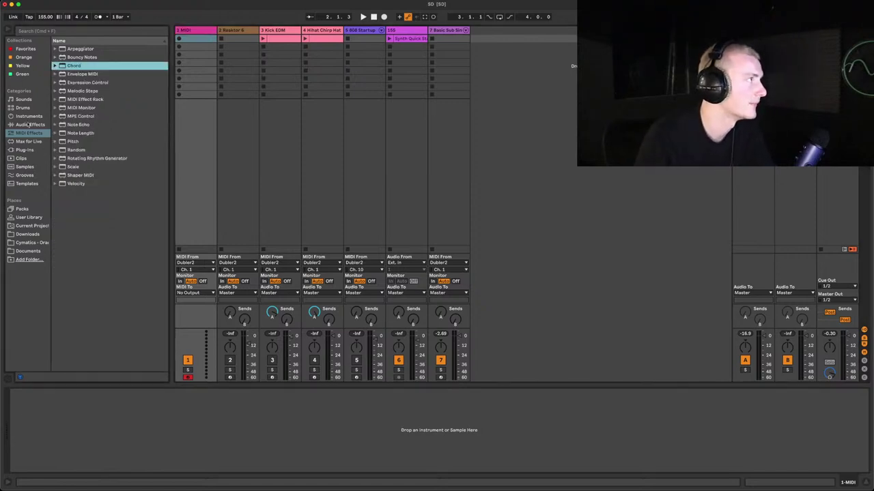
pyautogui.click(29, 116)
pyautogui.scroll(2, 121, 288)
pyautogui.scroll(-8, 103, 235)
pyautogui.moveTo(99, 213); pyautogui.dragTo(132, 437)
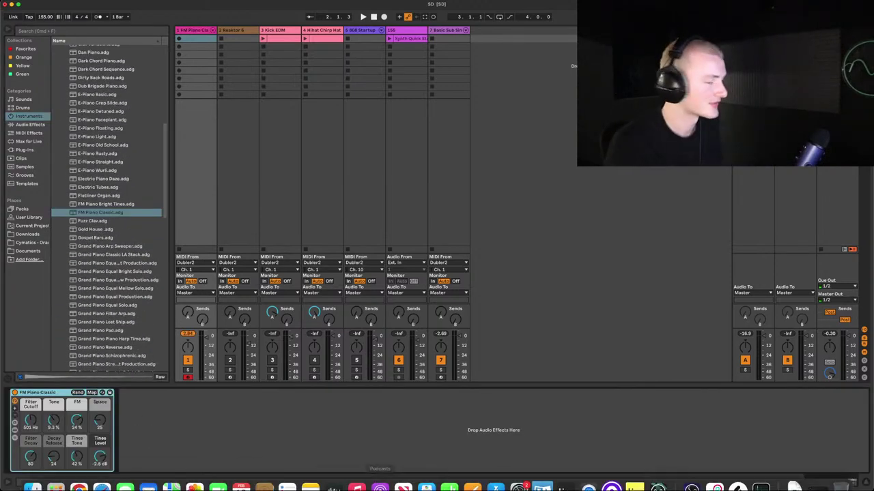
# Switch to Dubler 2, set its octave to 2 and view the triad chord mapping before returning to Live.
pyautogui.click(658, 476)
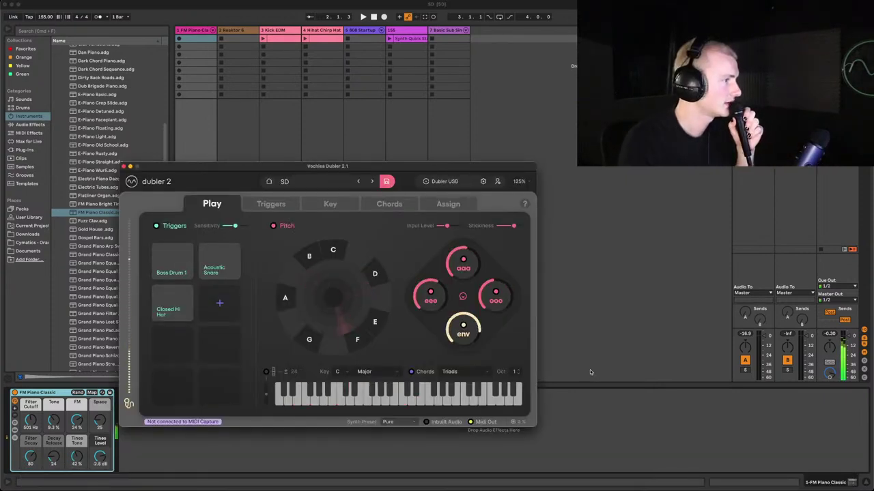
pyautogui.moveTo(327, 166); pyautogui.dragTo(529, 168)
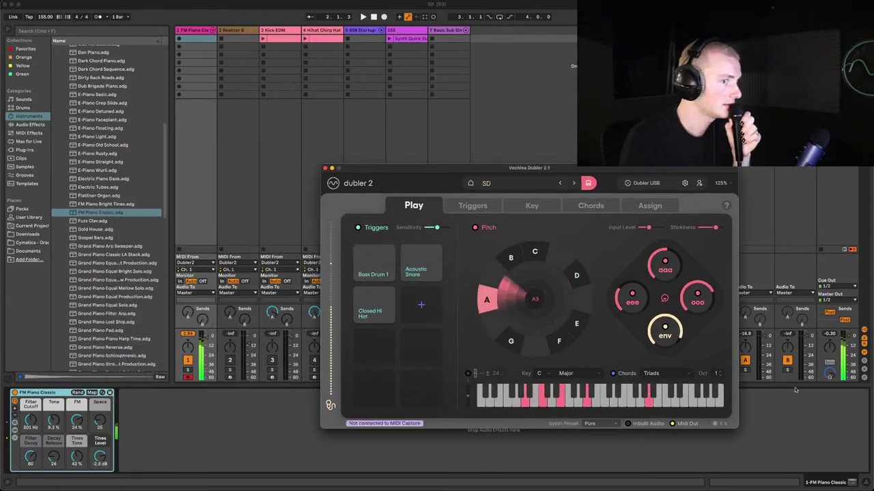
pyautogui.click(719, 374)
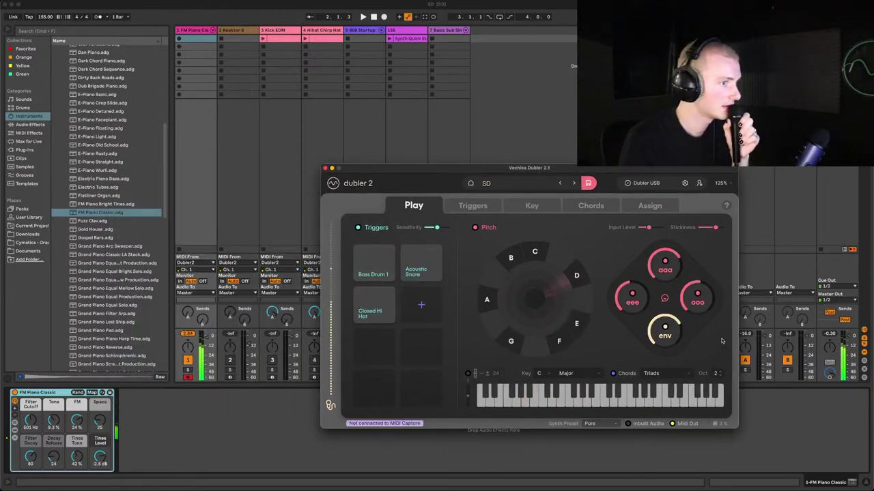
pyautogui.click(590, 205)
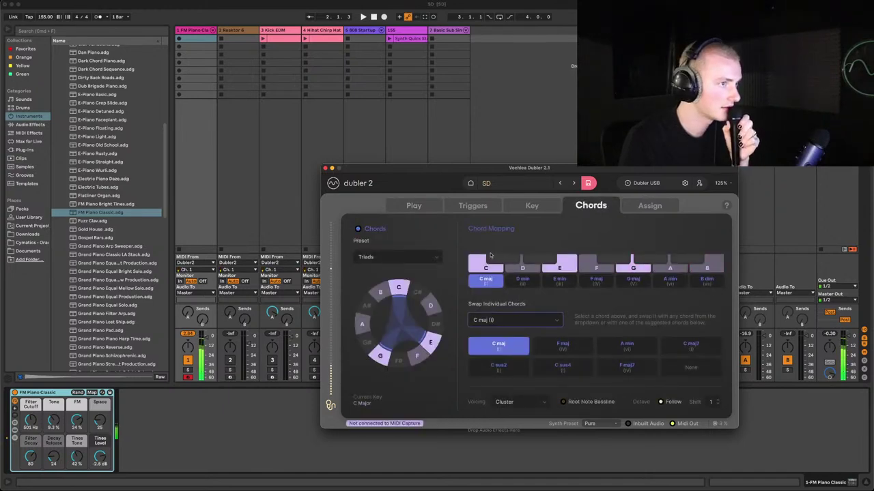
pyautogui.click(230, 464)
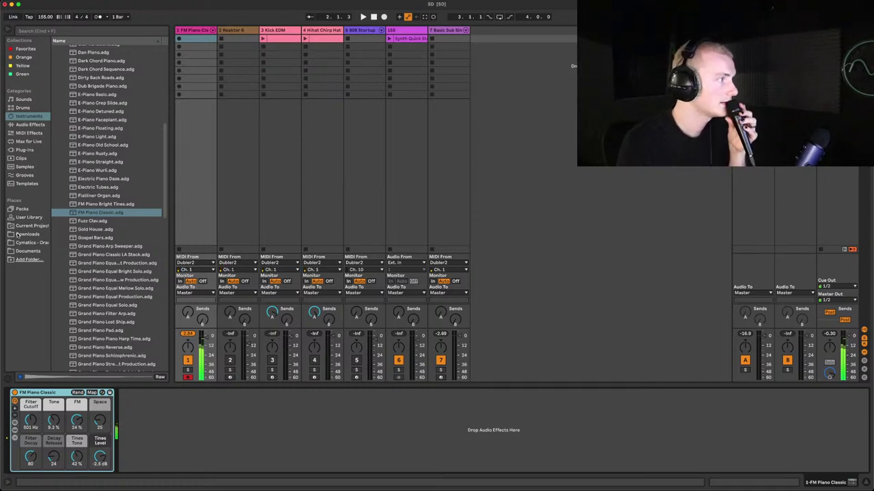
# Find Eventide's Crystals among the VST3 plug-ins, add it after FM Piano Classic on track 1 and close its window.
pyautogui.click(55, 144)
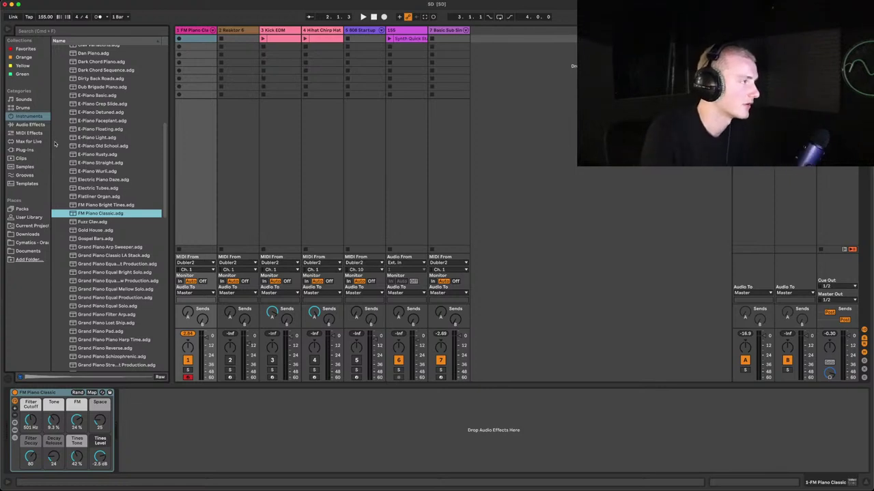
pyautogui.click(30, 124)
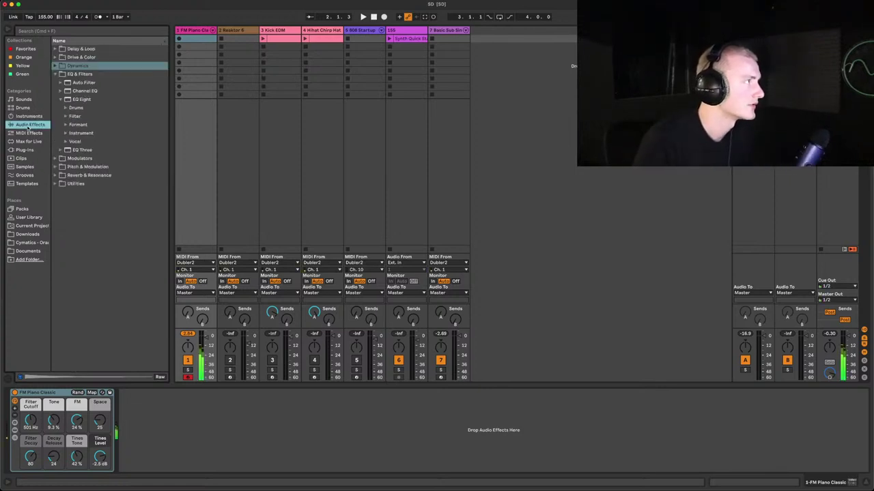
pyautogui.click(56, 77)
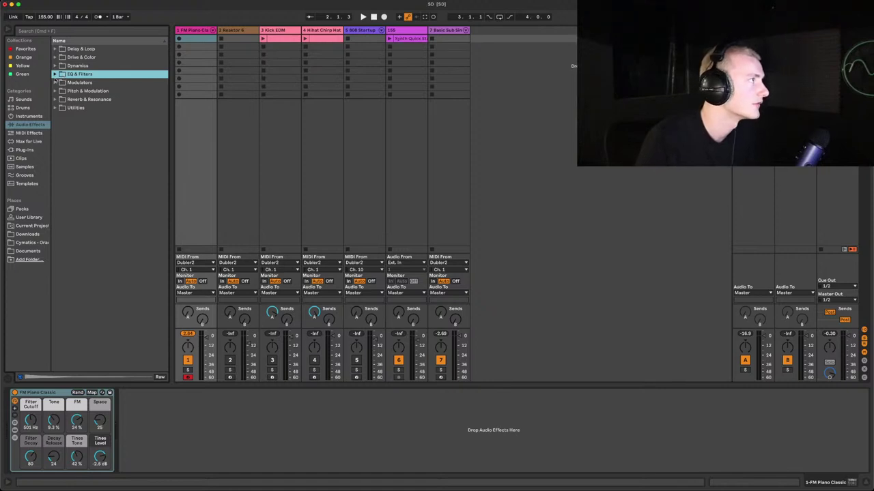
pyautogui.click(24, 149)
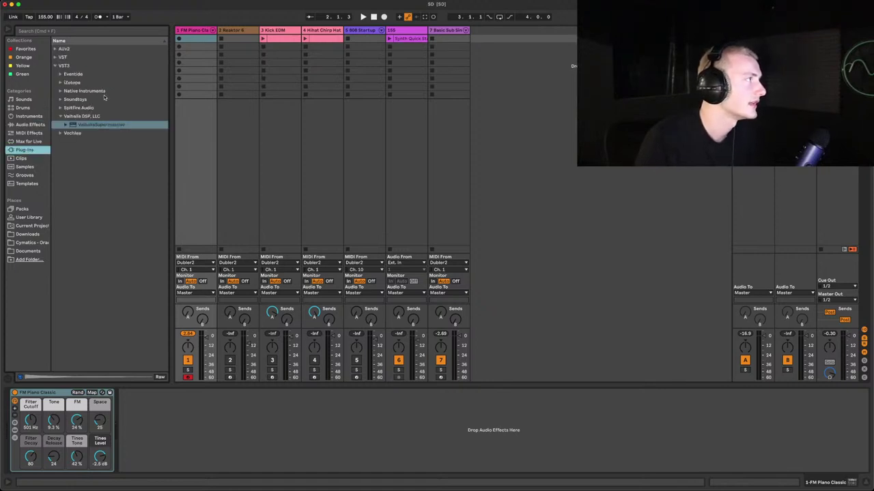
pyautogui.click(57, 64)
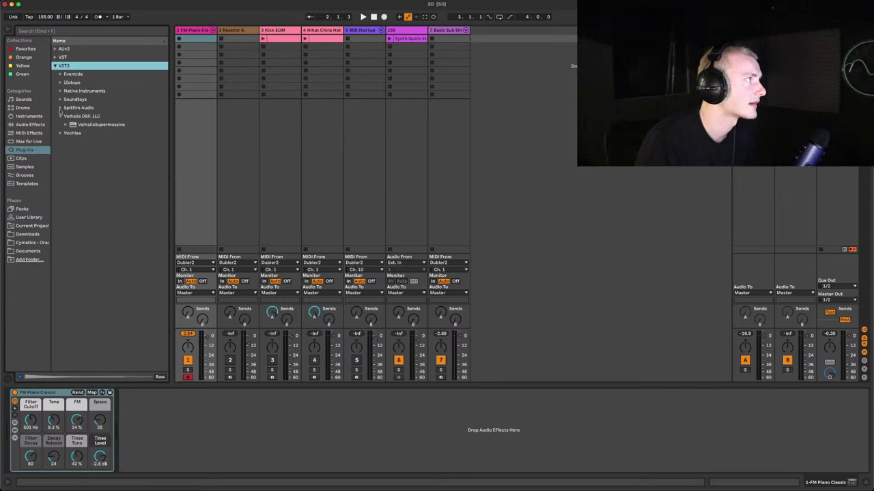
pyautogui.click(63, 91)
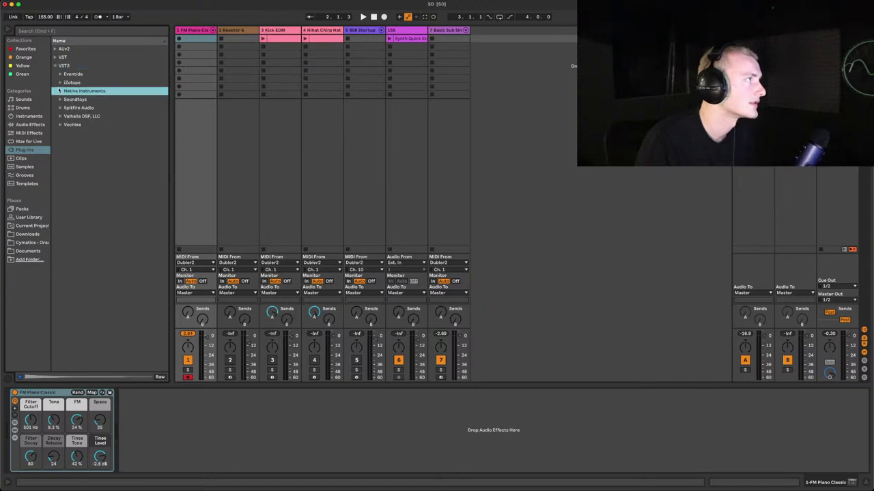
pyautogui.click(61, 74)
pyautogui.moveTo(81, 100); pyautogui.dragTo(238, 412)
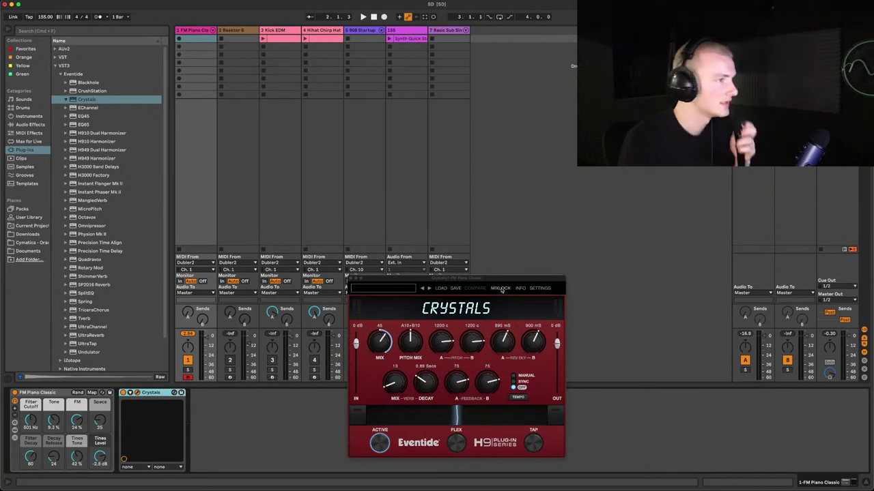
pyautogui.moveTo(490, 278); pyautogui.dragTo(385, 277)
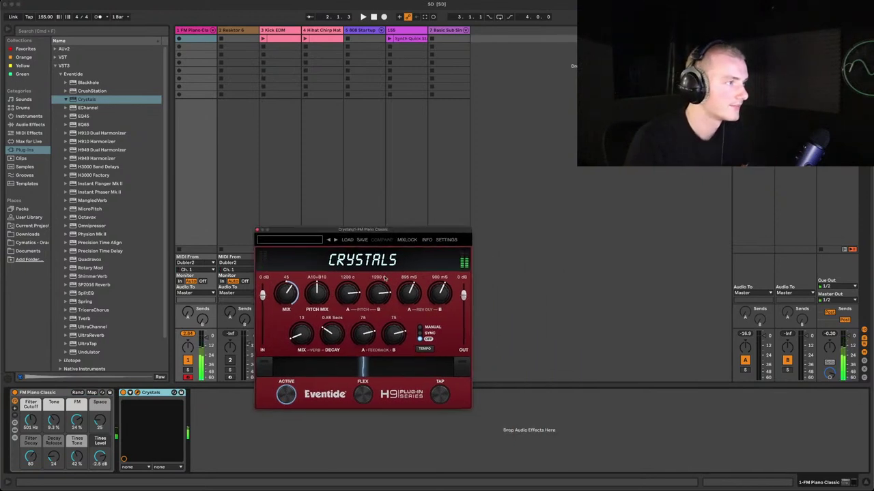
pyautogui.click(259, 230)
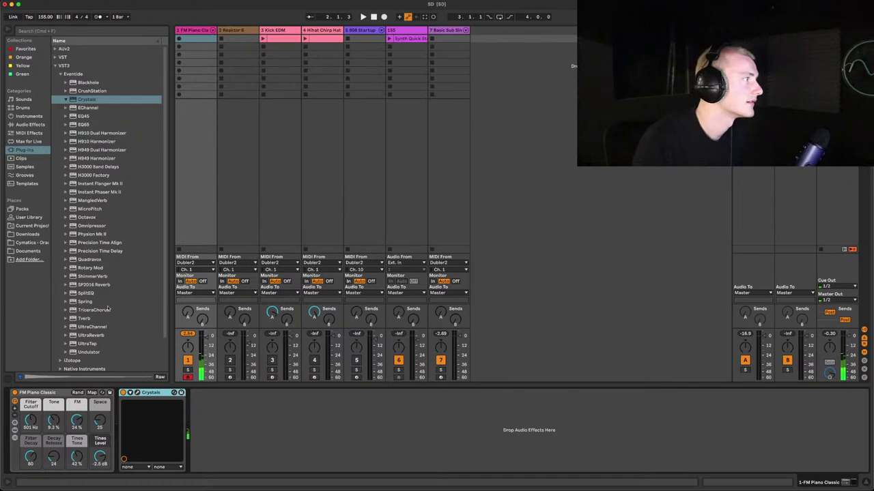
# Add Eventide's ShimmerVerb after Crystals on the piano track and close its window.
pyautogui.doubleClick(96, 276)
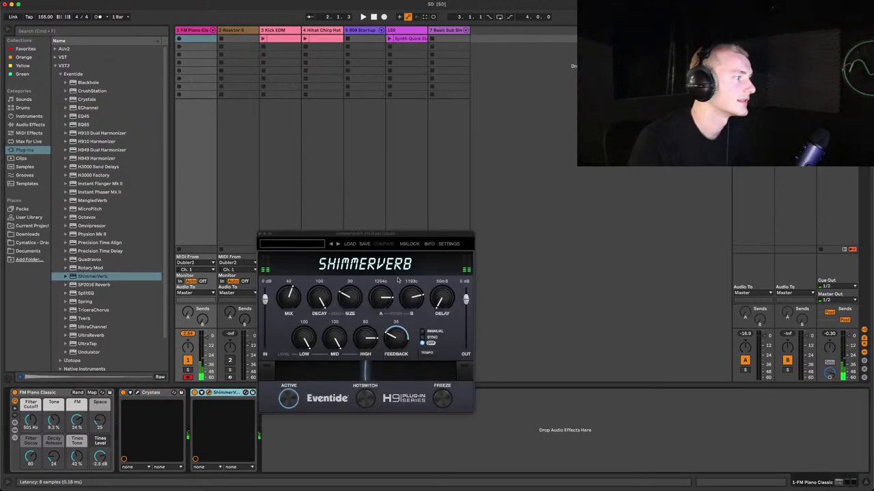
pyautogui.click(308, 243)
pyautogui.click(295, 264)
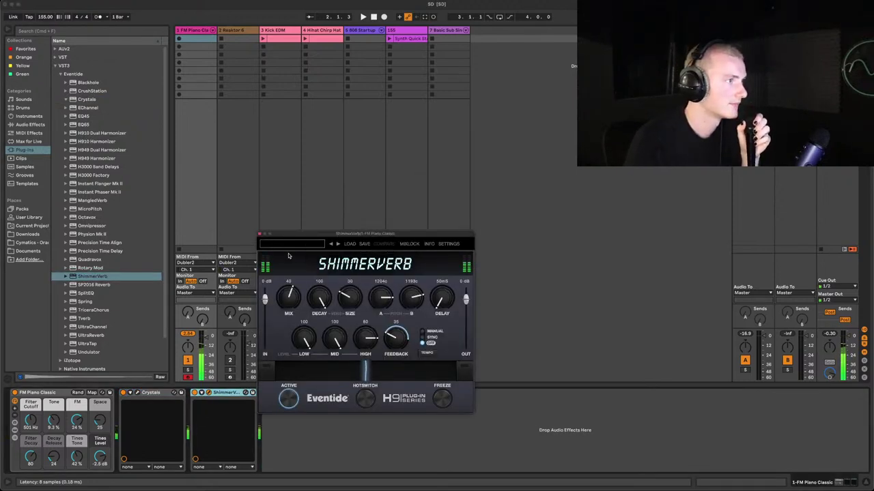
pyautogui.click(260, 234)
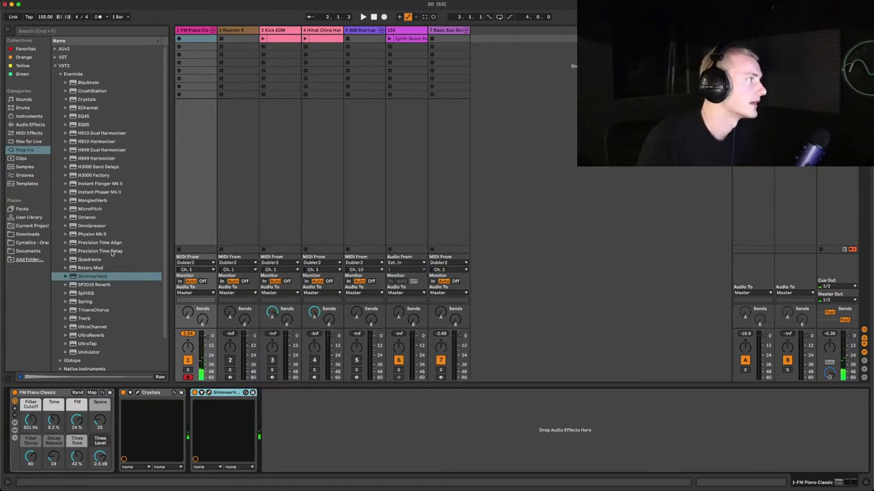
pyautogui.click(95, 275)
pyautogui.scroll(-3, 107, 225)
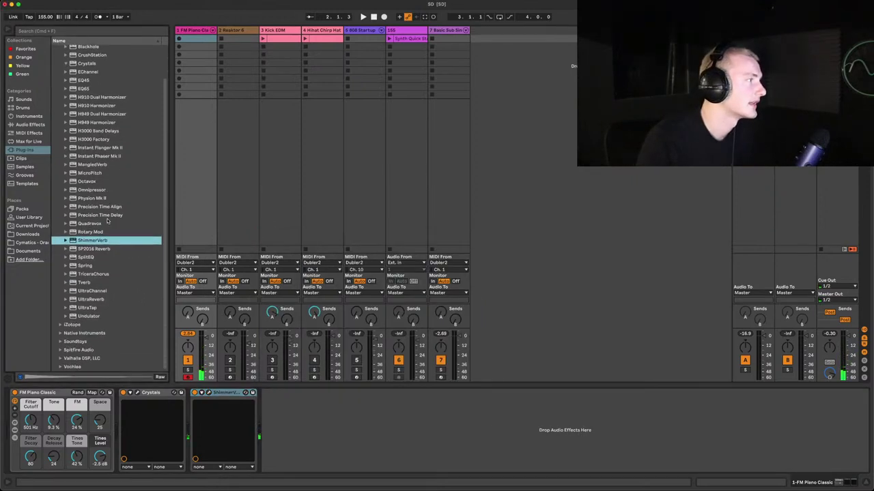
pyautogui.click(108, 318)
pyautogui.scroll(2, 58, 108)
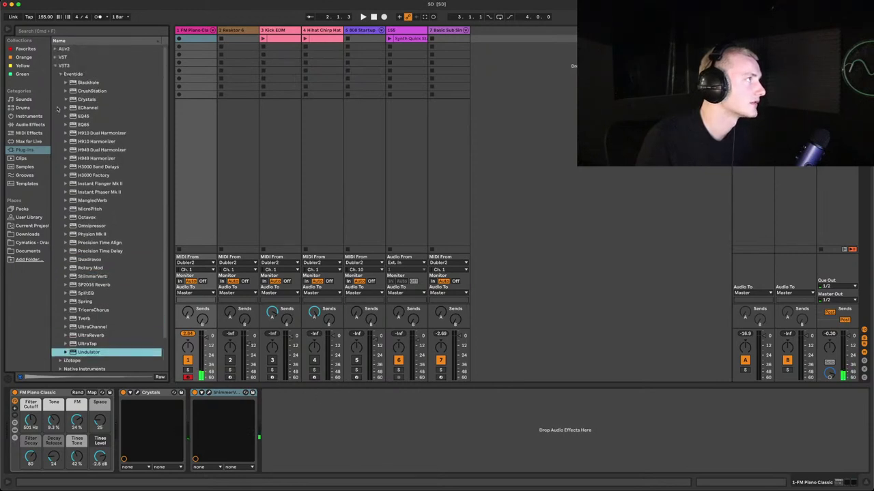
pyautogui.click(60, 74)
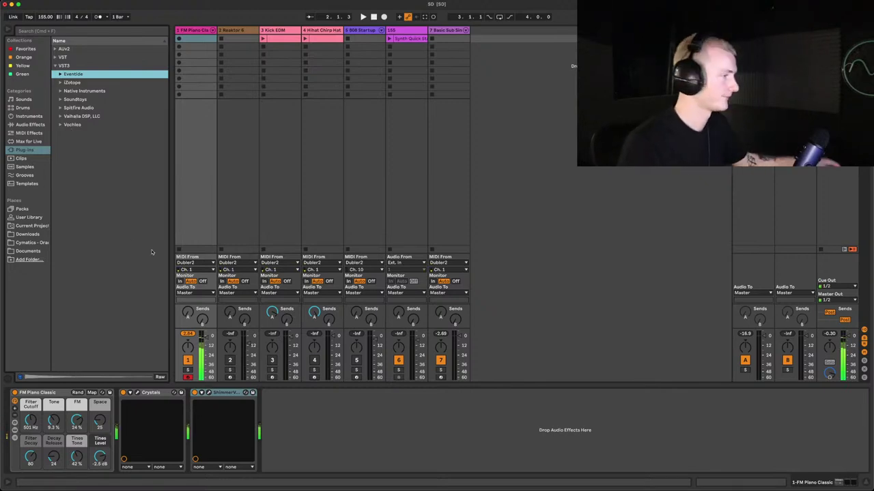
# Start playback and set Crystals' mix to 42, feedback A to 29 and feedback B to 27.
pyautogui.press('space')
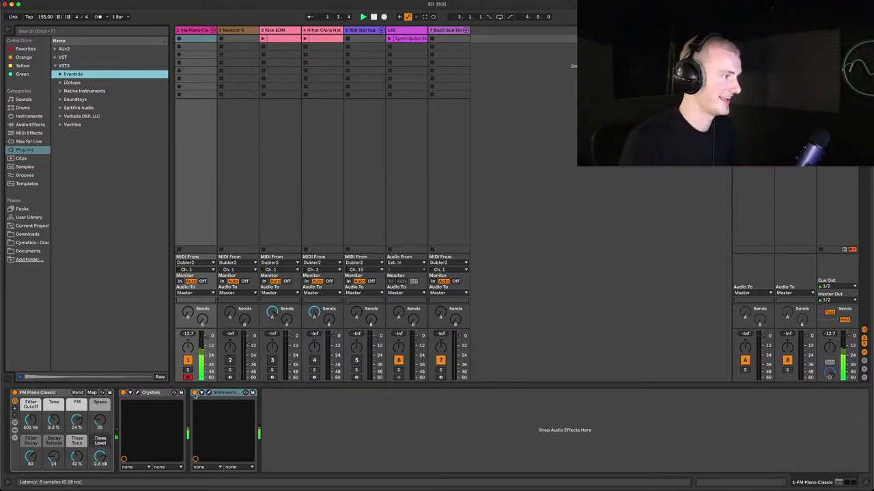
pyautogui.click(137, 394)
pyautogui.click(137, 394)
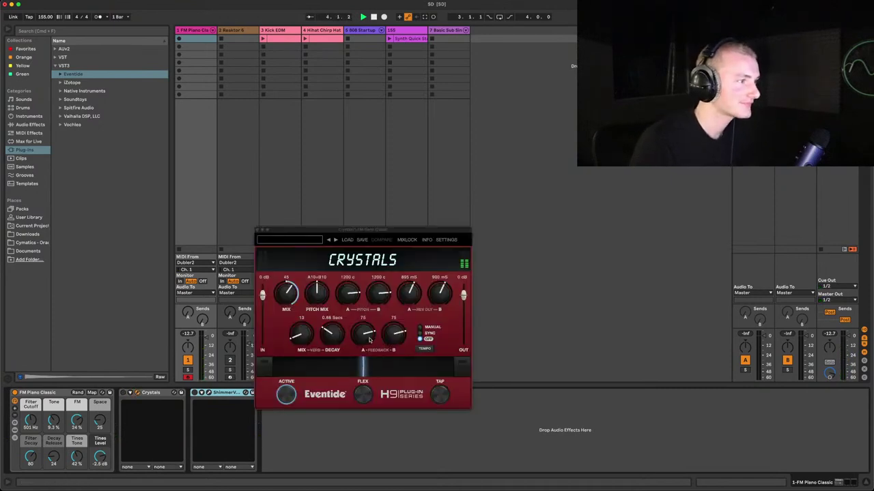
pyautogui.moveTo(389, 345); pyautogui.dragTo(385, 365)
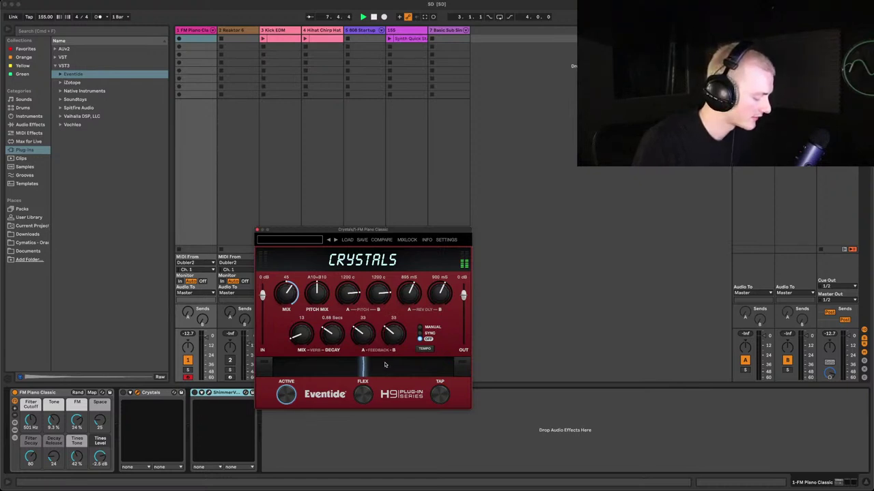
pyautogui.moveTo(364, 339); pyautogui.dragTo(389, 345)
pyautogui.moveTo(293, 298); pyautogui.dragTo(293, 301)
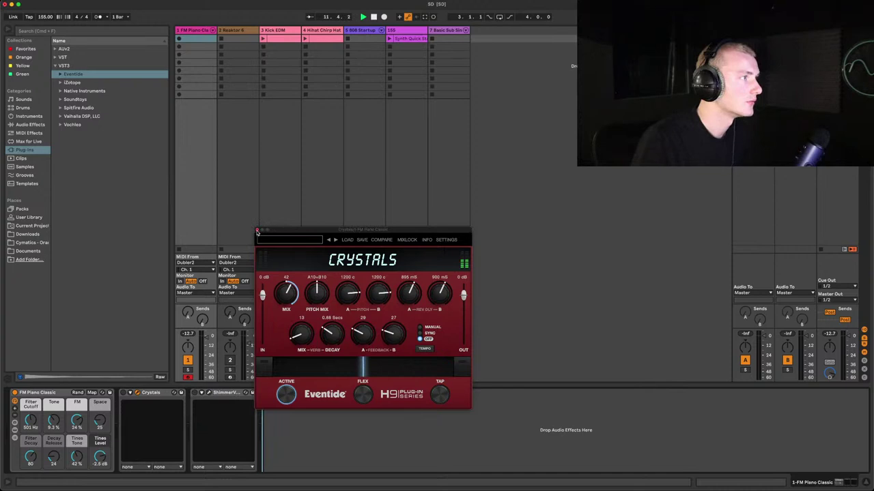
pyautogui.click(257, 231)
# Find Tremolator among the Soundtoys VST3 plug-ins and add it after ShimmerVerb on track 1.
pyautogui.click(59, 74)
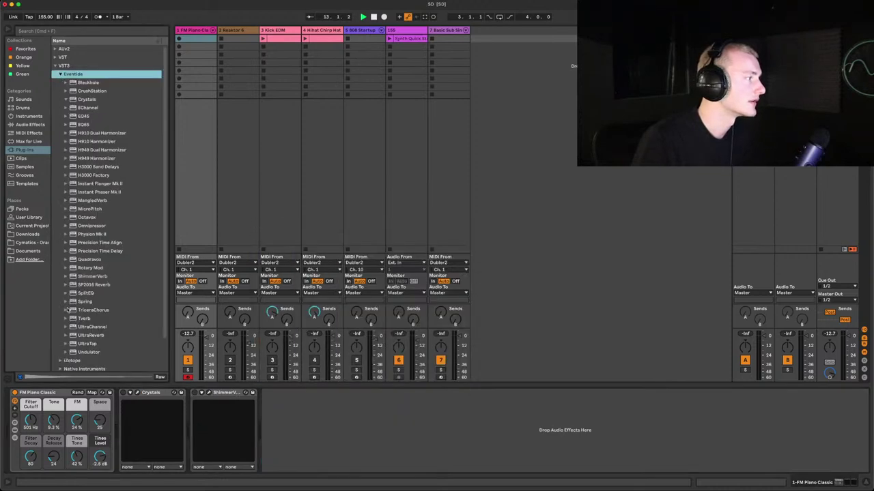
pyautogui.click(60, 74)
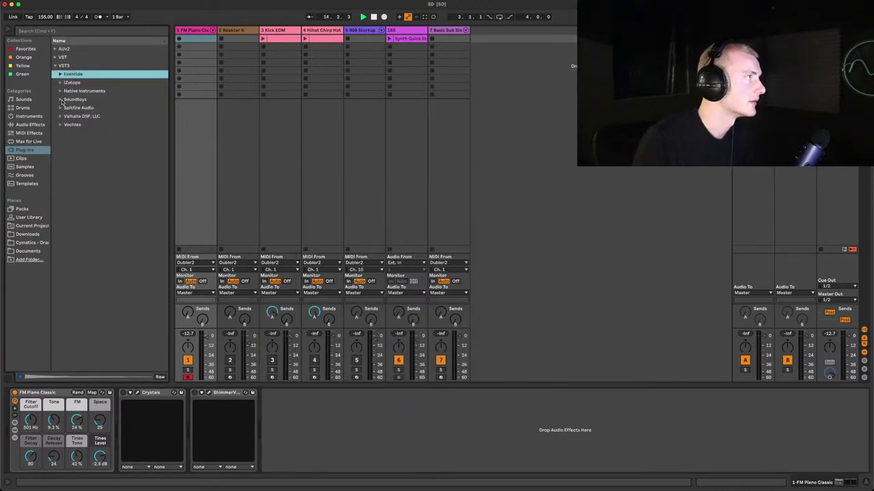
pyautogui.click(61, 100)
pyautogui.moveTo(82, 277); pyautogui.dragTo(334, 453)
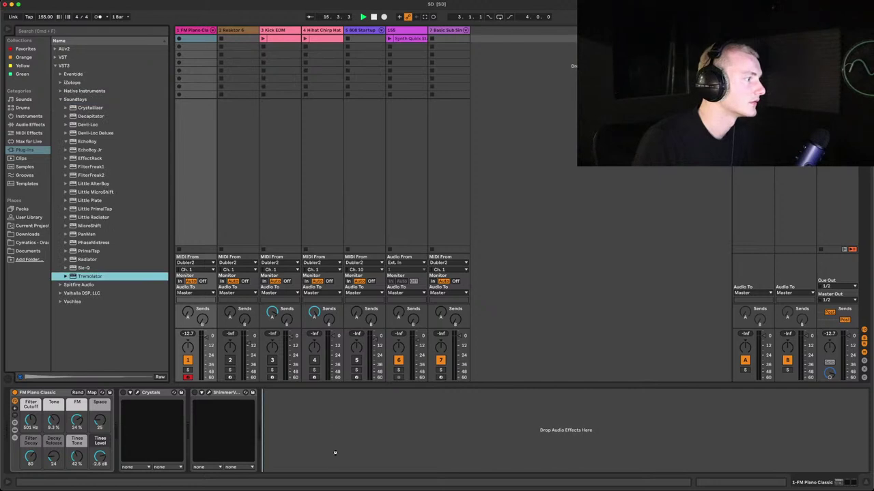
pyautogui.moveTo(279, 402); pyautogui.dragTo(280, 403)
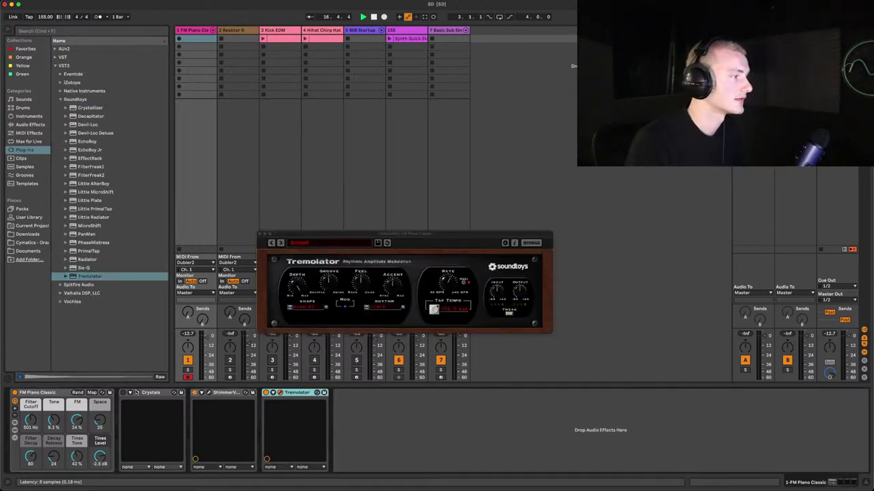
# Turn Crystals back on and choose a different modulation shape in Tremolator.
pyautogui.click(124, 393)
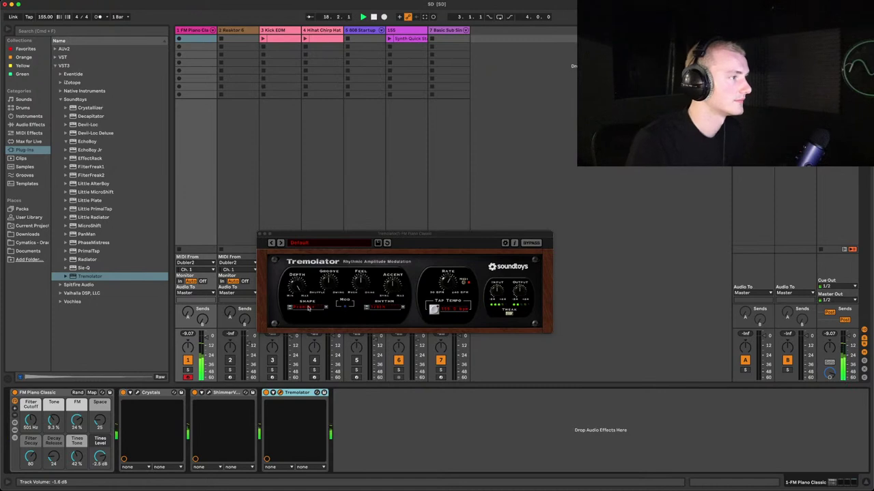
pyautogui.click(295, 308)
pyautogui.click(315, 286)
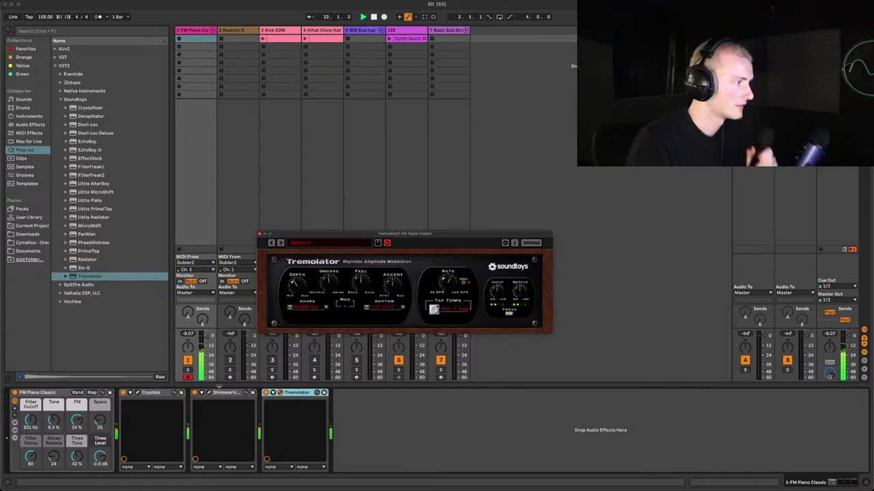
# Set ShimmerVerb's mix to 58 and Crystals' feedback to 68 for A and 62 for B, closing the plug-in windows.
pyautogui.click(208, 393)
pyautogui.moveTo(292, 298); pyautogui.dragTo(291, 291)
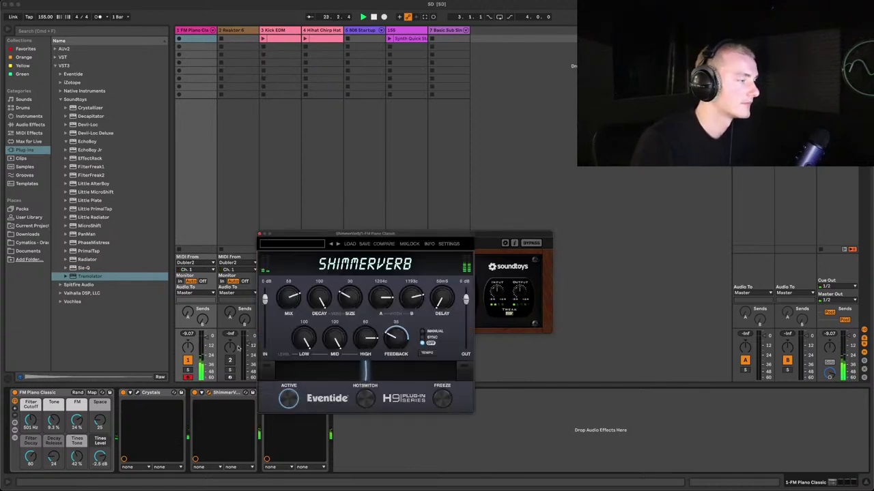
pyautogui.click(138, 394)
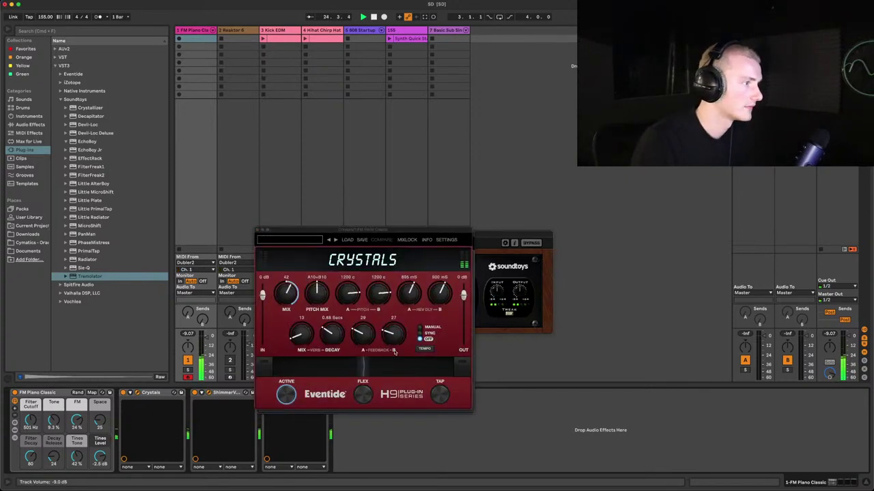
pyautogui.moveTo(363, 333)
pyautogui.mouseDown()
pyautogui.moveTo(362, 325)
pyautogui.moveTo(395, 329)
pyautogui.moveTo(367, 336)
pyautogui.mouseUp()
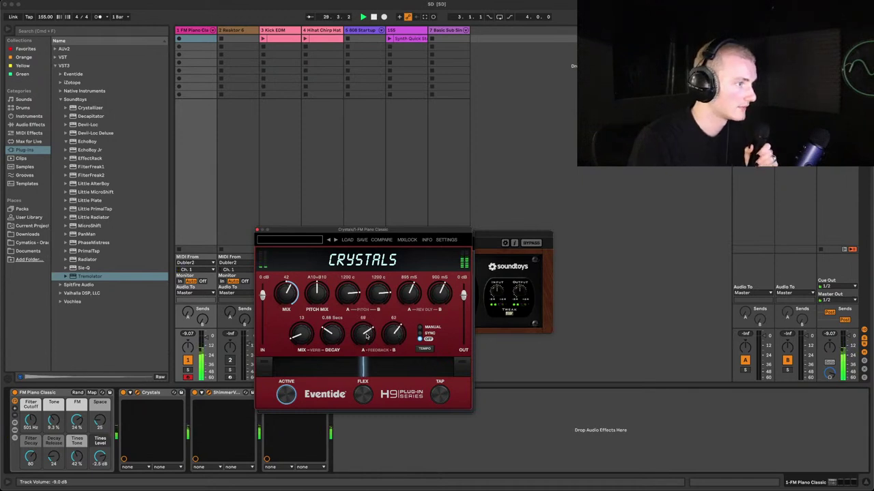
pyautogui.click(258, 230)
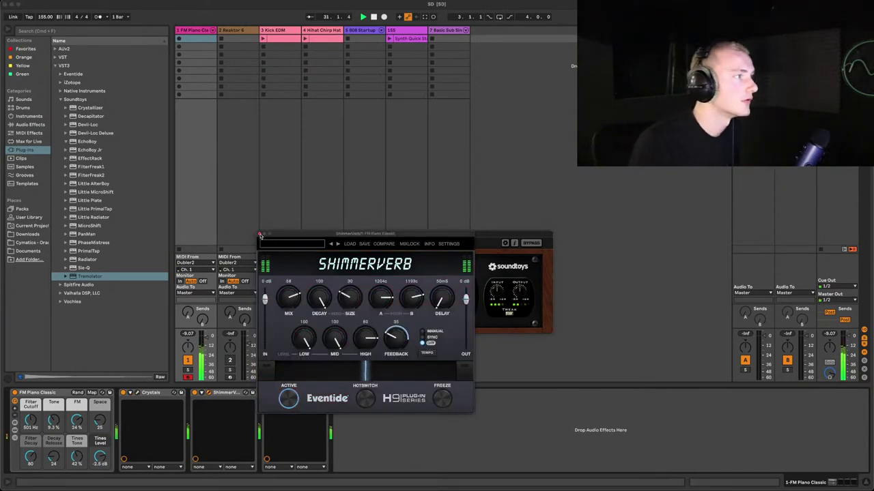
pyautogui.click(260, 235)
pyautogui.click(261, 235)
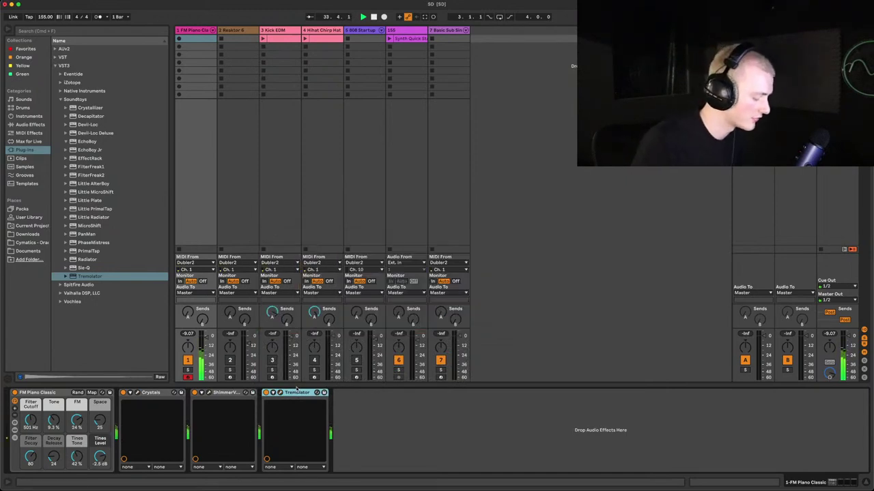
# Group Crystals, ShimmerVerb and Tremolator on track 1 into one Audio Effect Rack.
pyautogui.click(157, 393)
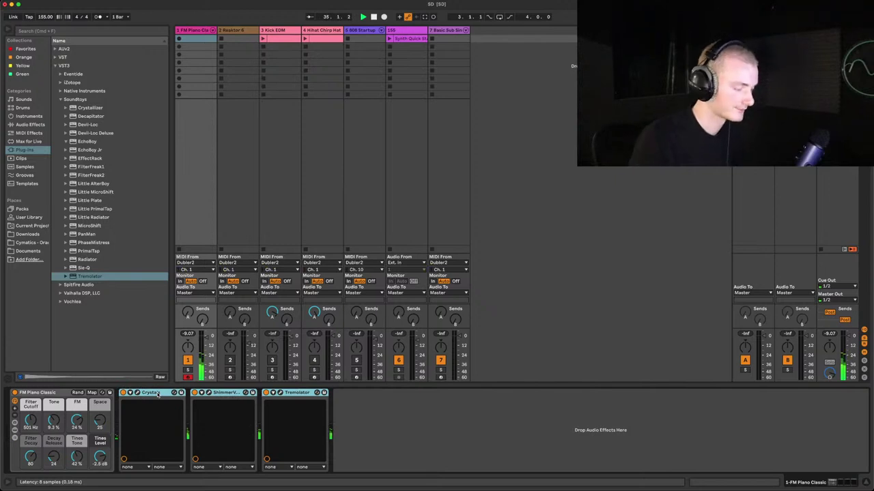
pyautogui.press('super+a')
pyautogui.press('super+g')
pyautogui.click(379, 426)
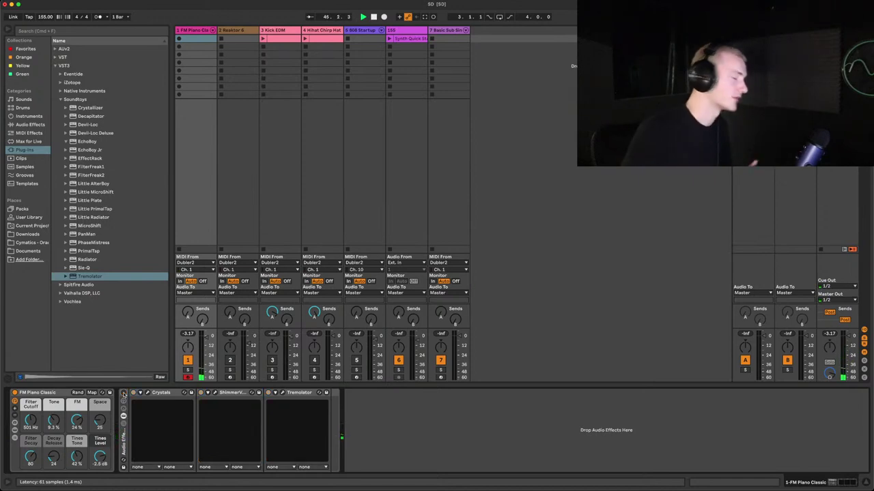
# Switch to Dubler 2 and delete the Closed Hi Hat and Acoustic Snare triggers, keeping only Bass Drum 1.
pyautogui.moveTo(519, 473)
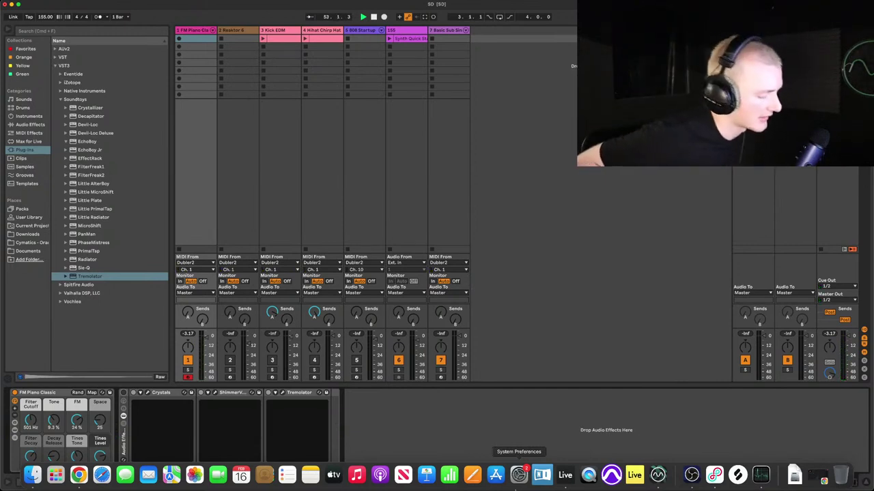
pyautogui.click(657, 475)
pyautogui.click(473, 206)
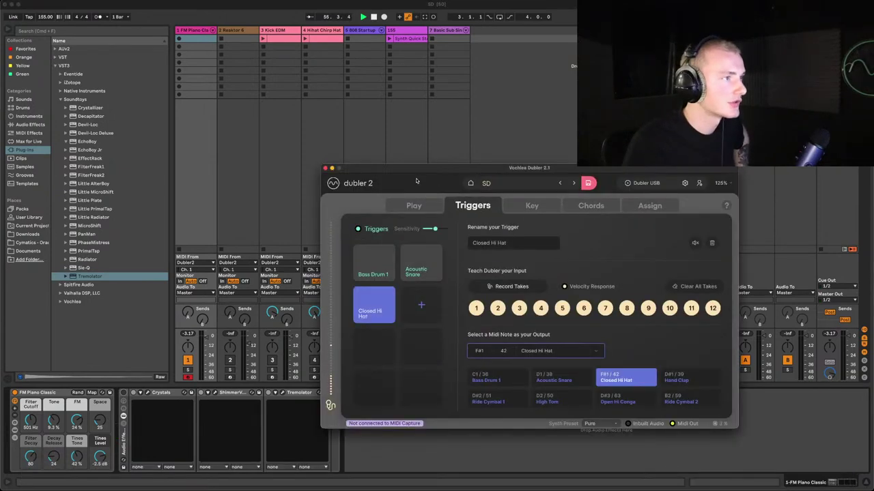
pyautogui.moveTo(417, 172); pyautogui.dragTo(365, 172)
pyautogui.click(660, 243)
pyautogui.click(516, 325)
pyautogui.click(660, 243)
pyautogui.click(517, 321)
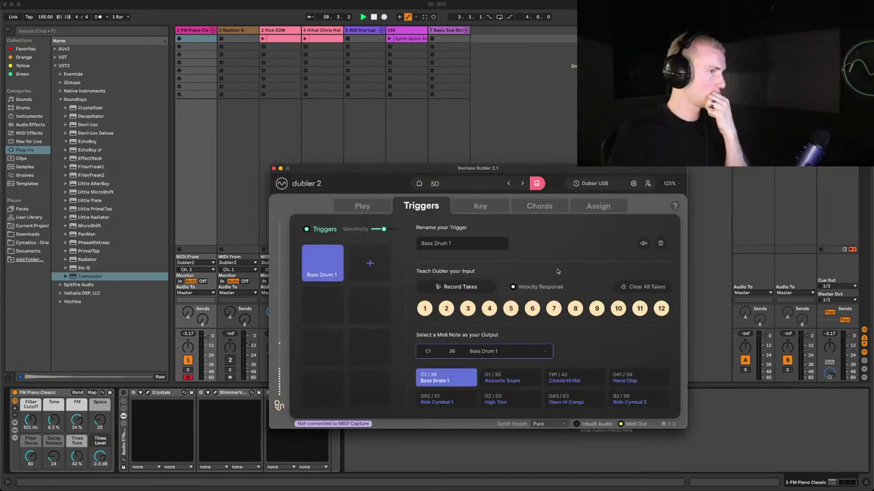
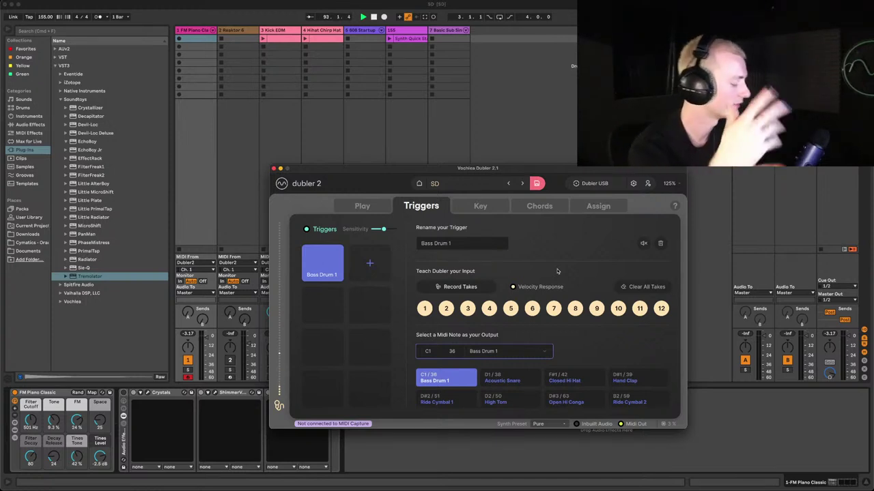
# Add Acoustic Snare and Closed Hi Hat triggers in Dubler 2 and record 12 voice takes for each.
pyautogui.click(369, 263)
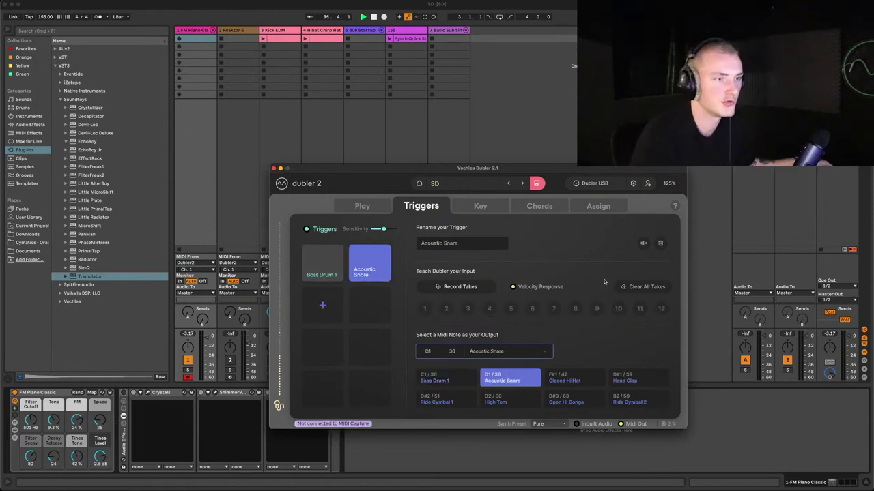
pyautogui.click(487, 287)
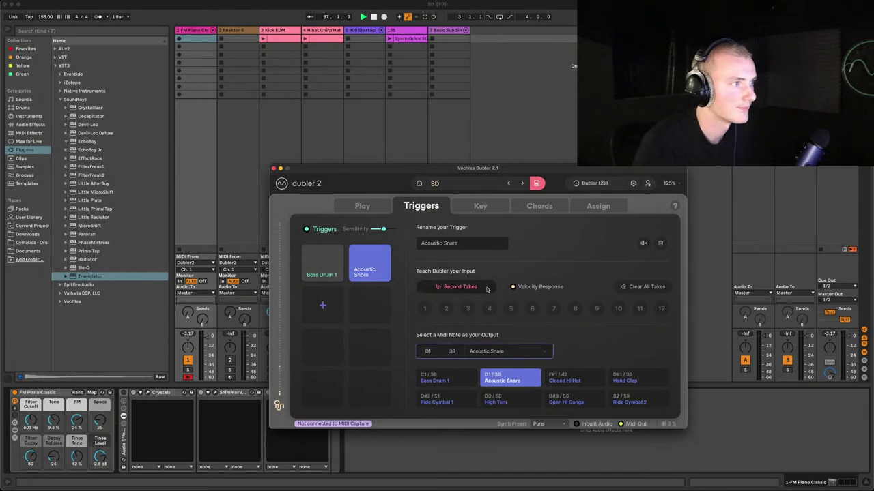
pyautogui.click(487, 287)
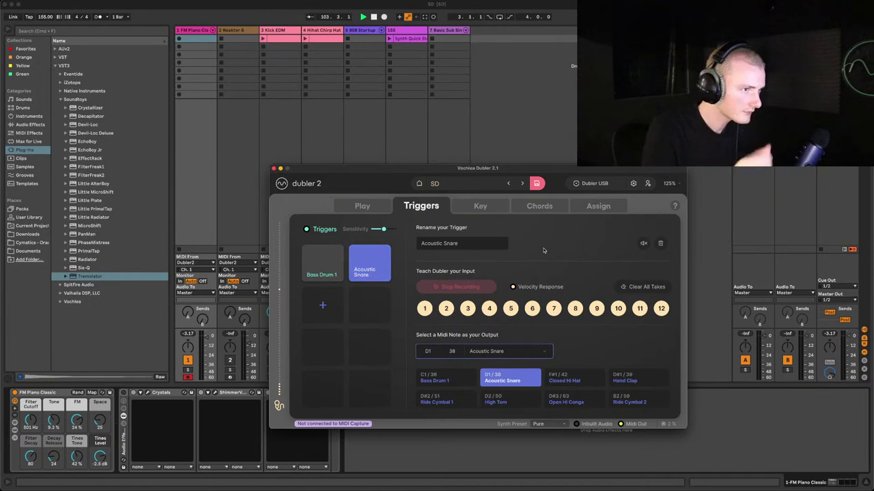
pyautogui.click(323, 305)
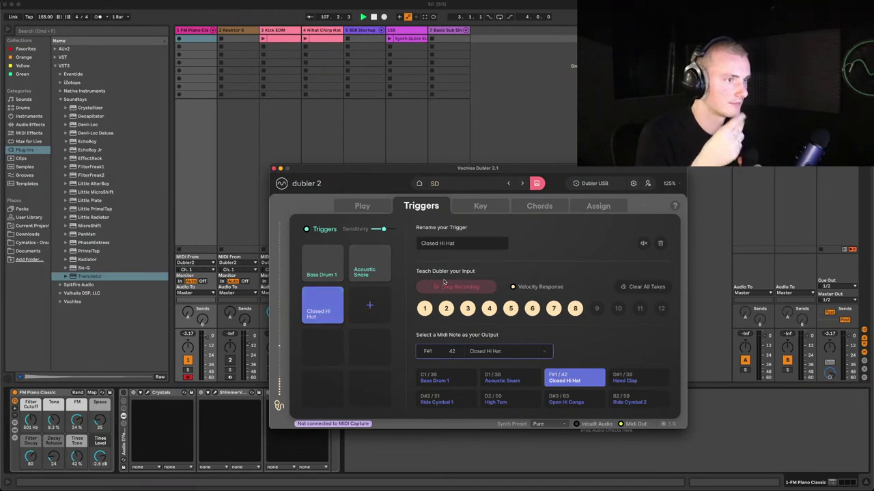
# Check Dubler's MIDI output channels for triggers, pitch and chords, and return to Ableton Live.
pyautogui.click(373, 203)
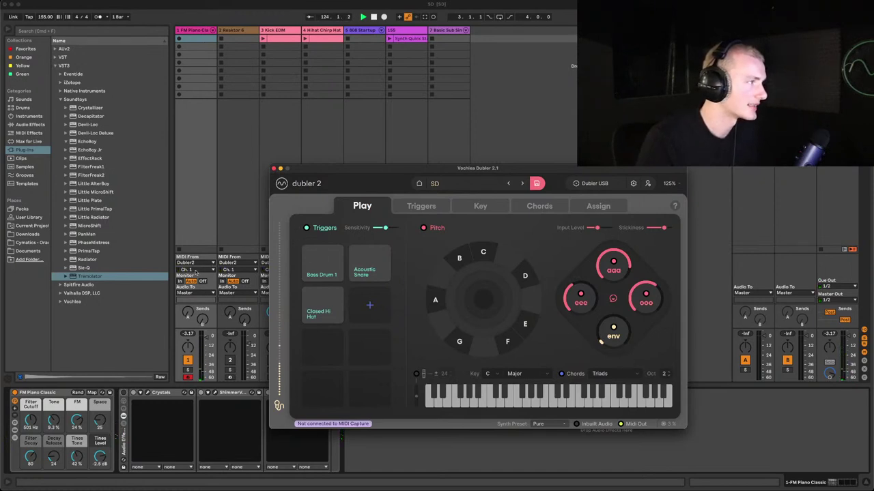
pyautogui.click(608, 205)
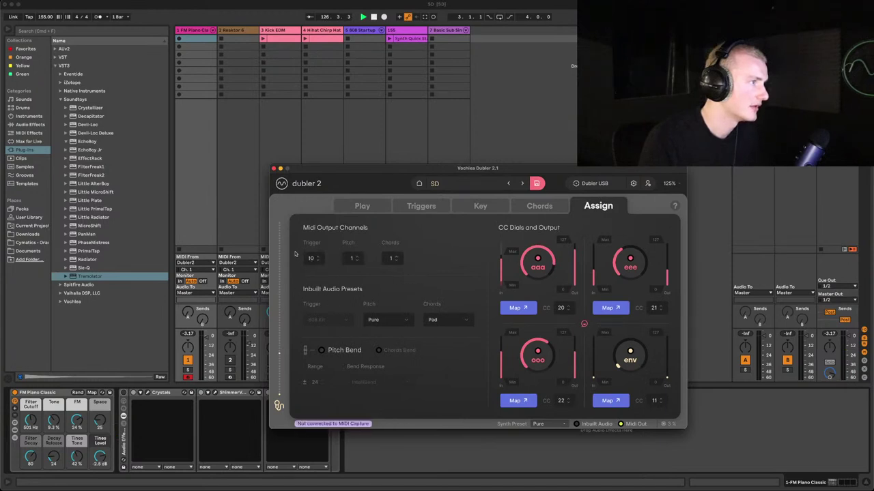
pyautogui.click(362, 206)
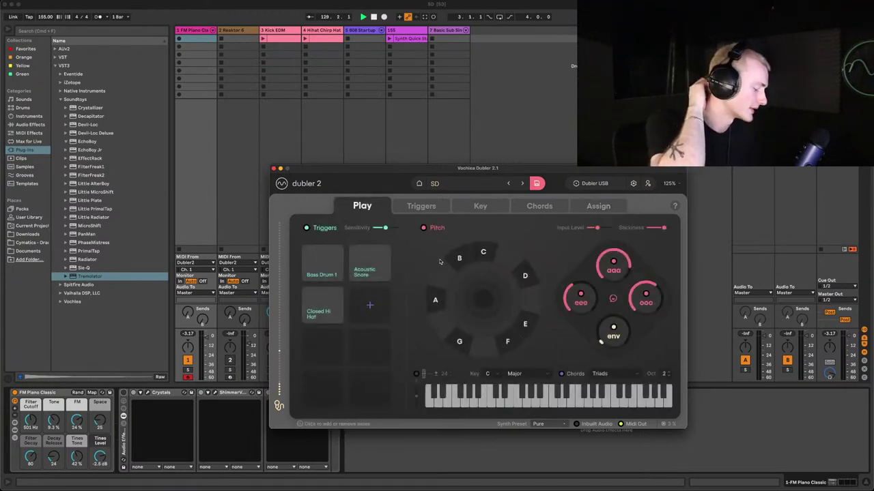
pyautogui.click(531, 127)
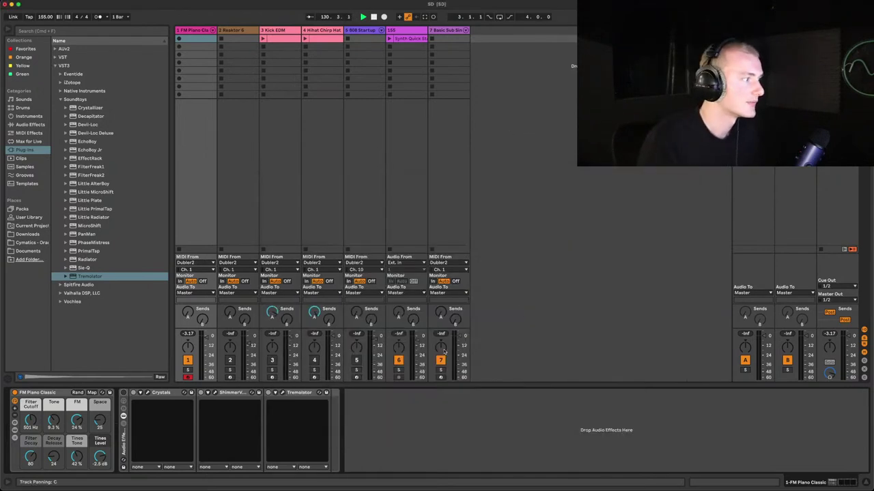
# Try to MIDI-map Dubler's Closed Hi Hat trigger to the on/off switch of track 1's Audio Effect Rack, and remove that mapping.
pyautogui.press('super+m')
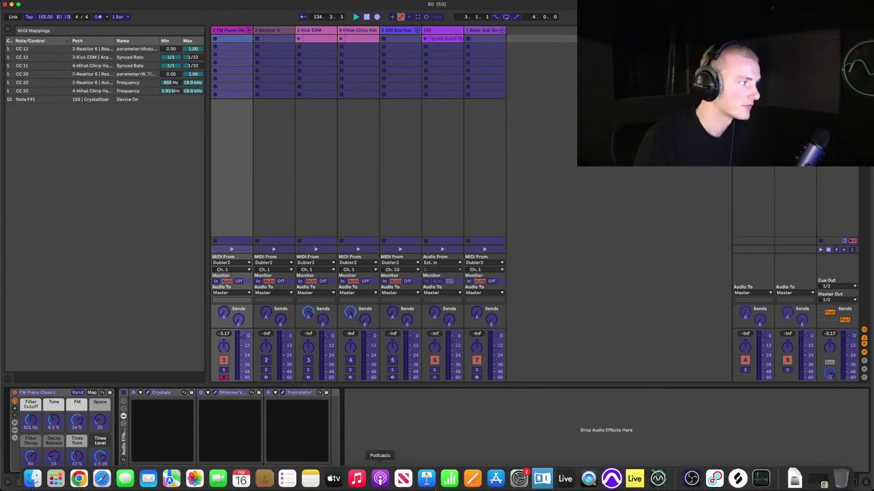
pyautogui.click(657, 476)
pyautogui.click(333, 302)
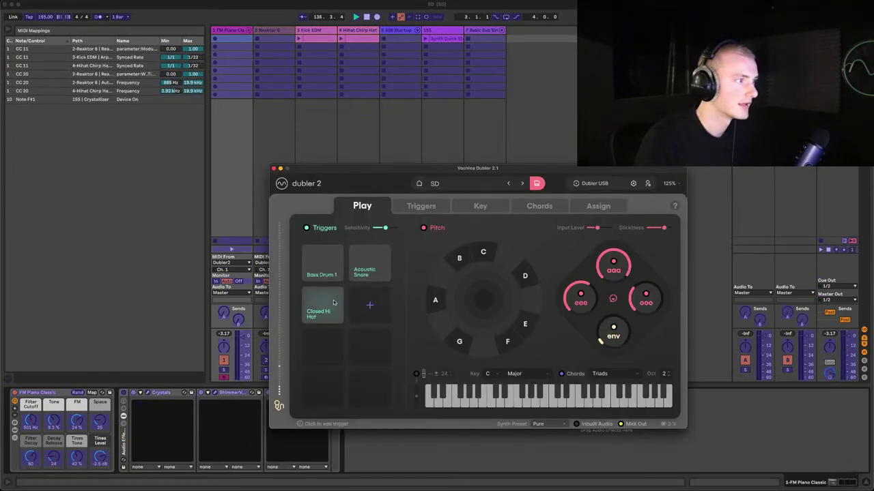
pyautogui.click(332, 302)
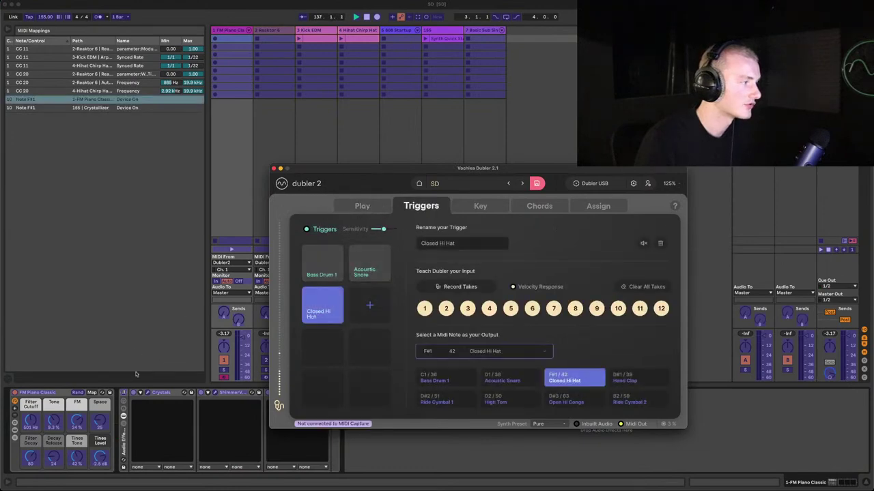
pyautogui.click(154, 326)
pyautogui.press('super+m')
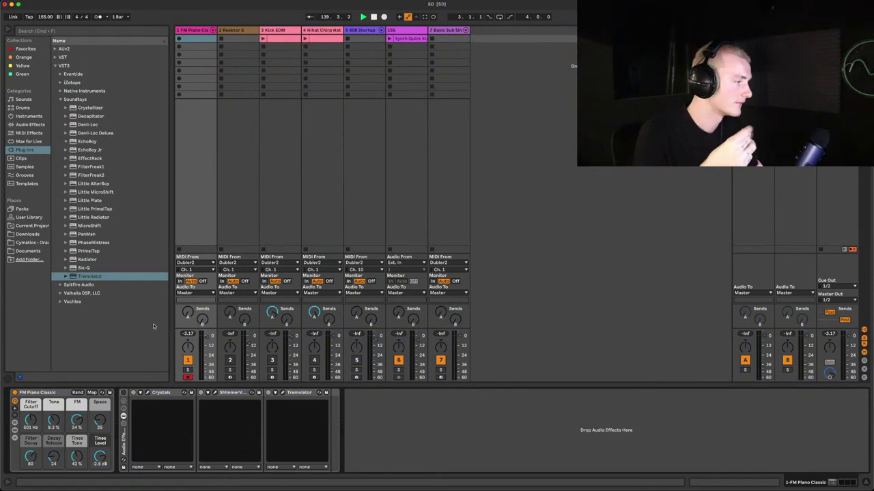
pyautogui.press('super+m')
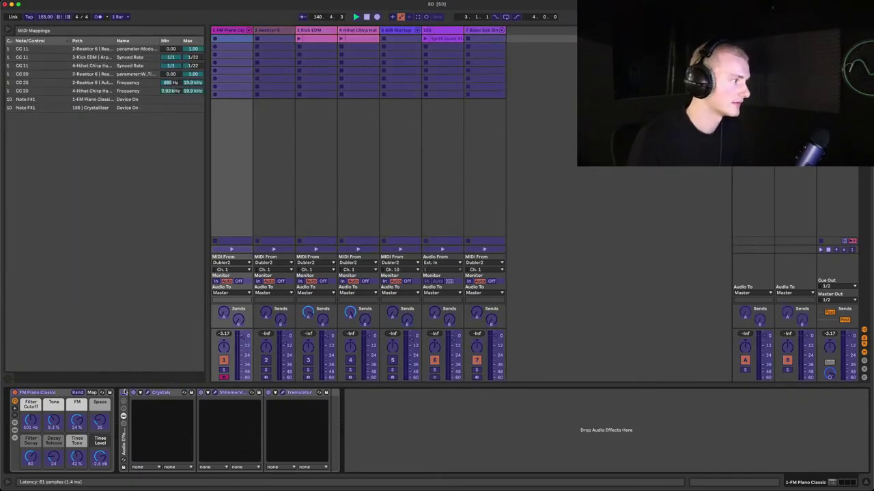
pyautogui.press('BackSpace')
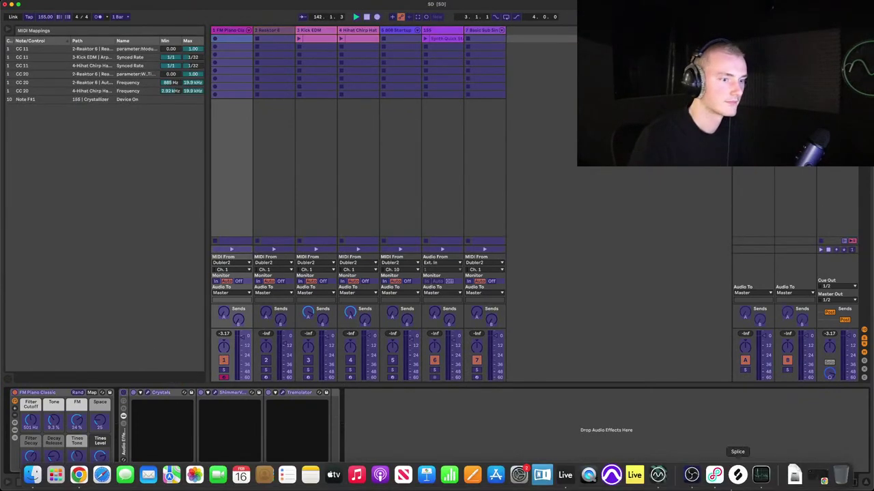
# Map the Closed Hi Hat trigger to the on/off switch of track 1's effects rack and delete track 155's Crystallizer mapping.
pyautogui.click(666, 481)
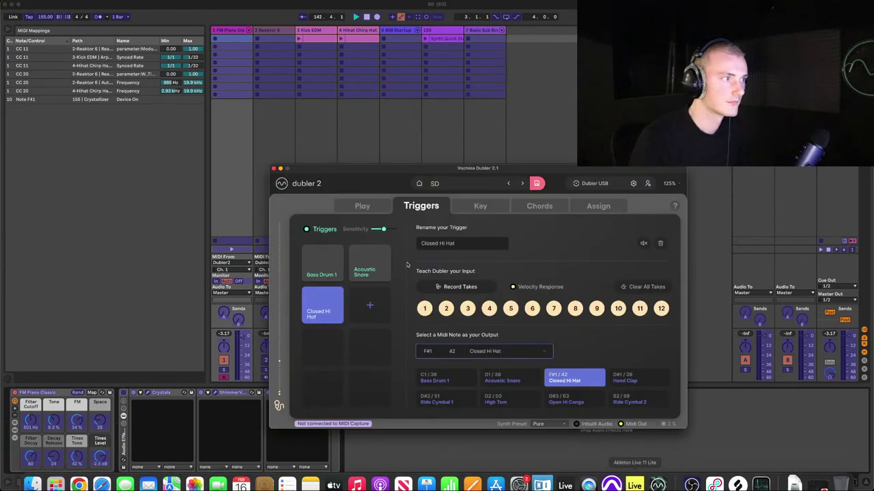
pyautogui.click(338, 312)
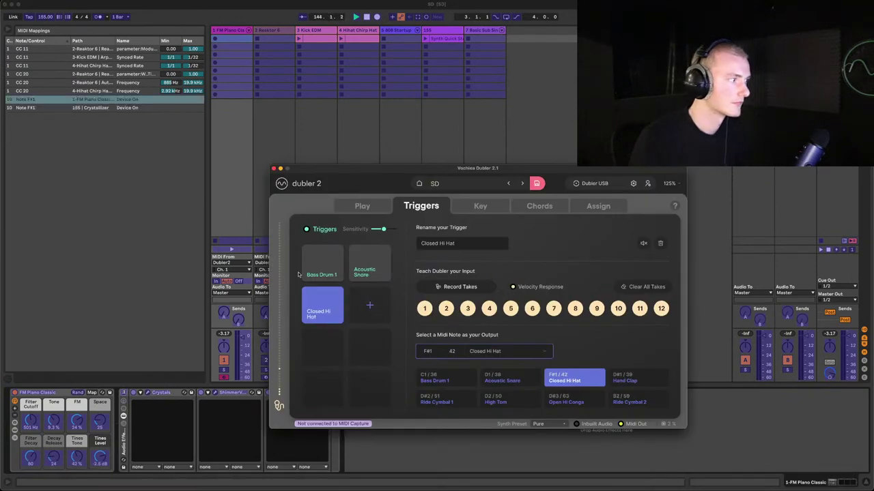
pyautogui.click(88, 110)
pyautogui.press('Delete')
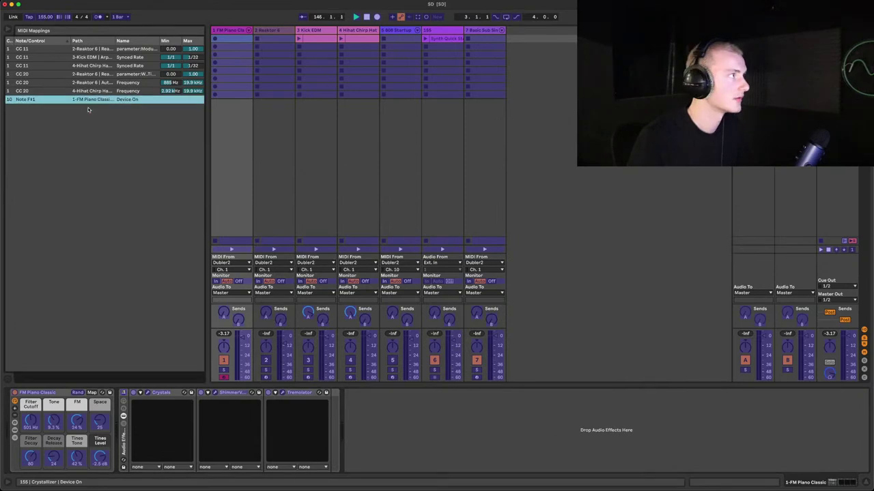
pyautogui.press('super+m')
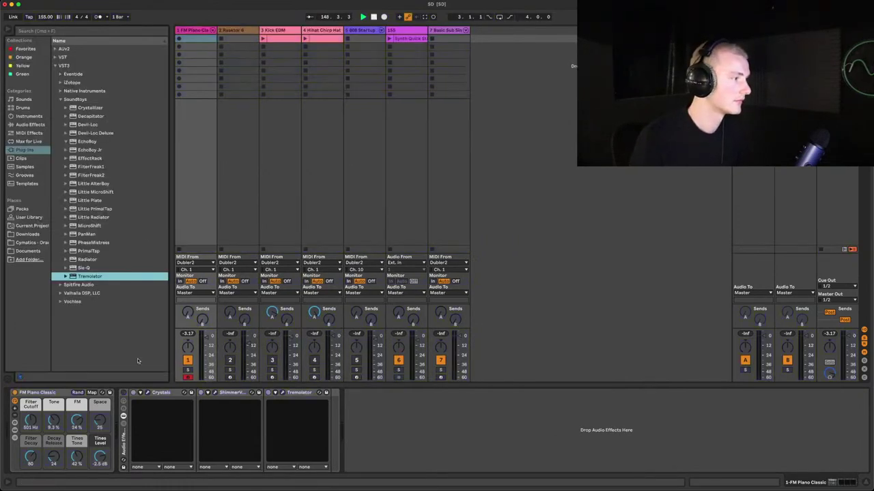
# Move the Dubler 2 window clear of track 1's effects rack and delete the rack's on/off MIDI mapping in Live.
pyautogui.click(657, 480)
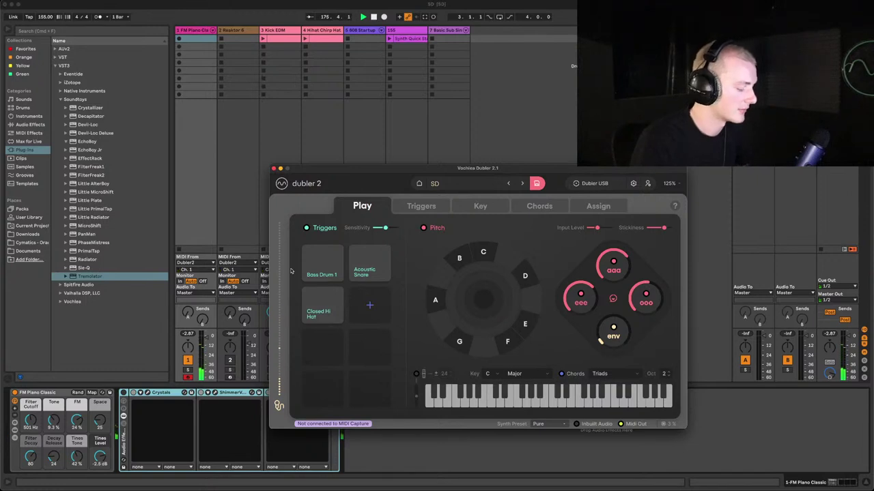
pyautogui.moveTo(323, 170); pyautogui.dragTo(395, 168)
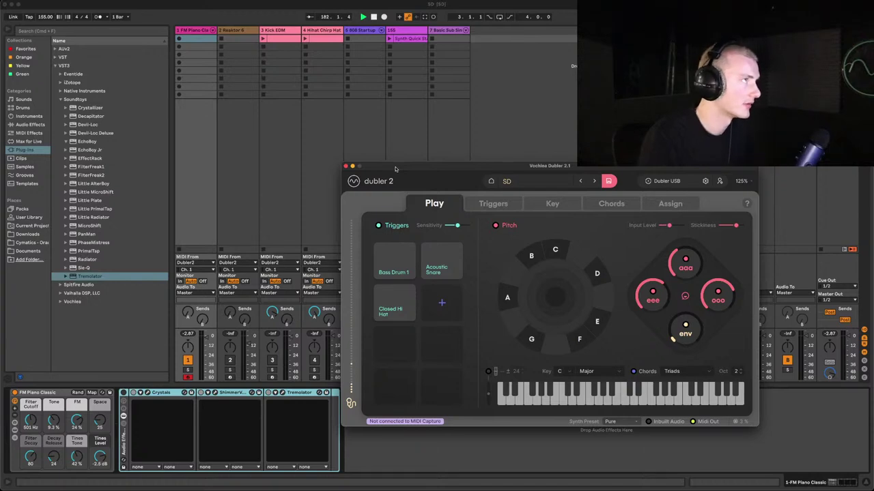
pyautogui.press('super+alt+p')
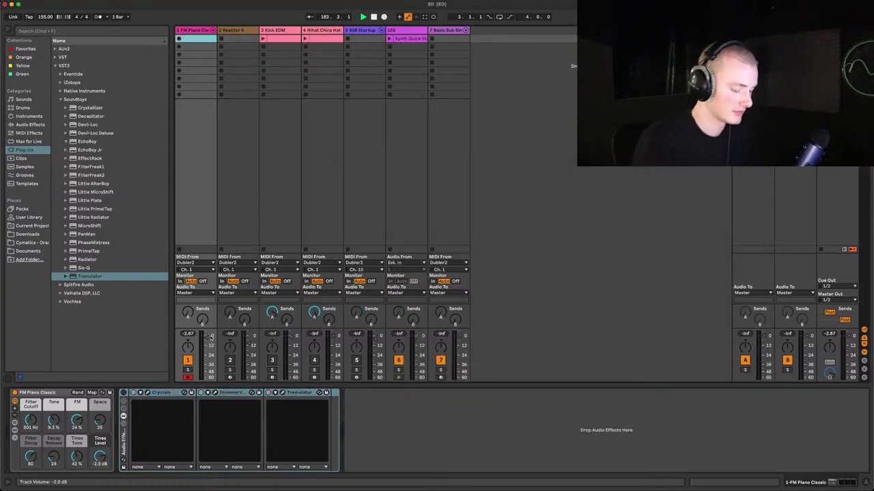
pyautogui.press('super+m')
pyautogui.click(124, 394)
pyautogui.press('Delete')
pyautogui.press('super+m')
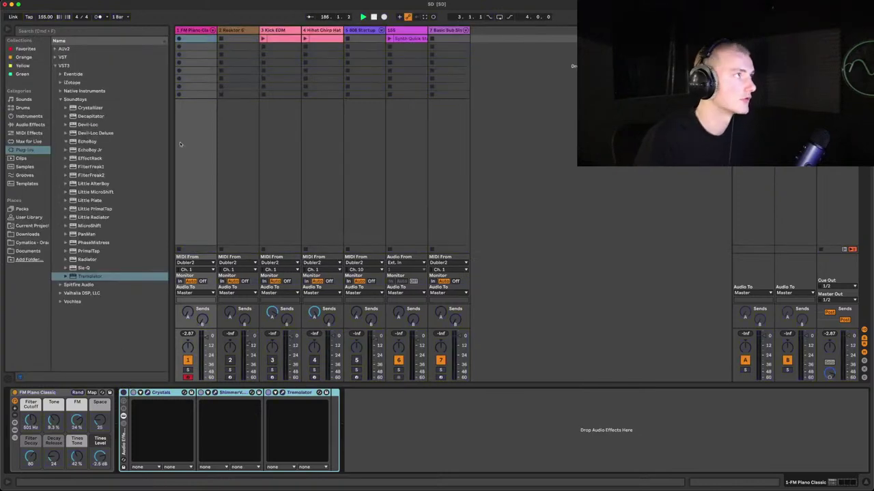
# MIDI-map Dubler's Closed Hi Hat trigger to the first clip slot of track 1, FM Piano Classic.
pyautogui.press('super+m')
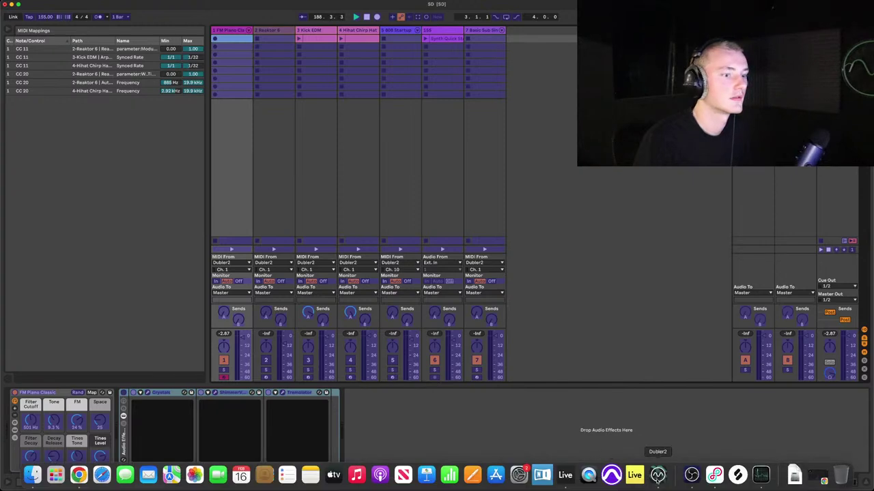
pyautogui.click(659, 478)
pyautogui.click(393, 310)
pyautogui.click(101, 231)
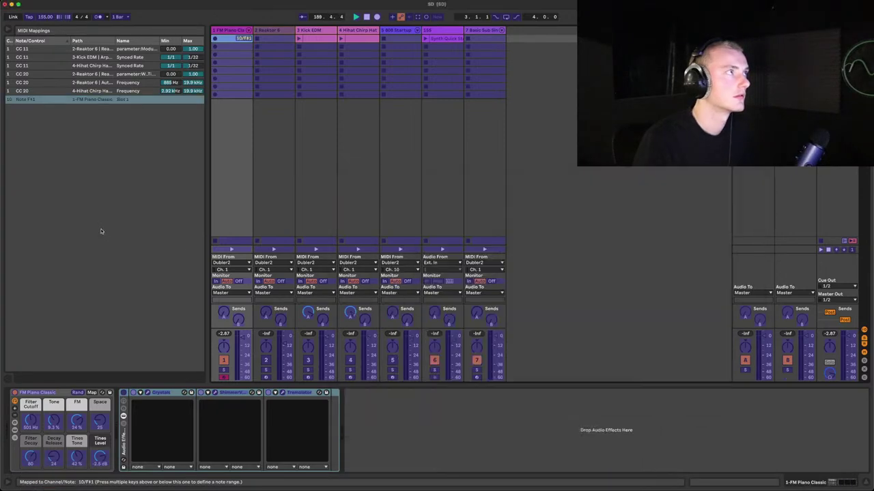
pyautogui.press('super+m')
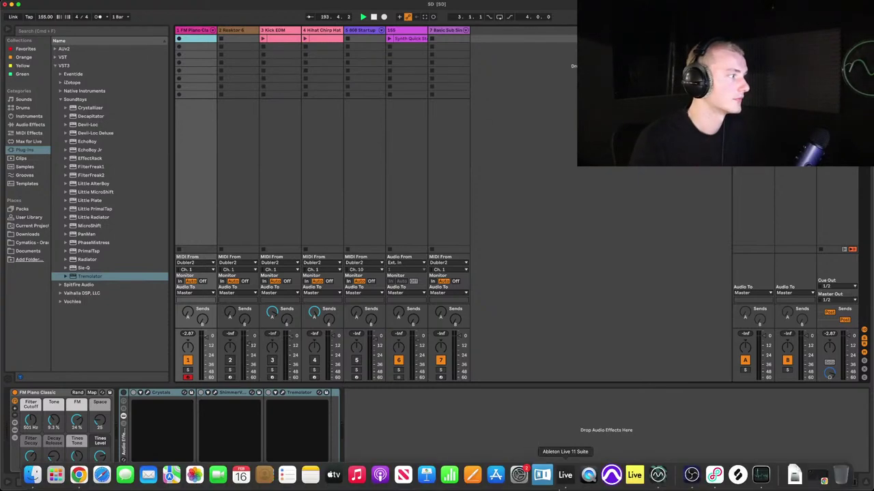
# Return Dubler 2 to its Play view, record a test clip into track 1's first slot, and delete the clip.
pyautogui.click(656, 477)
pyautogui.click(419, 197)
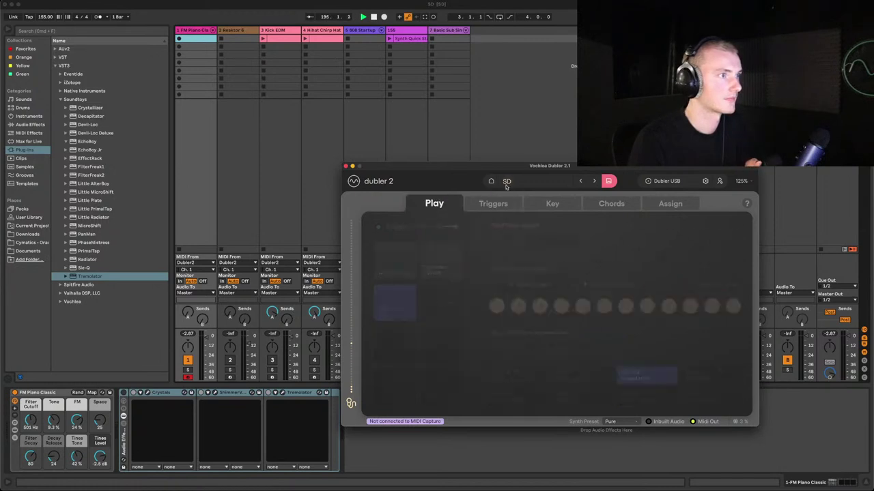
pyautogui.click(530, 136)
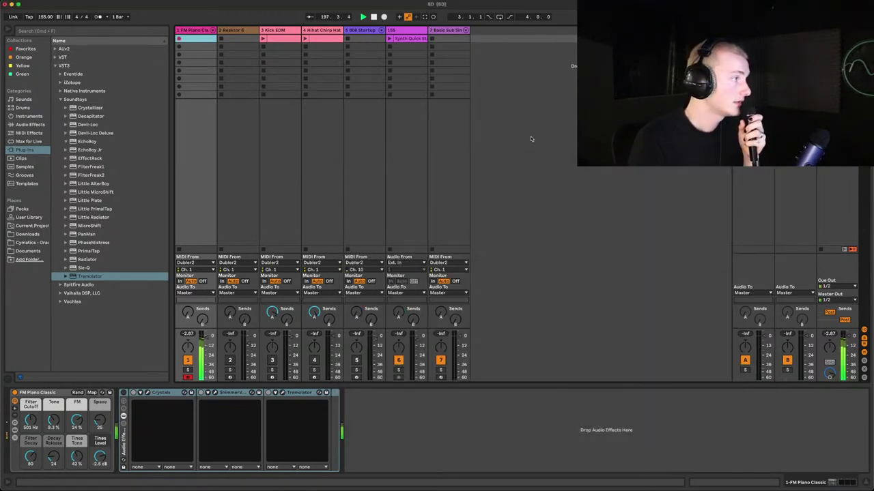
pyautogui.press('Return')
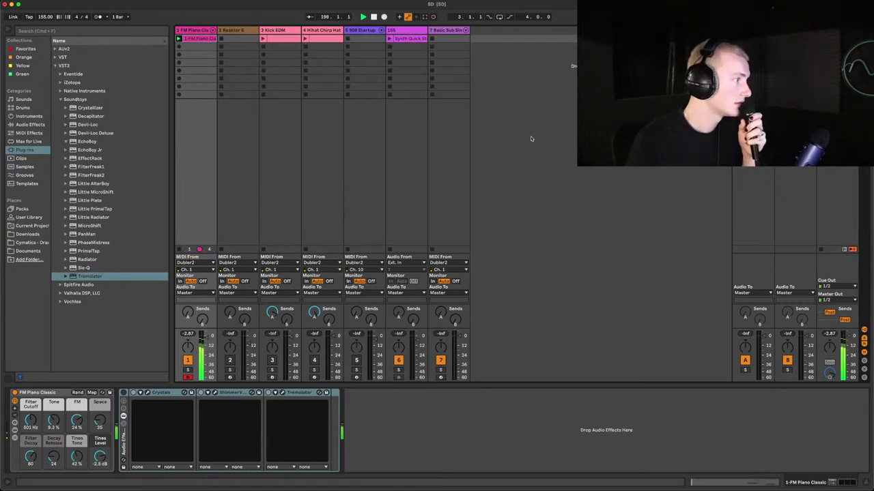
pyautogui.click(209, 40)
pyautogui.press('Delete')
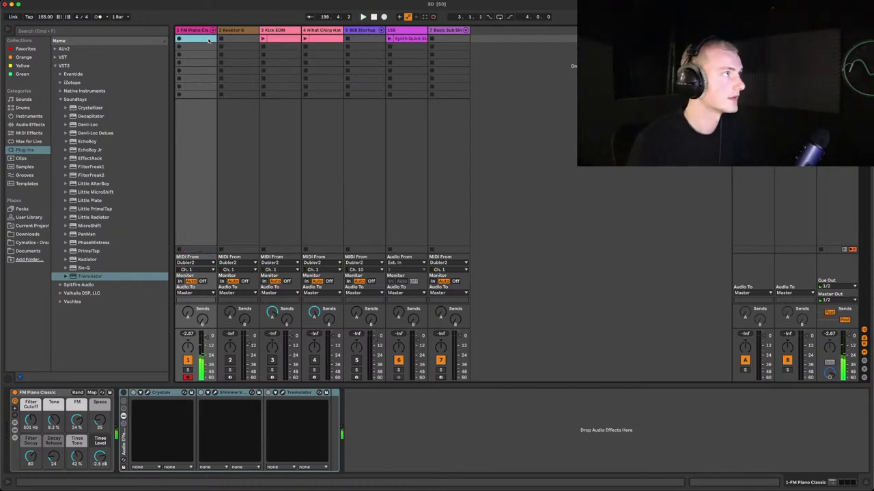
# Record another take into track 1's first slot, using Dubler's Closed Hi Hat trigger, and delete the take.
pyautogui.press('Return')
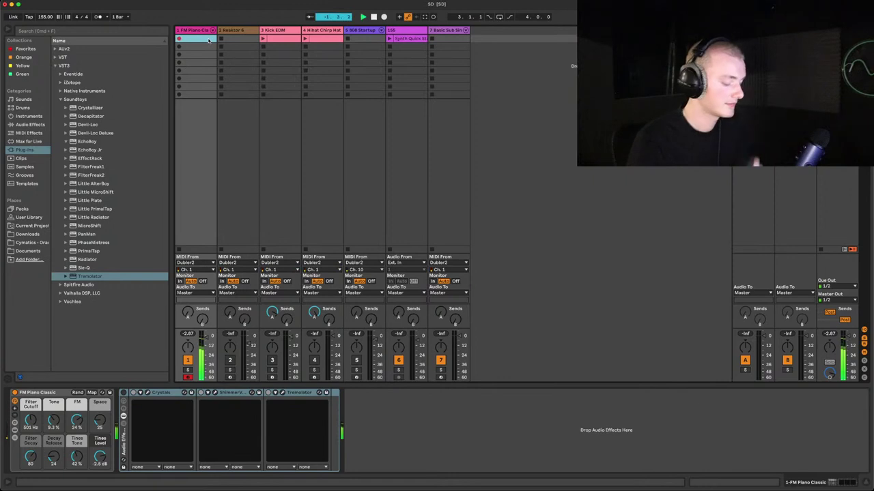
pyautogui.click(657, 479)
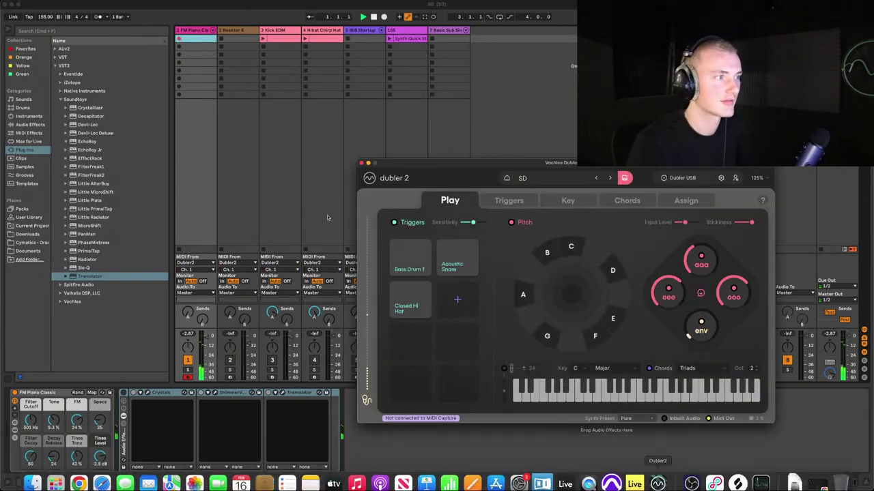
pyautogui.click(409, 304)
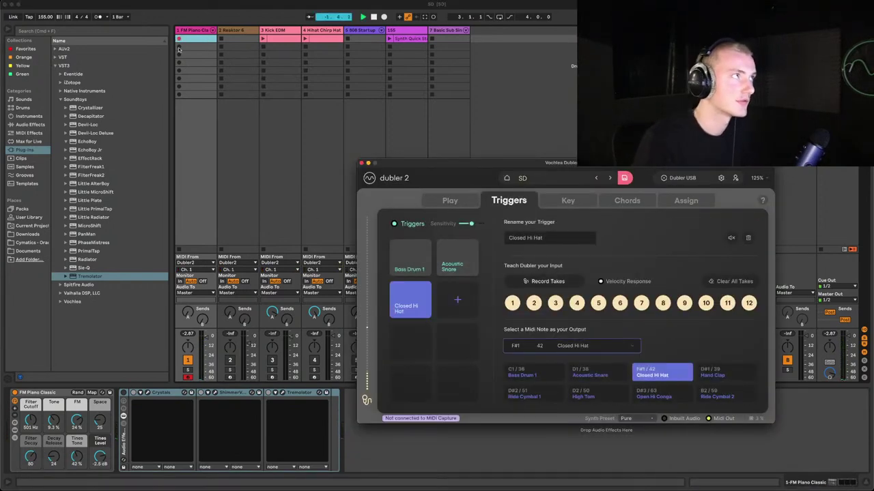
pyautogui.click(258, 101)
pyautogui.press('BackSpace')
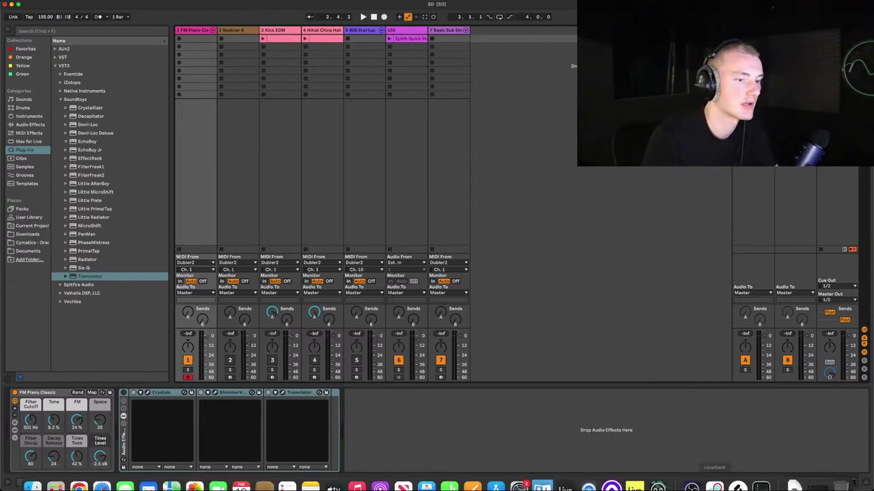
# Switch to Dubler 2's Play view and lower the trigger sensitivity.
pyautogui.click(658, 483)
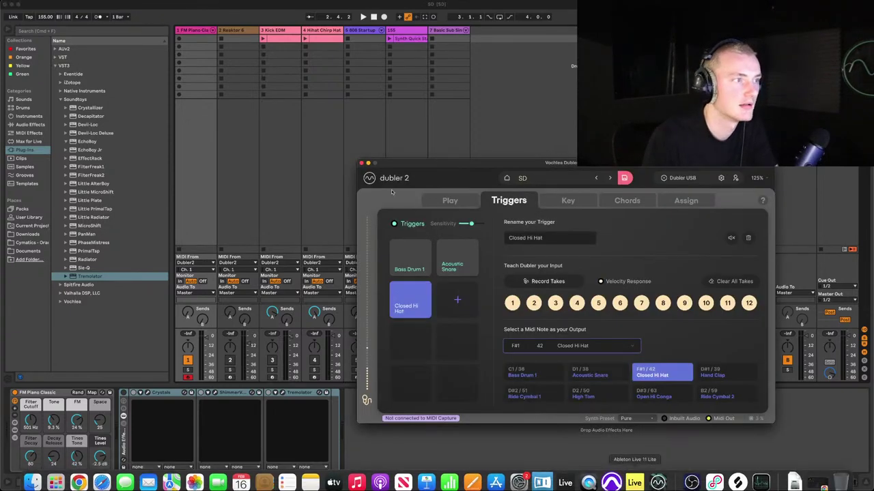
pyautogui.click(449, 200)
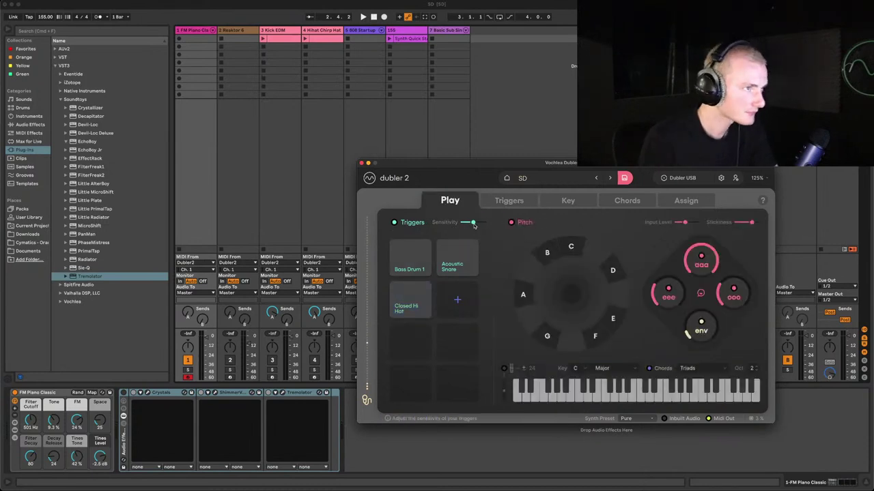
pyautogui.moveTo(473, 225); pyautogui.dragTo(465, 226)
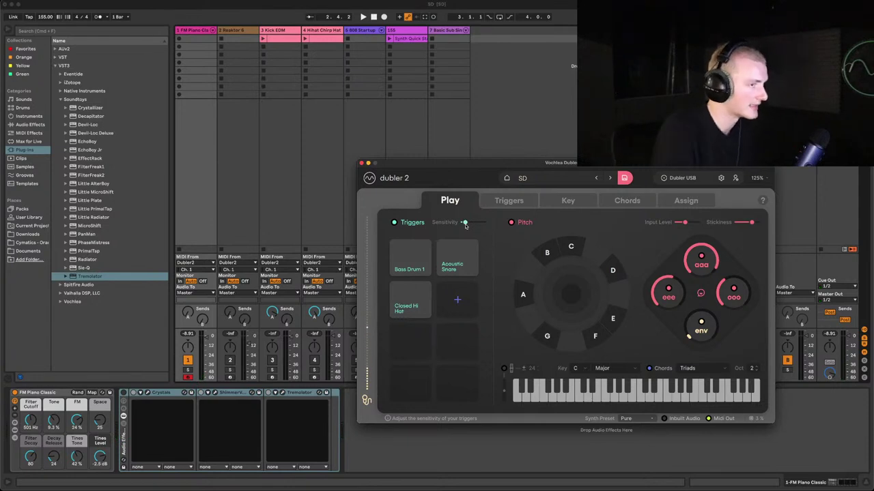
pyautogui.moveTo(464, 226); pyautogui.dragTo(464, 226)
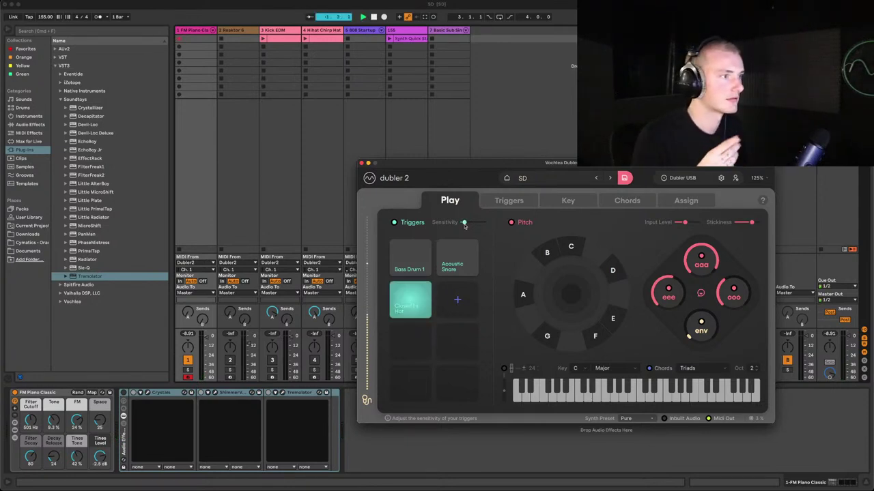
# Return to Live, clear track 1's first clip slot, and delete that slot's Note F#1 MIDI mapping.
pyautogui.press('super+alt+p')
pyautogui.click(199, 41)
pyautogui.press('Delete')
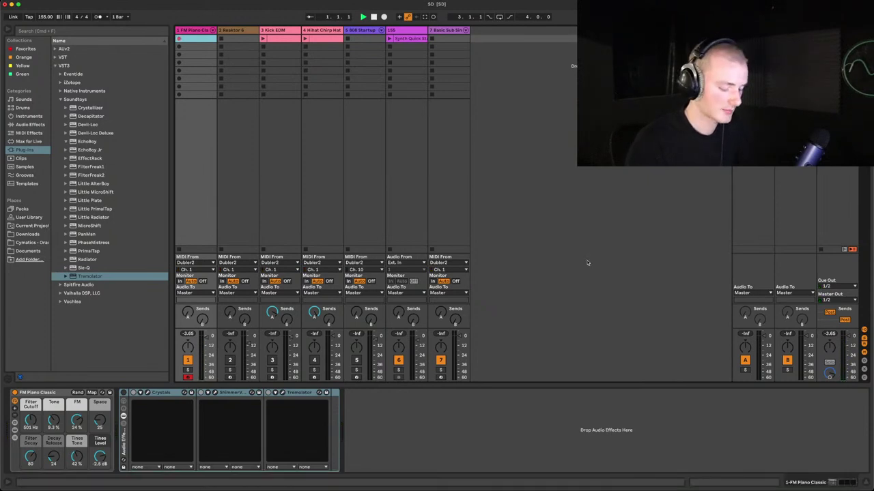
pyautogui.press('super+m')
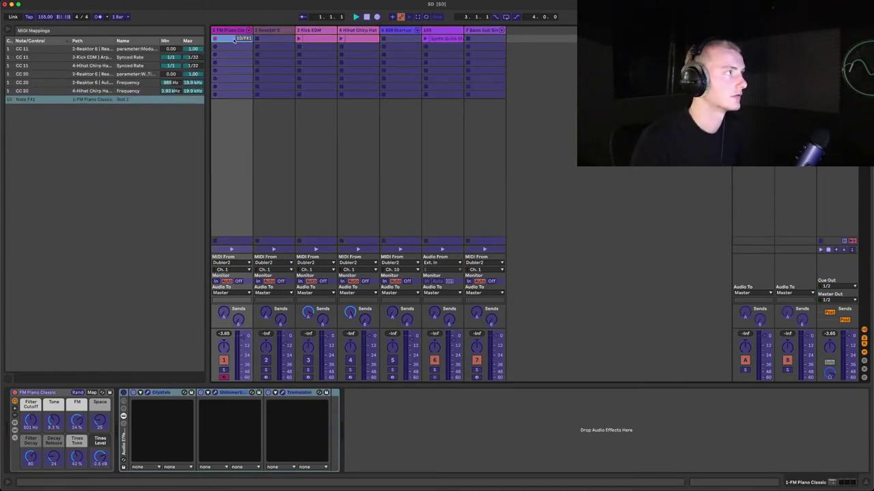
pyautogui.press('Delete')
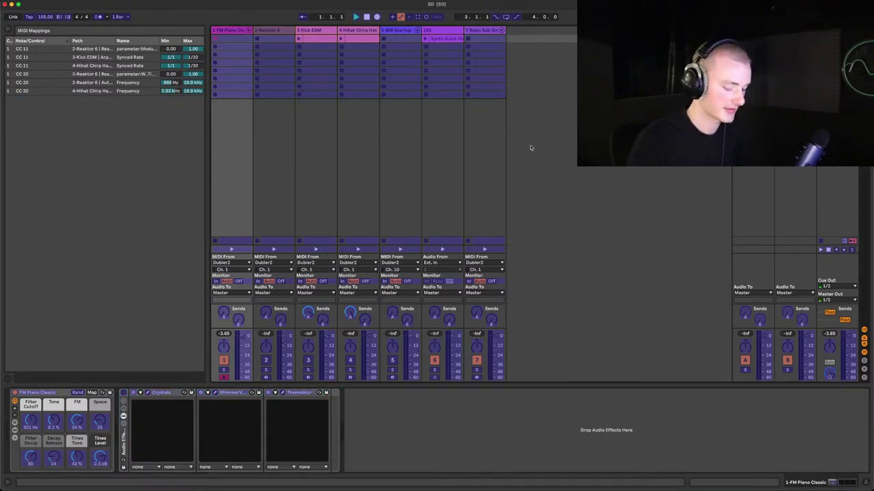
pyautogui.press('super+m')
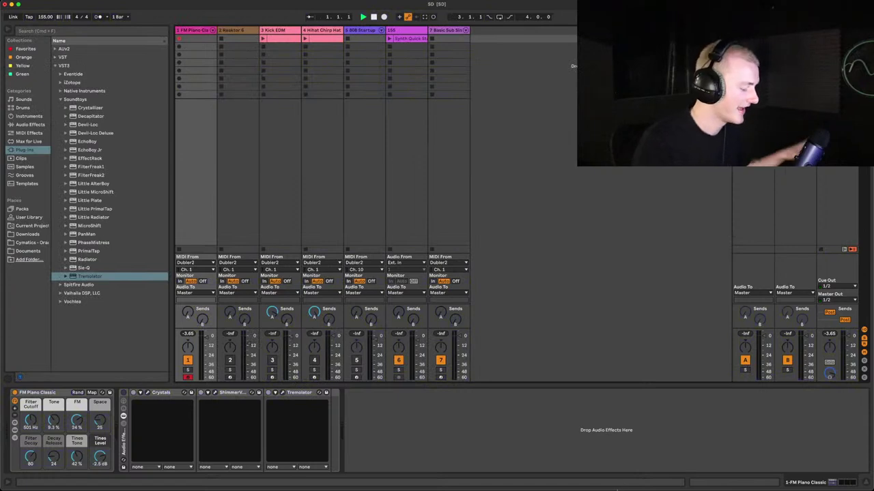
# In Dubler 2's Triggers view, set the Closed Hi Hat trigger's MIDI output note to G8 (127).
pyautogui.click(657, 475)
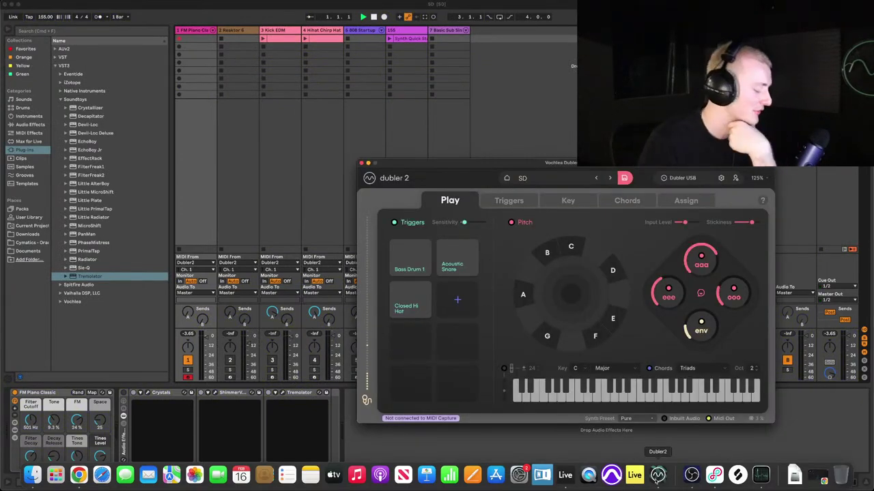
pyautogui.click(508, 200)
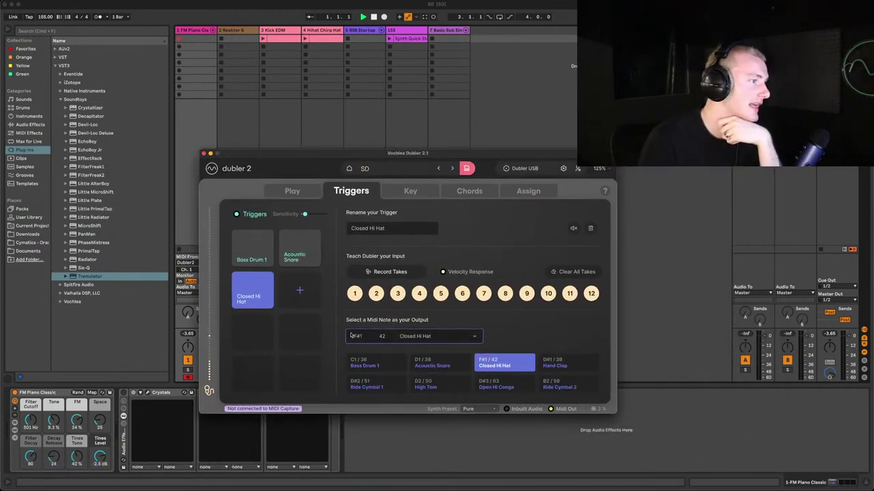
pyautogui.click(359, 339)
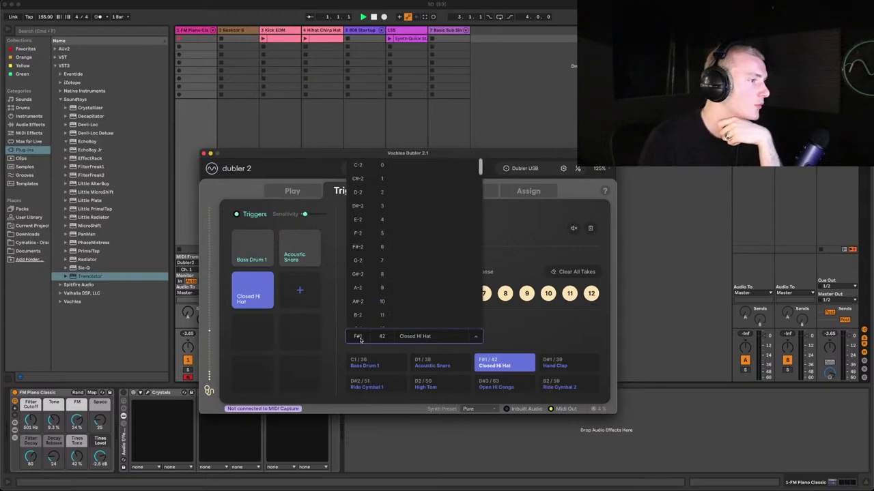
pyautogui.scroll(-15, 415, 316)
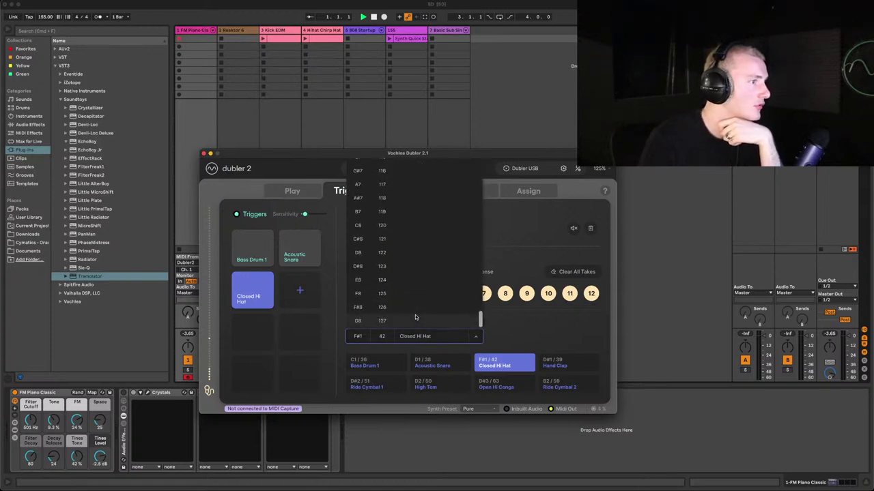
pyautogui.click(415, 321)
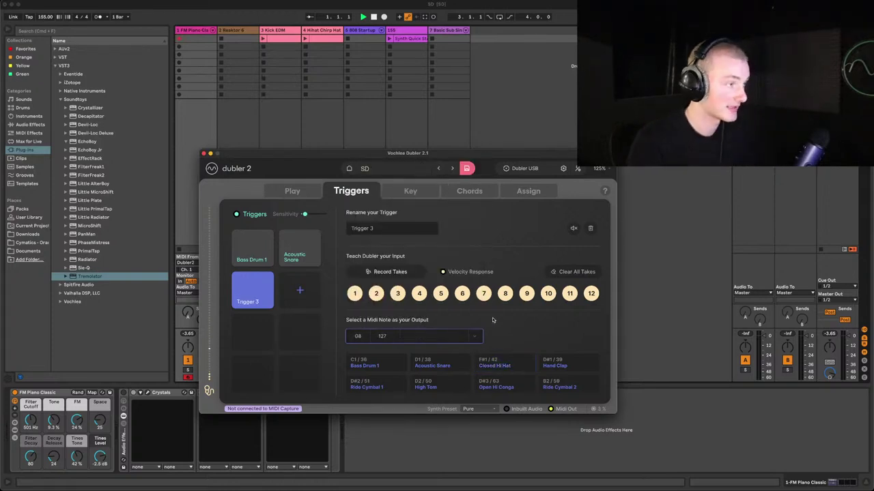
# MIDI-map Dubler's Trigger 3 to the first clip slot of track 1, FM Piano Classic, and leave MIDI mapping mode.
pyautogui.press('super+alt+p')
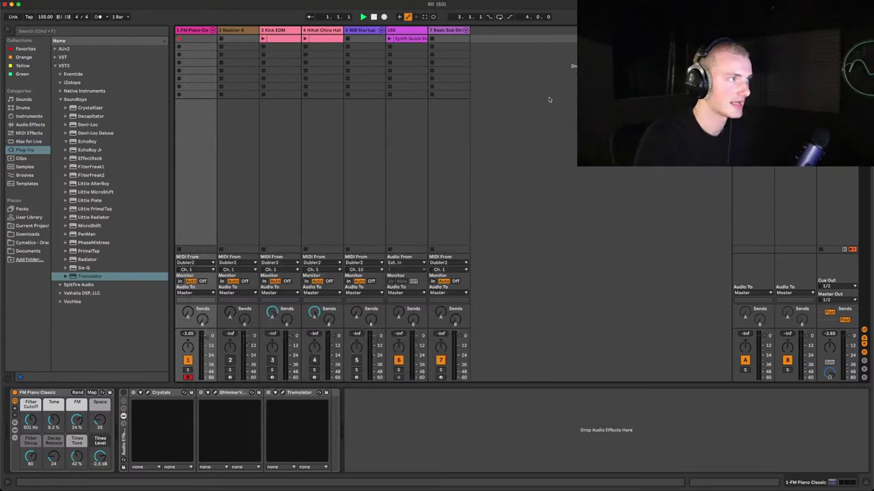
pyautogui.press('super+m')
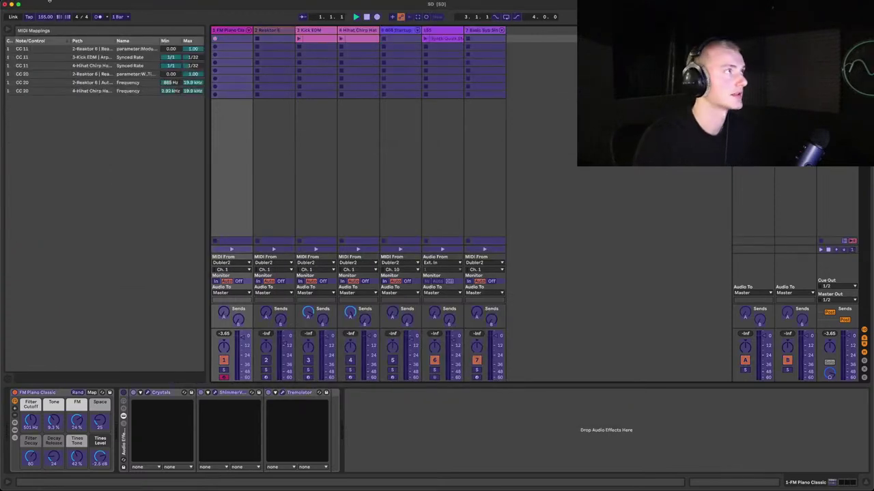
pyautogui.click(216, 39)
pyautogui.press('super+m')
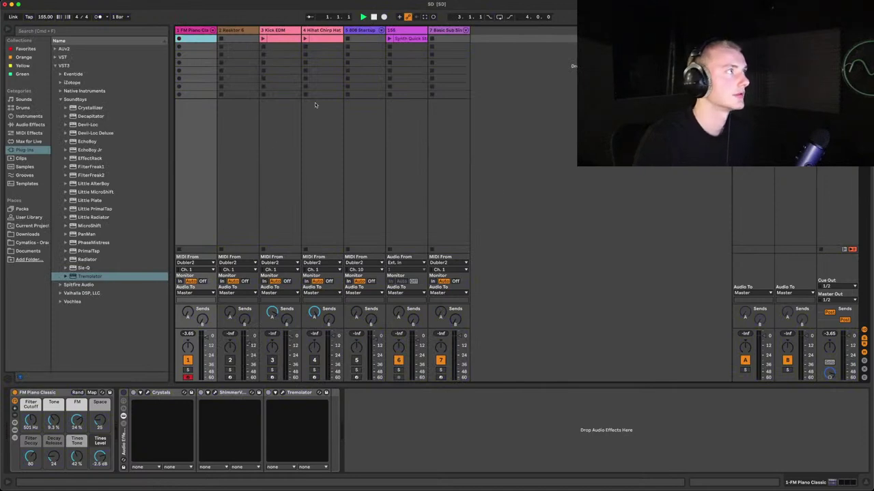
pyautogui.press('super+m')
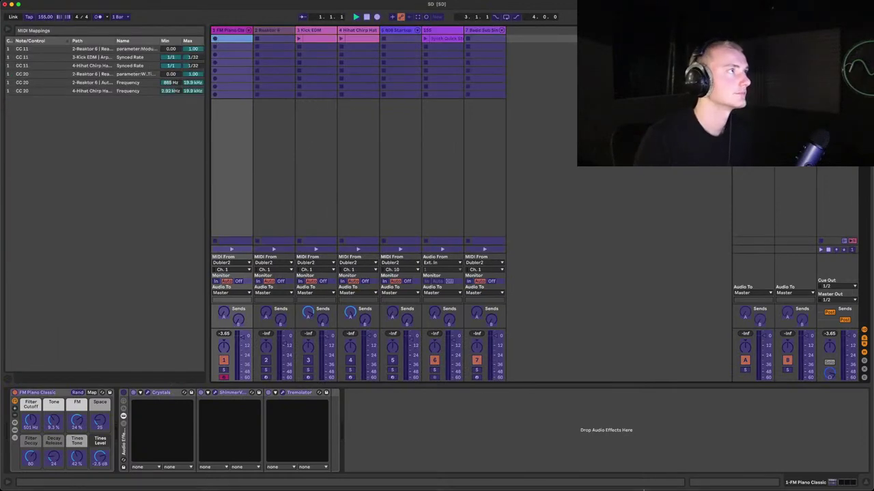
pyautogui.click(652, 474)
pyautogui.click(253, 292)
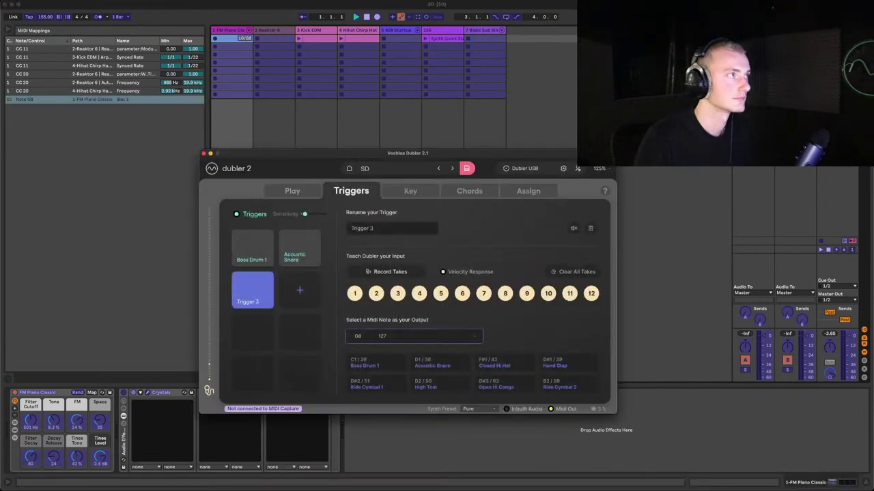
pyautogui.press('super+tab')
pyautogui.press('super+m')
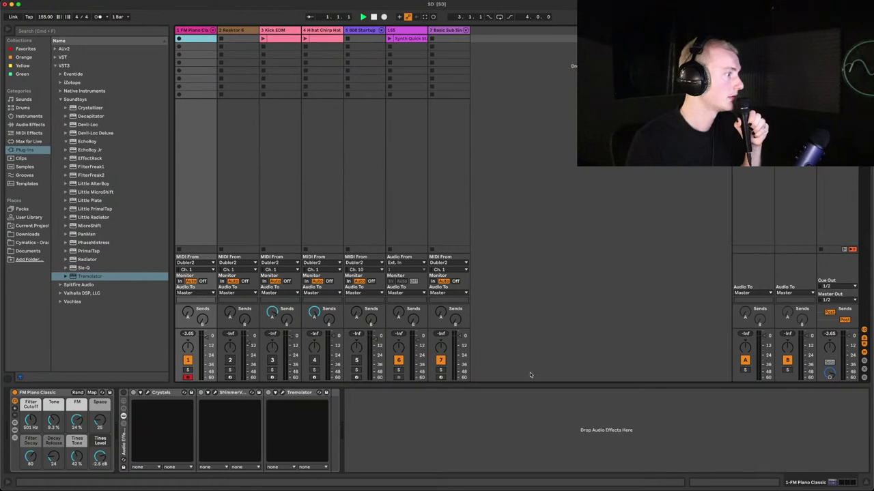
# Return Dubler 2 to its Play view and bring Live back to the front.
pyautogui.click(654, 474)
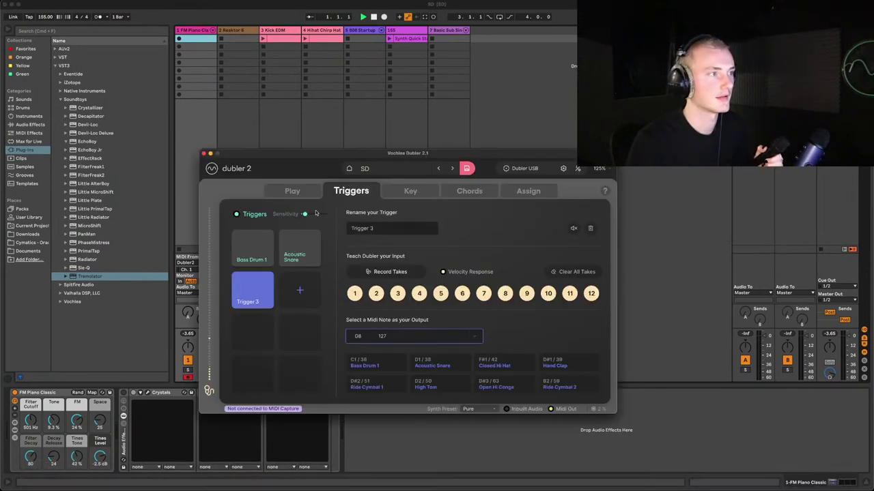
pyautogui.click(282, 190)
pyautogui.click(504, 119)
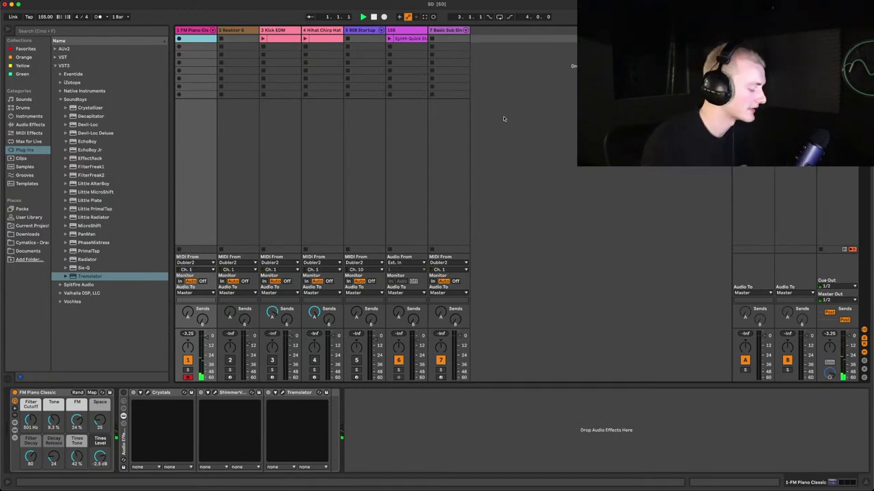
# Record a test clip into track 1's first slot and delete the clip.
pyautogui.press('F9')
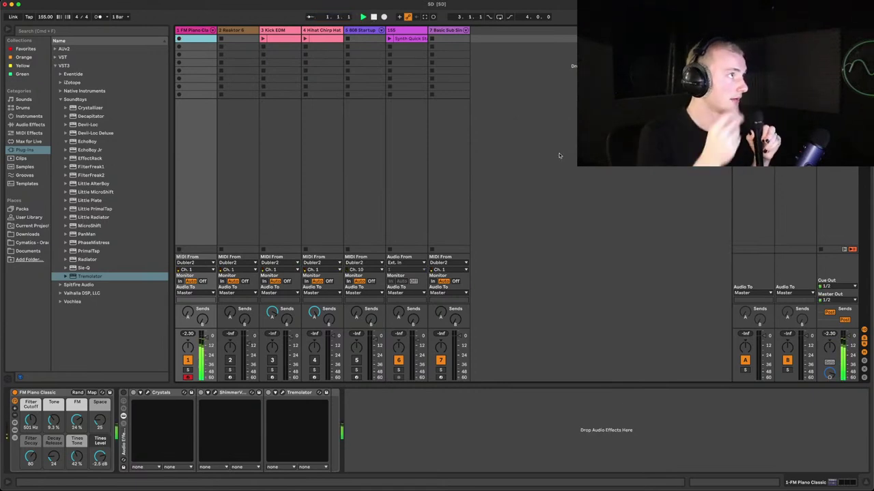
pyautogui.press('F9')
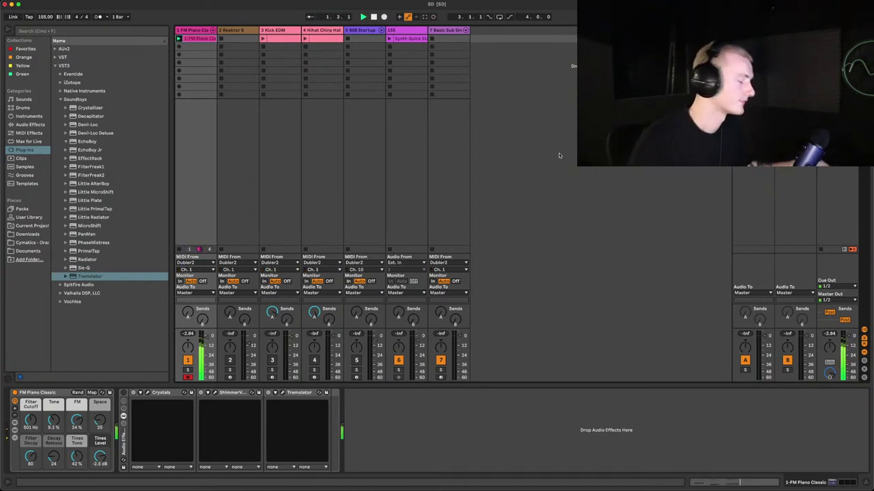
pyautogui.click(203, 39)
pyautogui.press('Delete')
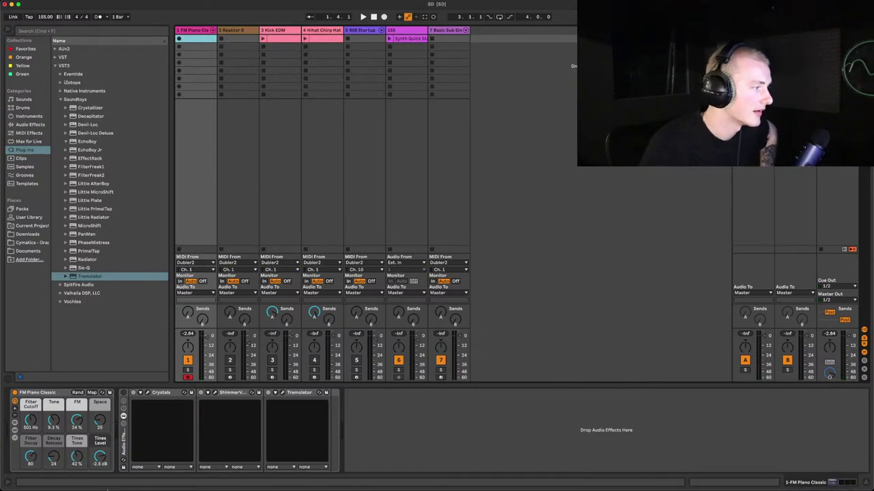
# Switch to OBS and select the screen + camera scene.
pyautogui.moveTo(87, 481)
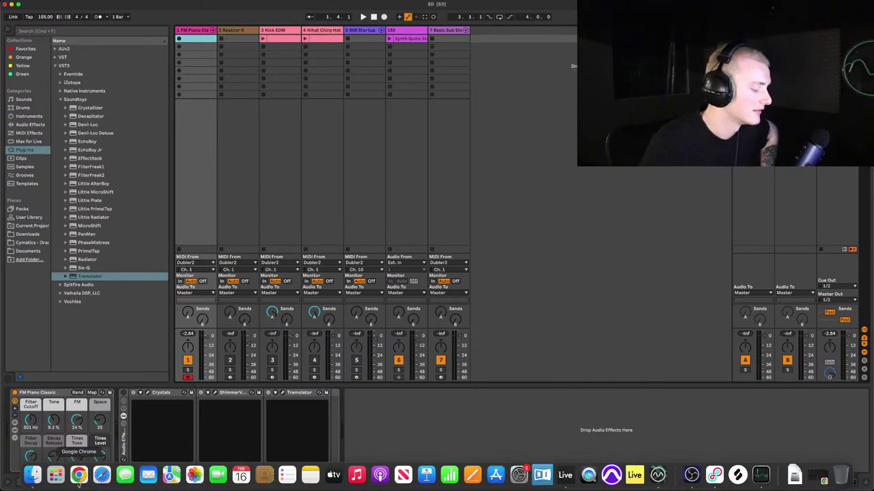
pyautogui.click(692, 475)
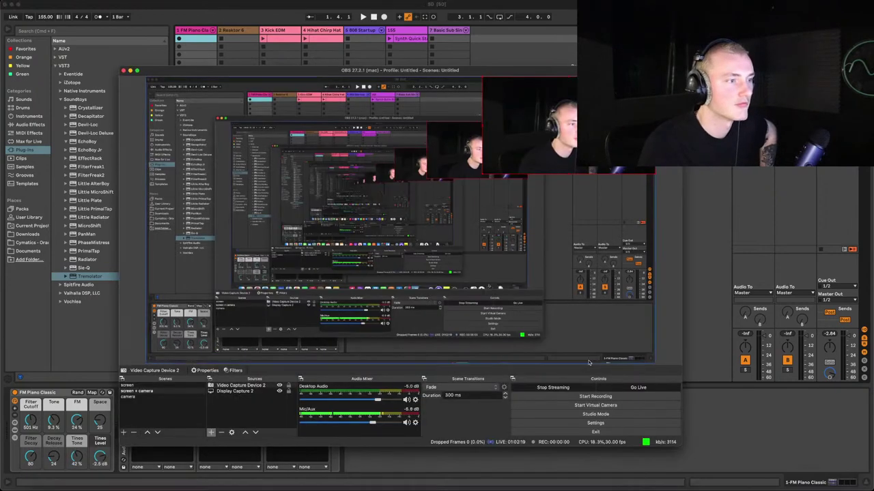
pyautogui.click(168, 391)
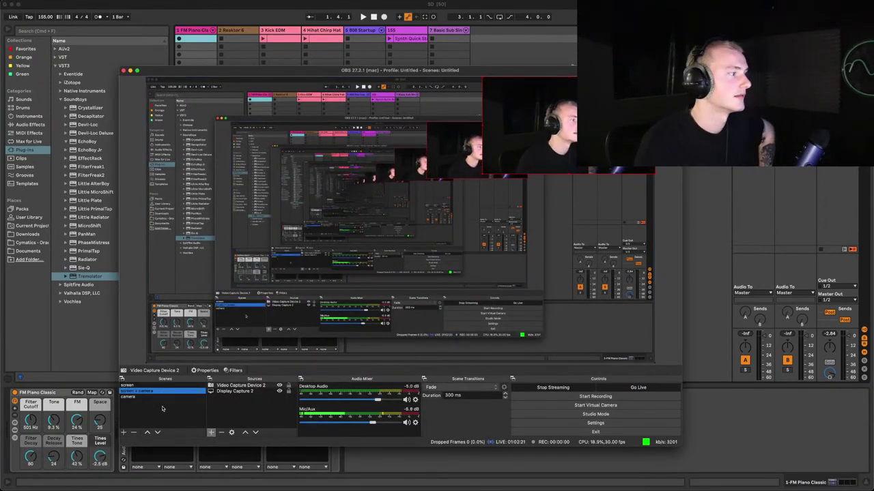